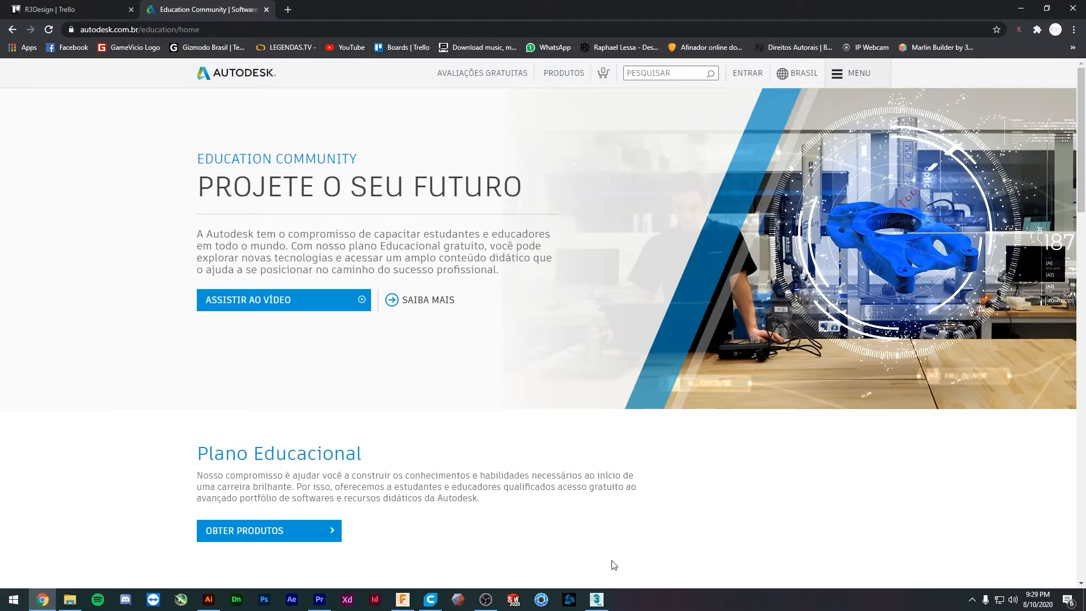
# - Switch to 3ds Max and create a sphere with a radius of about 1.829 m beside the apartment model
pyautogui.click(597, 599)
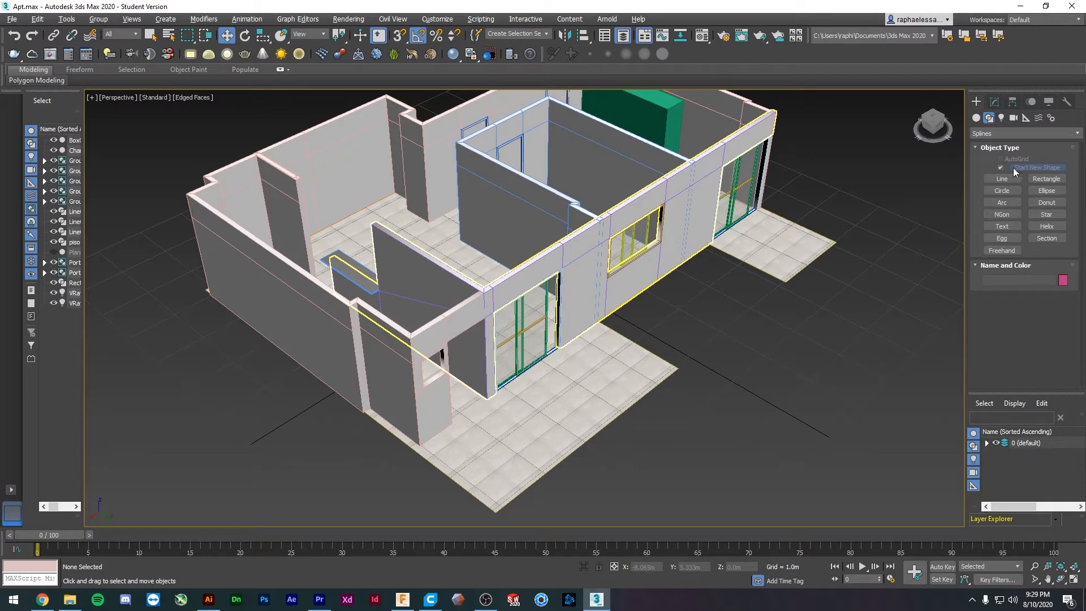
pyautogui.click(976, 118)
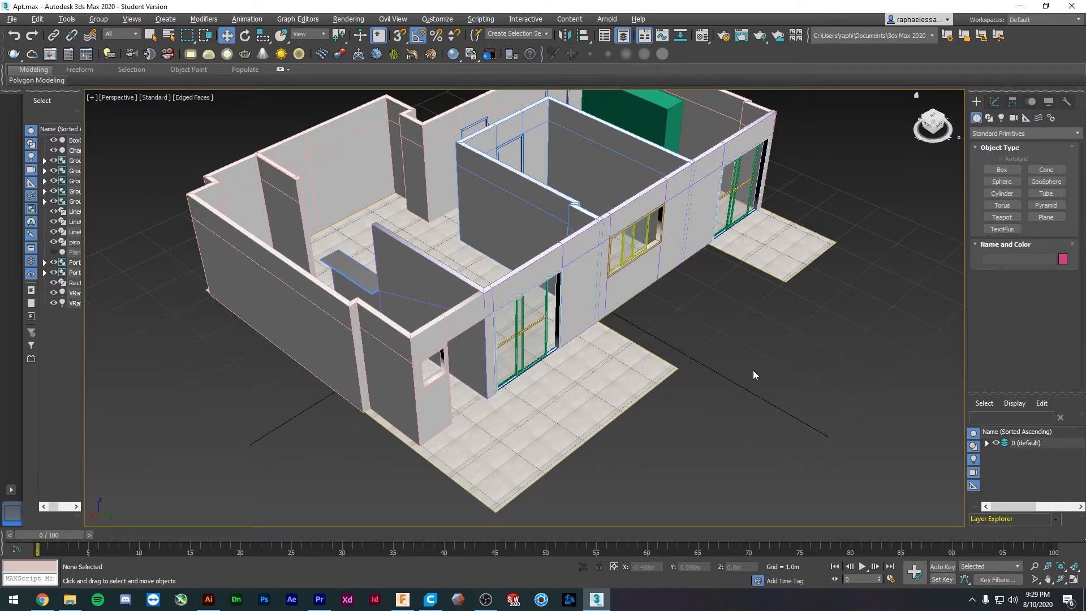
pyautogui.moveTo(753, 371); pyautogui.dragTo(725, 376, button='middle')
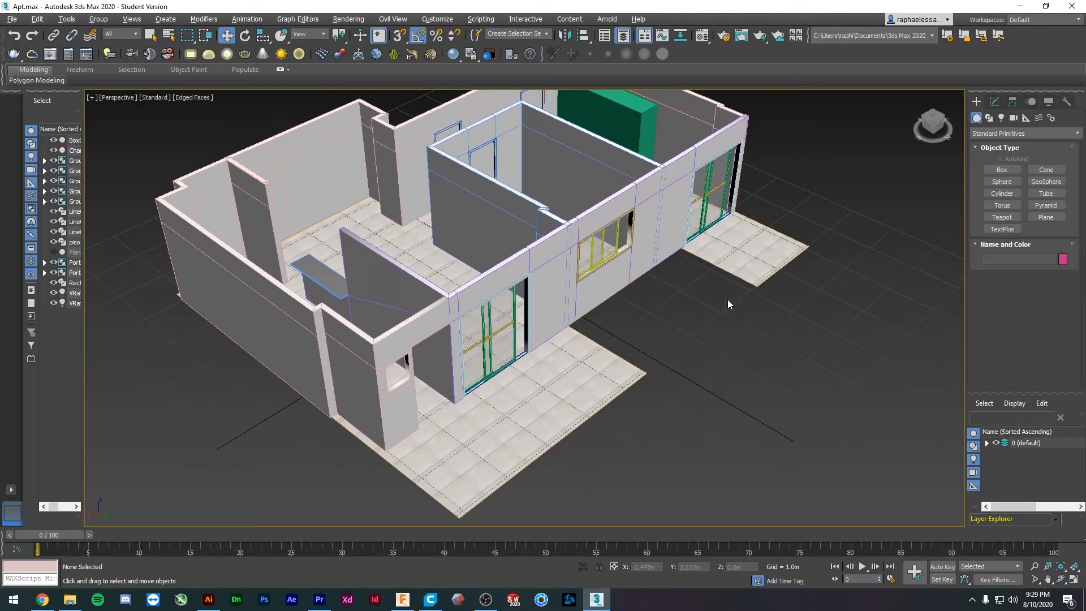
pyautogui.click(1015, 184)
pyautogui.moveTo(843, 327); pyautogui.dragTo(681, 303, button='middle')
pyautogui.moveTo(753, 338); pyautogui.dragTo(835, 391)
pyautogui.moveTo(897, 321); pyautogui.dragTo(759, 319, button='middle')
pyautogui.press('w')
pyautogui.press('z')
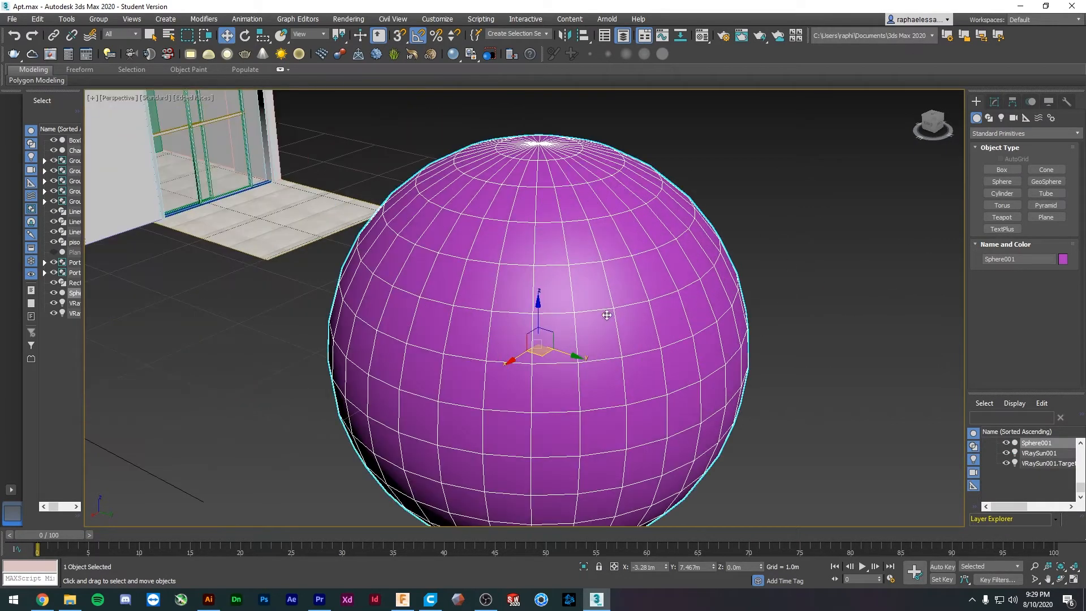
pyautogui.moveTo(607, 316); pyautogui.dragTo(623, 292, button='middle')
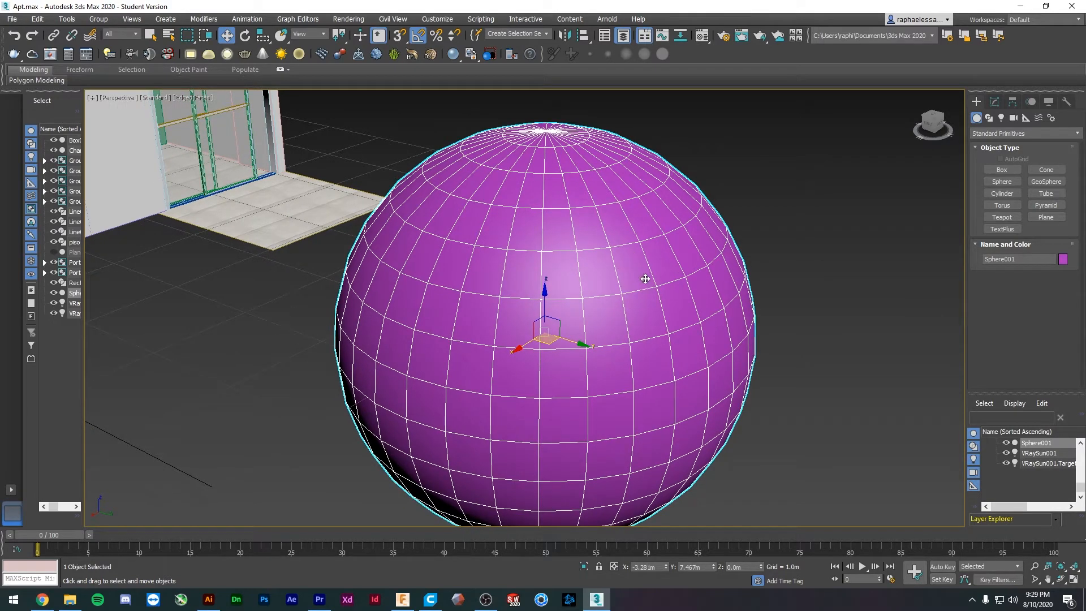
# - Add an Edit Poly modifier to the sphere and activate vertex-level editing
pyautogui.click(995, 102)
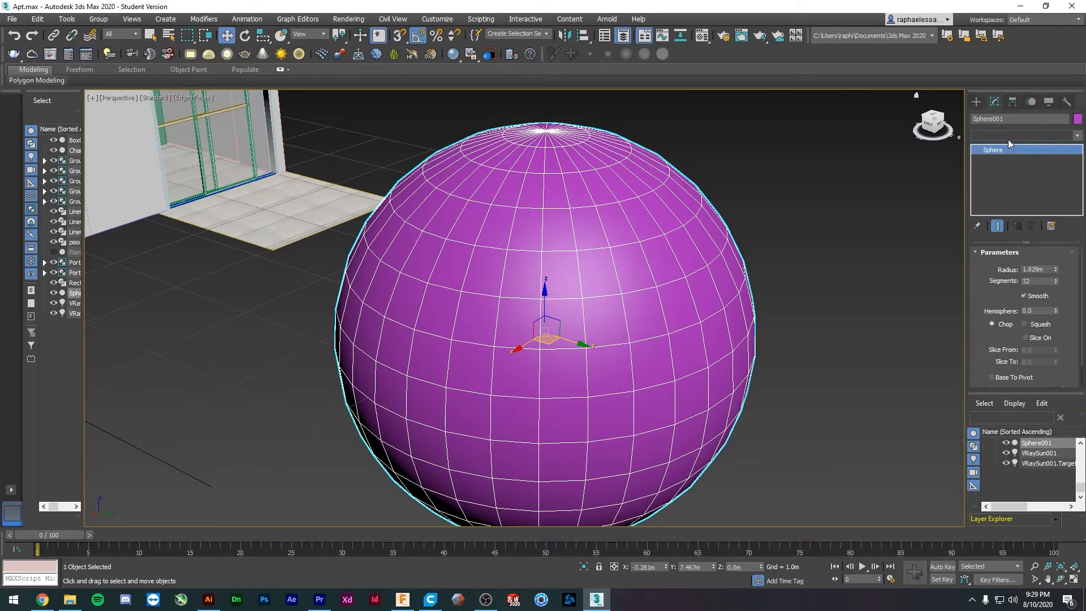
pyautogui.click(1011, 136)
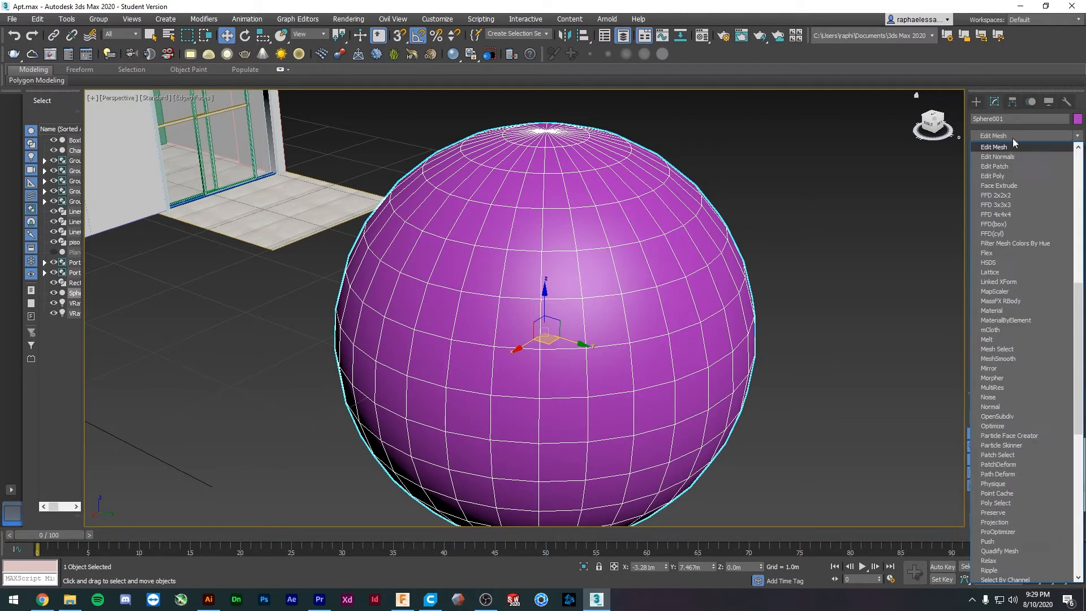
pyautogui.click(1007, 176)
pyautogui.click(995, 314)
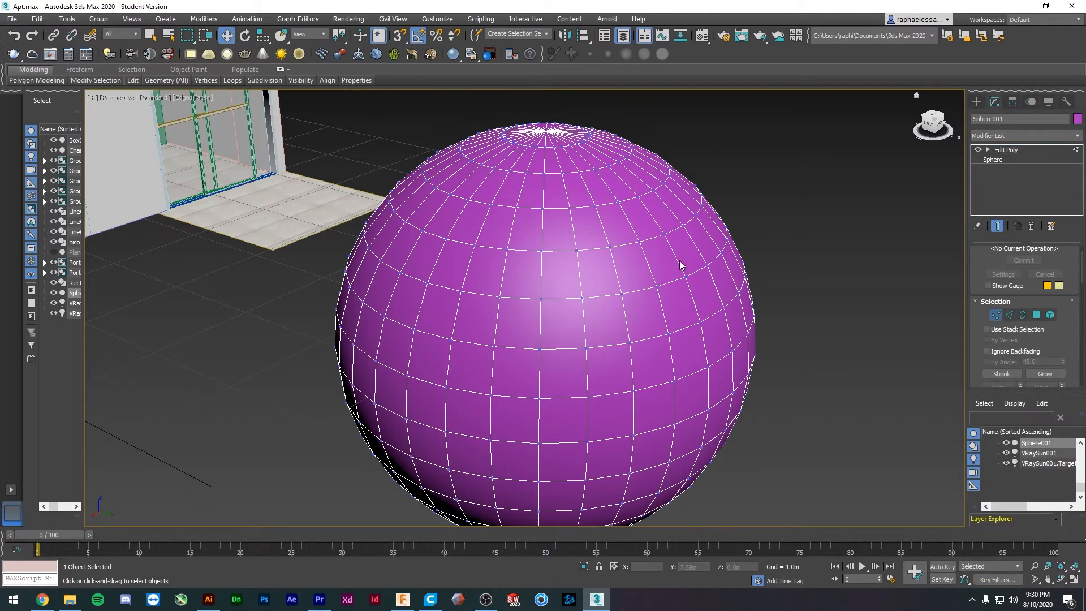
# - Select the vertices on one side of the sphere in wireframe display, pull them outward along Y, and restore shaded display
pyautogui.moveTo(684, 267)
pyautogui.mouseDown(button='middle')
pyautogui.moveTo(674, 286)
pyautogui.moveTo(696, 265)
pyautogui.mouseUp(button='middle')
pyautogui.press('F3')
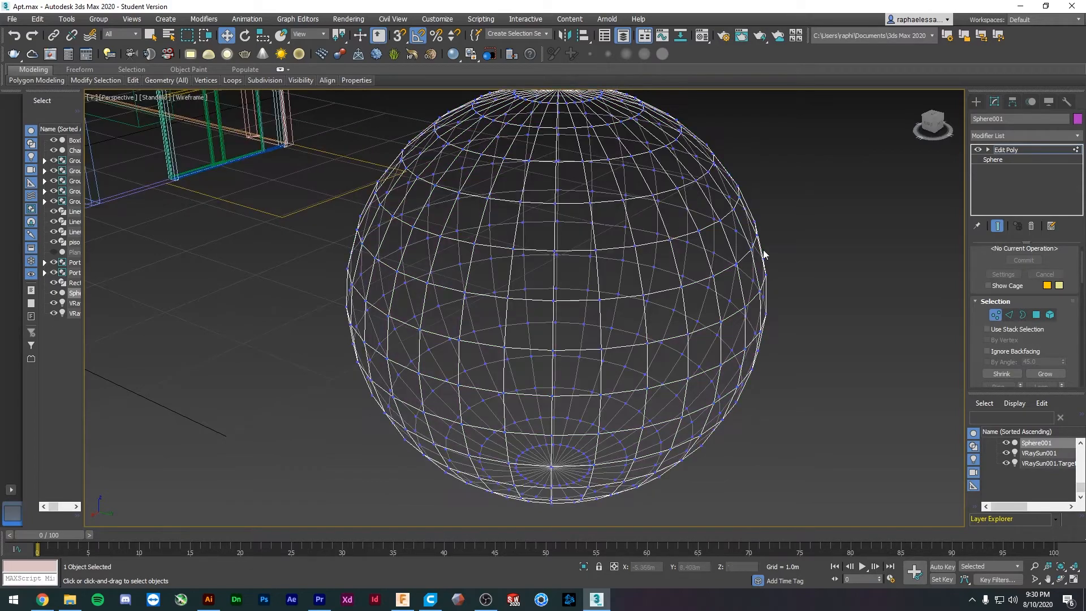
pyautogui.keyDown('alt'); pyautogui.moveTo(529, 224); pyautogui.dragTo(679, 217, button='middle'); pyautogui.keyUp('alt')
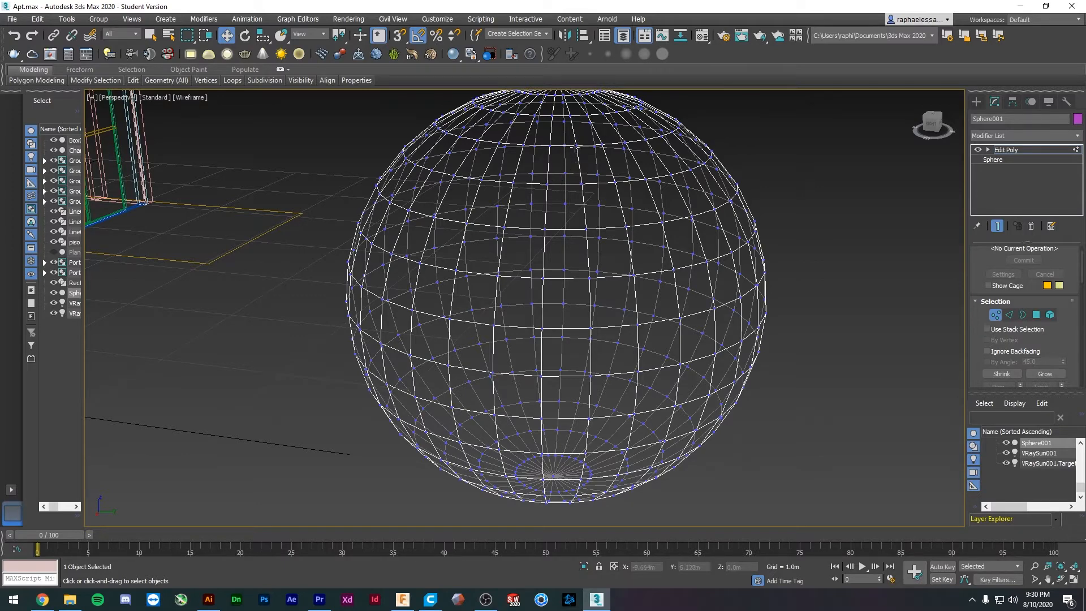
pyautogui.keyDown('alt'); pyautogui.moveTo(602, 167); pyautogui.dragTo(608, 180, button='middle'); pyautogui.keyUp('alt')
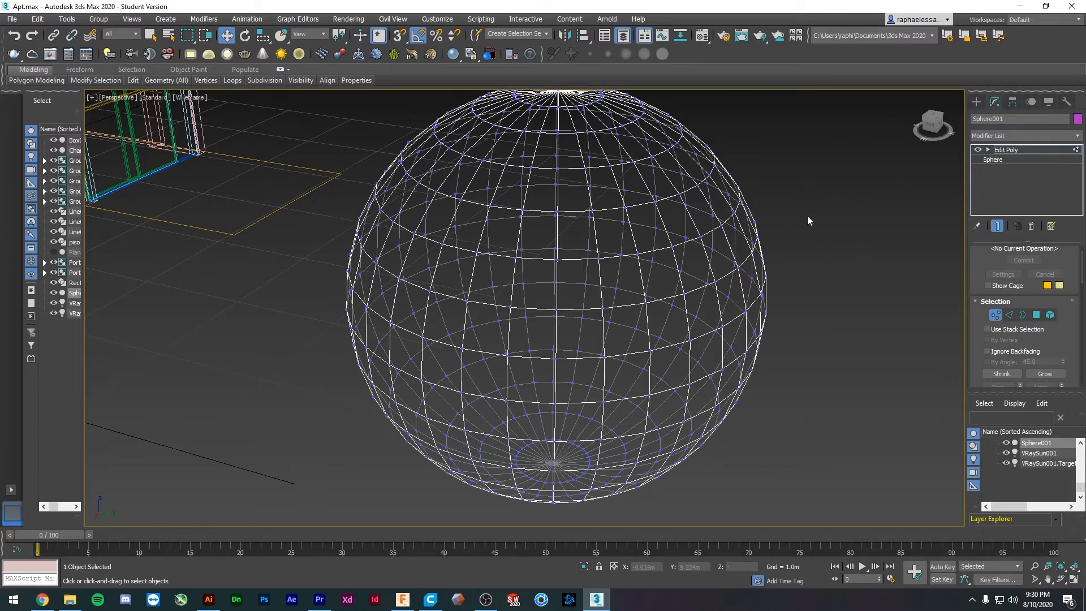
pyautogui.keyDown('alt'); pyautogui.moveTo(753, 293); pyautogui.dragTo(850, 332, button='middle'); pyautogui.keyUp('alt')
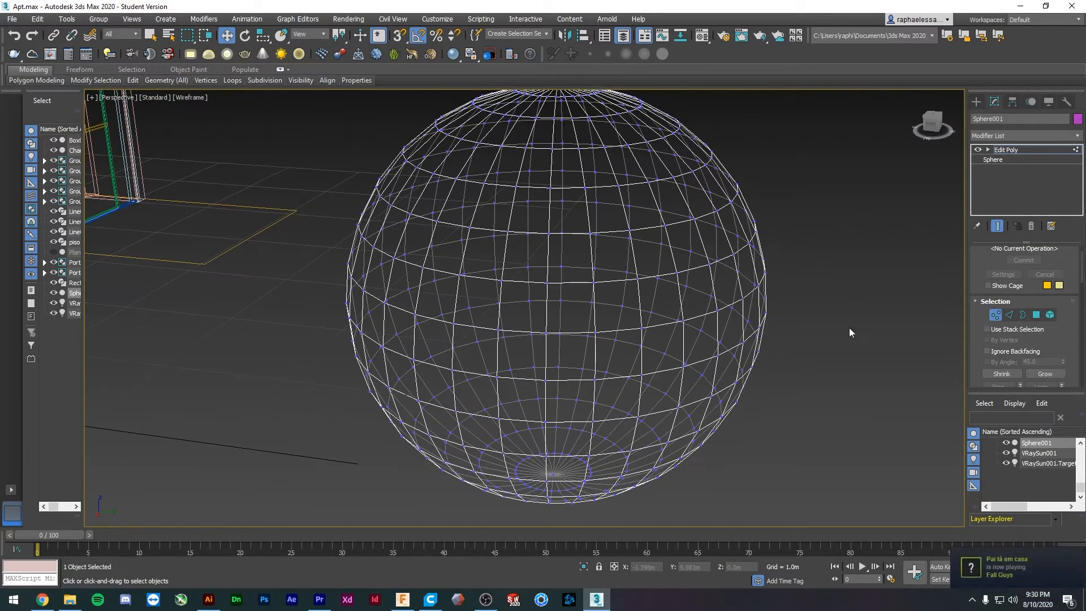
pyautogui.moveTo(732, 258); pyautogui.dragTo(731, 257)
pyautogui.scroll(-5, 809, 298)
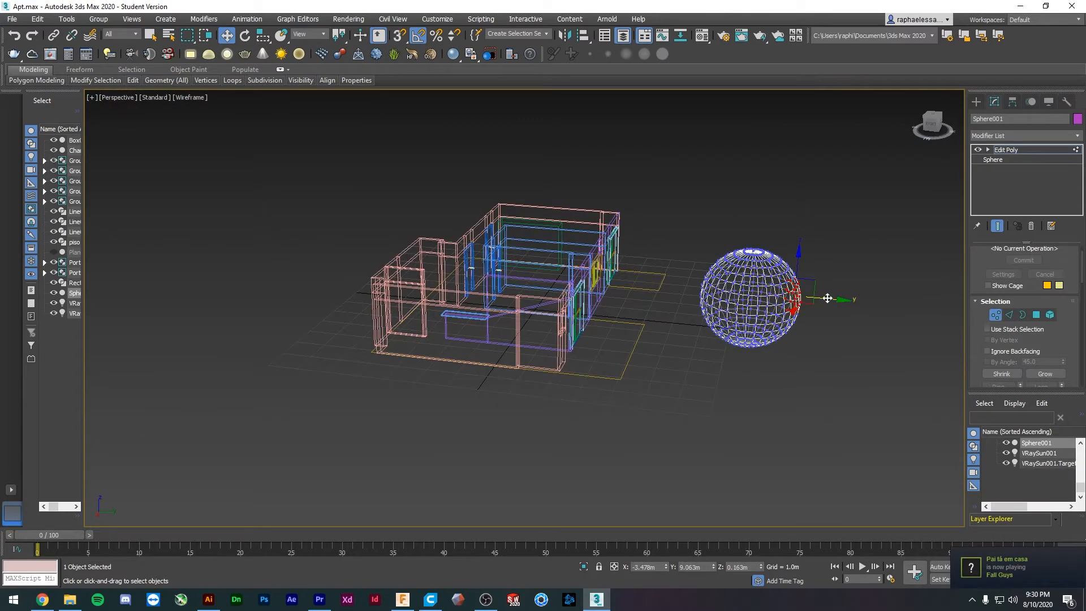
pyautogui.moveTo(828, 300); pyautogui.dragTo(875, 303)
pyautogui.press('F3')
pyautogui.scroll(6, 747, 299)
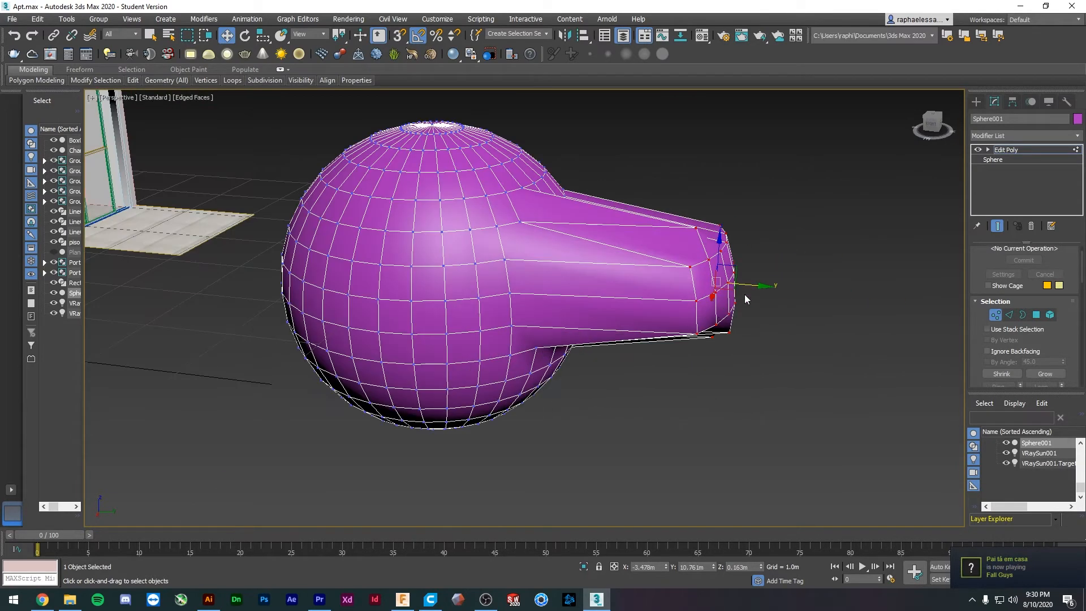
# - Pull the vertices on the sphere's front corner and on its opposite side outward to form two more bulges
pyautogui.moveTo(538, 365); pyautogui.dragTo(538, 368)
pyautogui.keyDown('alt'); pyautogui.moveTo(503, 310); pyautogui.dragTo(516, 332, button='middle'); pyautogui.keyUp('alt')
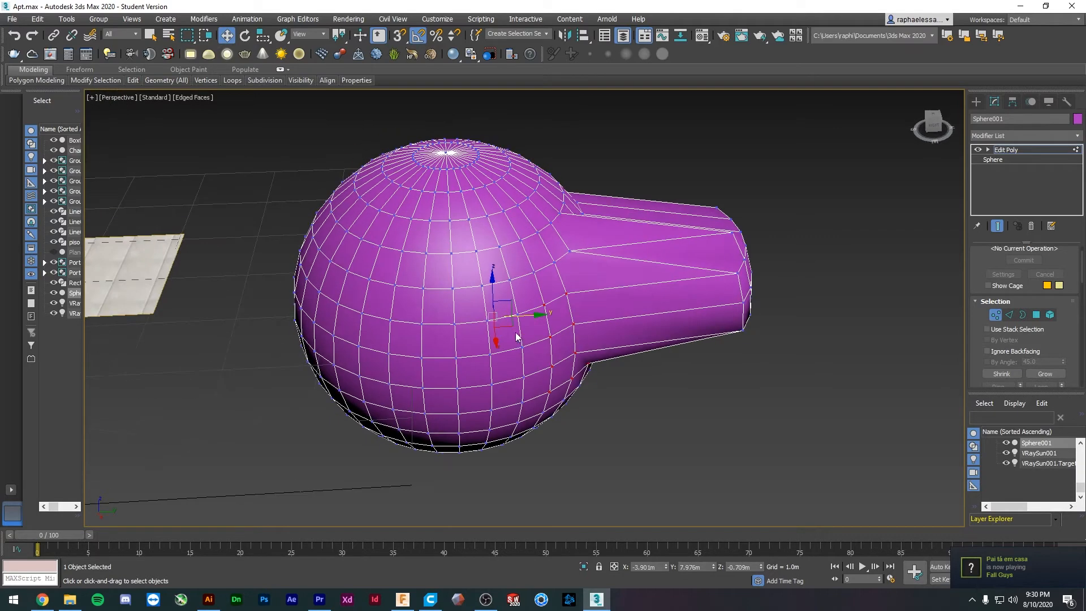
pyautogui.moveTo(507, 326); pyautogui.dragTo(562, 371)
pyautogui.moveTo(264, 219); pyautogui.dragTo(340, 377)
pyautogui.moveTo(314, 306); pyautogui.dragTo(236, 340)
pyautogui.keyDown('alt'); pyautogui.moveTo(237, 340); pyautogui.dragTo(428, 352, button='middle'); pyautogui.keyUp('alt')
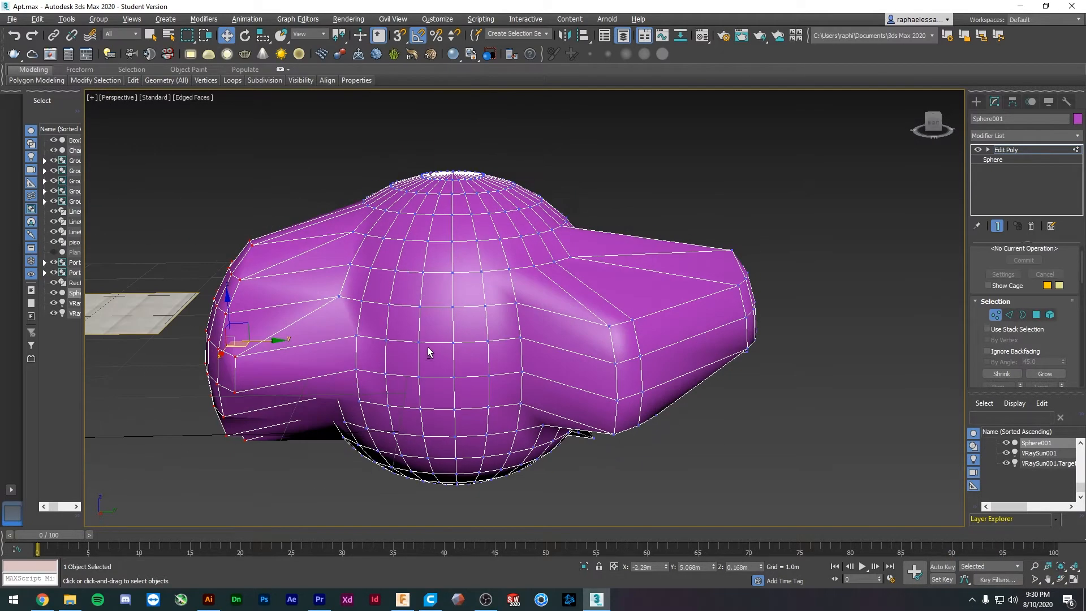
# - Move the sphere's top cap vertices upward and its bottom cap vertices downward to stretch the mesh vertically
pyautogui.moveTo(579, 222); pyautogui.dragTo(580, 223)
pyautogui.moveTo(458, 156); pyautogui.dragTo(448, 97)
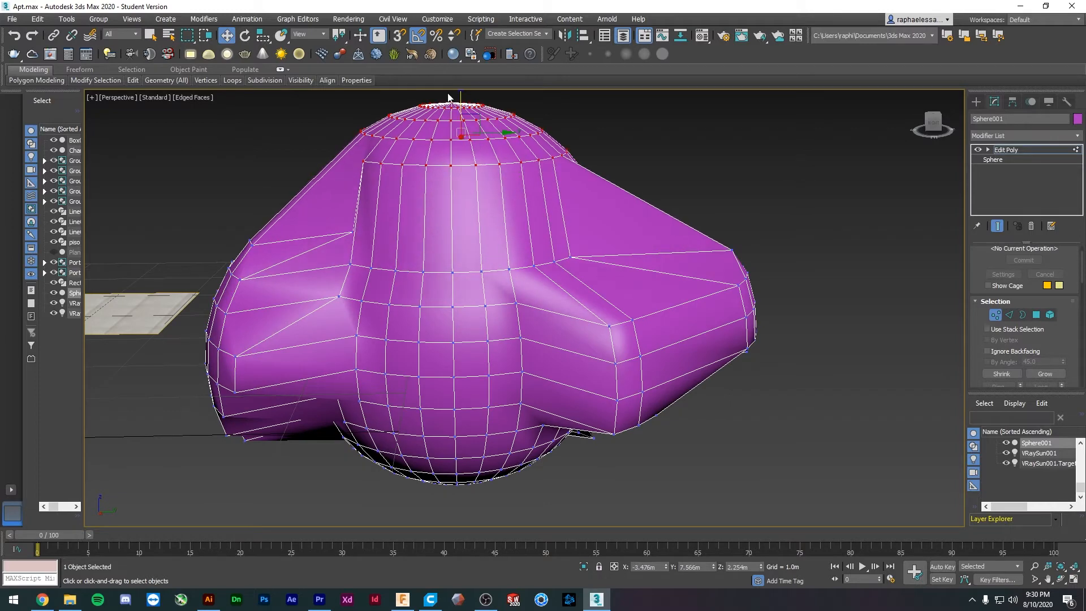
pyautogui.scroll(-5, 607, 204)
pyautogui.keyDown('alt'); pyautogui.moveTo(684, 172); pyautogui.dragTo(658, 165, button='middle'); pyautogui.keyUp('alt')
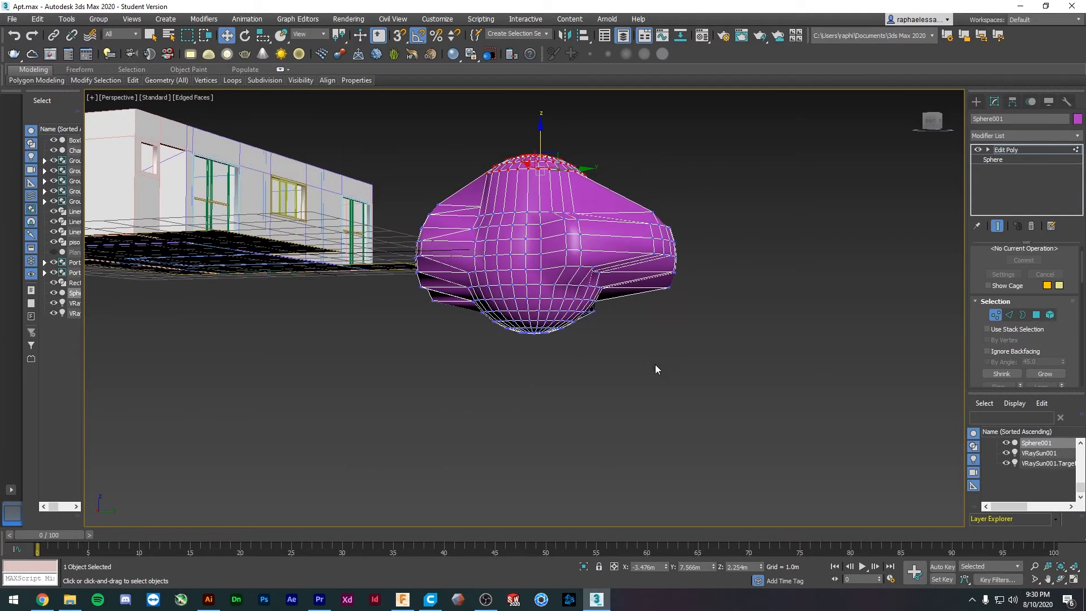
pyautogui.moveTo(592, 363); pyautogui.dragTo(560, 348)
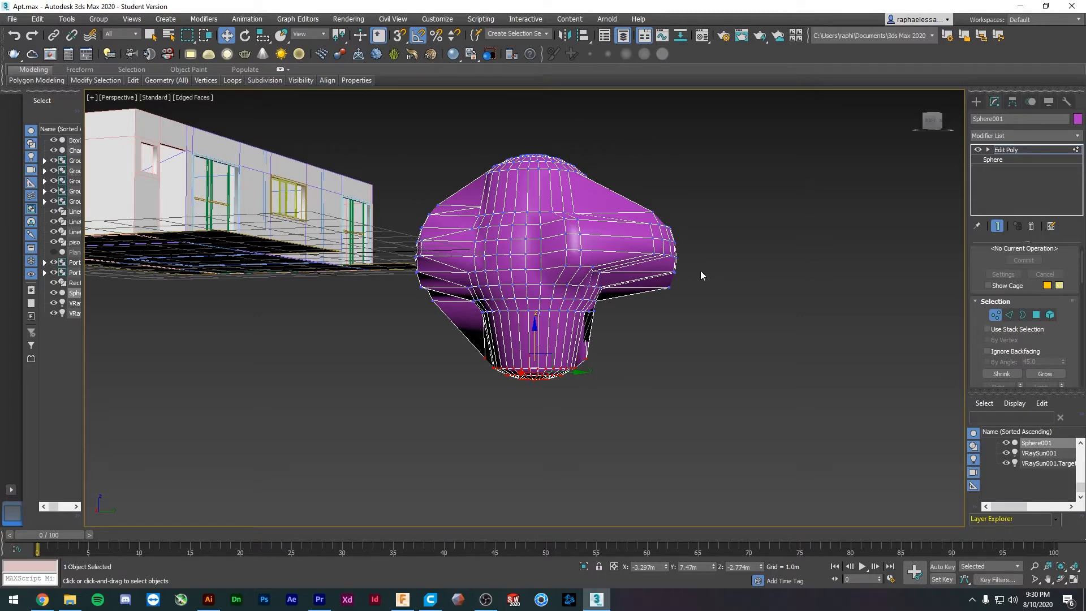
pyautogui.scroll(4, 599, 311)
pyautogui.scroll(-6, 619, 323)
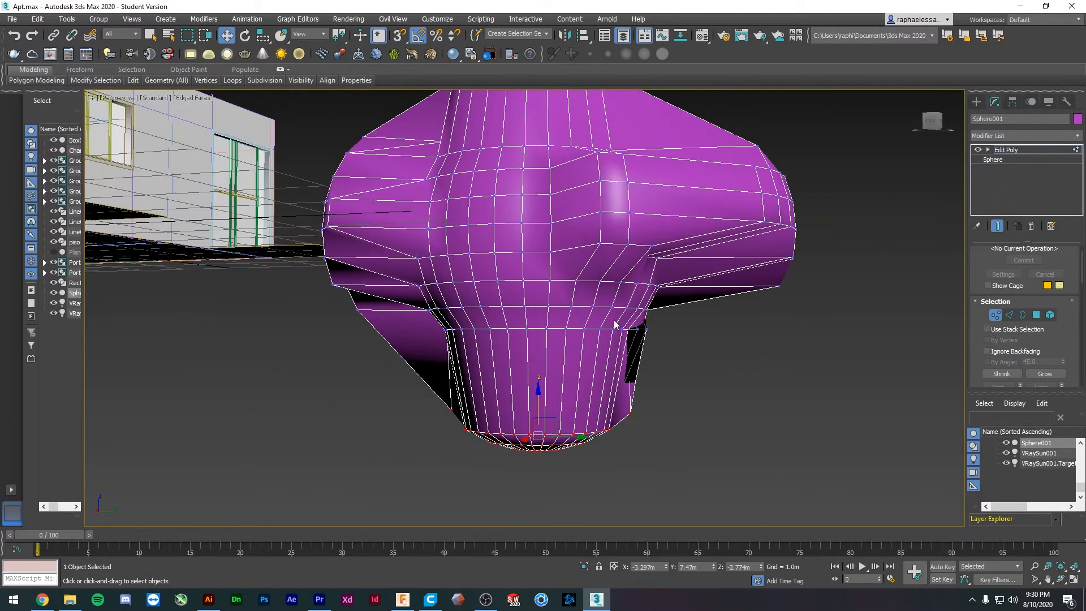
pyautogui.keyDown('alt'); pyautogui.moveTo(671, 268); pyautogui.dragTo(510, 254, button='middle'); pyautogui.keyUp('alt')
pyautogui.scroll(3, 509, 254)
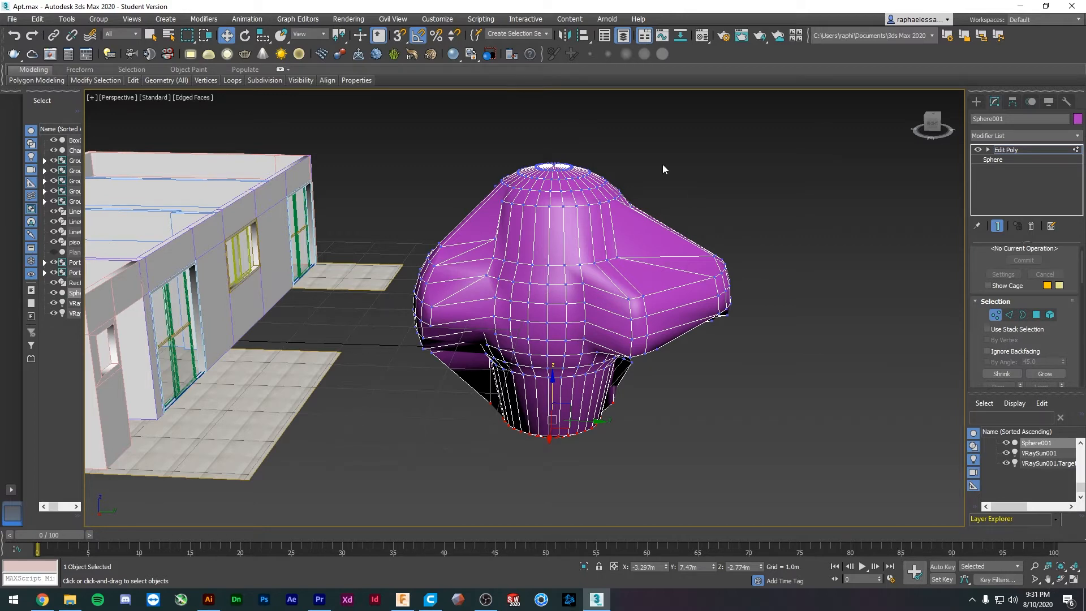
# - Switch to Fusion 360 and examine the R4 rev 2 case model from several angles
pyautogui.hotkey('alt', 'Tab')
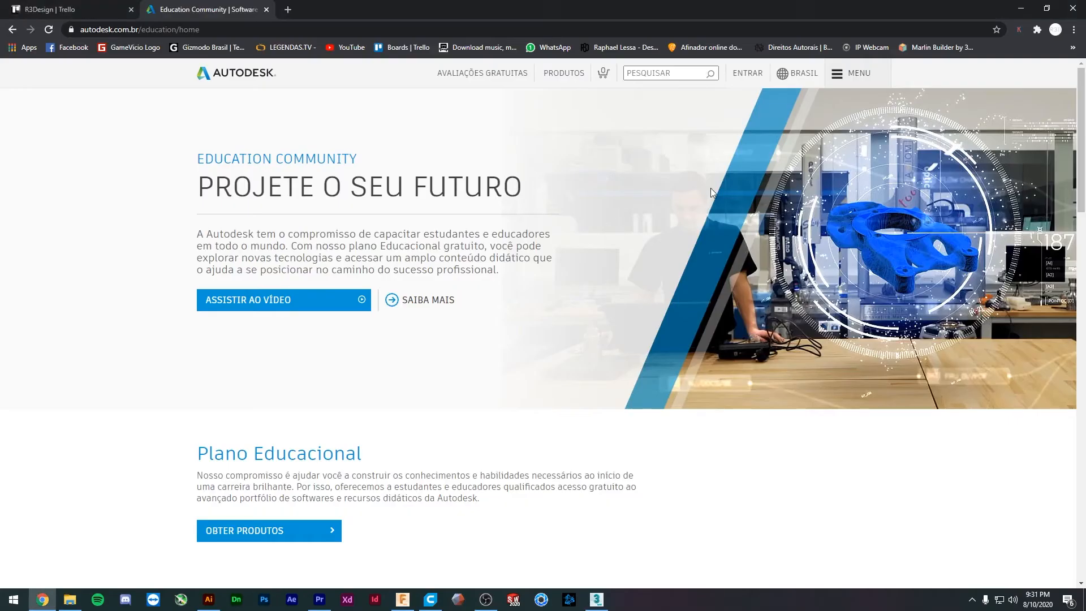
pyautogui.click(402, 600)
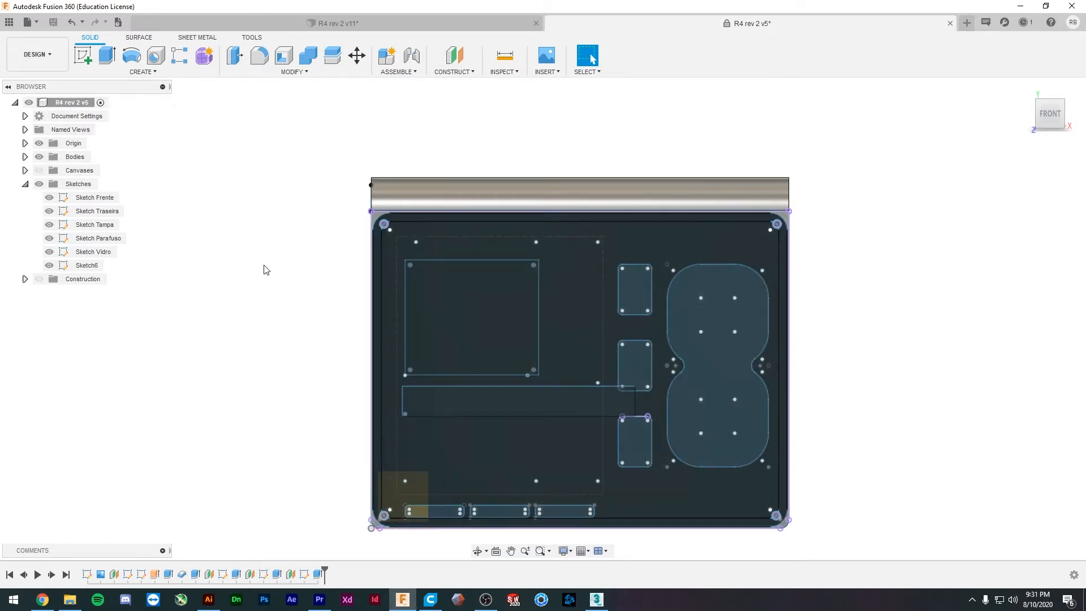
pyautogui.keyDown('shift'); pyautogui.moveTo(305, 239); pyautogui.dragTo(352, 276, button='middle'); pyautogui.keyUp('shift')
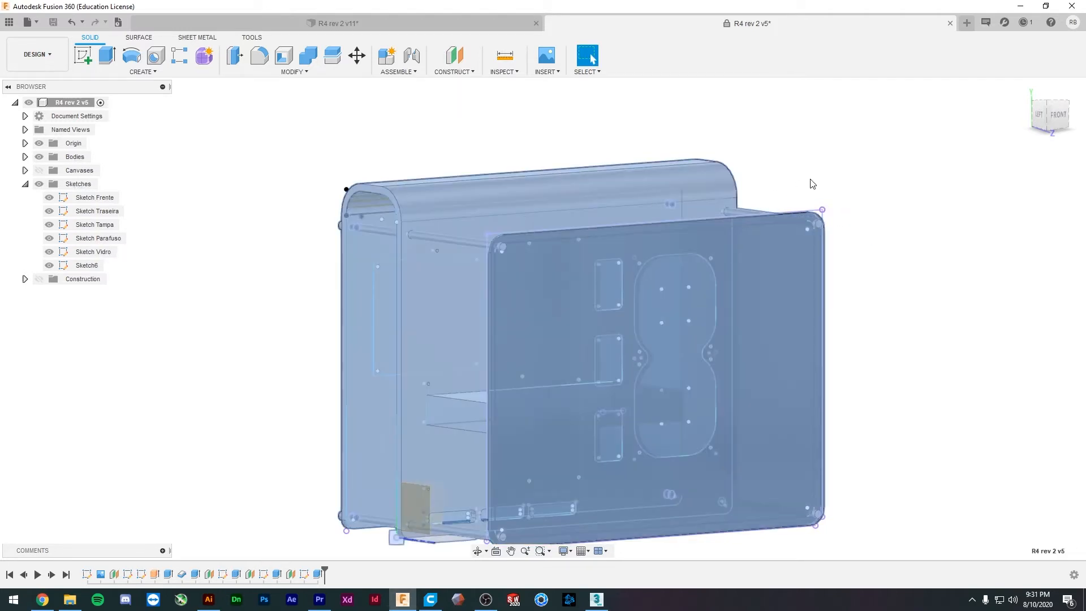
pyautogui.moveTo(744, 208)
pyautogui.mouseDown()
pyautogui.moveTo(660, 260)
pyautogui.moveTo(400, 312)
pyautogui.mouseUp()
pyautogui.moveTo(306, 162); pyautogui.dragTo(417, 330)
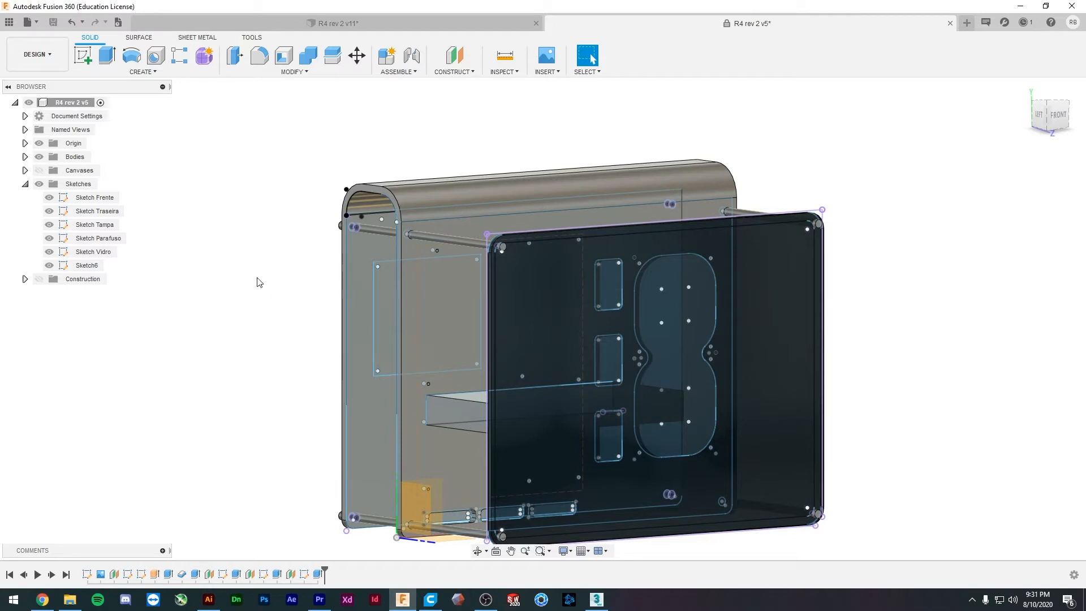
pyautogui.keyDown('shift'); pyautogui.moveTo(217, 169); pyautogui.dragTo(271, 226, button='middle'); pyautogui.keyUp('shift')
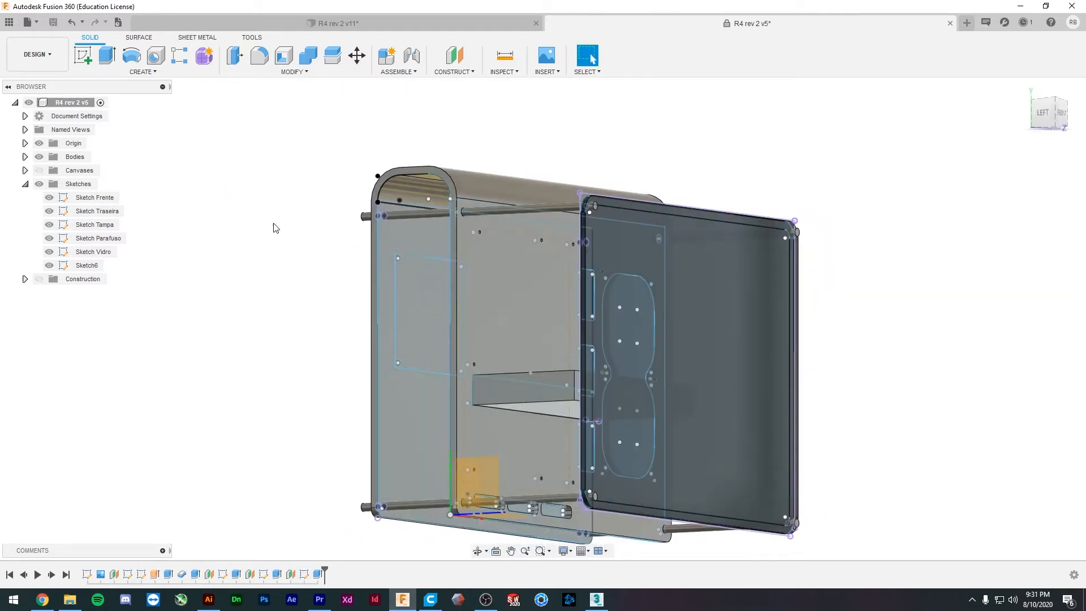
pyautogui.keyDown('shift'); pyautogui.moveTo(340, 306); pyautogui.dragTo(260, 374, button='middle'); pyautogui.keyUp('shift')
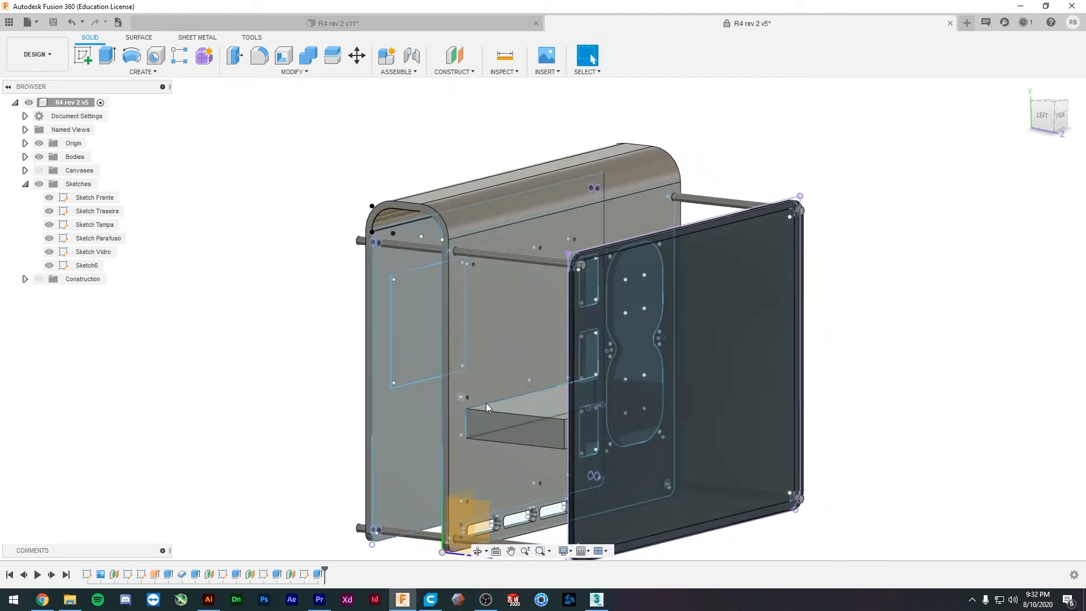
pyautogui.keyDown('shift'); pyautogui.moveTo(721, 320); pyautogui.dragTo(690, 369, button='middle'); pyautogui.keyUp('shift')
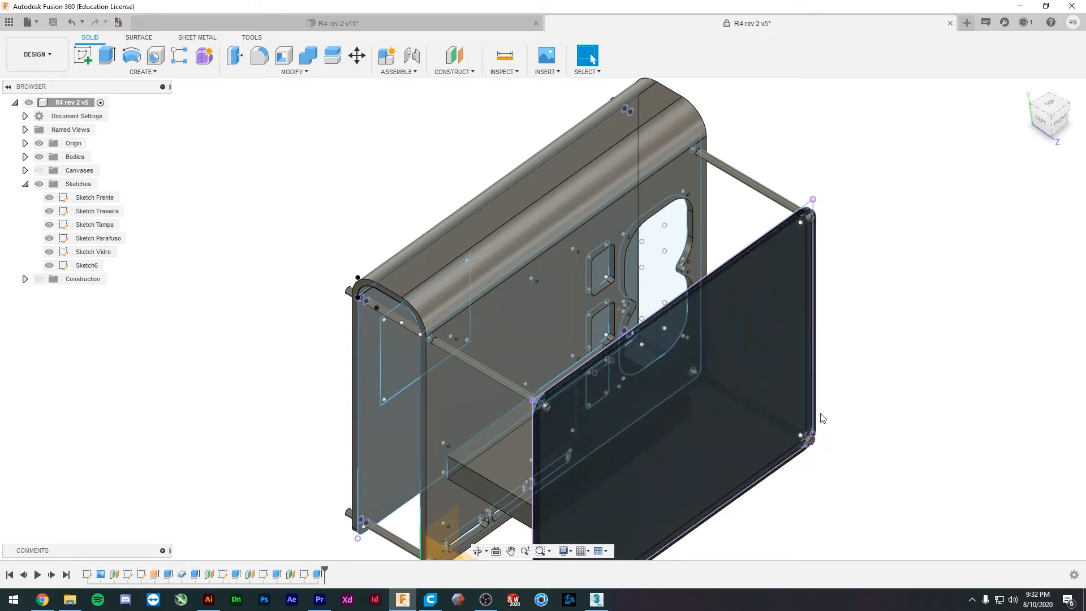
pyautogui.keyDown('shift'); pyautogui.moveTo(696, 396); pyautogui.dragTo(645, 286, button='middle'); pyautogui.keyUp('shift')
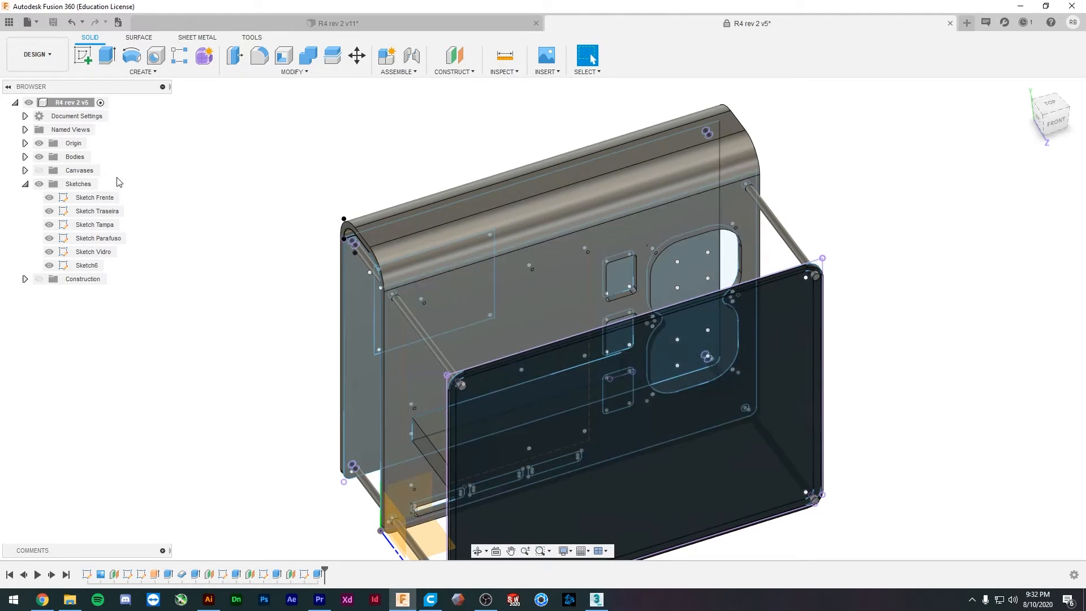
# - Open the Sketch Frente sketch of the front plate for editing
pyautogui.click(104, 198)
pyautogui.click(401, 154)
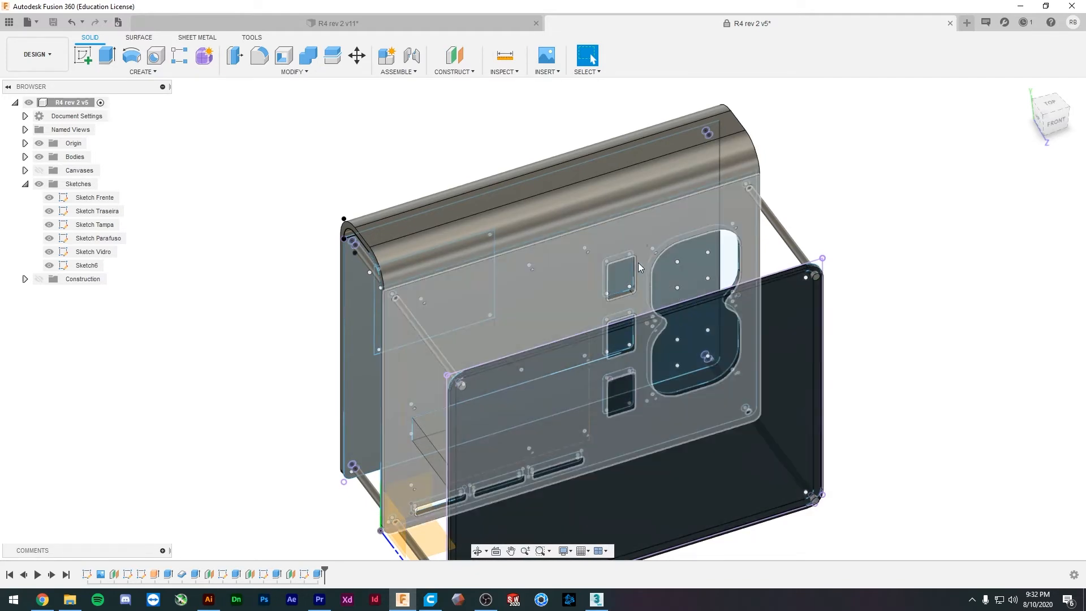
pyautogui.click(96, 201)
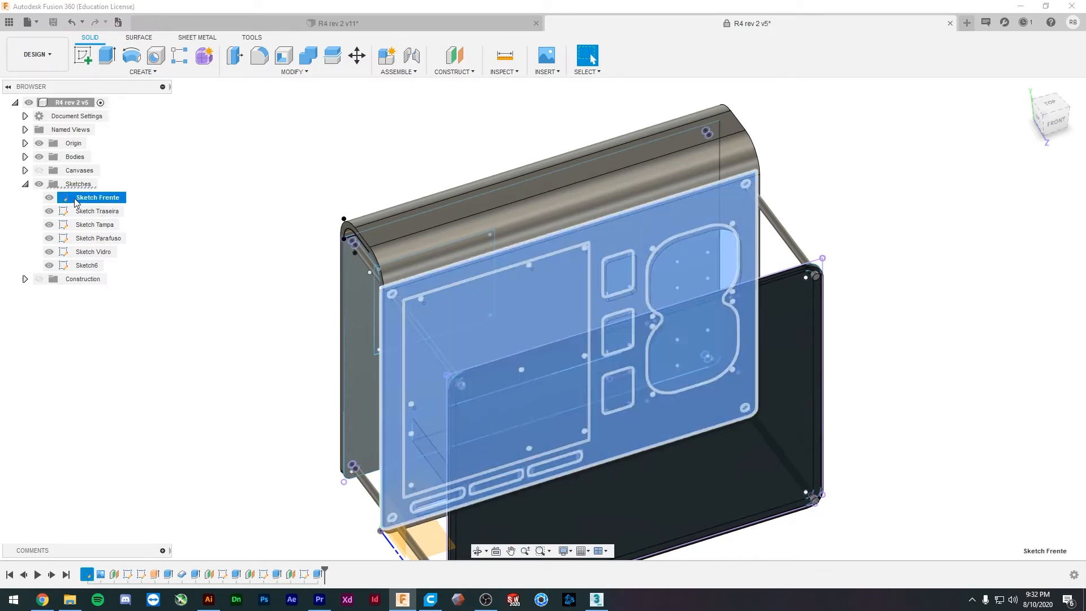
pyautogui.doubleClick(71, 197)
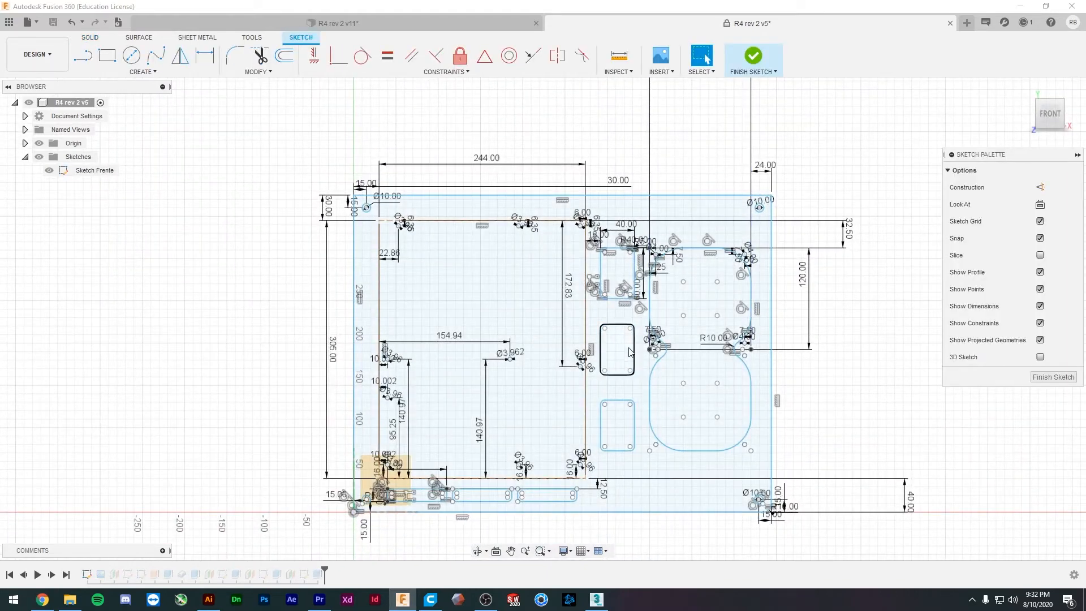
# - Reposition the 40 mm width dimension slightly above the uppermost small rectangular cutout in the front sketch
pyautogui.scroll(4, 647, 286)
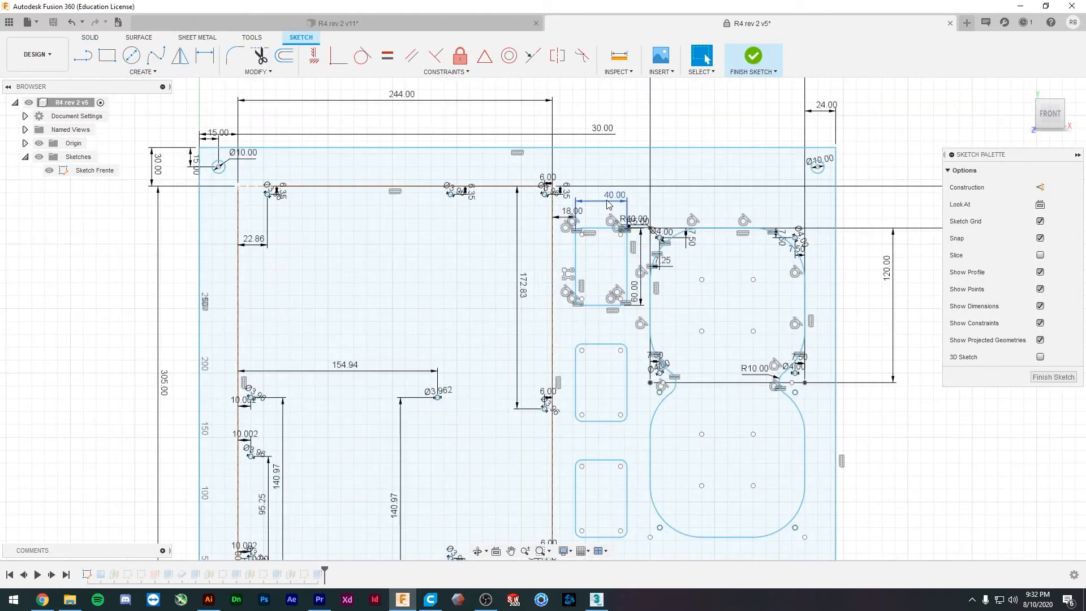
pyautogui.moveTo(615, 196); pyautogui.dragTo(621, 200)
pyautogui.hotkey('ctrl', 'a')
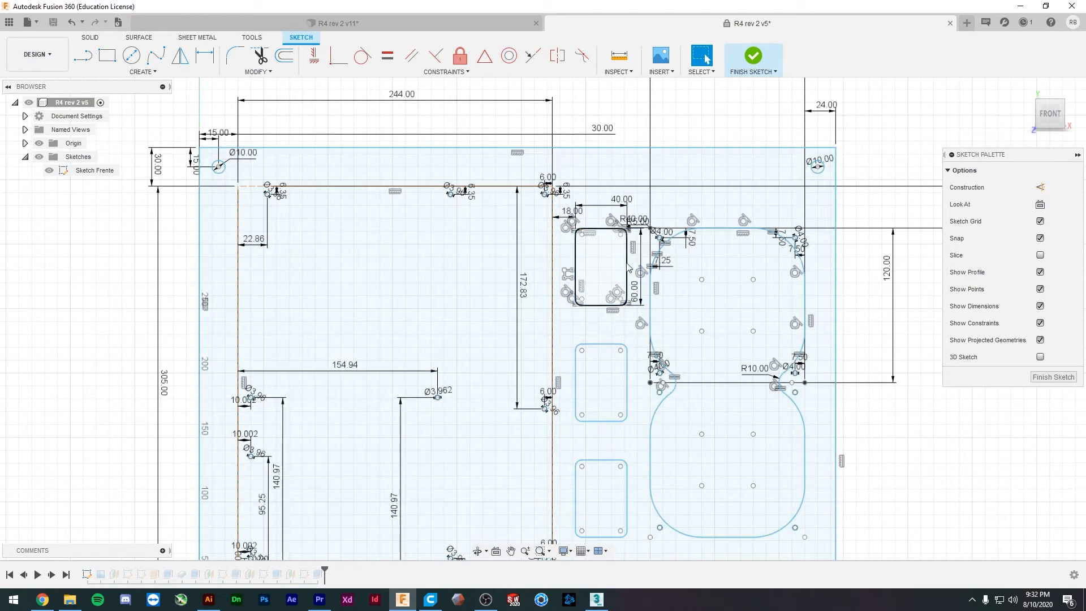
pyautogui.click(493, 290)
pyautogui.hotkey('ctrl', 'a')
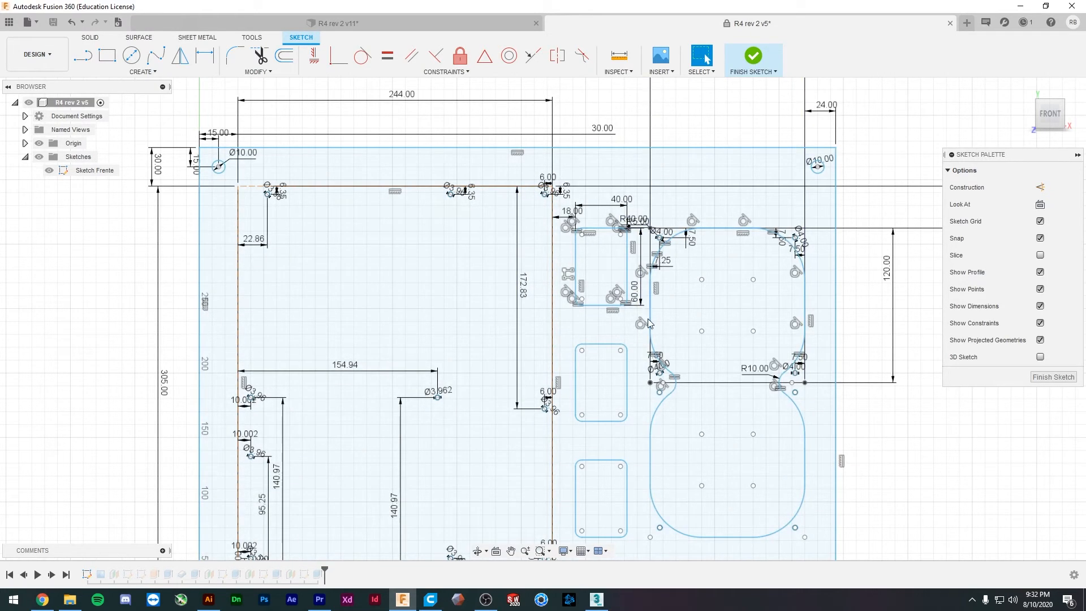
# - Turn off the sketch grid, snap, profile, points, dimensions and projected geometries, leaving the constraints shown
pyautogui.click(1041, 223)
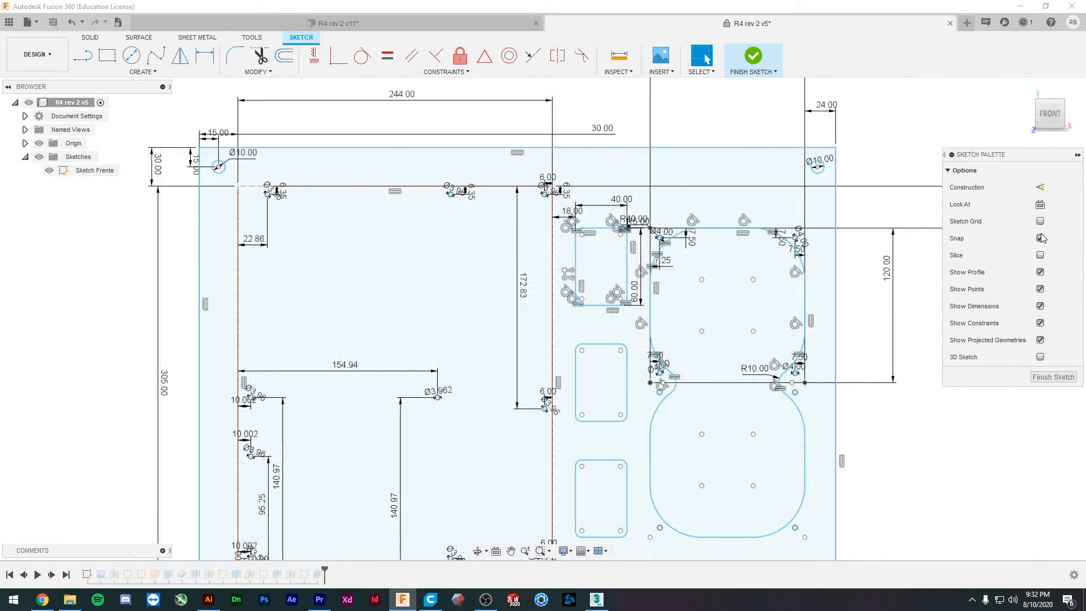
pyautogui.click(1040, 272)
pyautogui.click(1040, 289)
pyautogui.click(1041, 306)
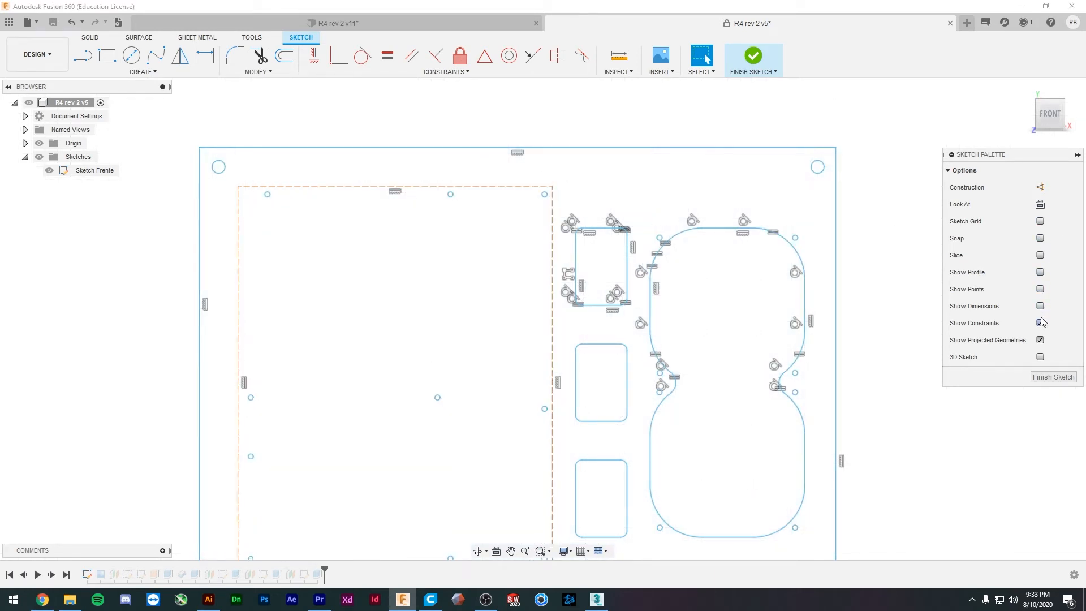
pyautogui.click(1040, 306)
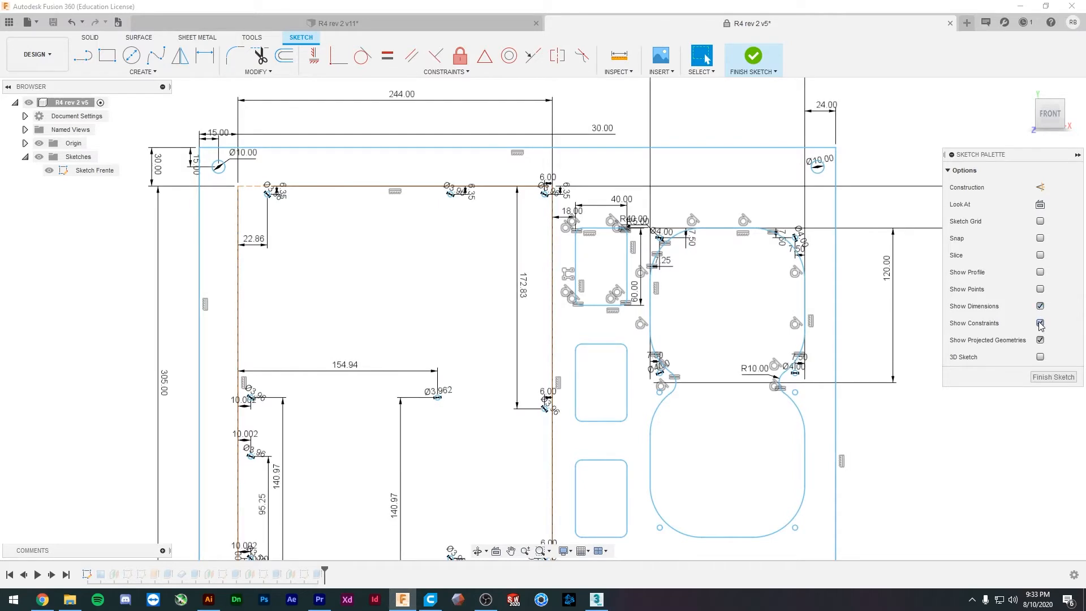
pyautogui.click(1041, 307)
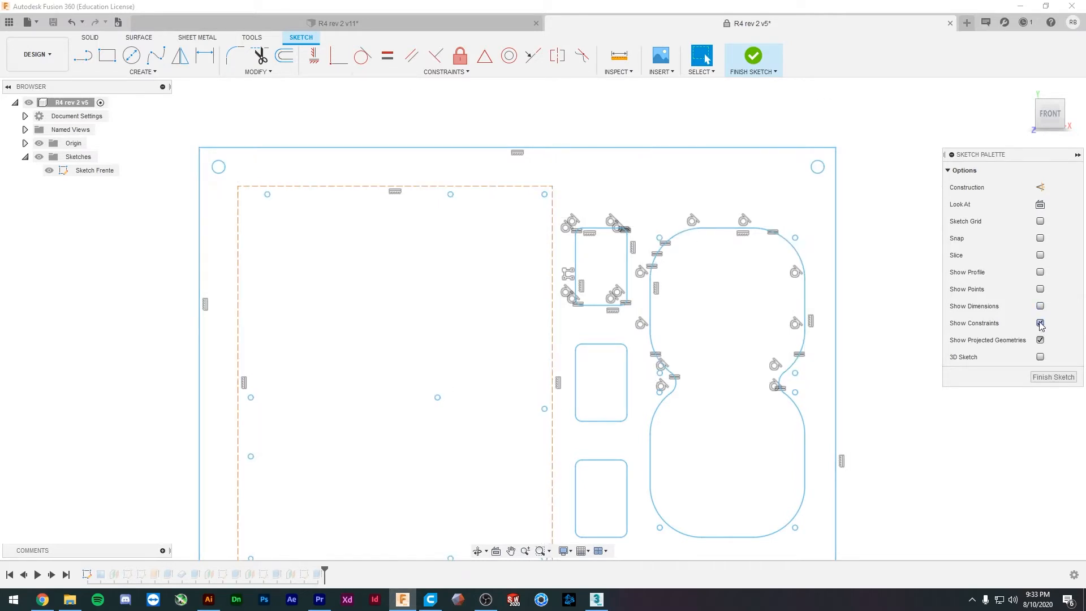
pyautogui.click(1040, 324)
pyautogui.click(1041, 324)
# - Edit the rectangular pattern of the small rectangular cutouts and try a vertical quantity of 5
pyautogui.click(570, 276)
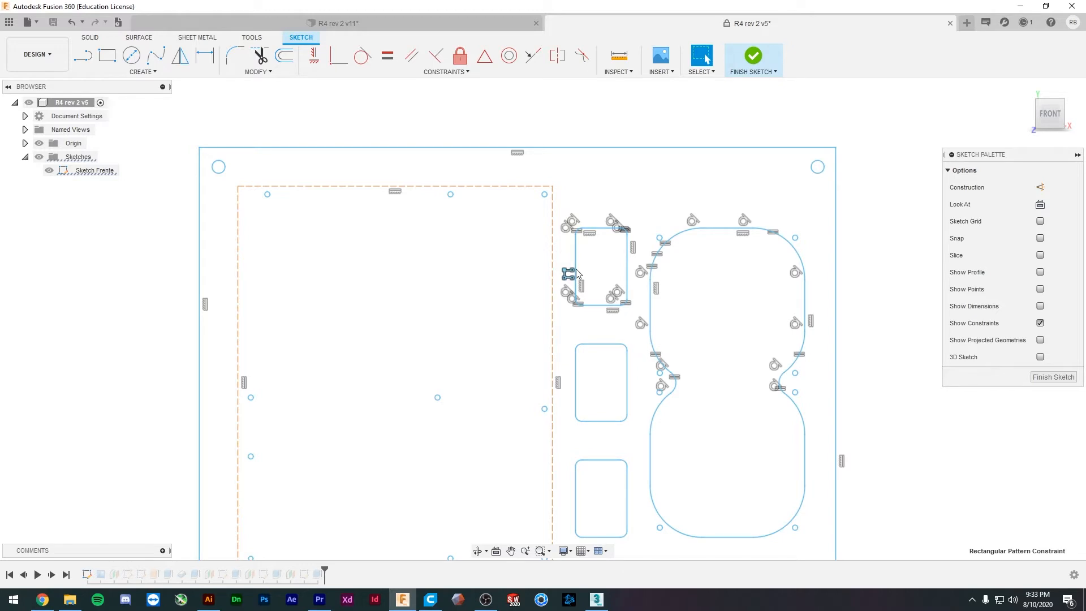
pyautogui.scroll(-4, 571, 261)
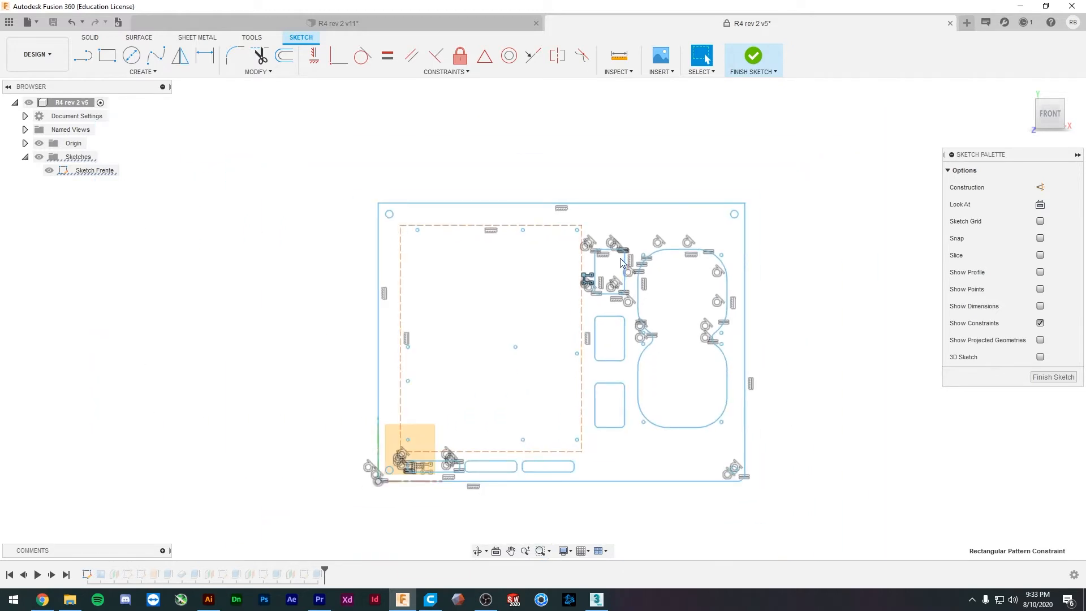
pyautogui.doubleClick(586, 281)
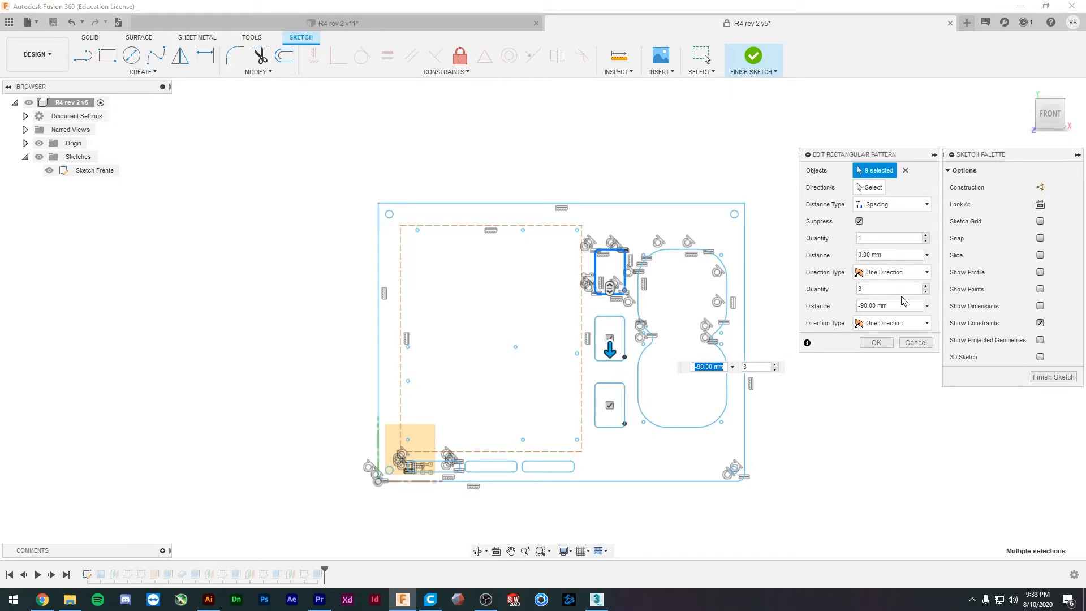
pyautogui.click(871, 287)
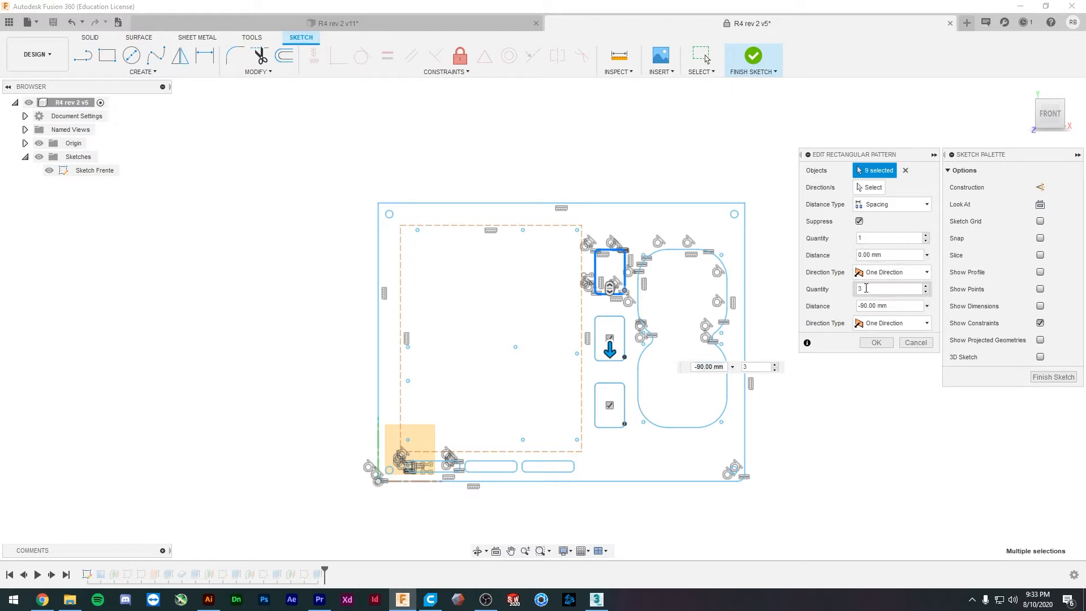
pyautogui.moveTo(866, 289); pyautogui.dragTo(859, 291)
pyautogui.click(926, 284)
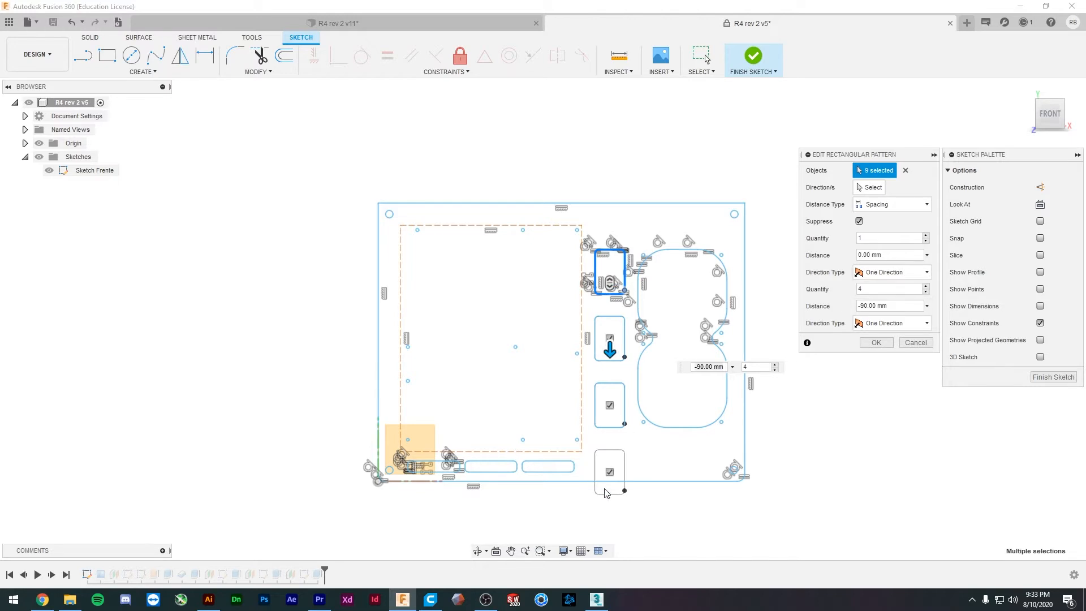
pyautogui.click(926, 285)
pyautogui.scroll(-5, 628, 409)
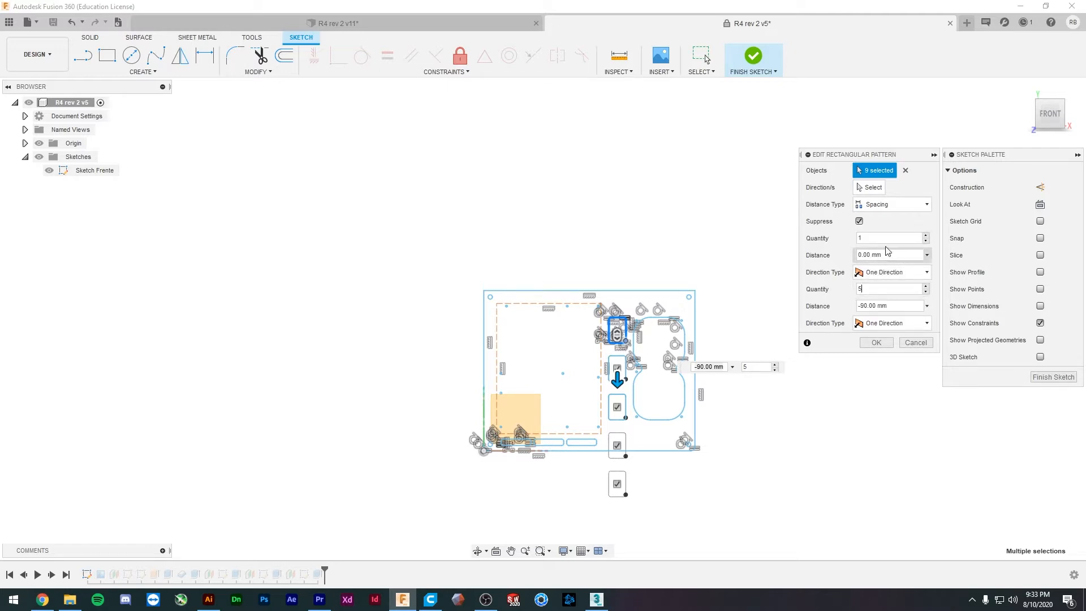
# - Try a vertical spacing of -100 mm for the cutout pattern, then cancel the pattern edit
pyautogui.click(877, 209)
pyautogui.click(875, 206)
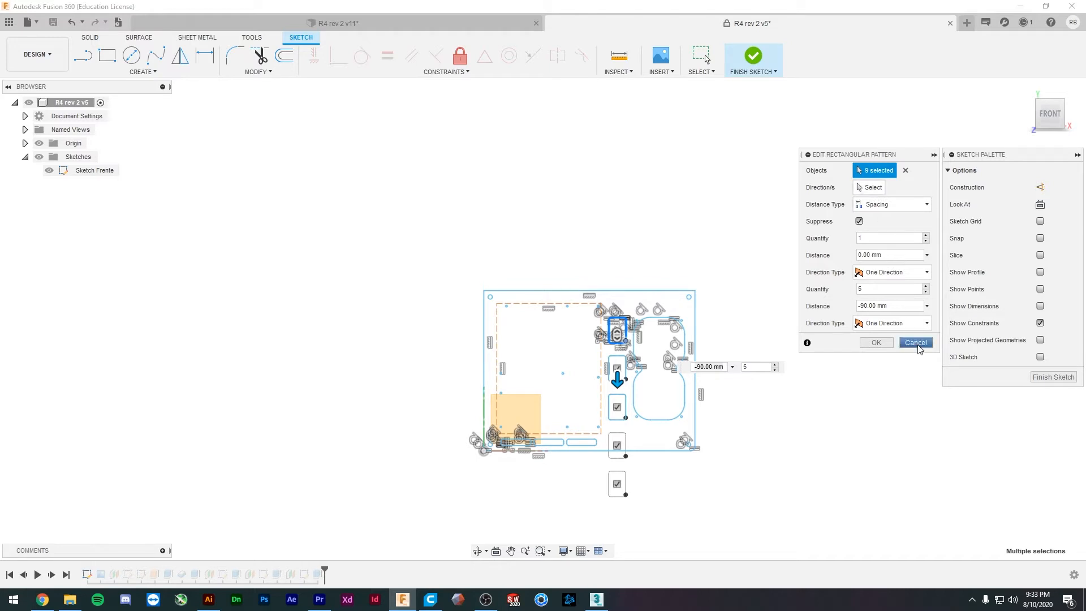
pyautogui.moveTo(621, 365)
pyautogui.mouseDown()
pyautogui.moveTo(618, 429)
pyautogui.moveTo(620, 368)
pyautogui.moveTo(620, 382)
pyautogui.mouseUp()
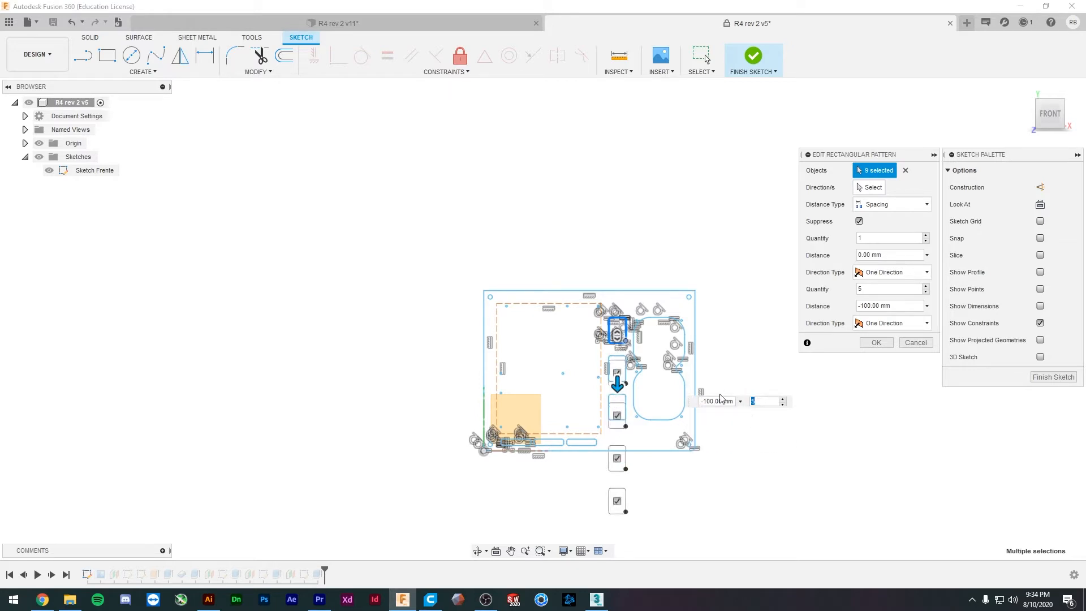
pyautogui.press('Escape')
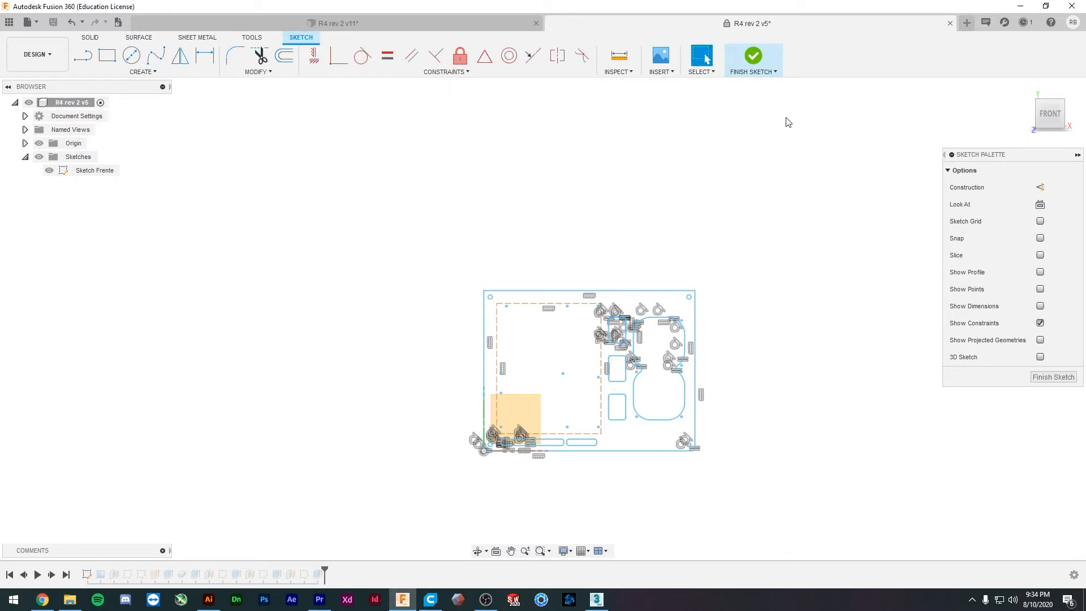
# - Show the sketch dimensions again and move the vertical 30 mm dimension closer to the plate's upper-left corner
pyautogui.scroll(5, 630, 396)
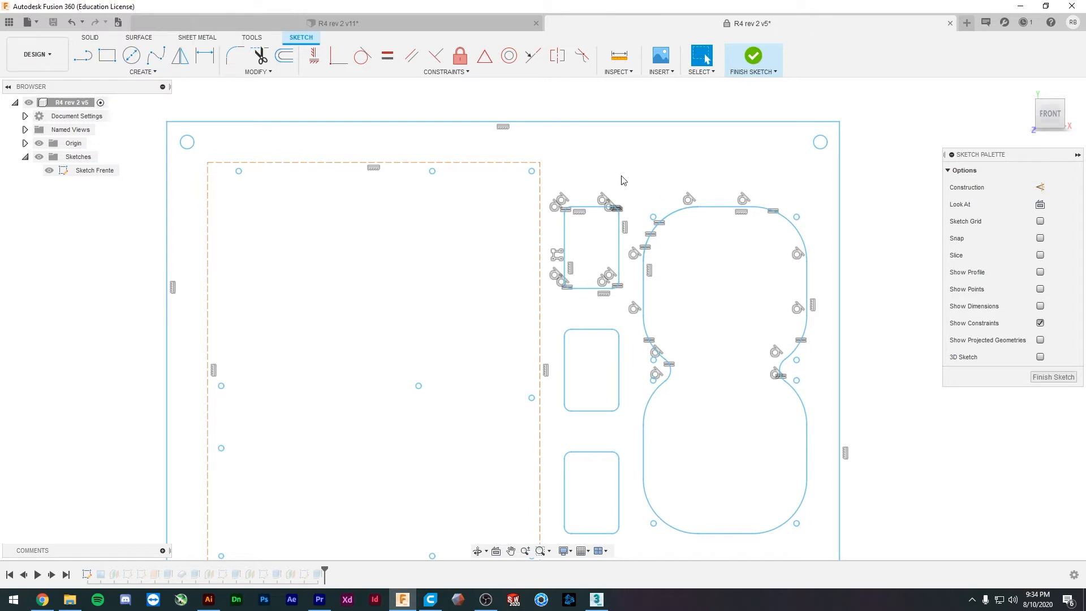
pyautogui.keyDown('shift'); pyautogui.moveTo(589, 225); pyautogui.dragTo(610, 274, button='middle'); pyautogui.keyUp('shift')
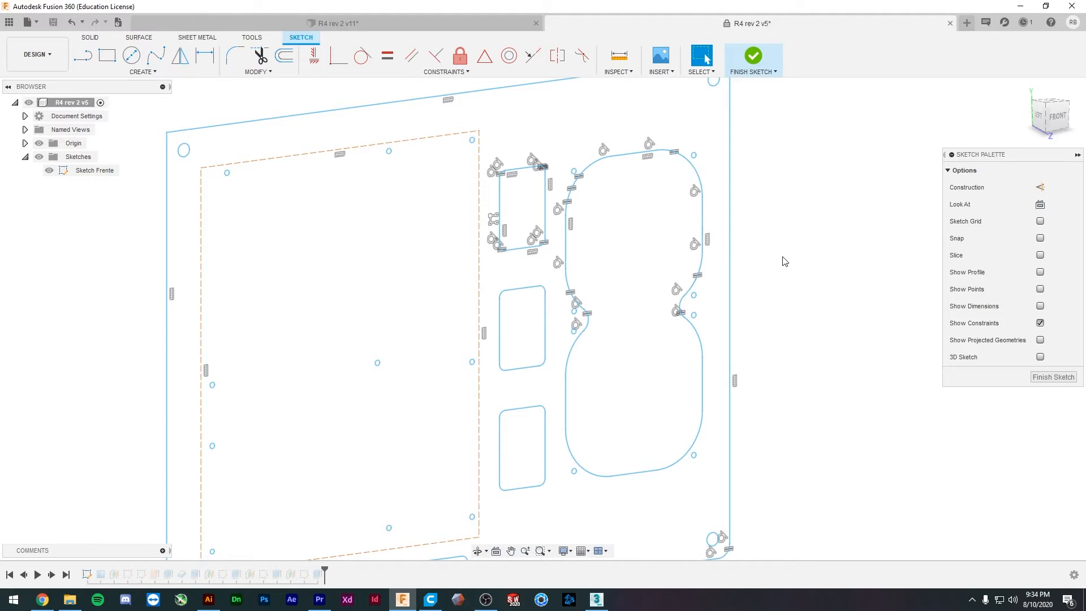
pyautogui.keyDown('shift'); pyautogui.moveTo(785, 261); pyautogui.dragTo(762, 263, button='middle'); pyautogui.keyUp('shift')
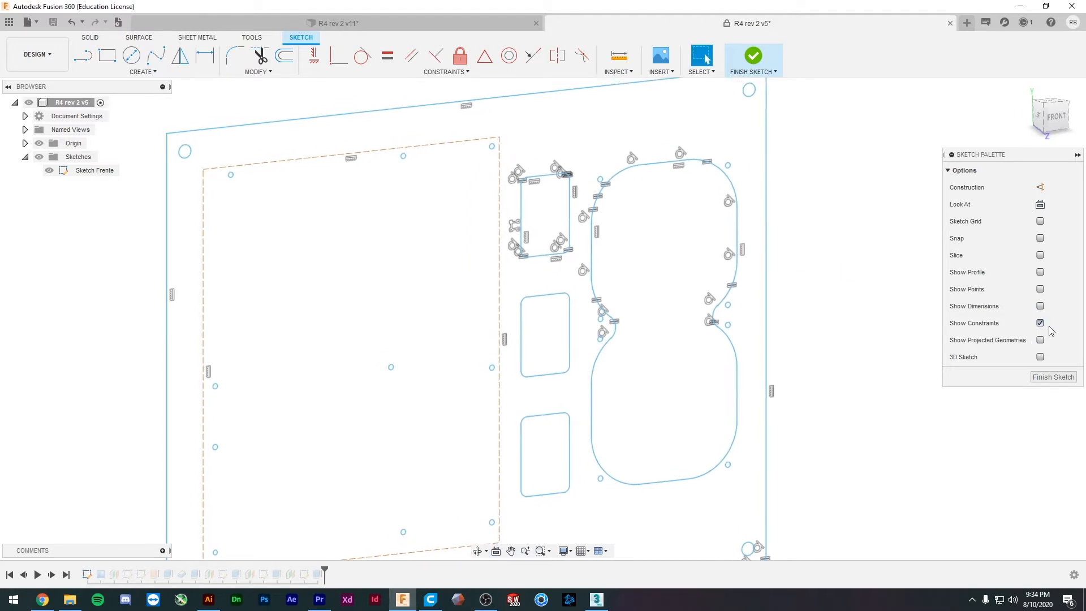
pyautogui.click(1040, 306)
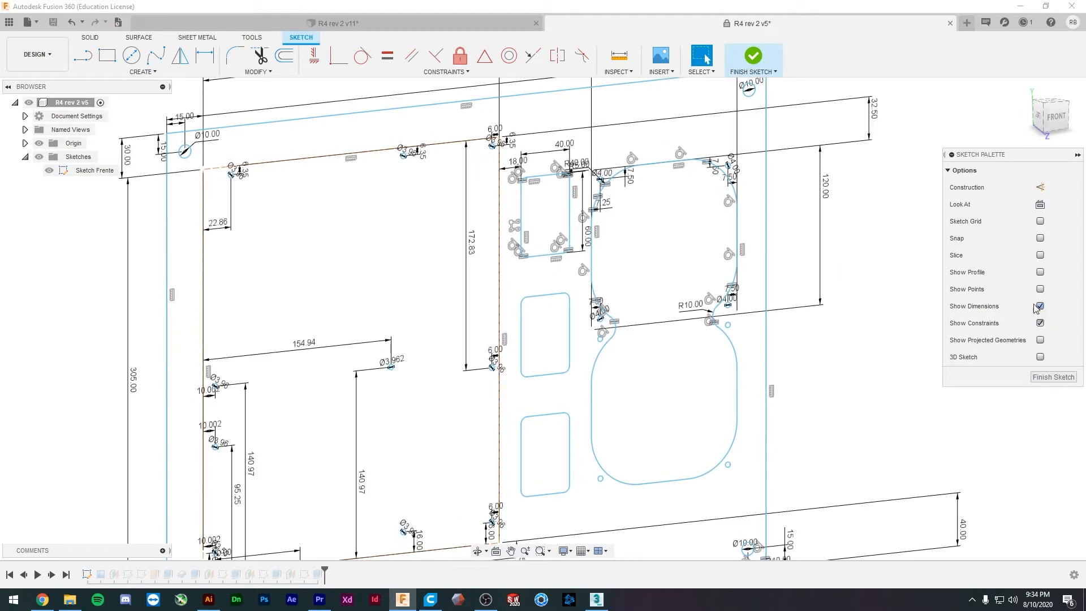
pyautogui.moveTo(679, 255)
pyautogui.keyDown('shift'); pyautogui.mouseDown(button='middle')
pyautogui.moveTo(395, 216)
pyautogui.moveTo(290, 129)
pyautogui.mouseUp(button='middle'); pyautogui.keyUp('shift')
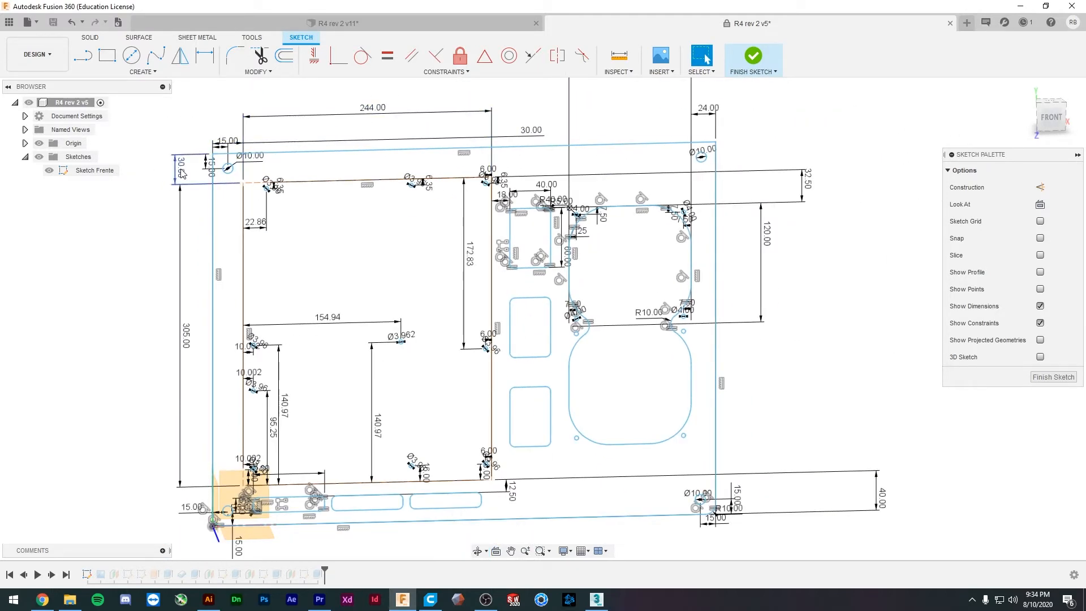
pyautogui.moveTo(182, 174); pyautogui.dragTo(193, 172)
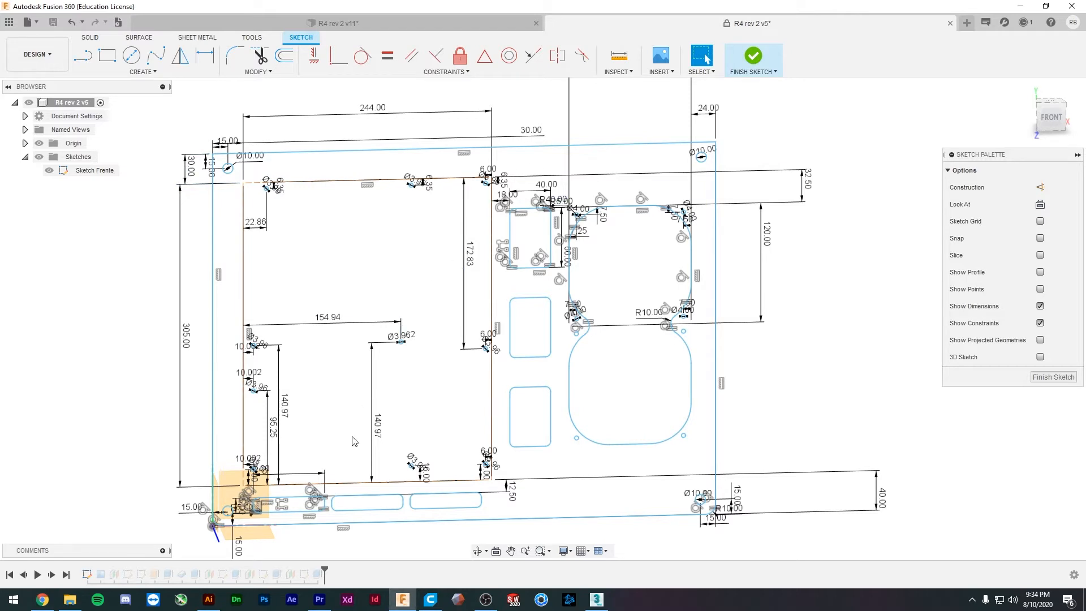
# - Move the 24 mm dimension at the plate's upper-right corner down closer to the upper edge
pyautogui.moveTo(787, 286)
pyautogui.keyDown('shift'); pyautogui.mouseDown(button='middle')
pyautogui.moveTo(791, 187)
pyautogui.moveTo(725, 173)
pyautogui.mouseUp(button='middle'); pyautogui.keyUp('shift')
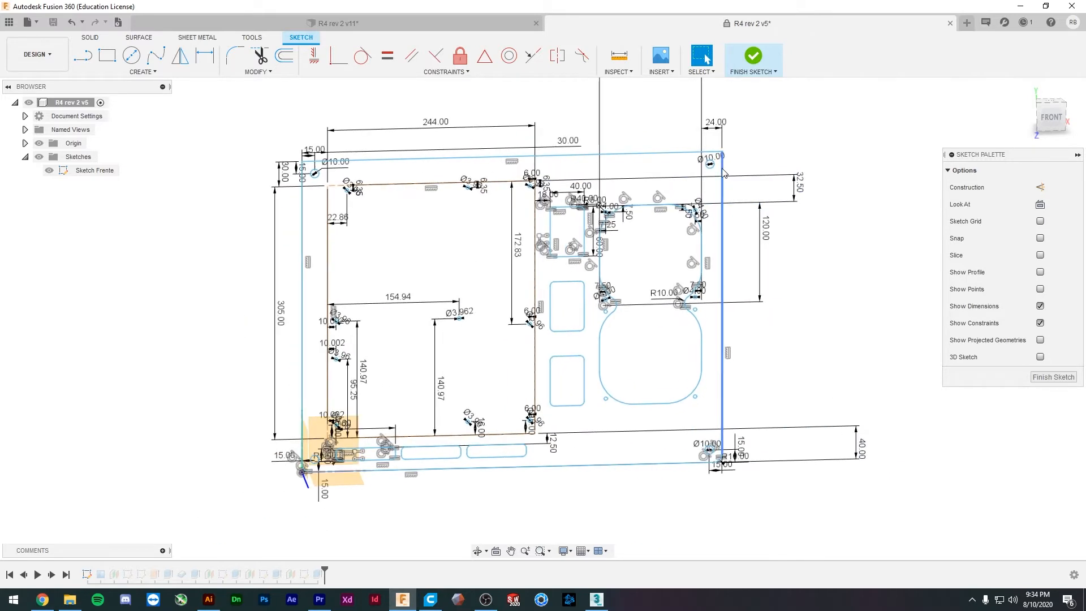
pyautogui.scroll(4, 725, 173)
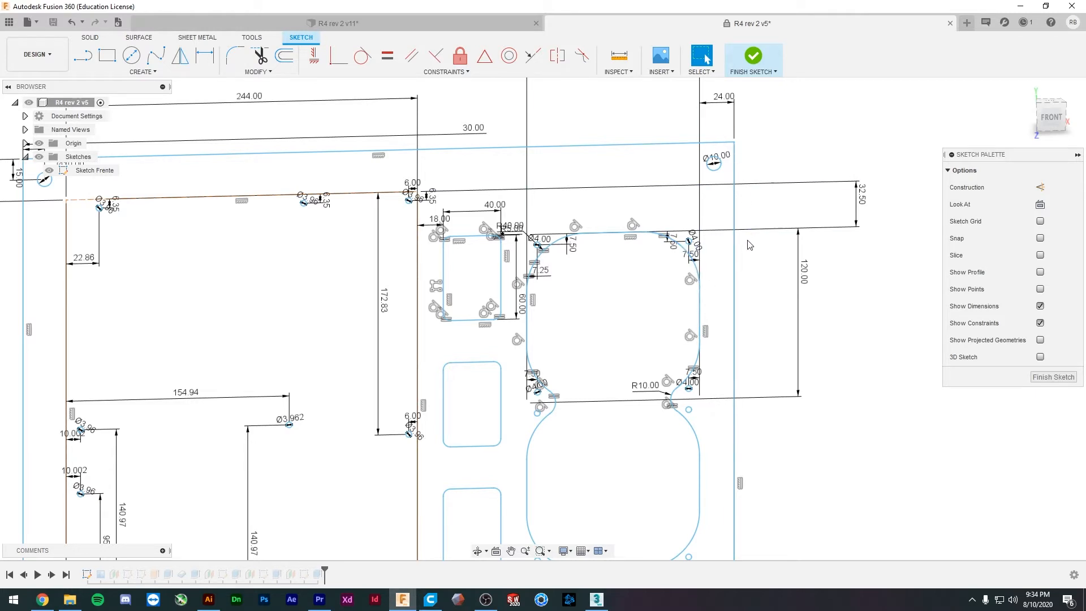
pyautogui.click(735, 279)
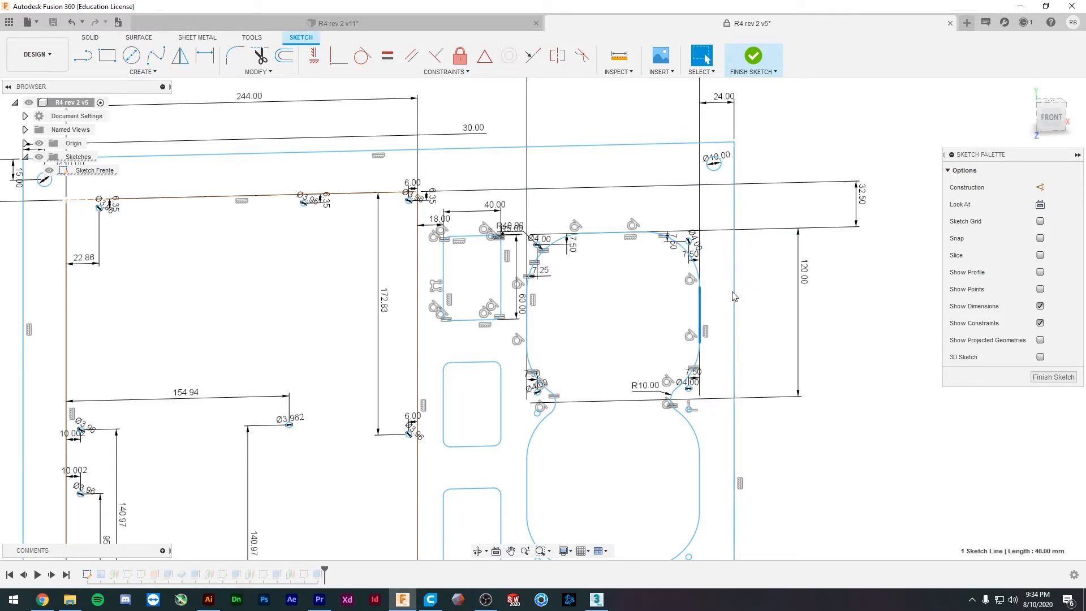
pyautogui.click(706, 302)
pyautogui.moveTo(721, 105); pyautogui.dragTo(718, 133)
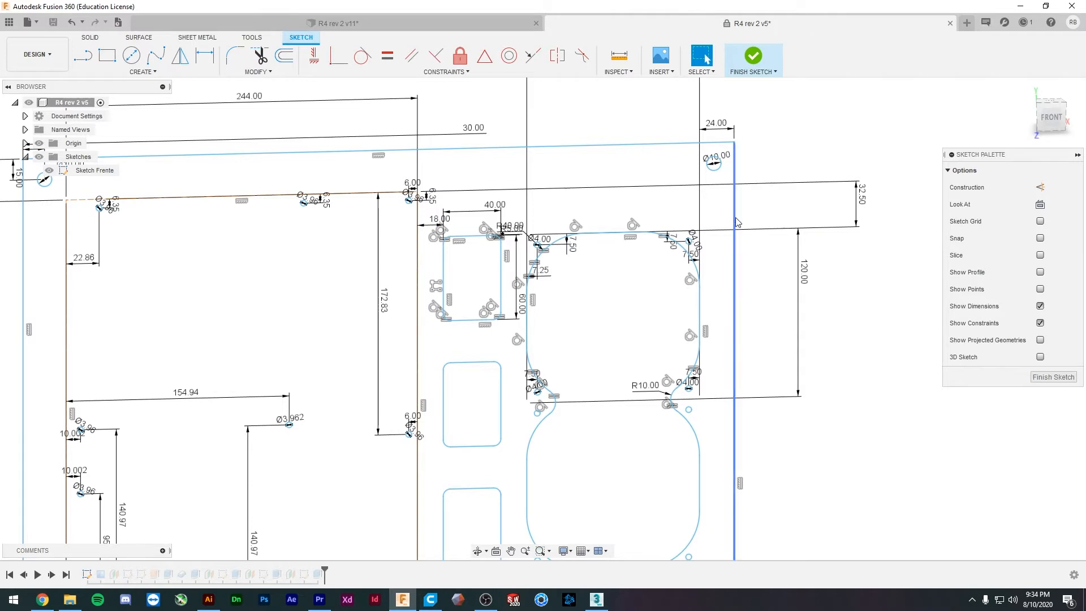
# - Inspect the plate's upper and right outline edges and move the 244 mm dimension slightly higher above the plate
pyautogui.click(141, 154)
pyautogui.scroll(2, 217, 163)
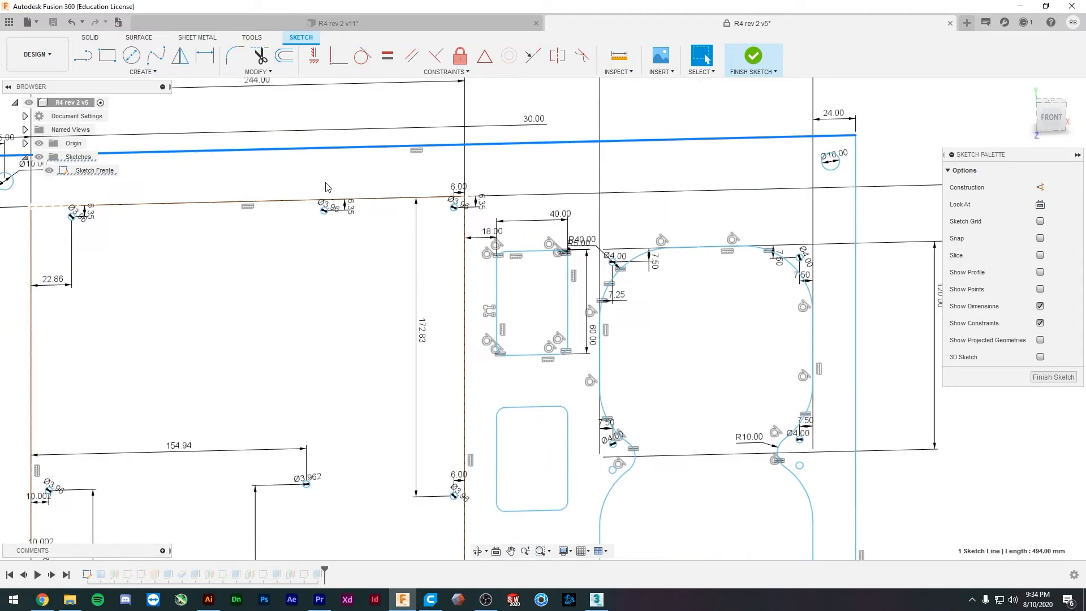
pyautogui.scroll(-4, 325, 187)
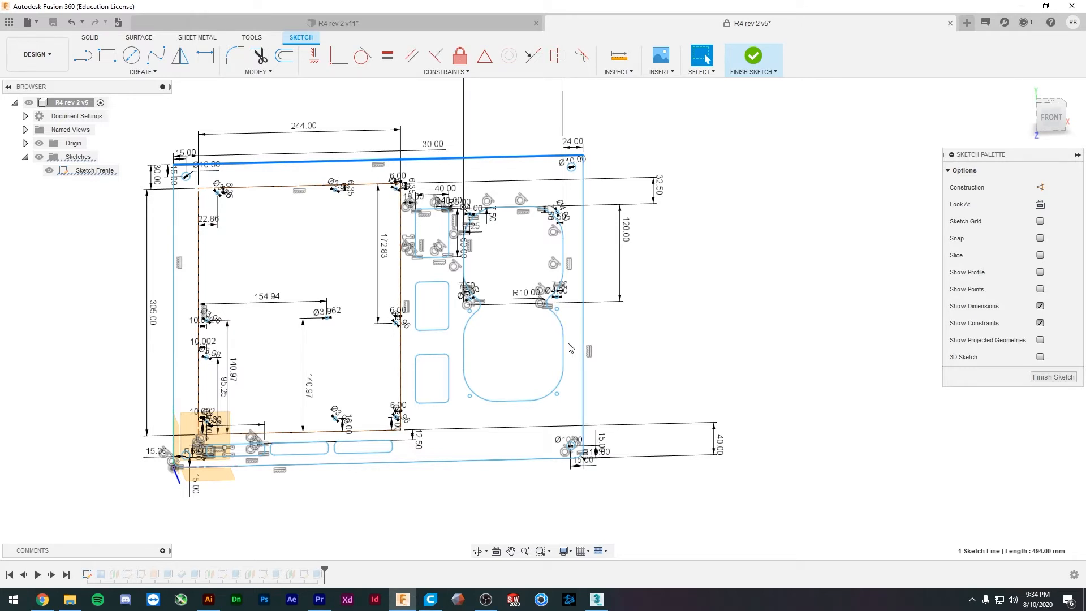
pyautogui.click(690, 341)
pyautogui.scroll(2, 575, 273)
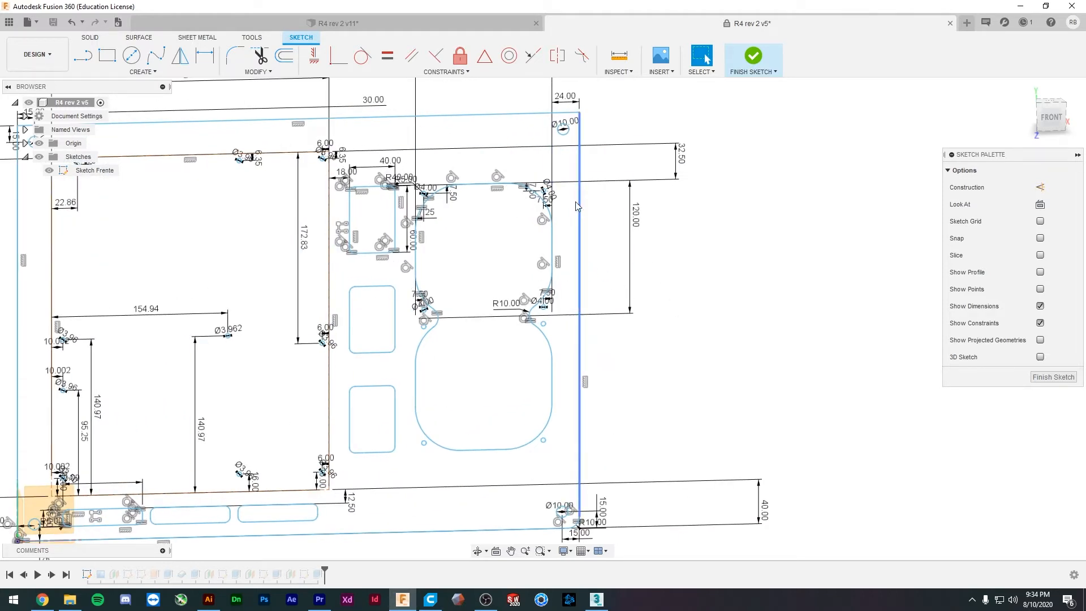
pyautogui.scroll(-4, 575, 201)
pyautogui.click(508, 199)
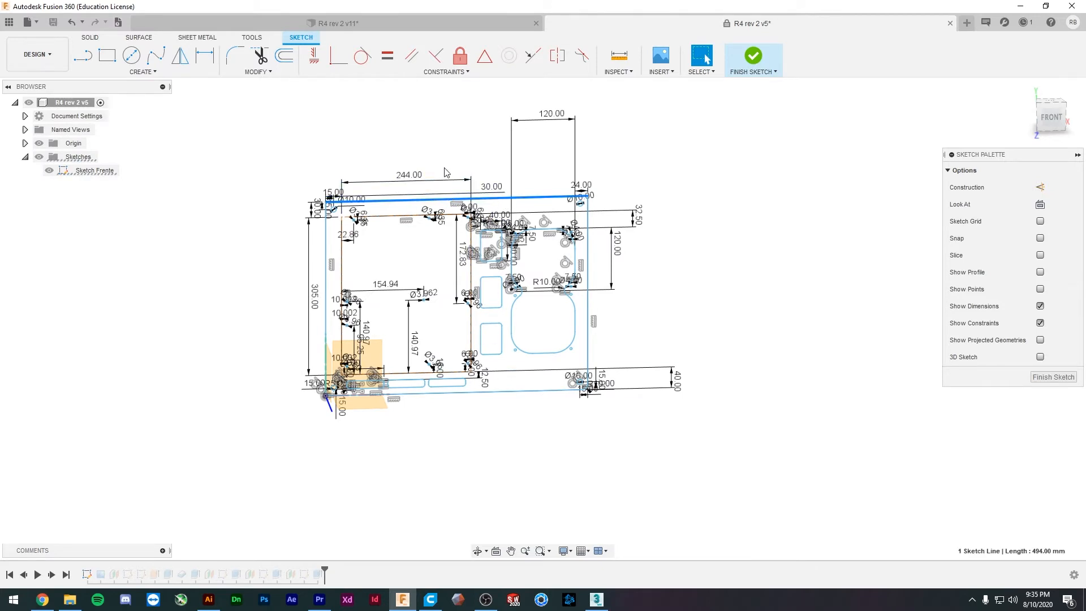
pyautogui.scroll(4, 487, 190)
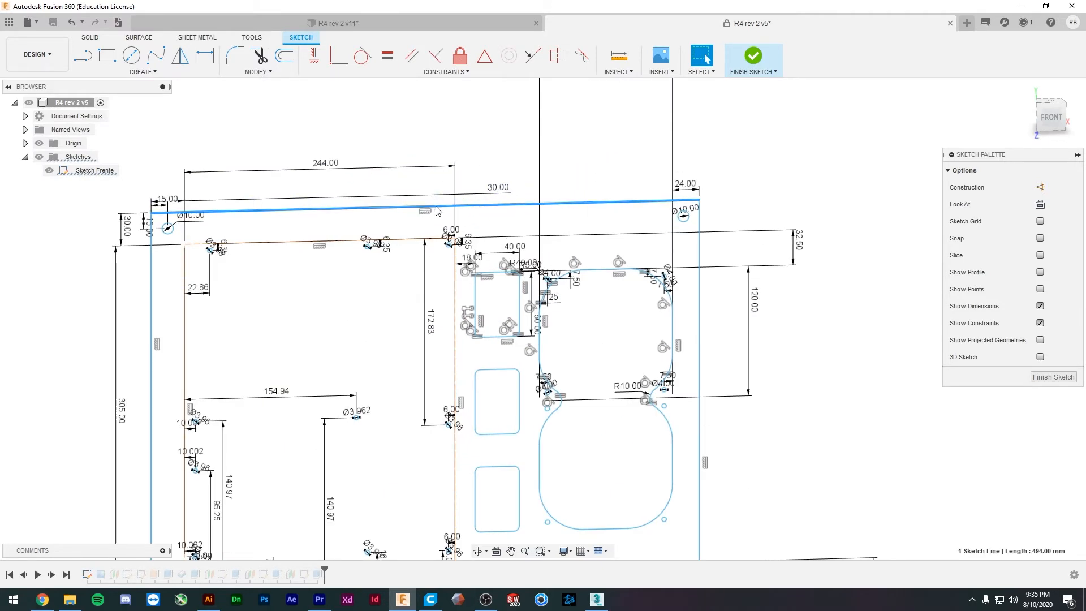
pyautogui.moveTo(366, 168)
pyautogui.mouseDown()
pyautogui.moveTo(365, 119)
pyautogui.moveTo(365, 150)
pyautogui.mouseUp()
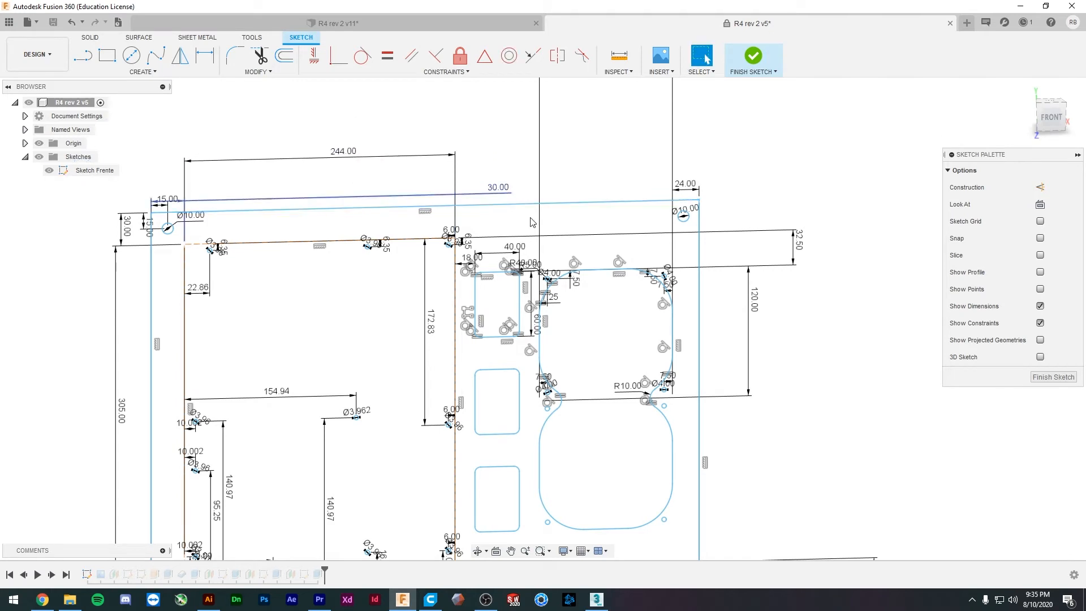
# - Set the horizontal distance between the large rounded cutout and the plate's right edge to 40 mm and finish the sketch
pyautogui.scroll(-2, 490, 249)
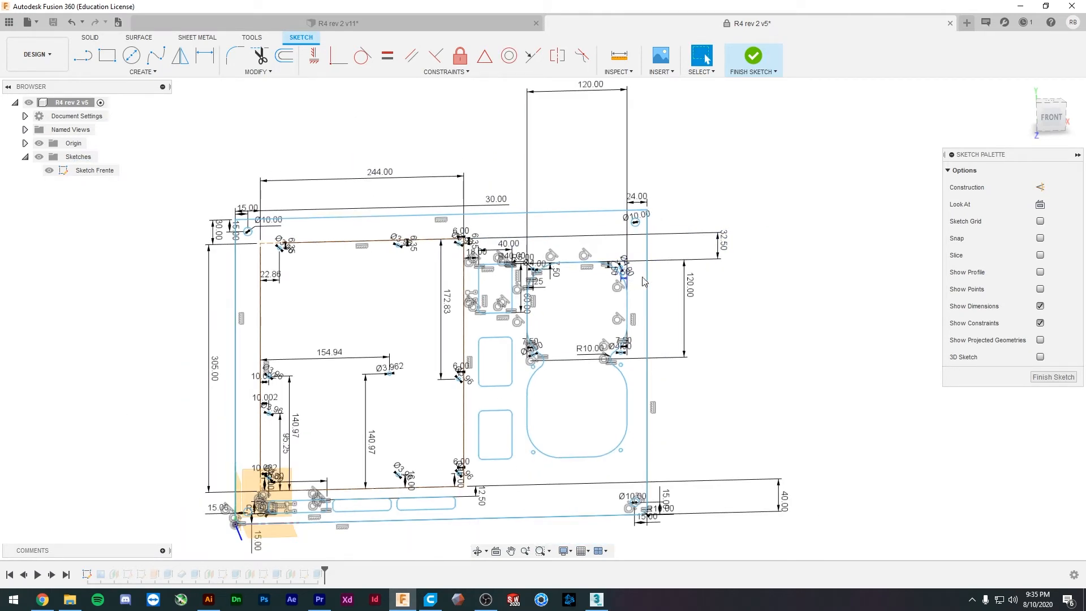
pyautogui.doubleClick(639, 200)
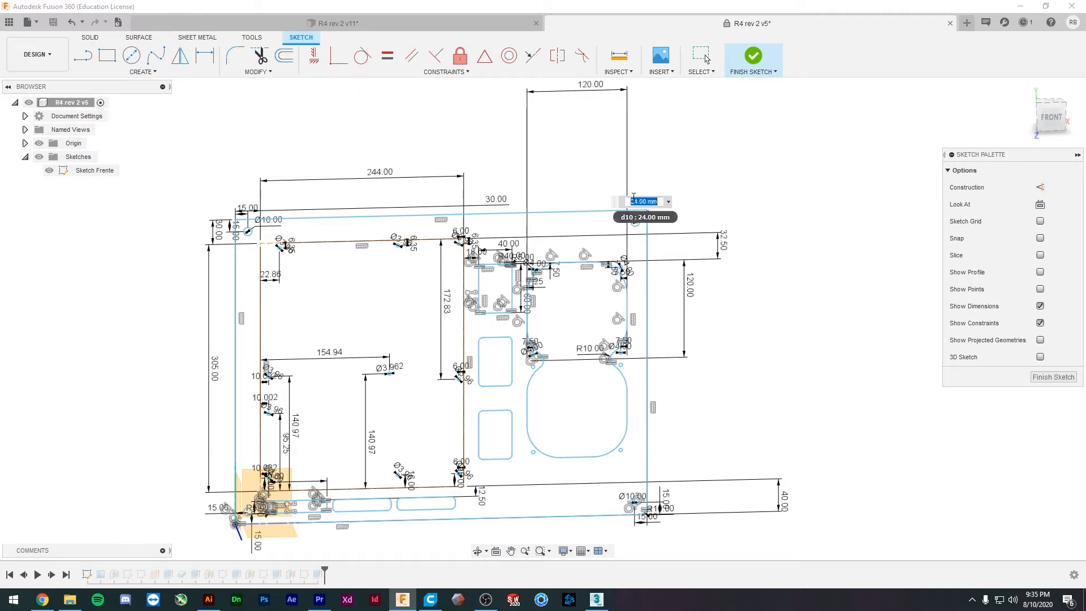
pyautogui.press('Return')
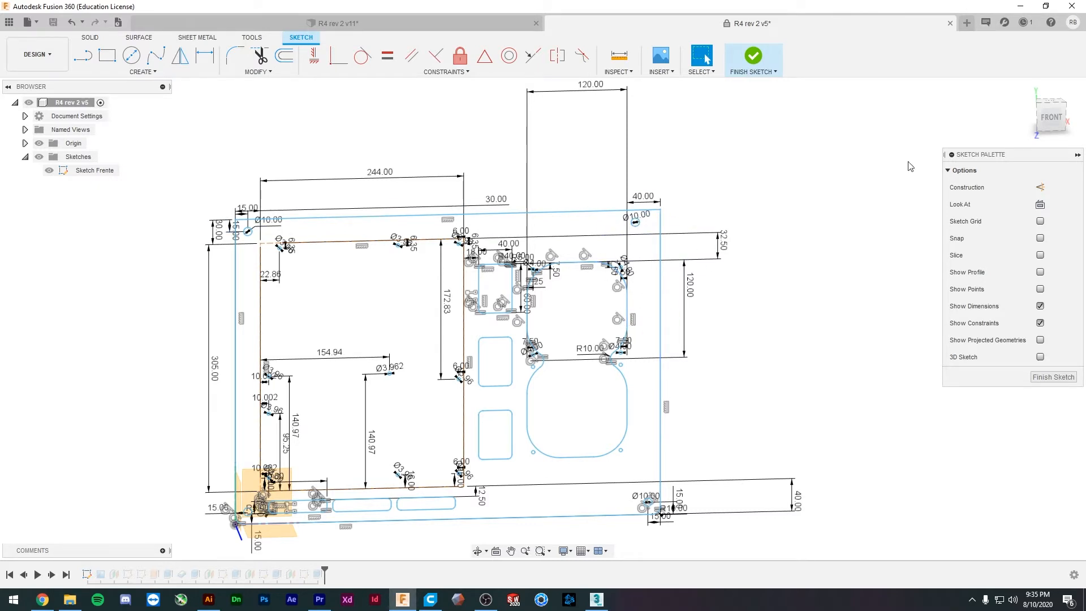
pyautogui.click(753, 55)
# - Examine the 3D case from several angles to see how its parts follow the plate's new width
pyautogui.moveTo(756, 191)
pyautogui.keyDown('shift'); pyautogui.mouseDown(button='middle')
pyautogui.moveTo(737, 256)
pyautogui.moveTo(660, 255)
pyautogui.mouseUp(button='middle'); pyautogui.keyUp('shift')
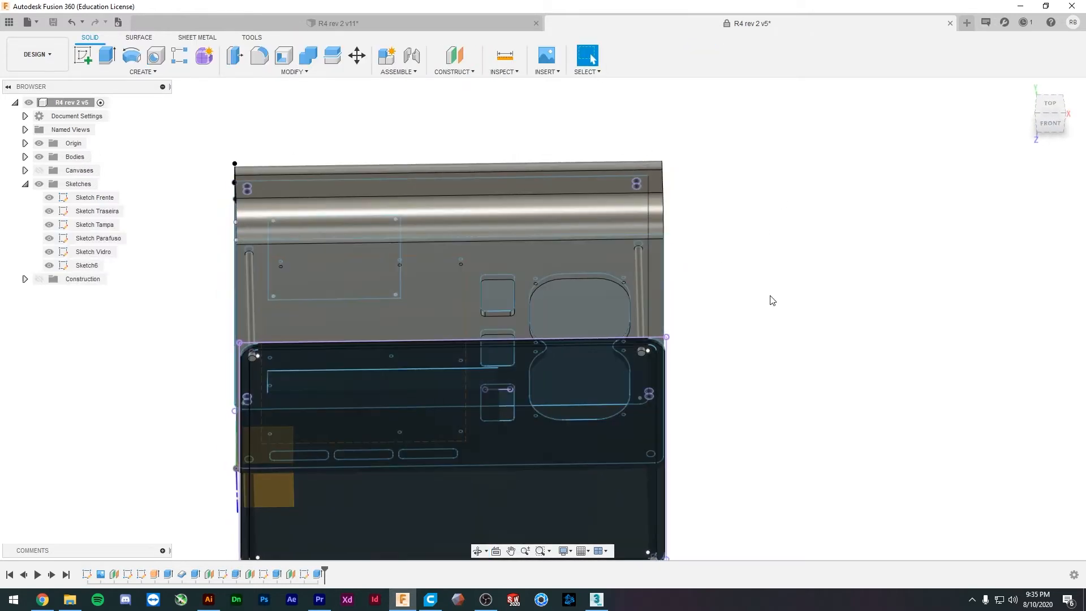
pyautogui.keyDown('shift'); pyautogui.moveTo(806, 302); pyautogui.dragTo(720, 385, button='middle'); pyautogui.keyUp('shift')
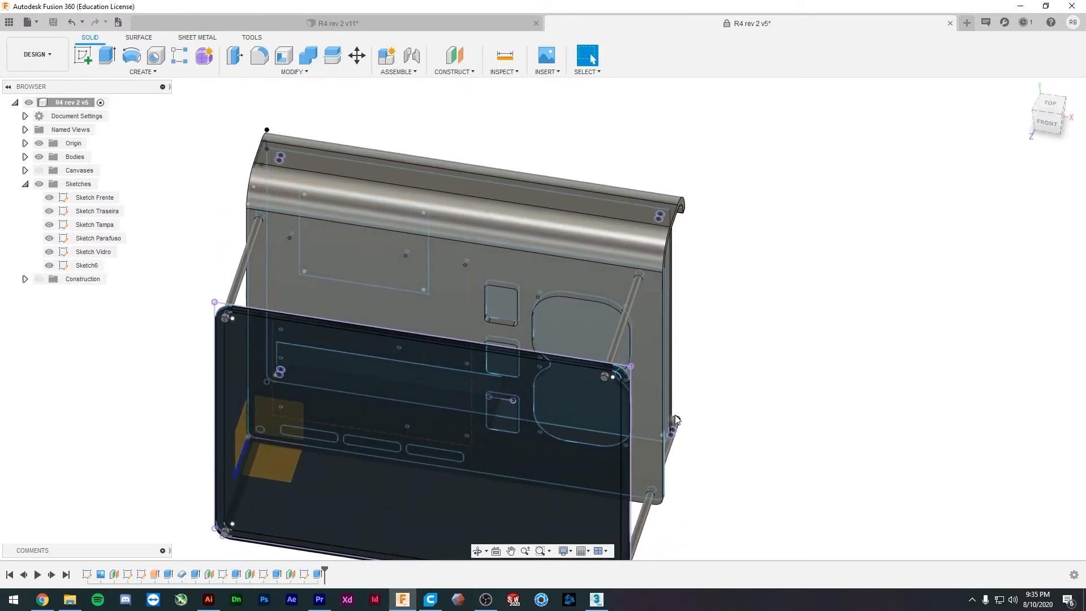
pyautogui.keyDown('shift'); pyautogui.moveTo(676, 420); pyautogui.dragTo(591, 345, button='middle'); pyautogui.keyUp('shift')
pyautogui.moveTo(706, 390)
pyautogui.keyDown('shift'); pyautogui.mouseDown(button='middle')
pyautogui.moveTo(676, 445)
pyautogui.moveTo(687, 396)
pyautogui.mouseUp(button='middle'); pyautogui.keyUp('shift')
pyautogui.keyDown('shift'); pyautogui.moveTo(700, 314); pyautogui.dragTo(682, 226, button='middle'); pyautogui.keyUp('shift')
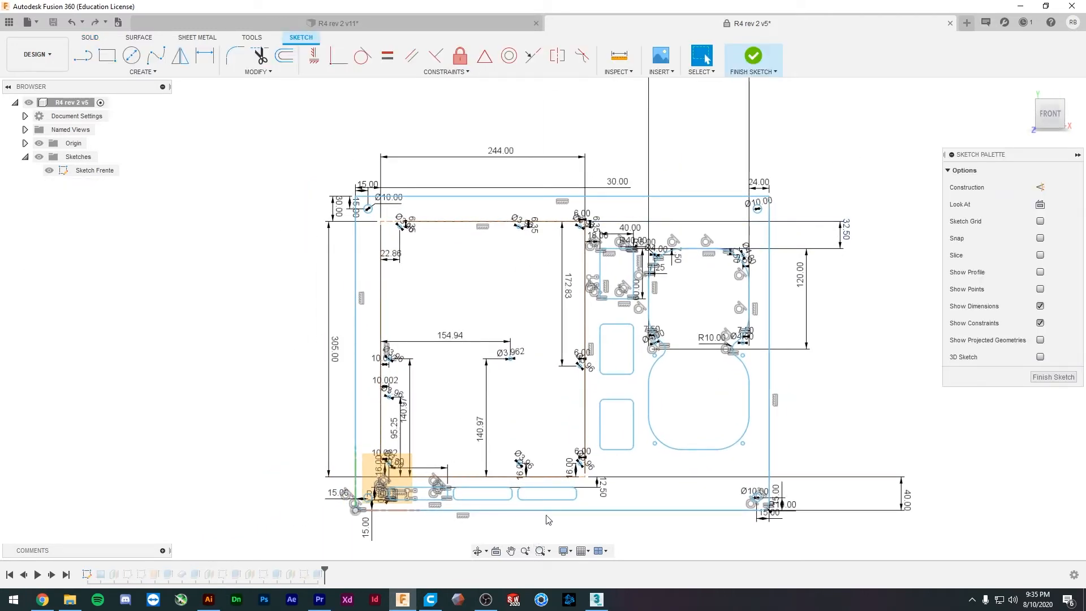
# - Move the 12.50 mm dimension below the plate's lower edge and bring the 40 mm dimension closer to its lower-right corner
pyautogui.click(548, 511)
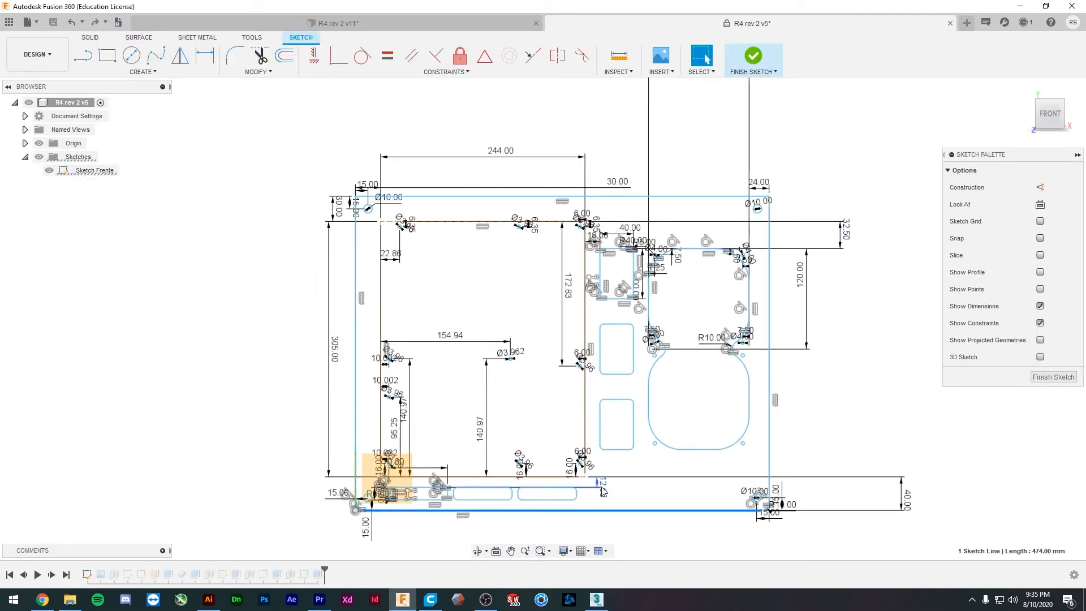
pyautogui.moveTo(603, 487); pyautogui.dragTo(630, 526)
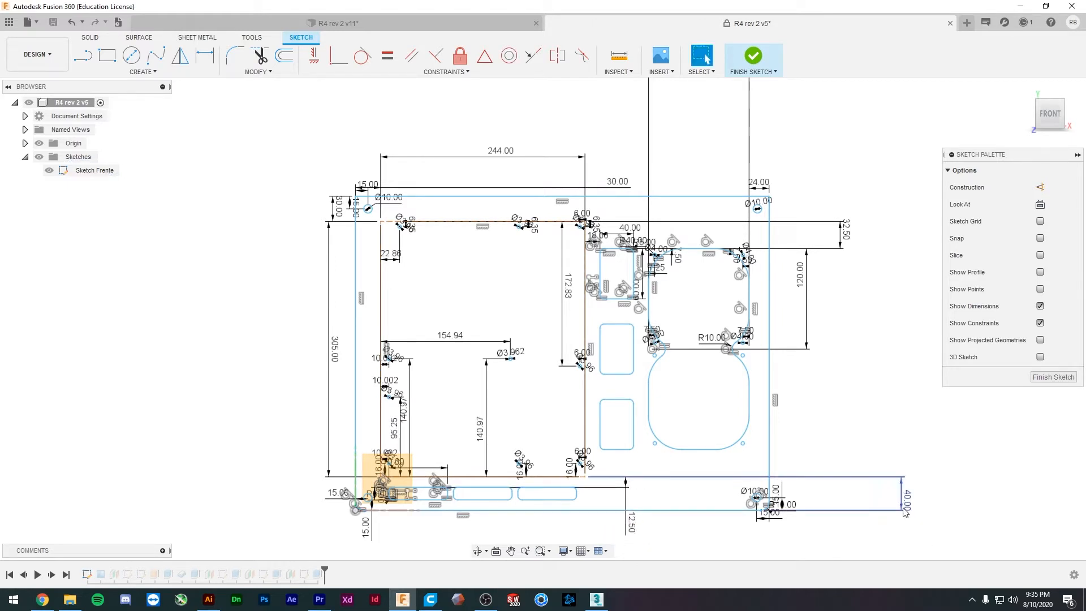
pyautogui.moveTo(905, 499); pyautogui.dragTo(857, 491)
pyautogui.doubleClick(859, 495)
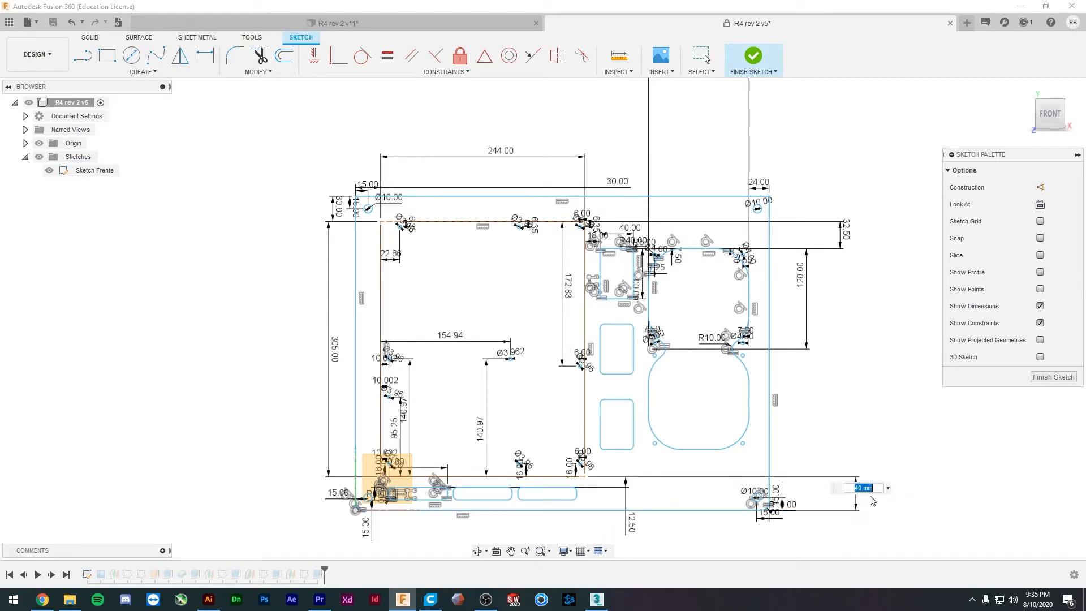
pyautogui.scroll(4, 851, 511)
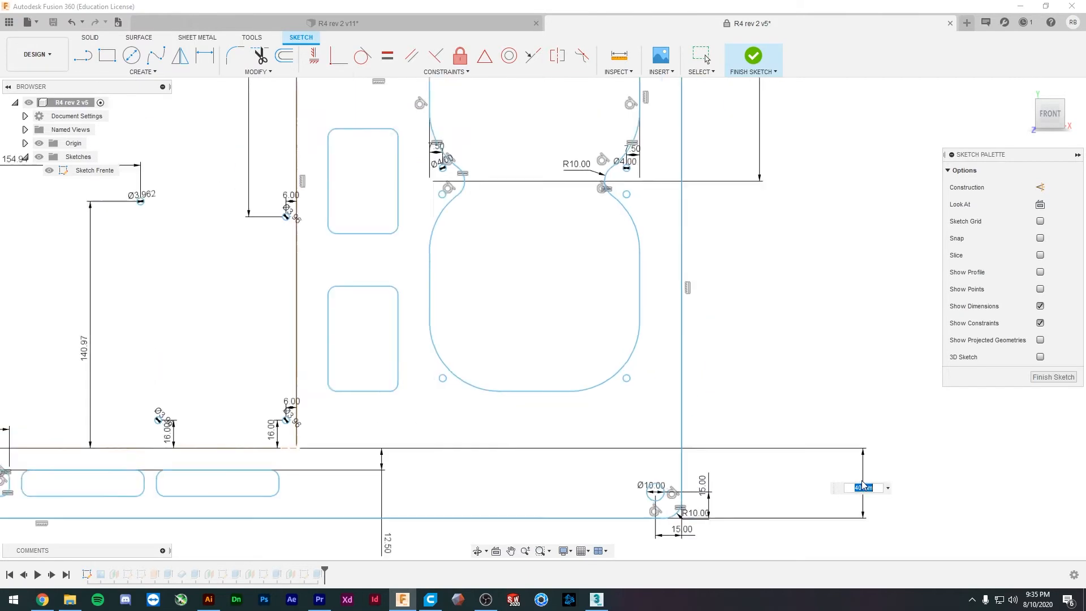
pyautogui.scroll(-4, 227, 487)
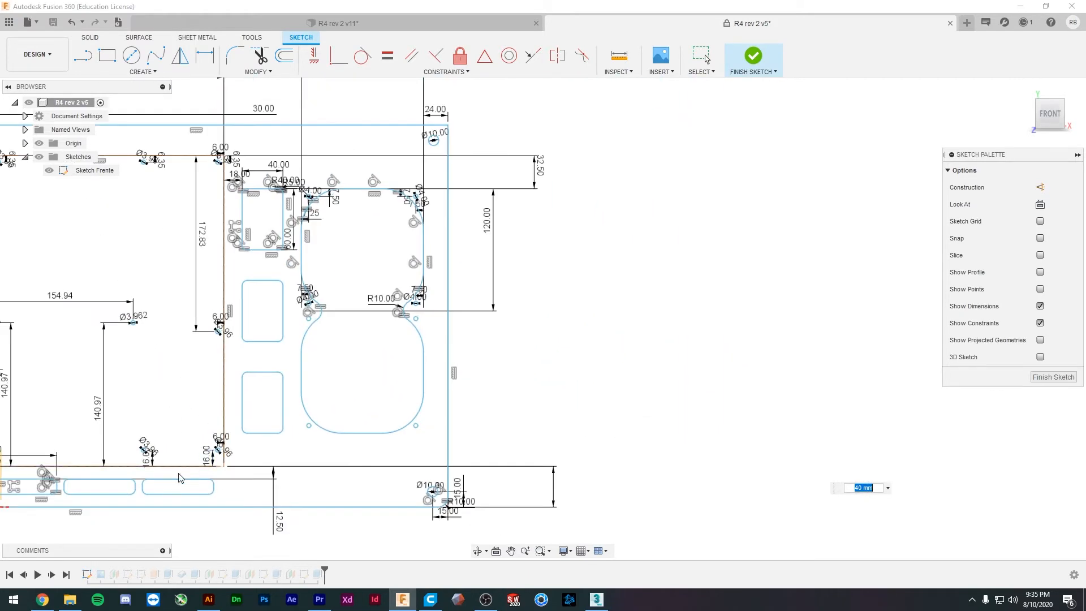
pyautogui.scroll(-2, 77, 504)
pyautogui.scroll(5, 78, 504)
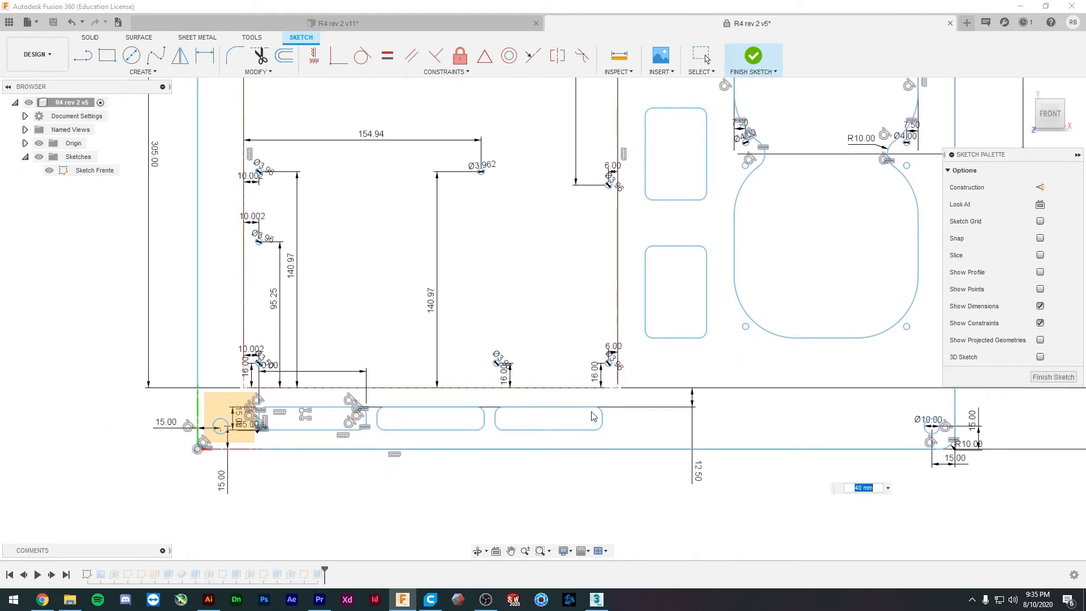
pyautogui.write('d35')
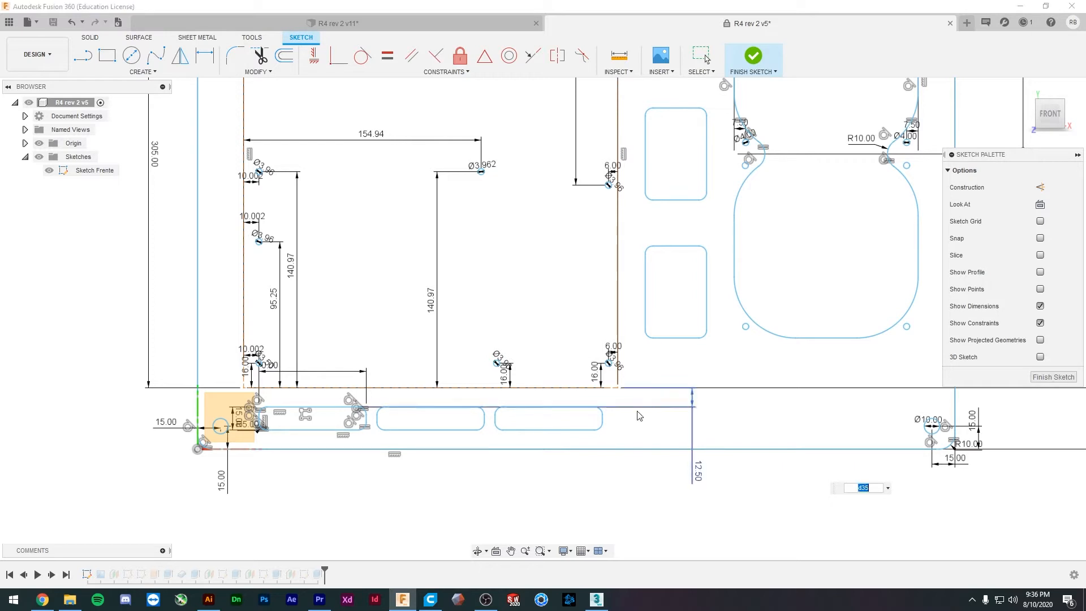
pyautogui.write('d35')
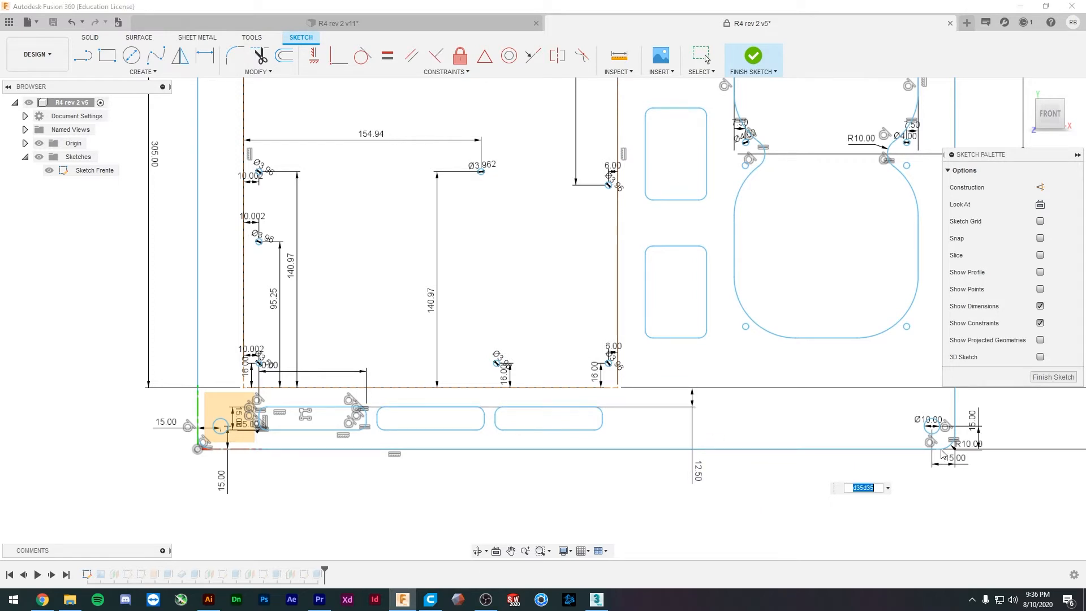
pyautogui.scroll(-3, 942, 452)
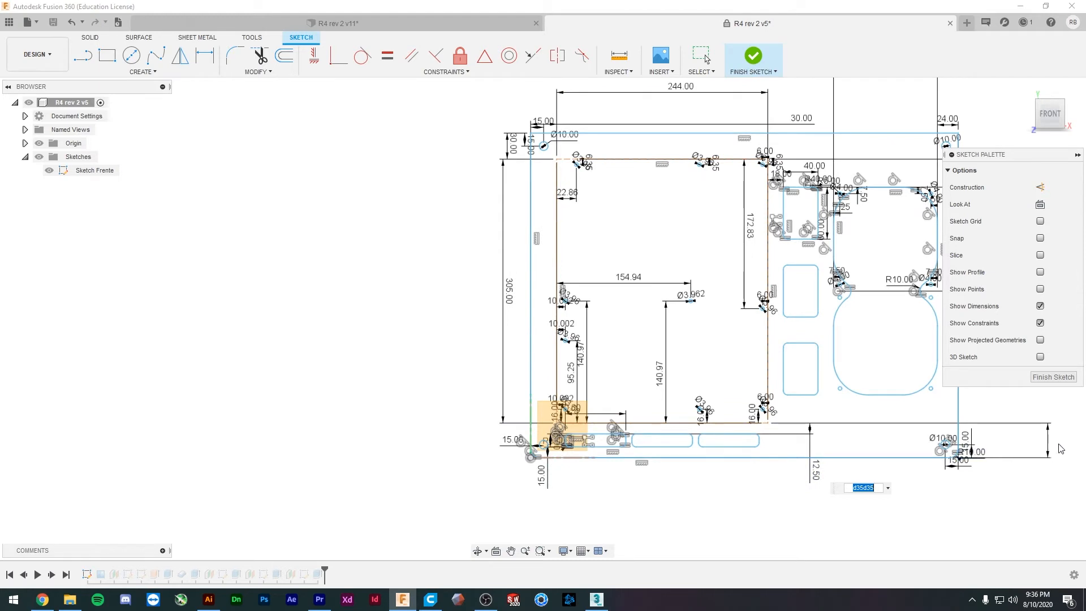
pyautogui.scroll(3, 827, 484)
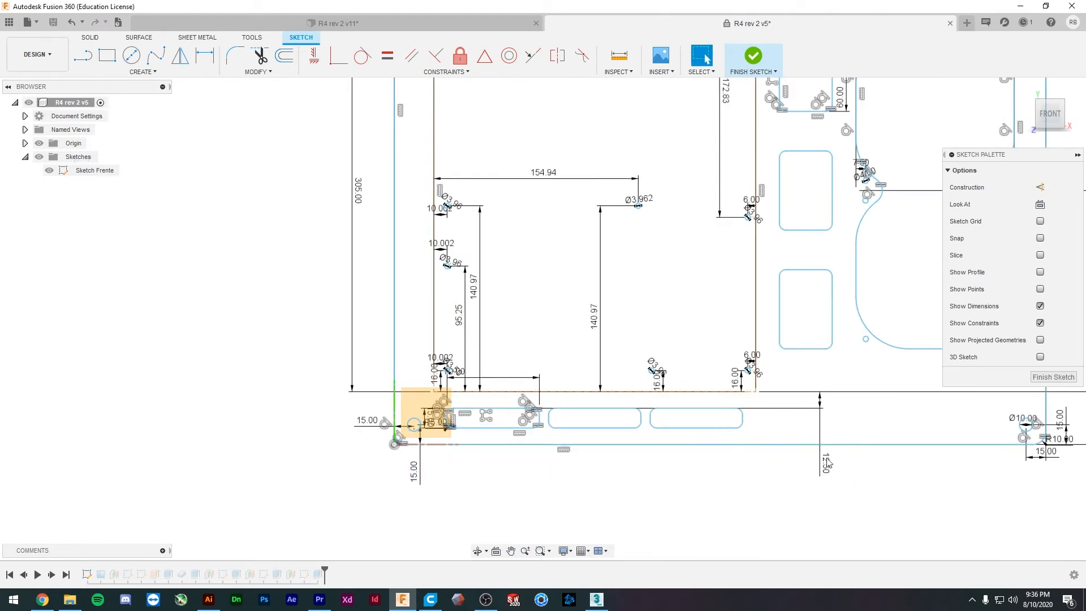
pyautogui.moveTo(932, 465); pyautogui.dragTo(677, 444, button='middle')
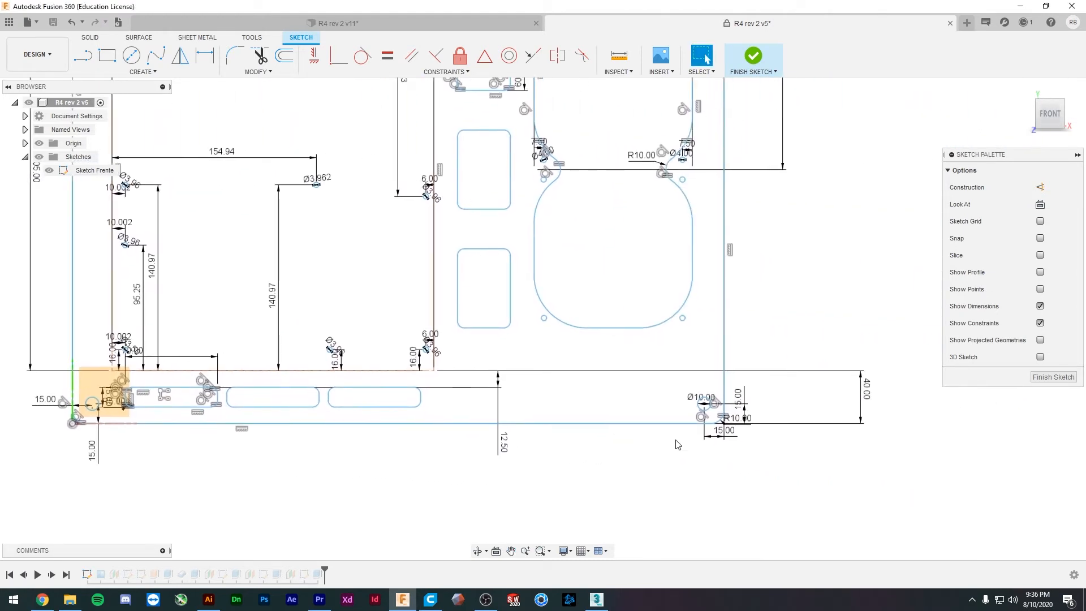
# - Try 60 mm for the vertical distance from the motherboard outline's lower edge to the plate's lower edge and undo the change
pyautogui.click(860, 398)
pyautogui.write('60')
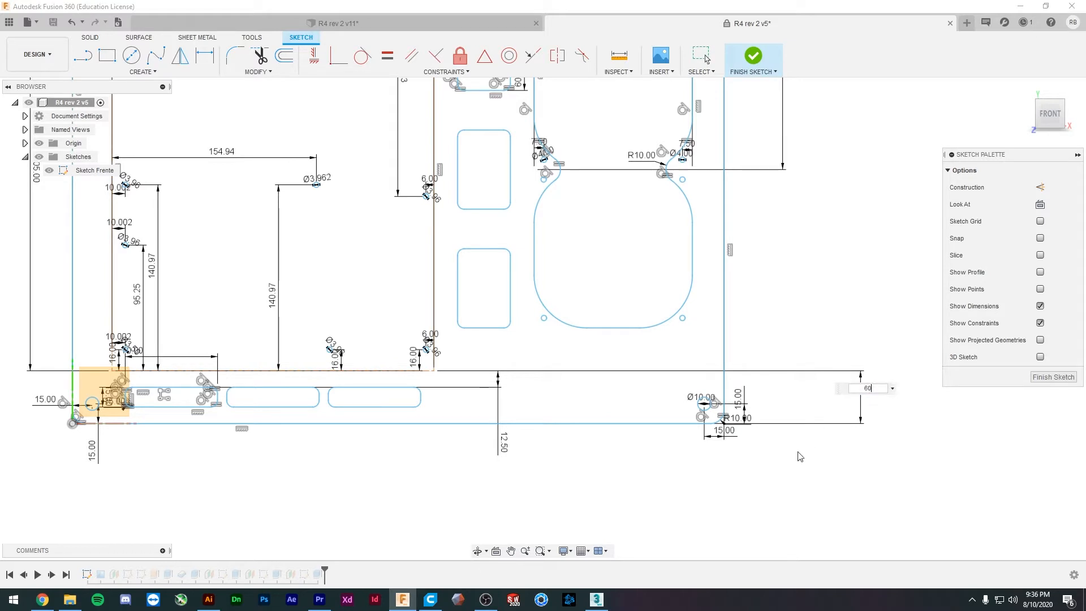
pyautogui.press('Return')
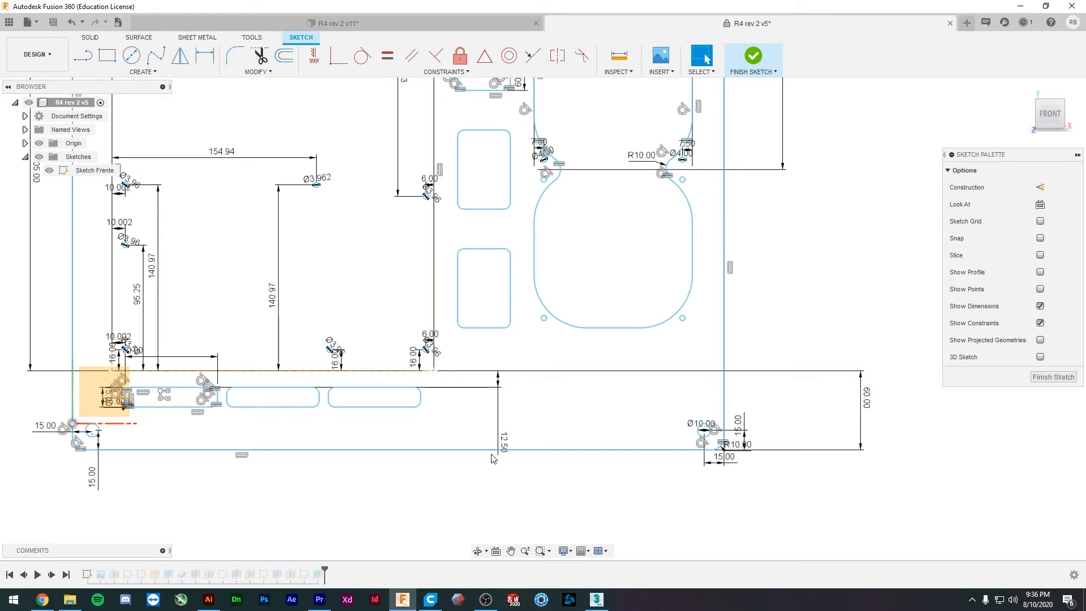
pyautogui.hotkey('ctrl', 'z')
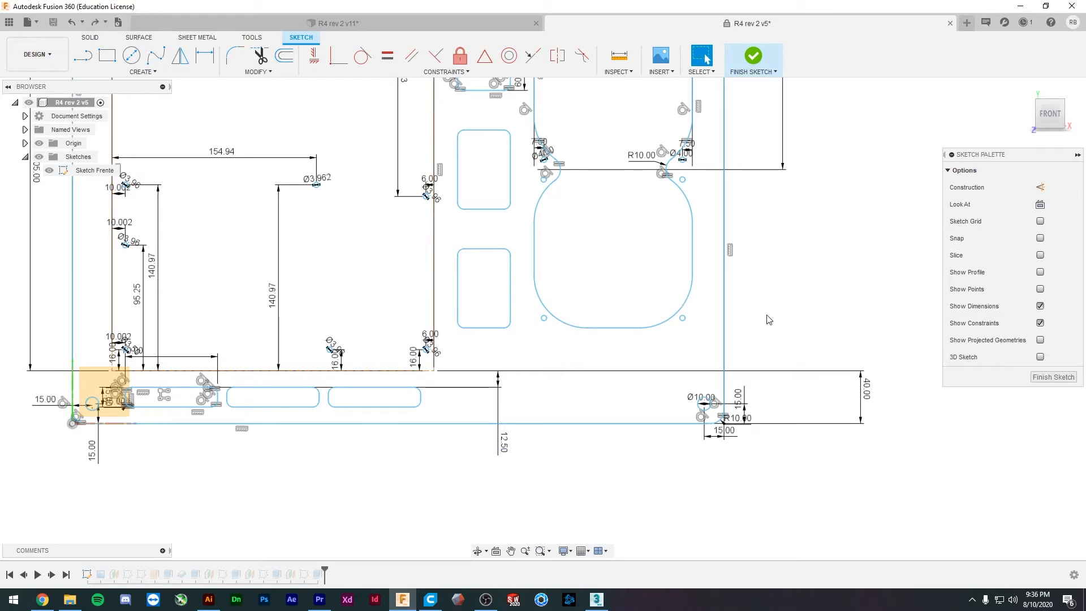
# - Finish the sketch and view the whole 3D case at an angle
pyautogui.click(754, 56)
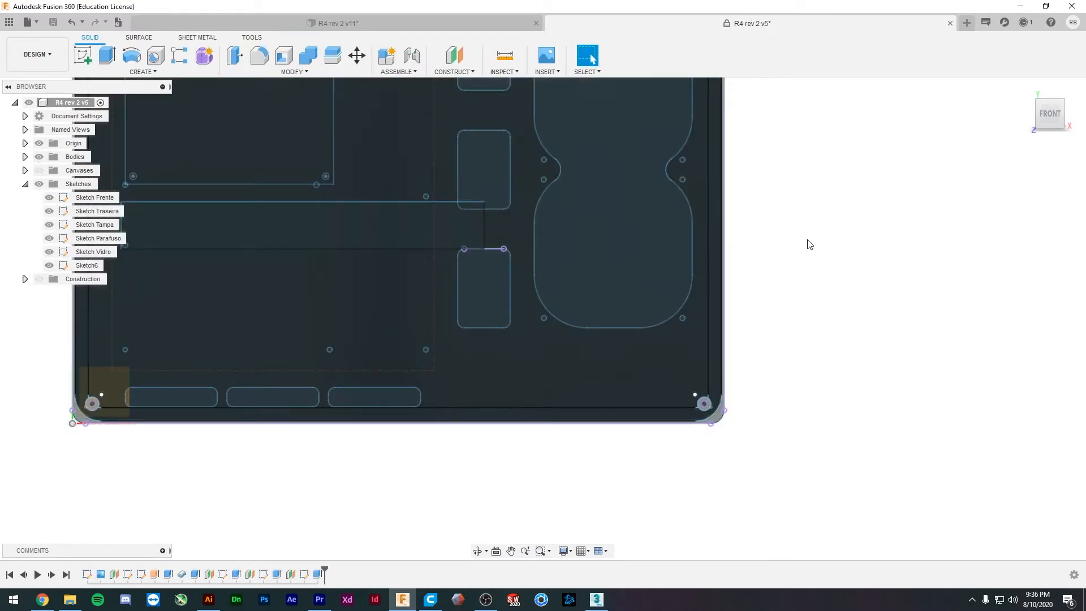
pyautogui.keyDown('shift'); pyautogui.moveTo(810, 245); pyautogui.dragTo(664, 358, button='middle'); pyautogui.keyUp('shift')
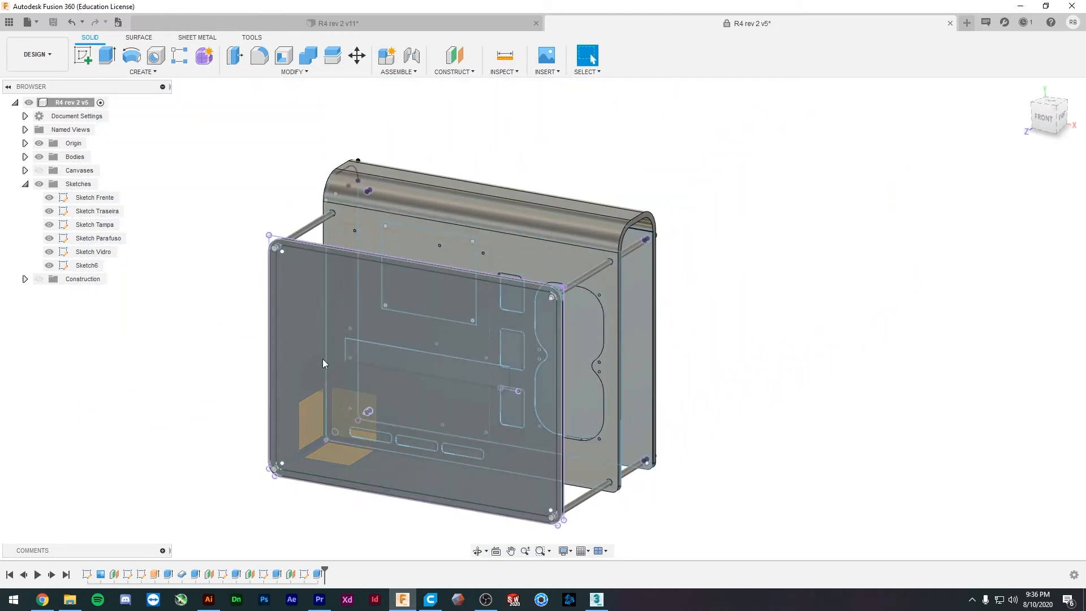
# - Switch to 3ds Max and pull the vertices on the left bulge of the purple sphere mesh further outward
pyautogui.hotkey('alt', 'Tab')
pyautogui.hotkey('alt', 'Tab')
pyautogui.click(590, 272)
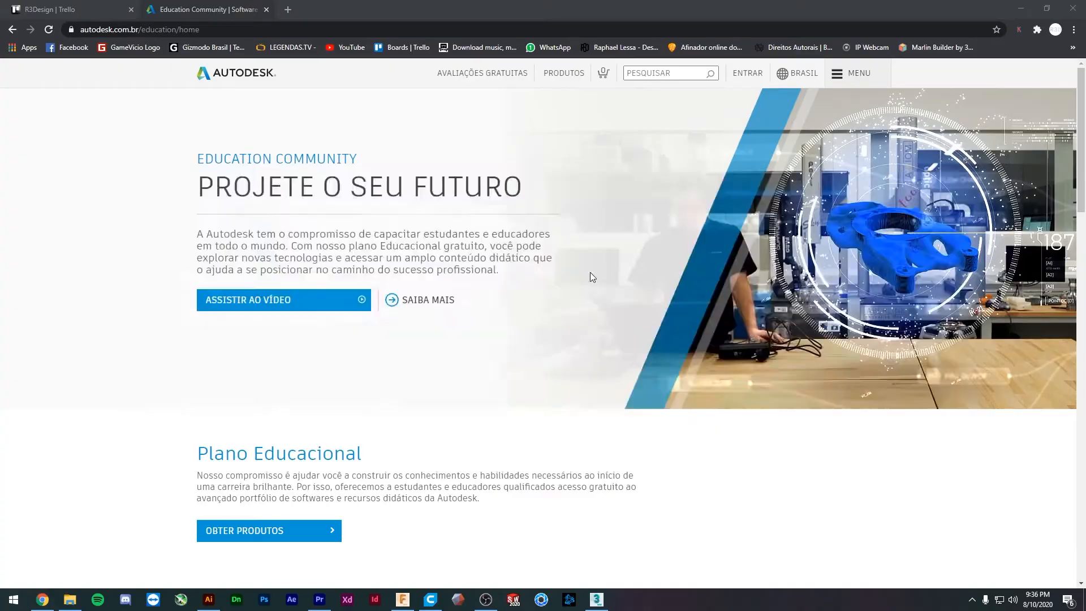
pyautogui.keyDown('alt'); pyautogui.moveTo(730, 320); pyautogui.dragTo(673, 319, button='middle'); pyautogui.keyUp('alt')
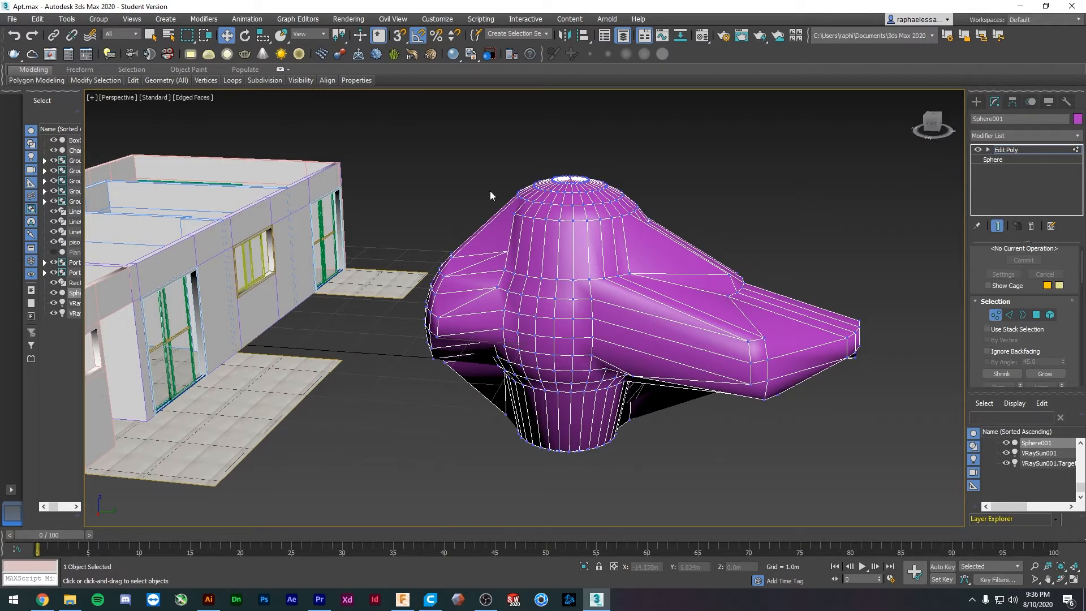
pyautogui.moveTo(385, 207); pyautogui.dragTo(474, 396)
pyautogui.moveTo(479, 307); pyautogui.dragTo(419, 305)
# - Leave vertex editing and add a MeshSmooth modifier above Edit Poly on the purple mesh
pyautogui.click(1022, 151)
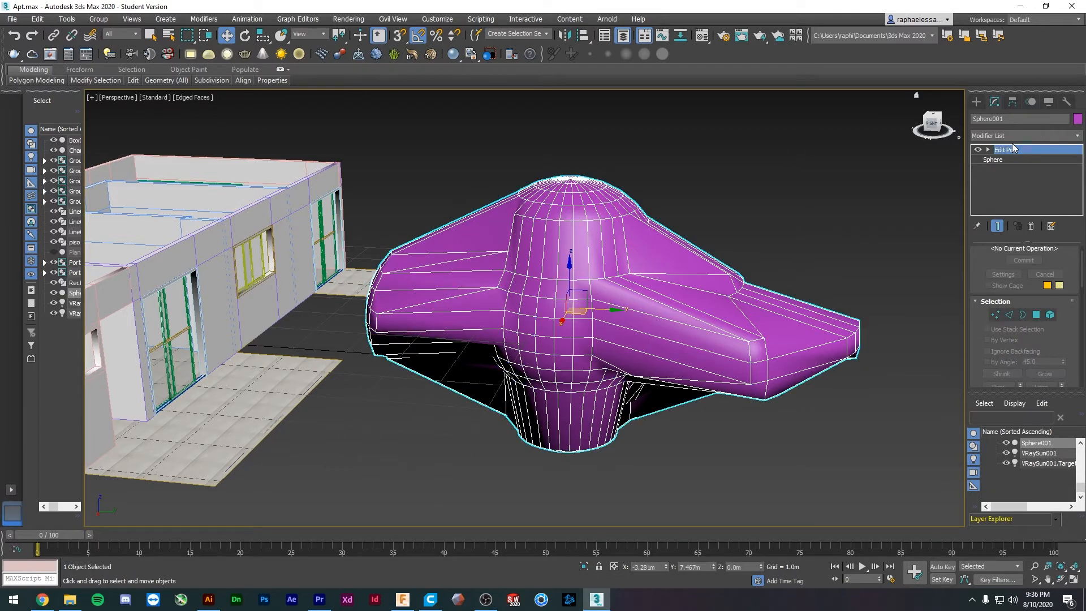
pyautogui.click(1015, 133)
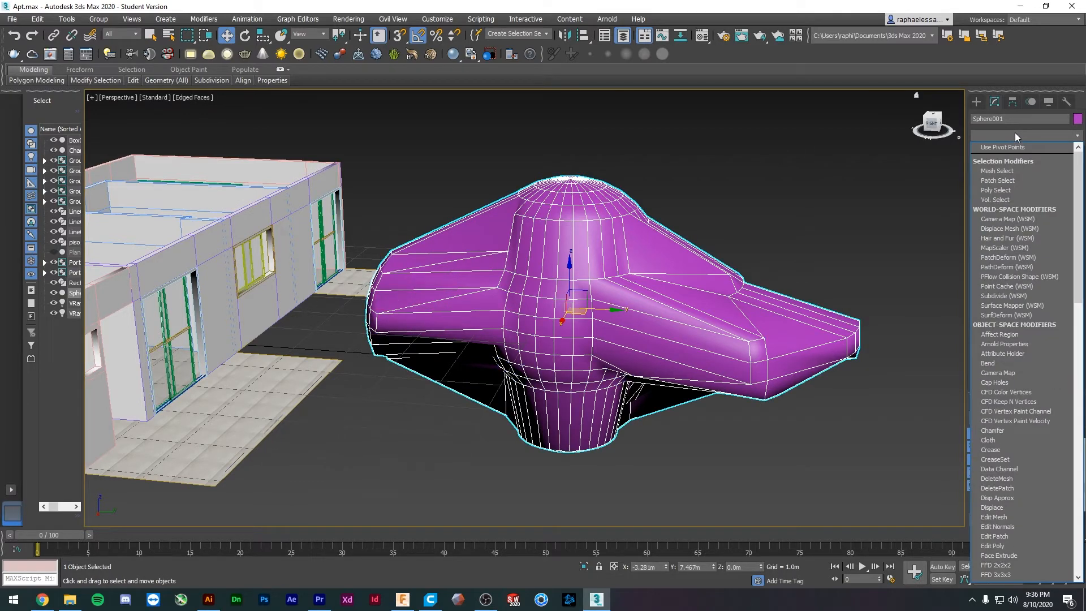
pyautogui.write('s')
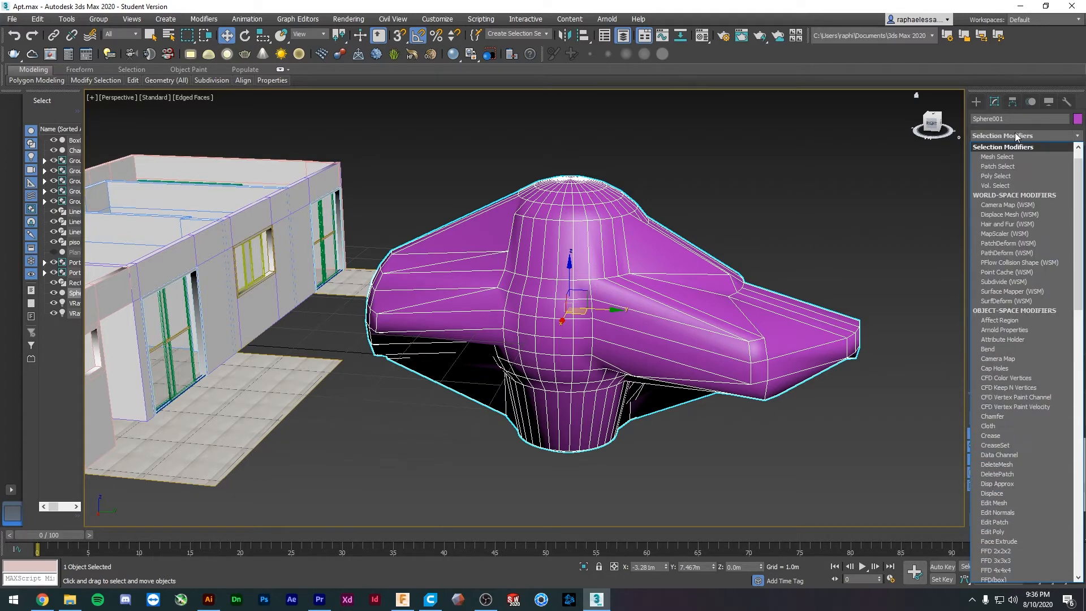
pyautogui.click(1015, 135)
pyautogui.click(1015, 134)
pyautogui.press('Down')
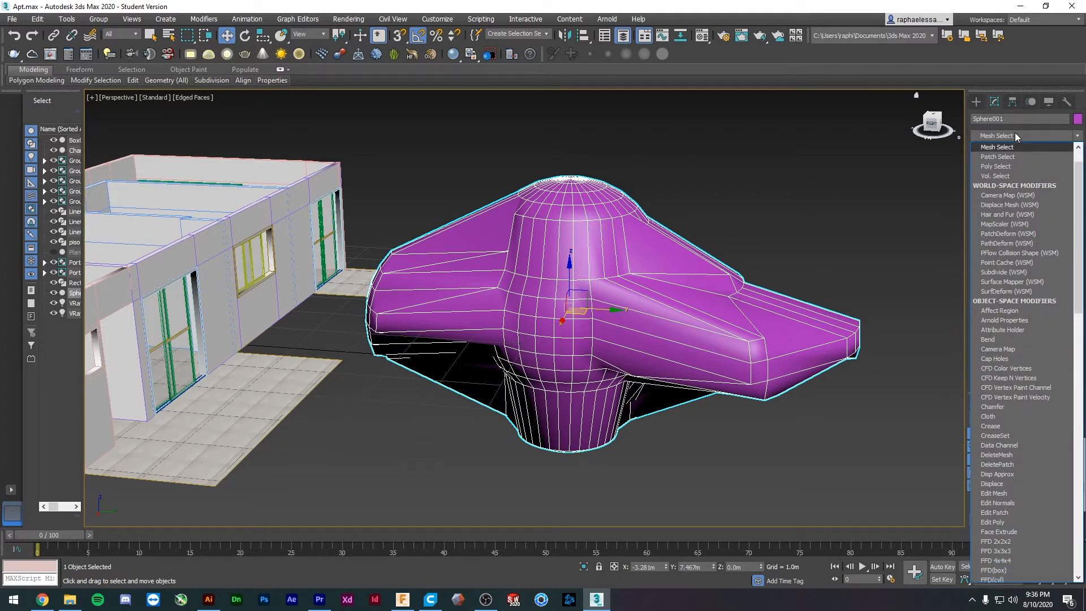
pyautogui.scroll(-3, 1022, 392)
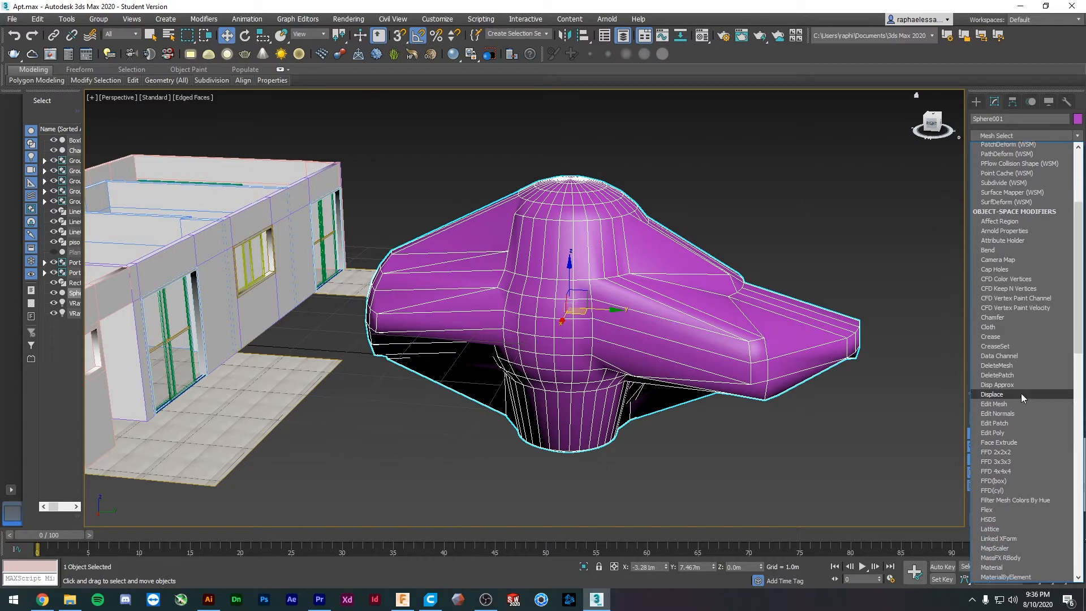
pyautogui.scroll(-3, 1021, 393)
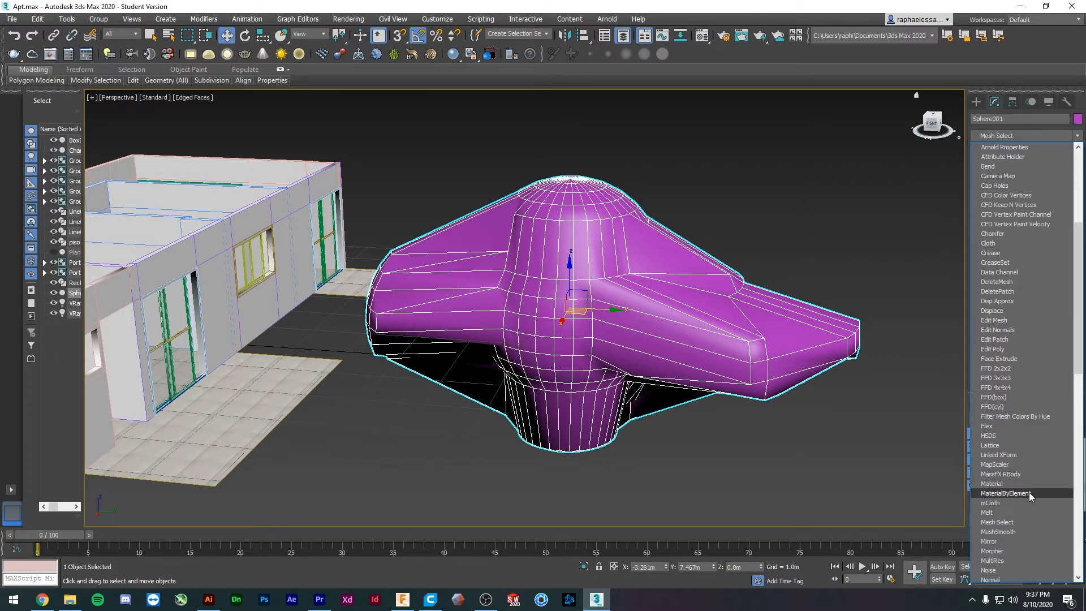
pyautogui.click(1017, 532)
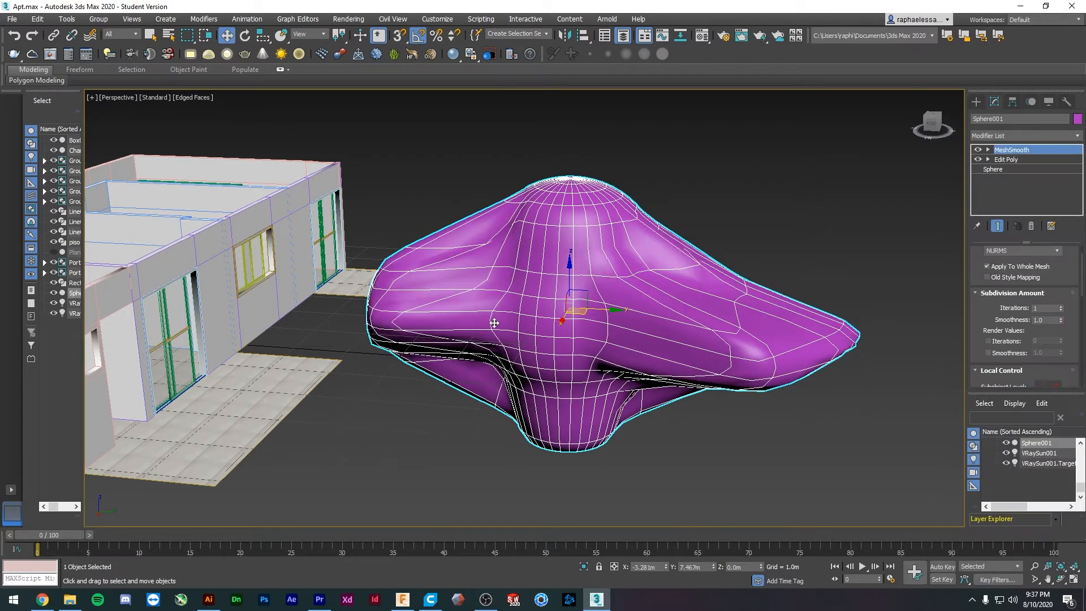
# - Set the MeshSmooth subdivision iterations to 2 and check the smoothed surface from another angle
pyautogui.keyDown('alt'); pyautogui.moveTo(429, 245); pyautogui.dragTo(475, 247, button='middle'); pyautogui.keyUp('alt')
pyautogui.scroll(10, 518, 296)
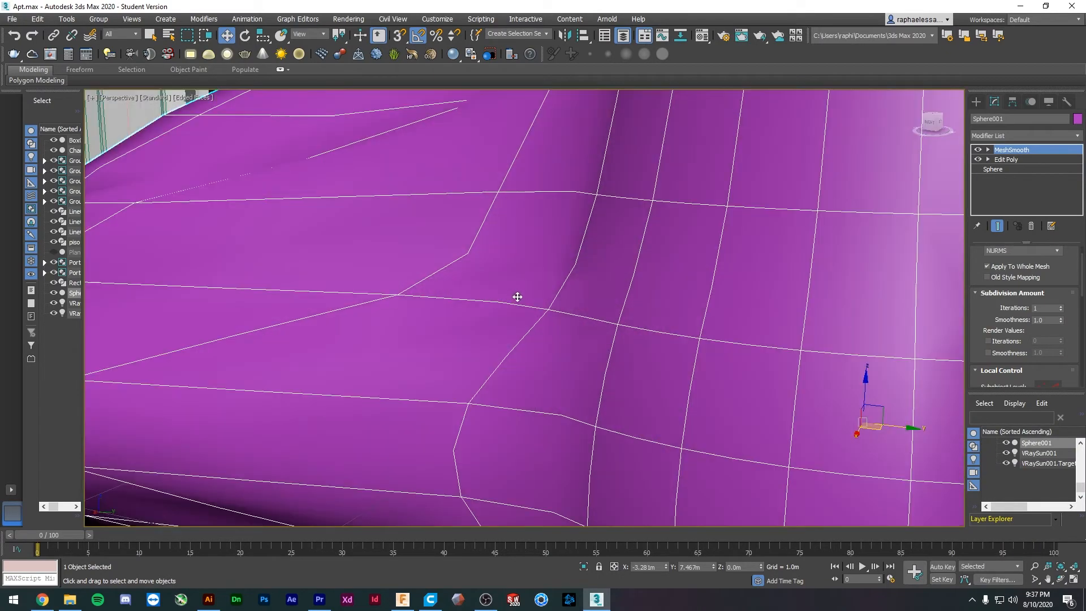
pyautogui.scroll(-10, 517, 296)
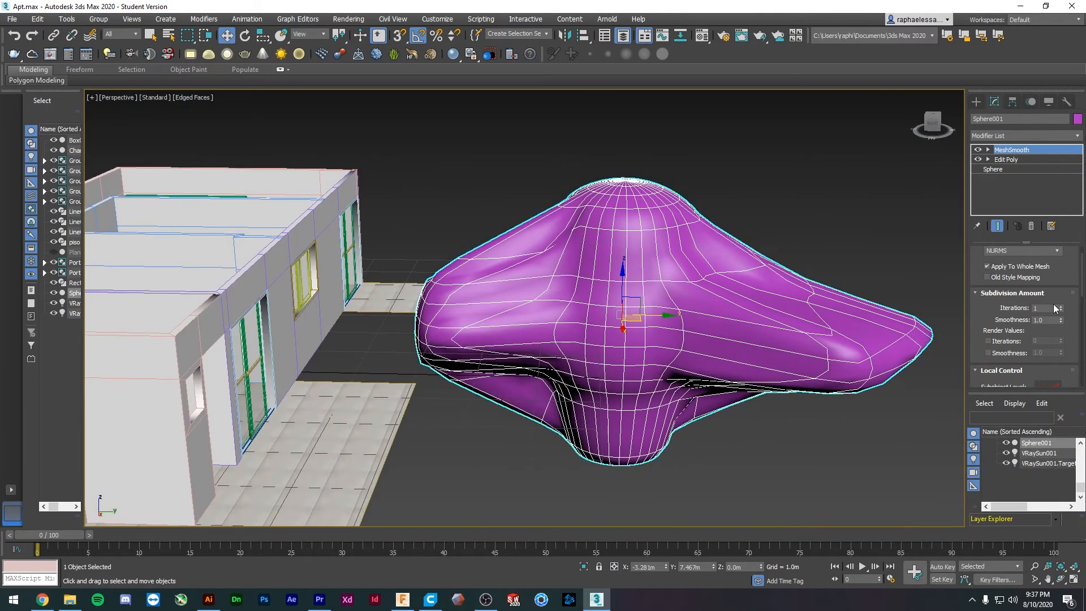
pyautogui.click(1061, 306)
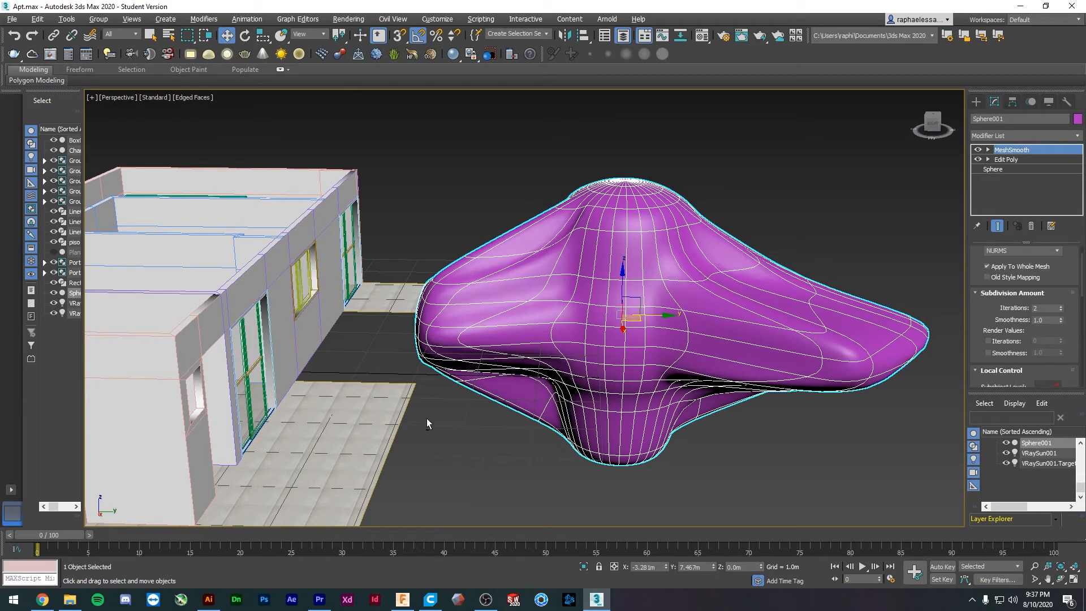
pyautogui.keyDown('alt'); pyautogui.moveTo(427, 423); pyautogui.dragTo(500, 402, button='middle'); pyautogui.keyUp('alt')
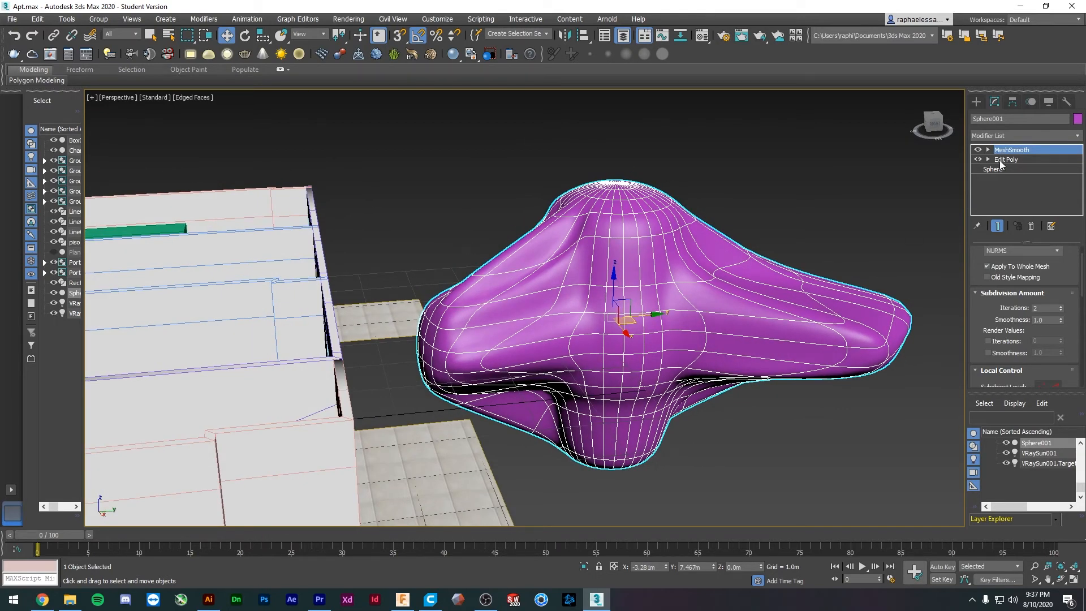
# - Return to the Edit Poly vertex level and push the upper vertices of the left bulge inward toward the body
pyautogui.click(989, 160)
pyautogui.click(1004, 169)
pyautogui.moveTo(400, 274); pyautogui.dragTo(492, 339)
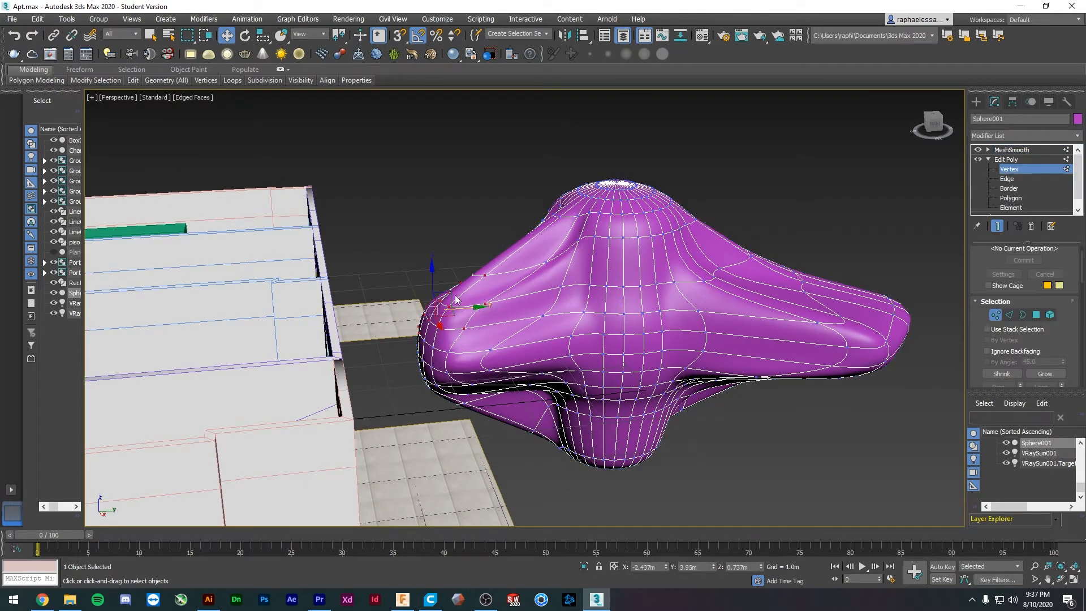
pyautogui.moveTo(473, 304); pyautogui.dragTo(504, 317)
# - Select the vertices at the tip of the mesh's right arm and pull them in toward the body
pyautogui.click(982, 403)
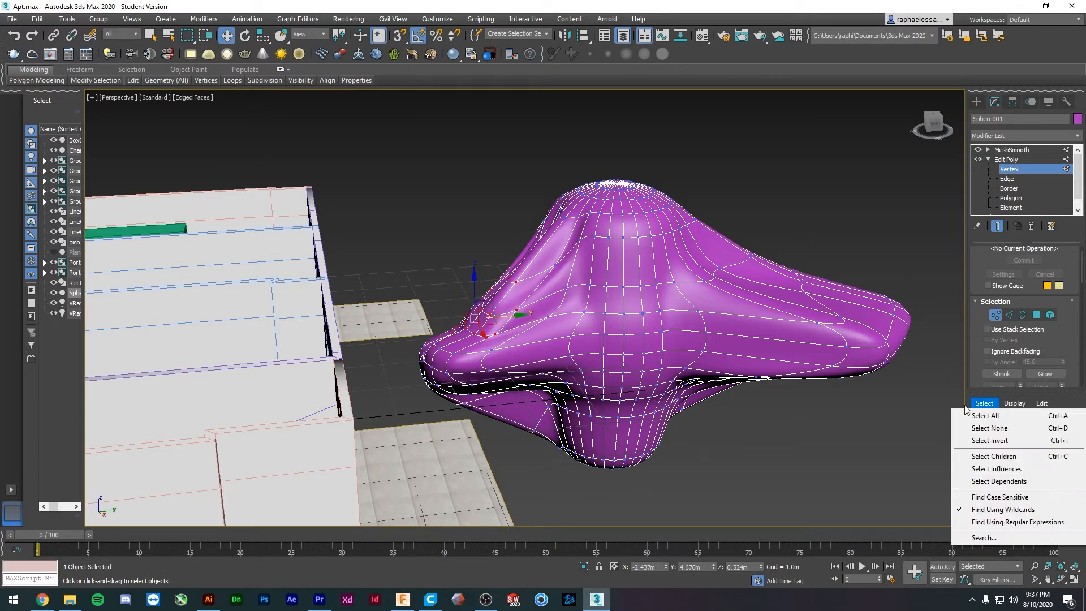
pyautogui.click(909, 399)
pyautogui.moveTo(909, 395); pyautogui.dragTo(780, 260)
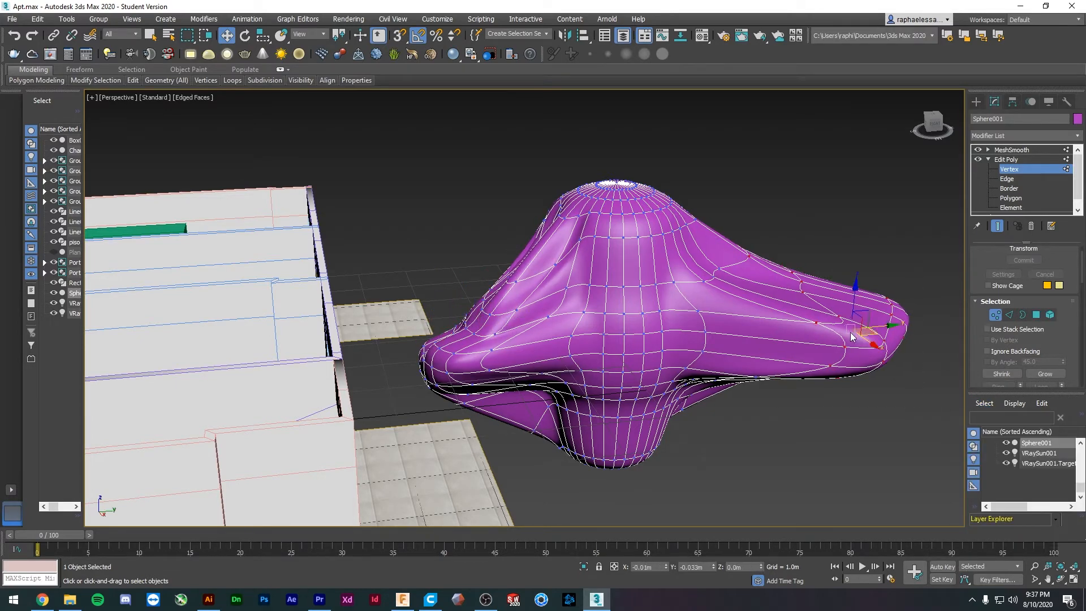
pyautogui.moveTo(852, 336); pyautogui.dragTo(773, 333)
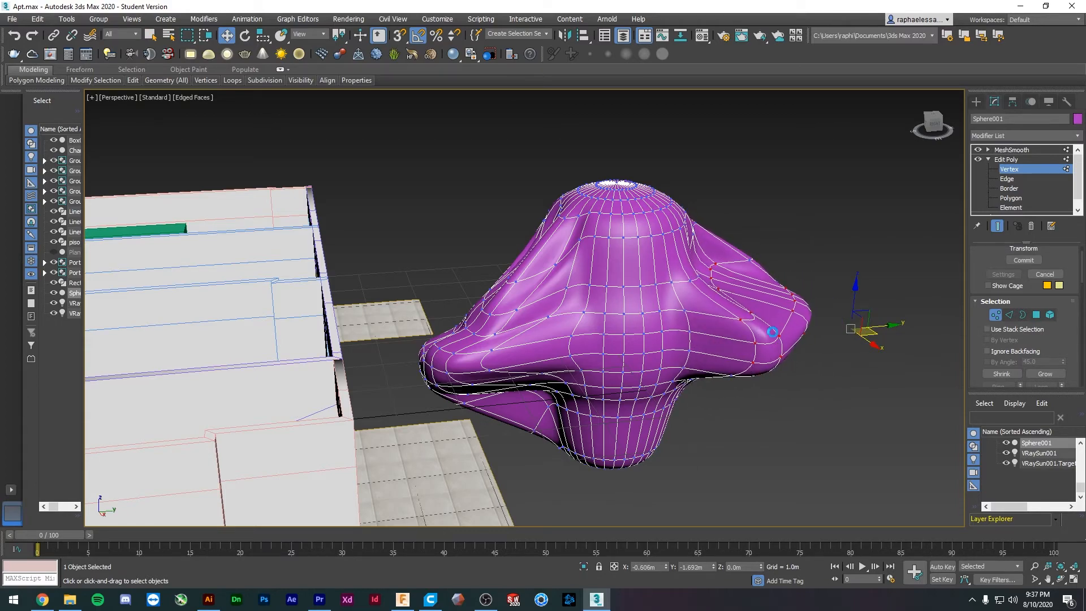
# - Select the outer vertices of the shortened right arm and raise them so the lobe bends upward
pyautogui.click(831, 291)
pyautogui.keyDown('alt'); pyautogui.moveTo(831, 290); pyautogui.dragTo(804, 291, button='middle'); pyautogui.keyUp('alt')
pyautogui.moveTo(832, 287); pyautogui.dragTo(736, 339)
pyautogui.keyDown('alt'); pyautogui.moveTo(735, 339); pyautogui.dragTo(824, 327, button='middle'); pyautogui.keyUp('alt')
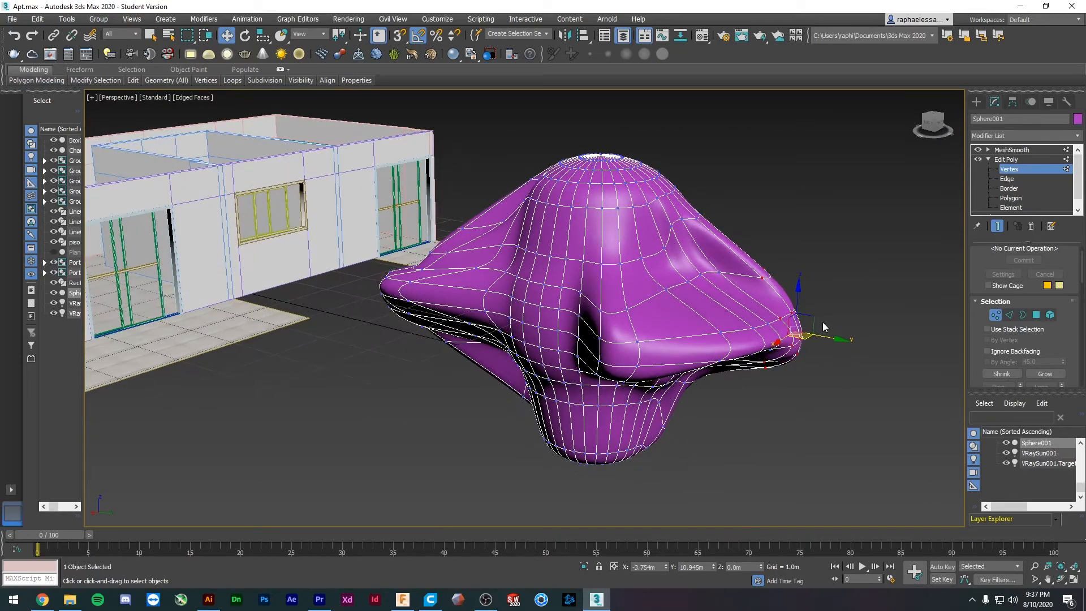
pyautogui.moveTo(824, 327); pyautogui.dragTo(816, 247)
pyautogui.moveTo(816, 247)
pyautogui.keyDown('alt'); pyautogui.mouseDown(button='middle')
pyautogui.moveTo(790, 290)
pyautogui.moveTo(866, 326)
pyautogui.moveTo(814, 237)
pyautogui.mouseUp(button='middle'); pyautogui.keyUp('alt')
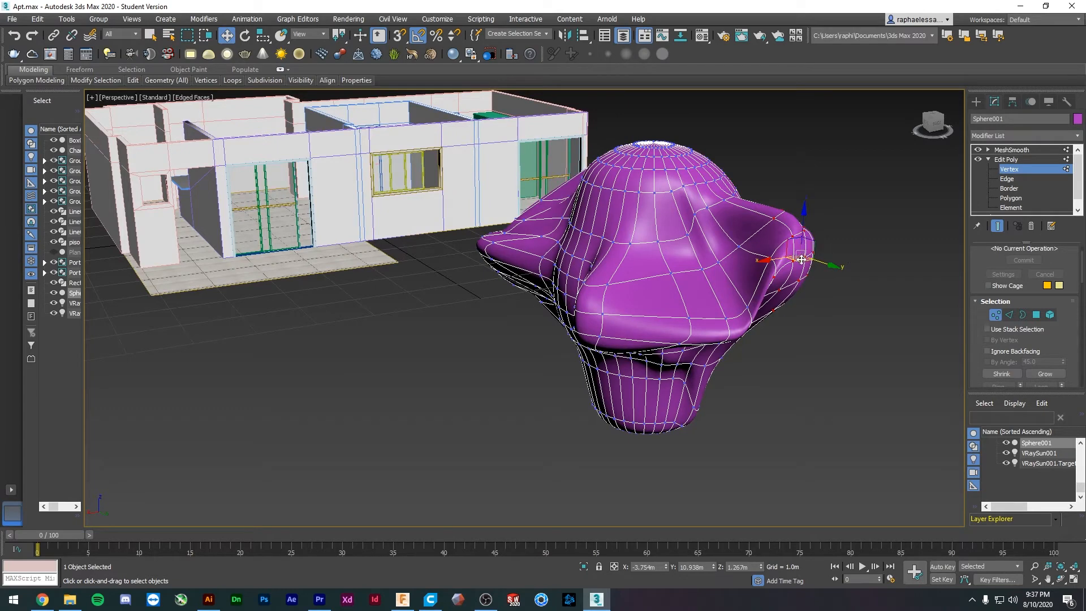
# - Inspect the smoothed mesh's right lobe up close at the Edit Poly vertex level
pyautogui.scroll(5, 779, 237)
pyautogui.click(750, 169)
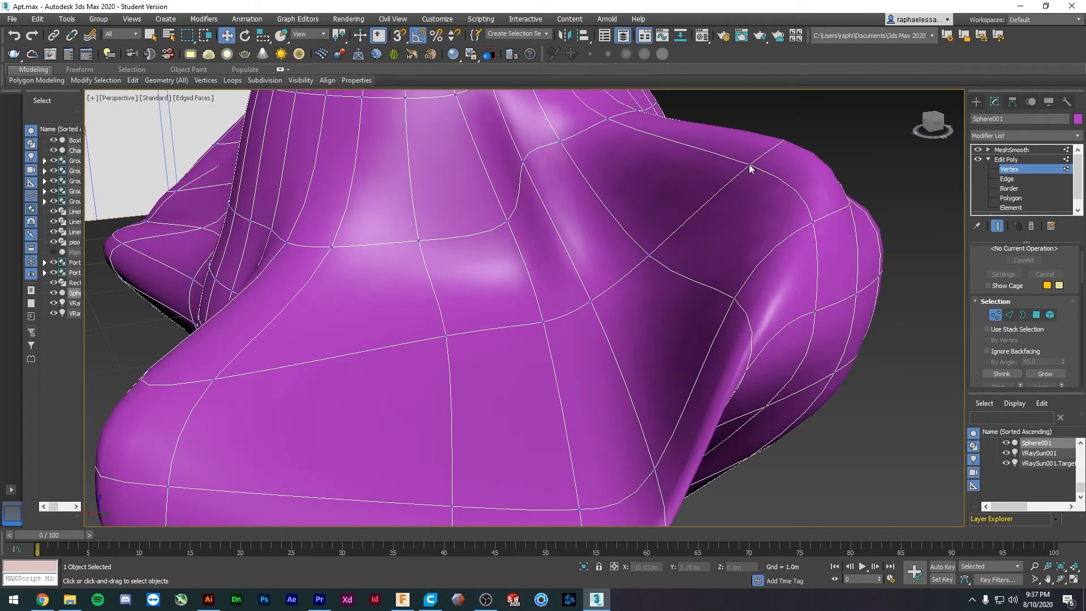
pyautogui.click(1012, 150)
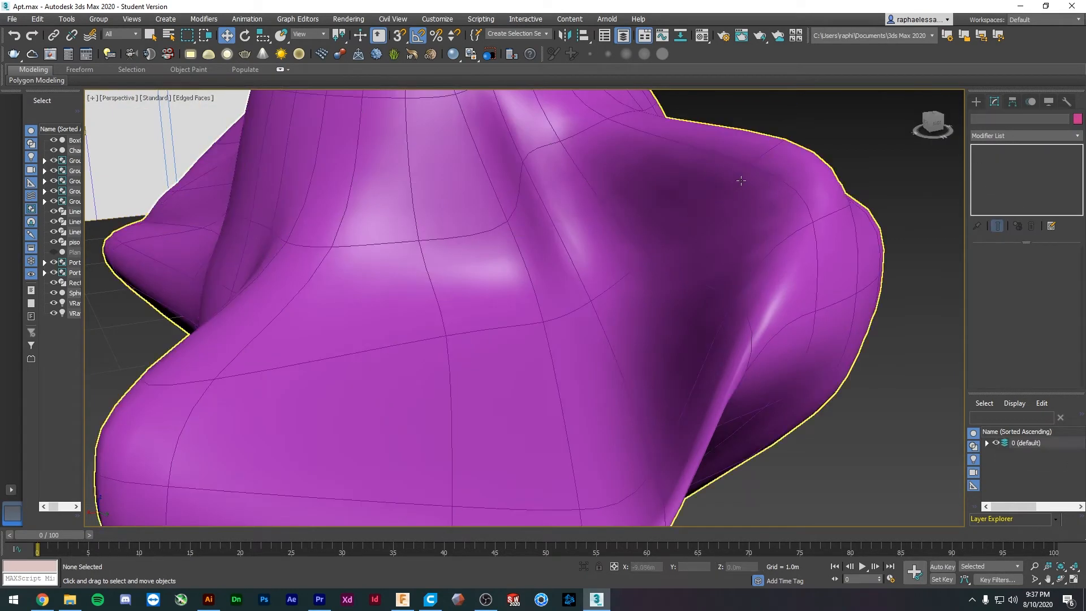
pyautogui.click(1009, 169)
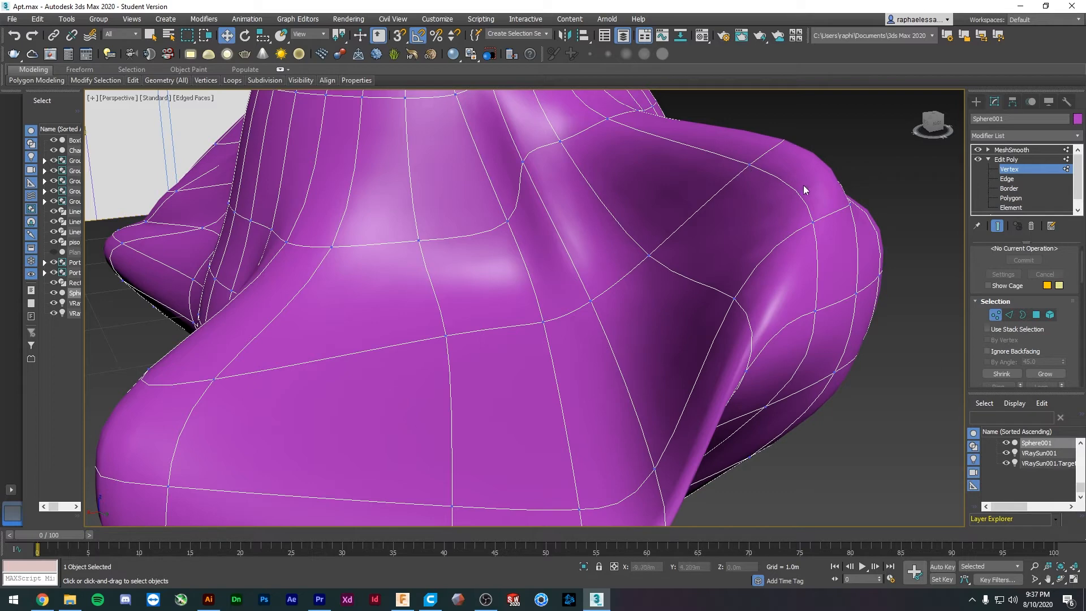
pyautogui.press('z')
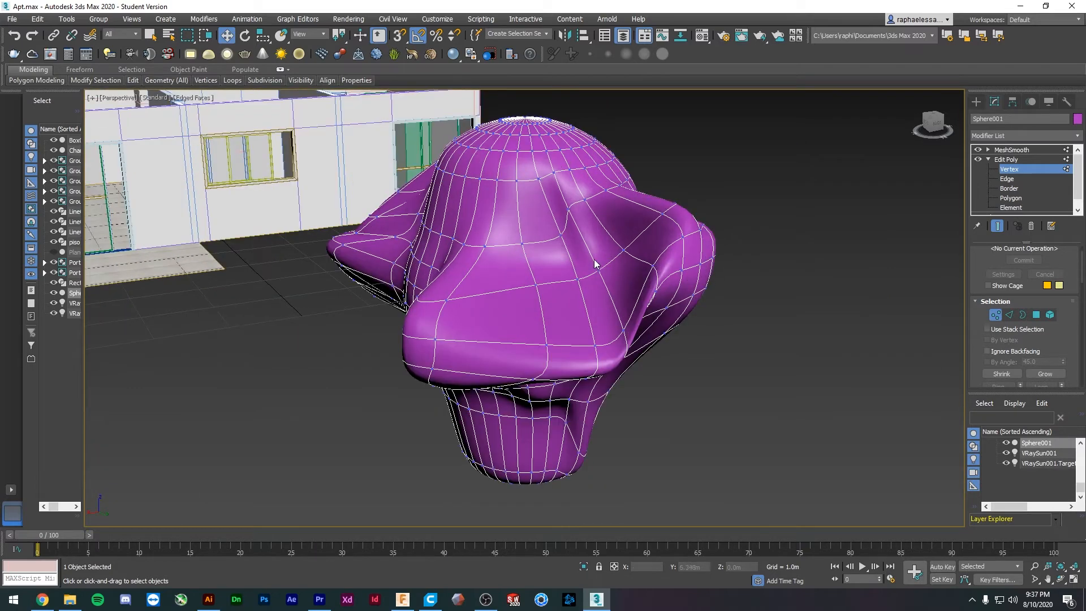
# - Switch to the browser and review the Autodesk Education Community page, including its Plano Educacional section
pyautogui.hotkey('alt', 'Tab')
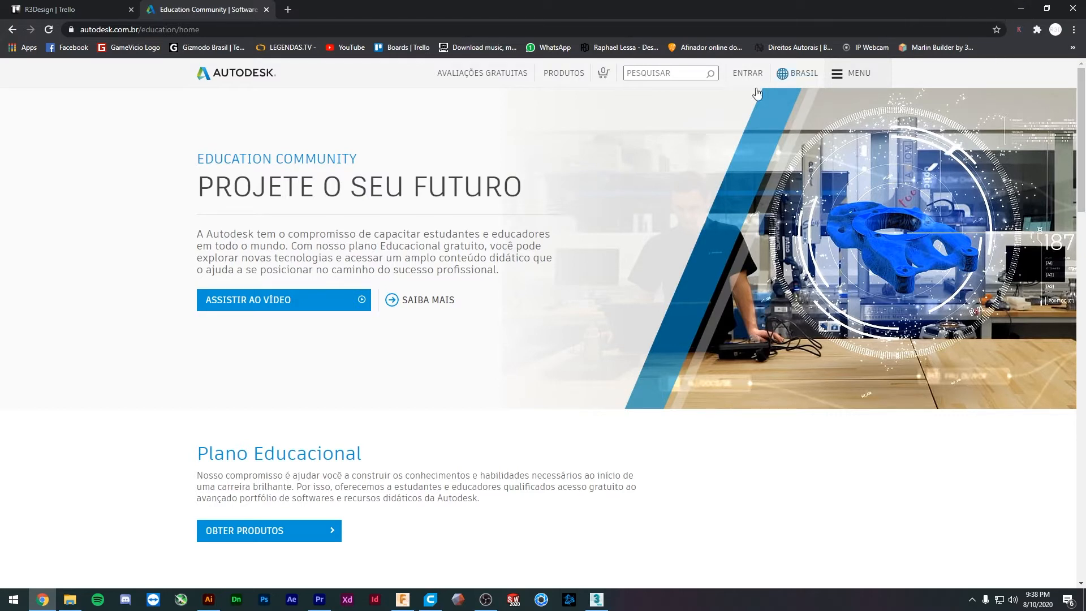
pyautogui.doubleClick(370, 184)
pyautogui.click(260, 187)
pyautogui.doubleClick(261, 187)
pyautogui.doubleClick(323, 191)
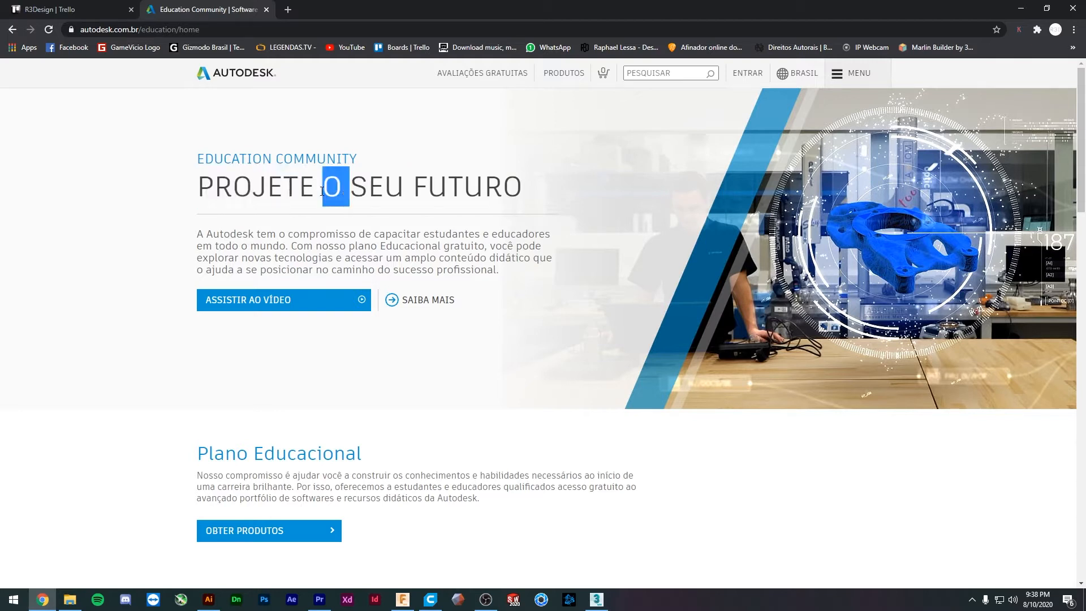
pyautogui.click(566, 298)
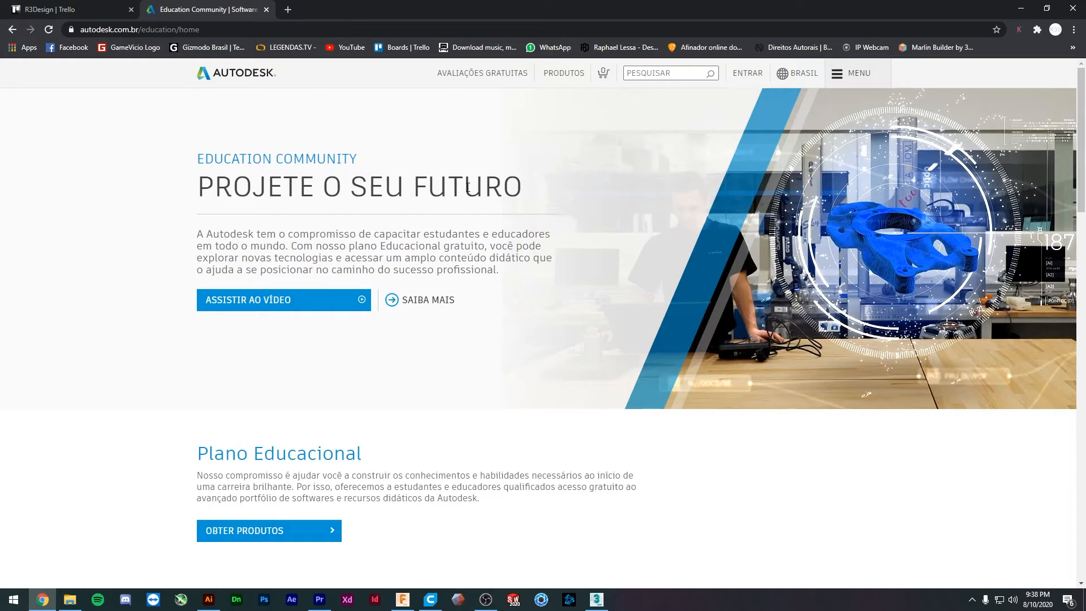
pyautogui.tripleClick(866, 492)
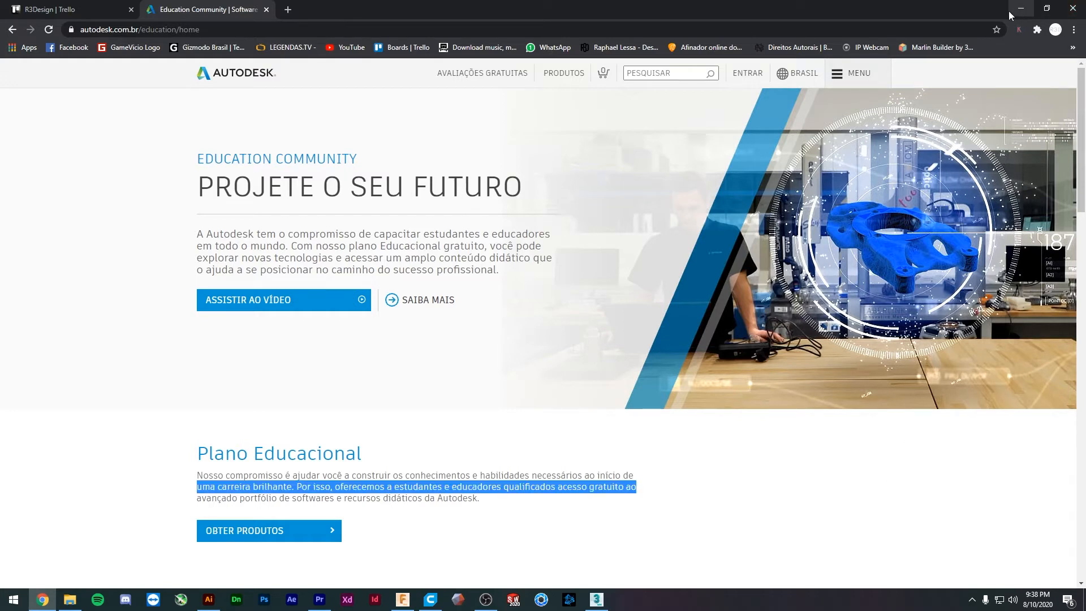
pyautogui.click(479, 217)
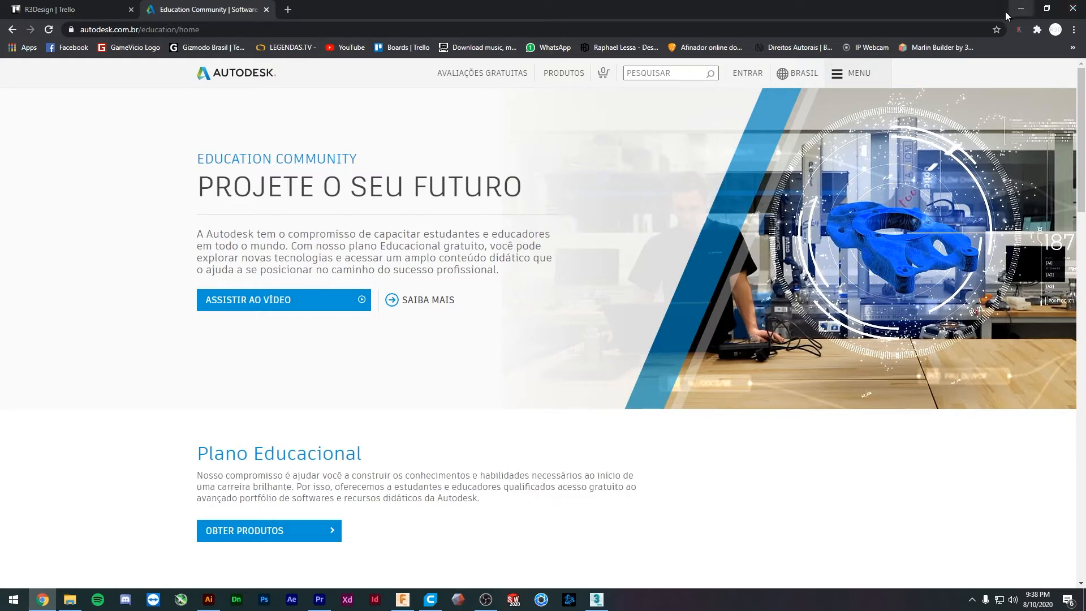
pyautogui.click(1021, 6)
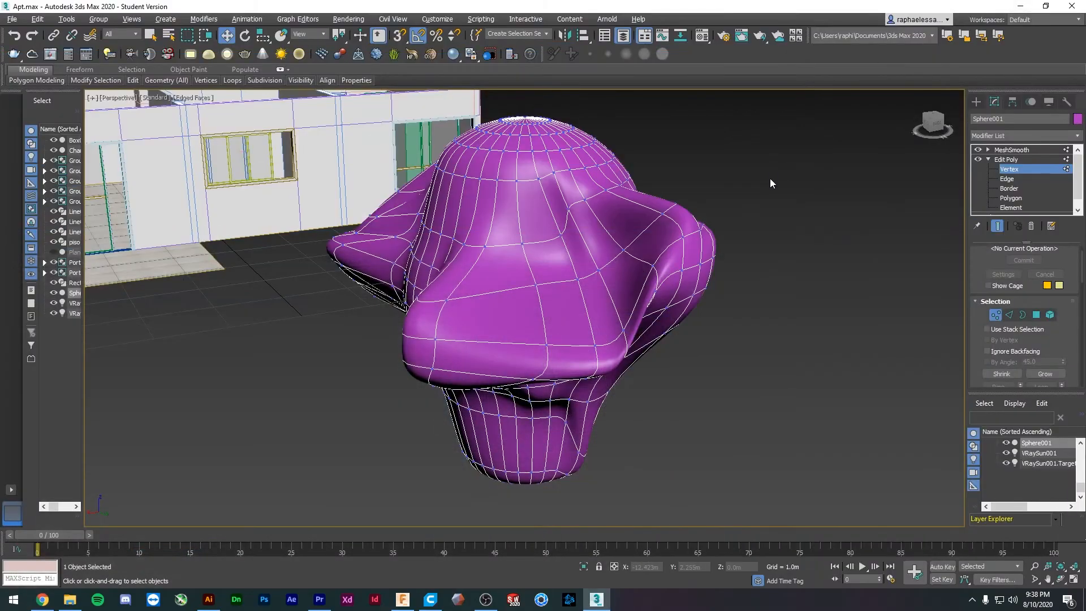
# - Switch to Fusion 360 and close the R4 rev 2 v5 and R4 rev 2 v11 designs, discarding the v5 changes
pyautogui.moveTo(490, 201); pyautogui.dragTo(526, 219, button='middle')
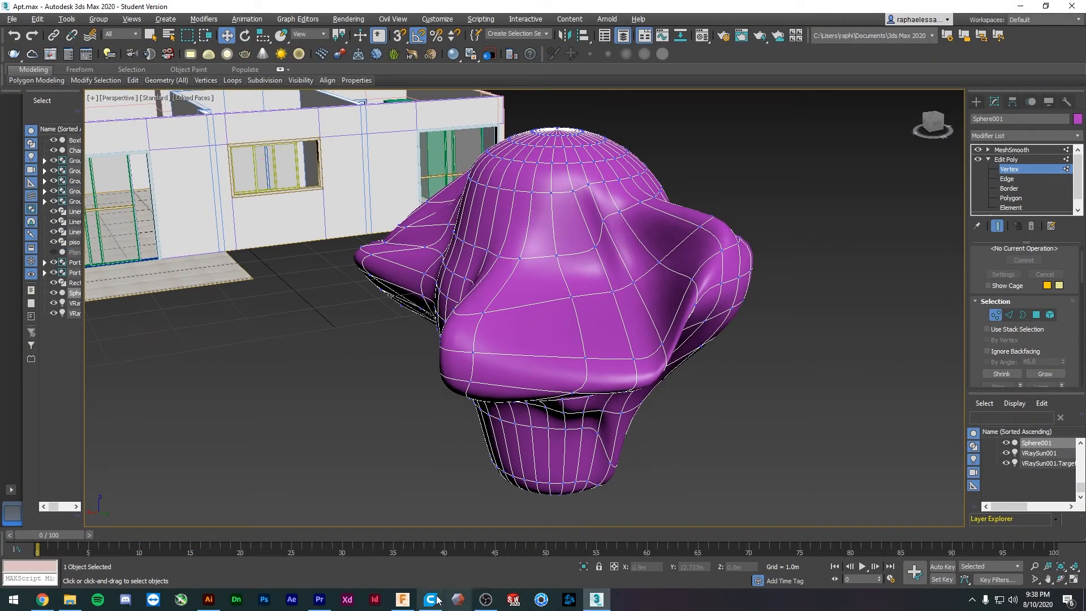
pyautogui.click(403, 600)
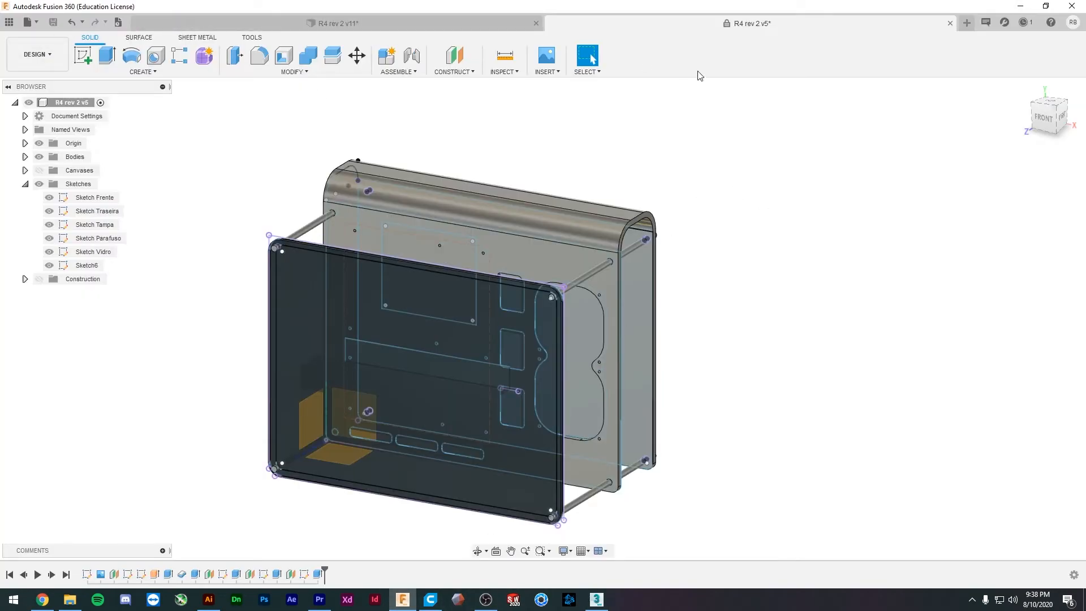
pyautogui.click(951, 23)
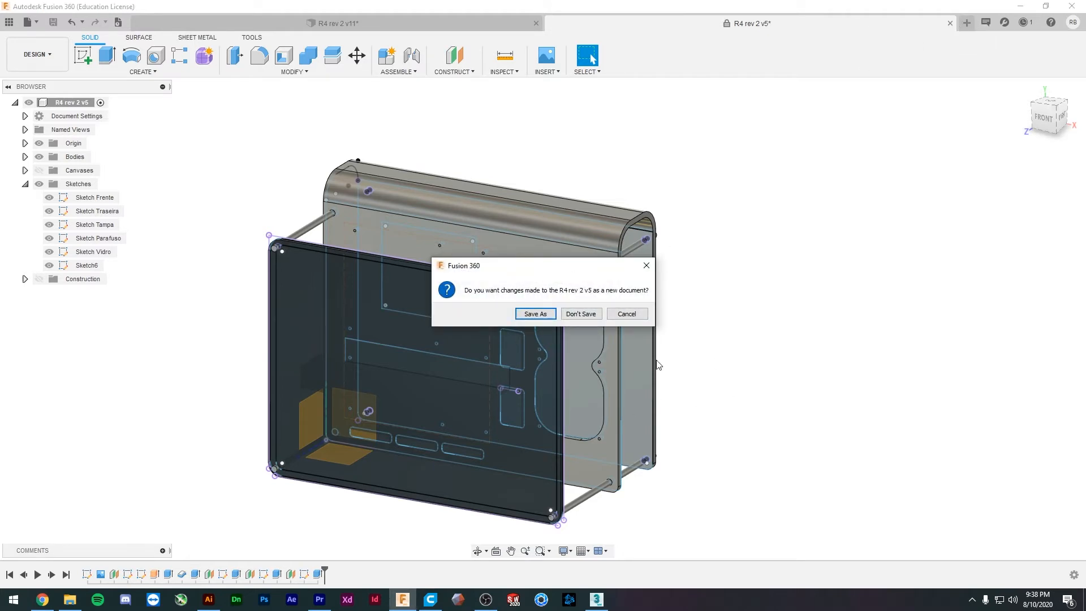
pyautogui.click(574, 314)
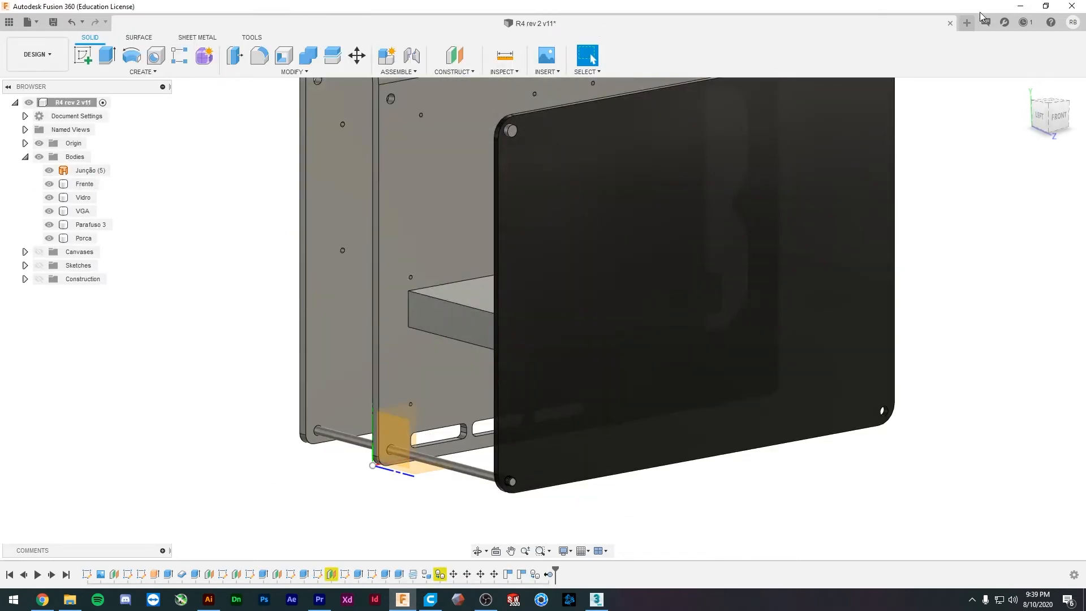
pyautogui.click(950, 24)
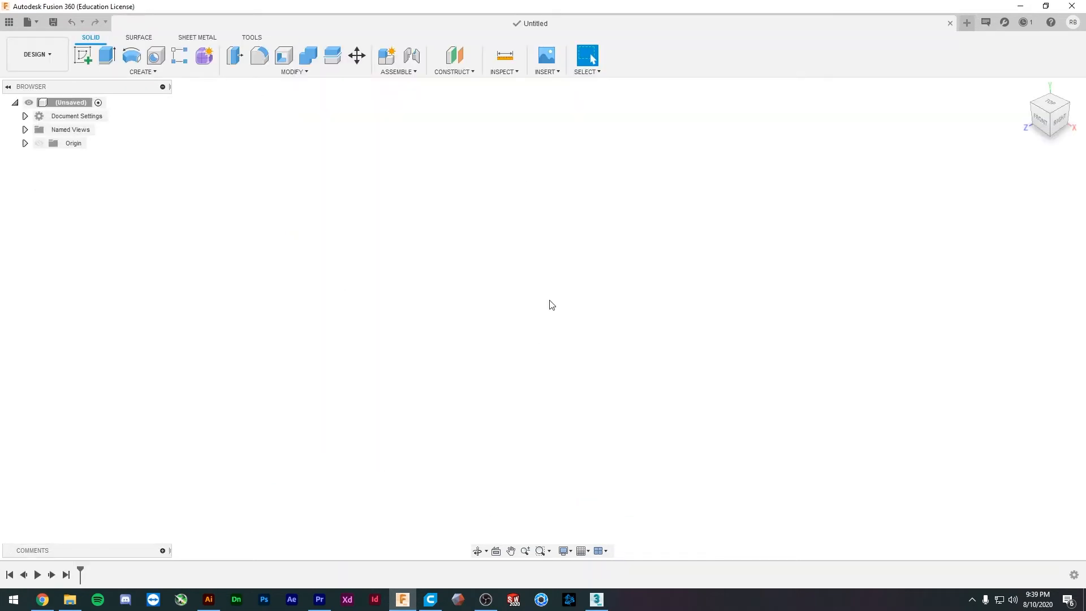
# - Create a new empty design and show its origin planes and axes
pyautogui.click(35, 23)
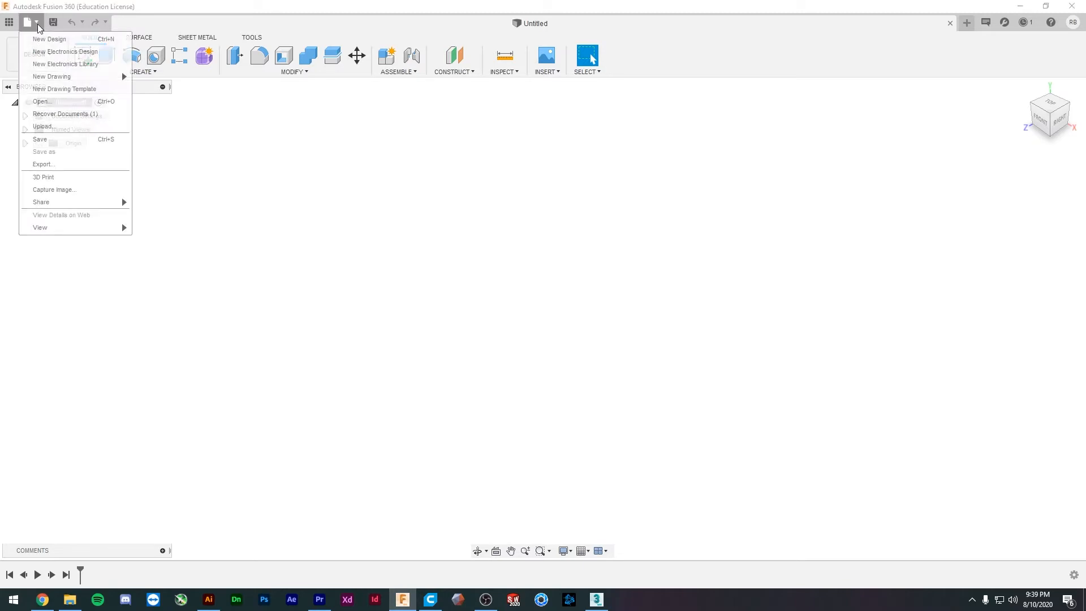
pyautogui.click(49, 40)
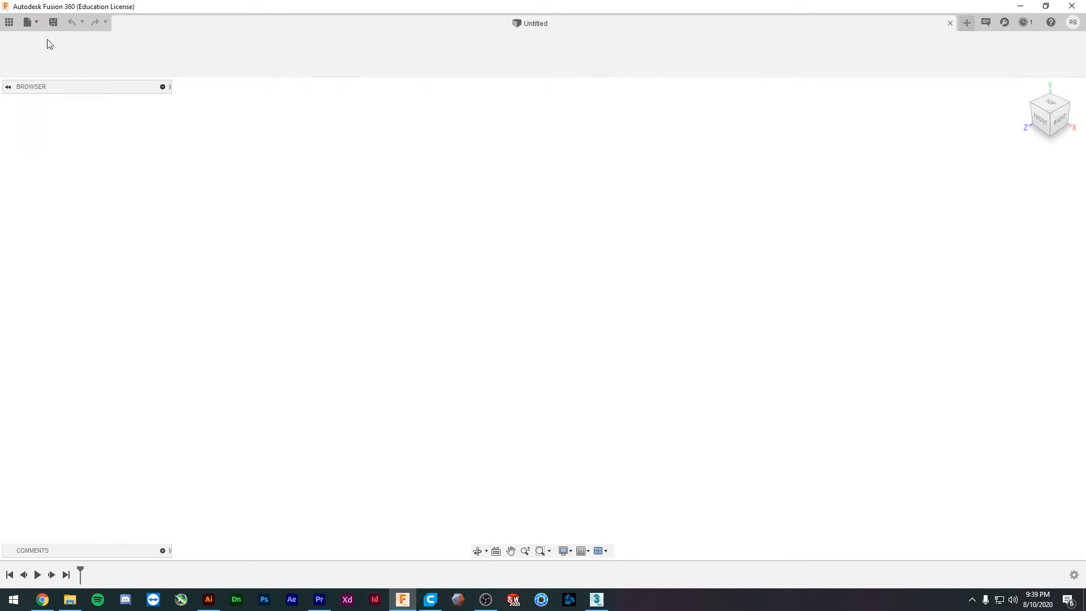
pyautogui.click(526, 24)
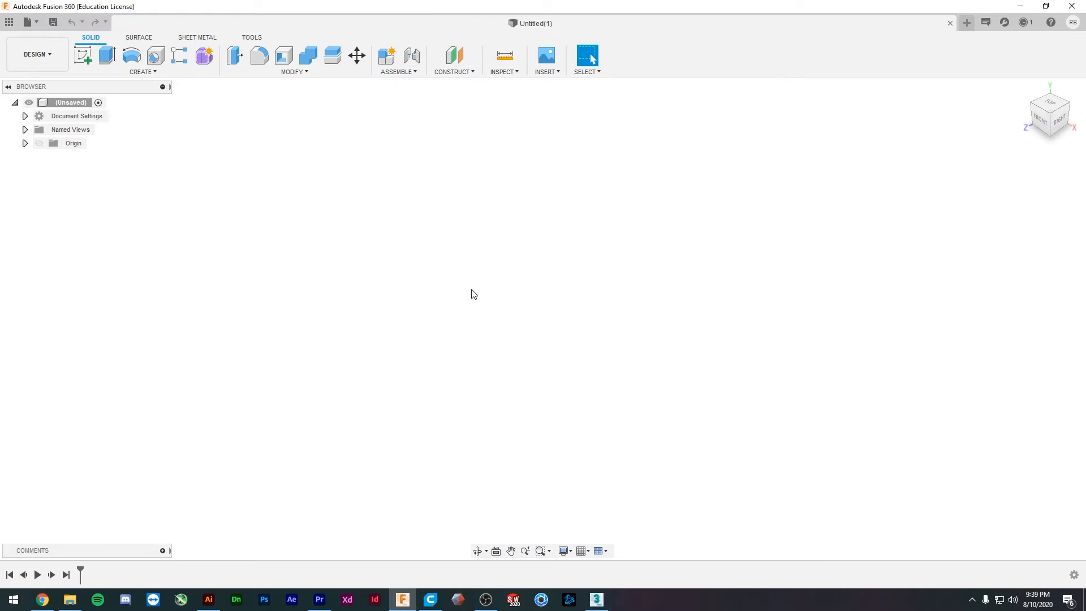
pyautogui.click(37, 144)
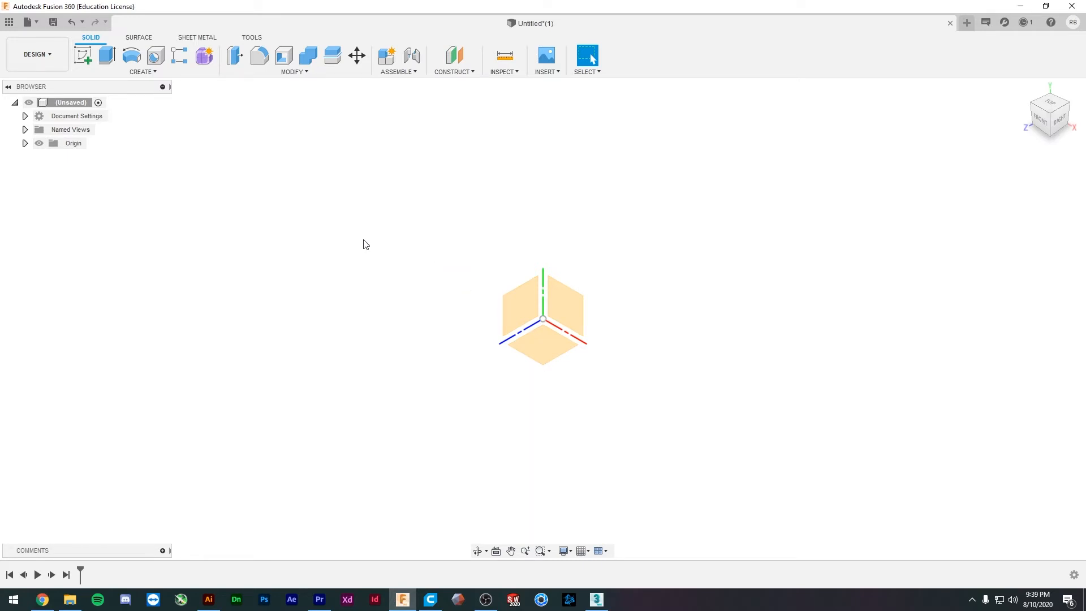
# - Switch to Ultimaker Cura, abort the active TTPRO_40mmcube print, and return to Fusion 360
pyautogui.click(431, 599)
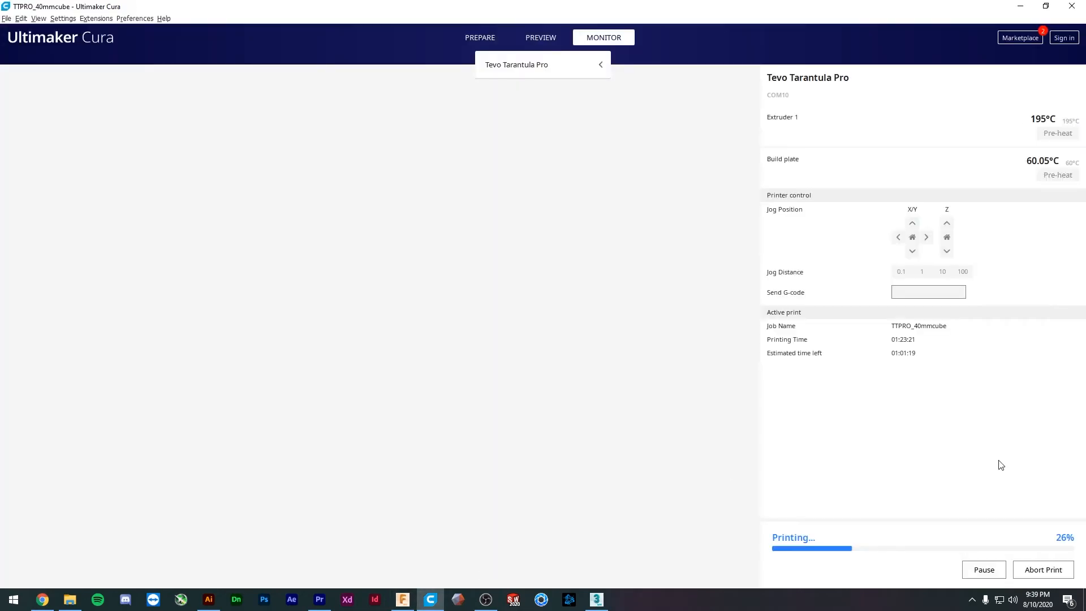
pyautogui.click(1042, 570)
pyautogui.click(553, 305)
pyautogui.hotkey('alt', 'Tab')
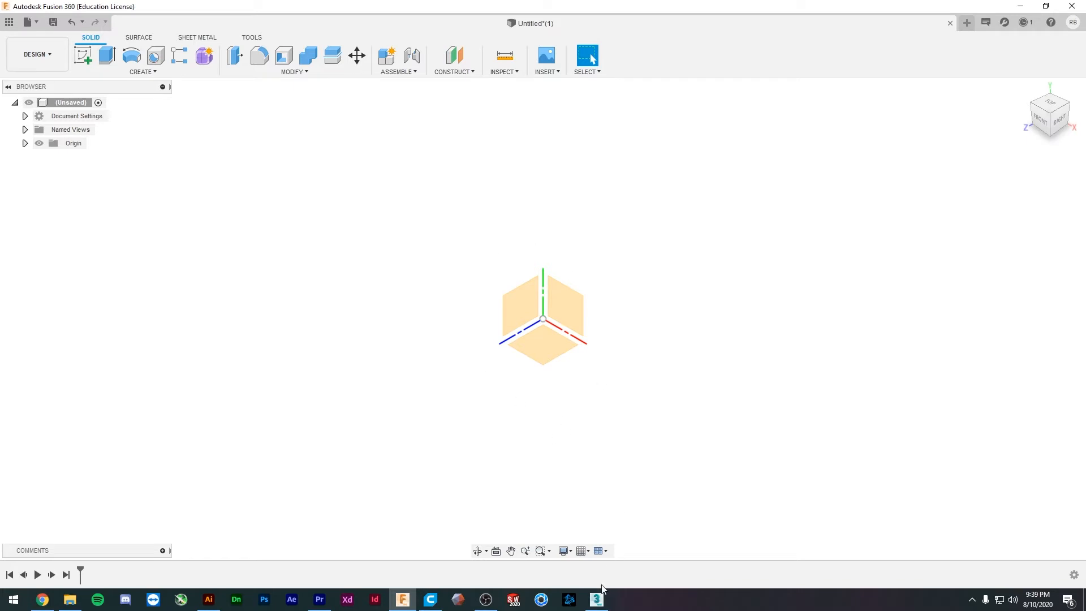
# - Switch to 3ds Max and create a box about 13.7 m long, 7.9 m wide and 7.5 m high beside the purple mesh
pyautogui.click(597, 599)
pyautogui.scroll(-10, 736, 345)
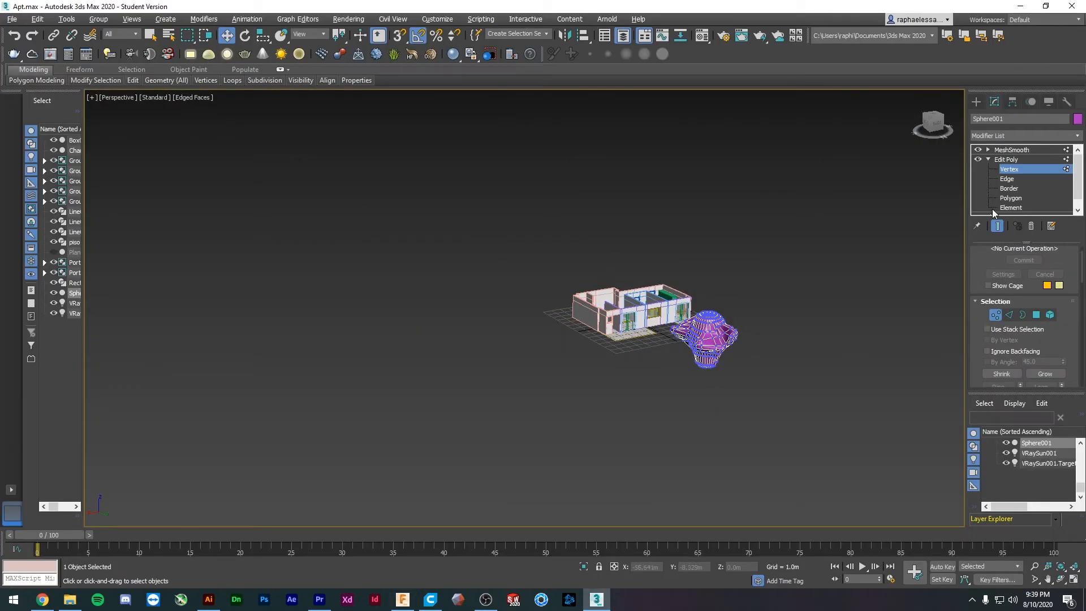
pyautogui.click(977, 102)
pyautogui.click(1002, 170)
pyautogui.moveTo(832, 309); pyautogui.dragTo(877, 382)
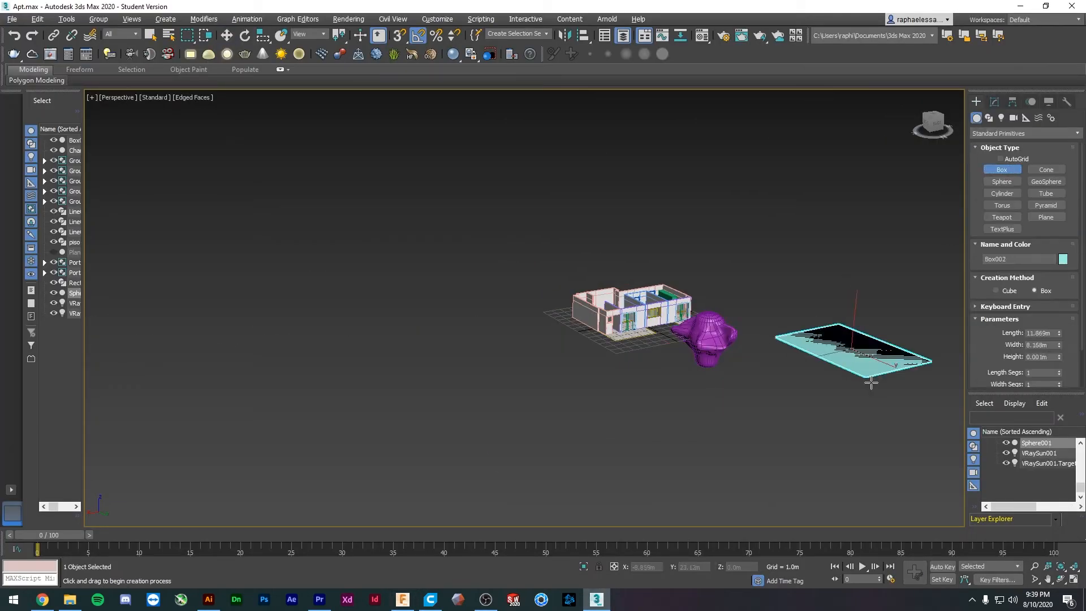
pyautogui.click(913, 313)
pyautogui.moveTo(778, 249); pyautogui.dragTo(621, 293, button='middle')
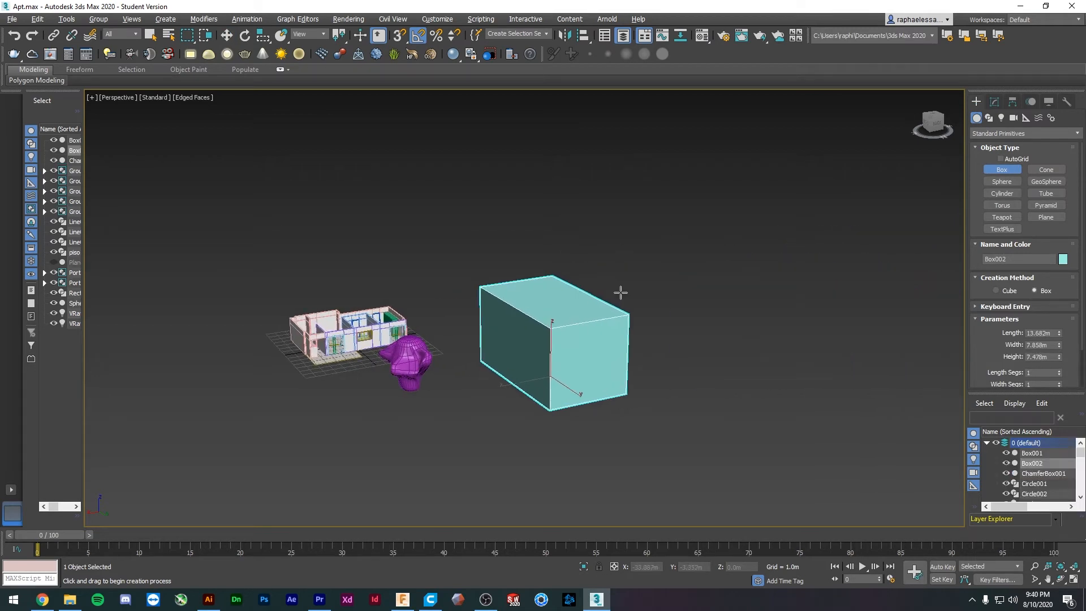
pyautogui.press('w')
pyautogui.click(707, 265)
# - Select the box and the purple smoothed mesh together and delete both from the scene
pyautogui.scroll(3, 502, 368)
pyautogui.scroll(2, 502, 368)
pyautogui.keyDown('alt'); pyautogui.moveTo(568, 354); pyautogui.dragTo(226, 247, button='middle'); pyautogui.keyUp('alt')
pyautogui.scroll(2, 393, 213)
pyautogui.scroll(-4, 393, 213)
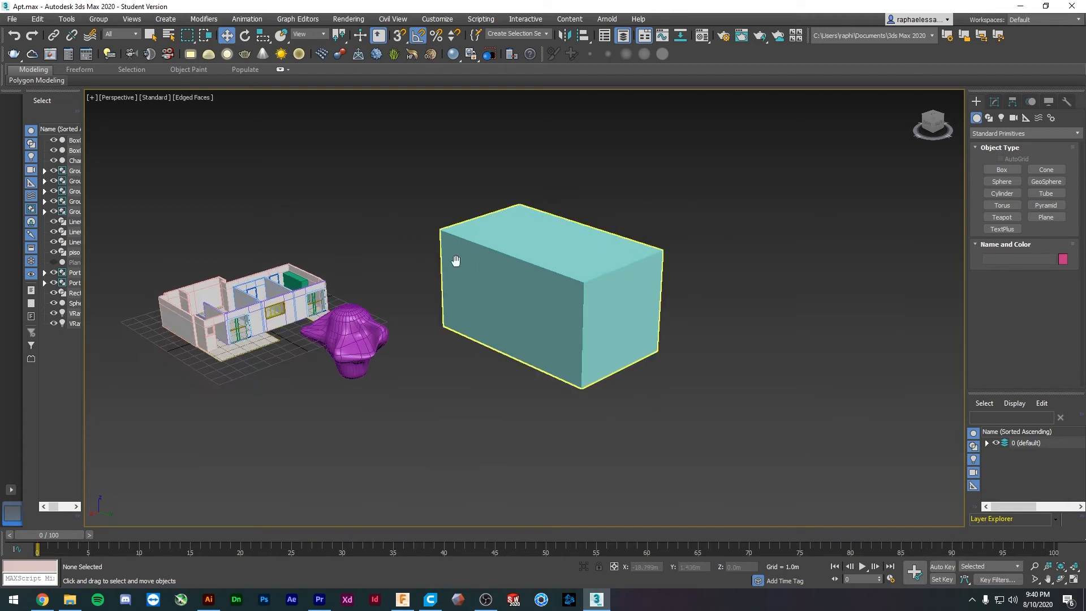
pyautogui.moveTo(370, 255); pyautogui.dragTo(506, 396)
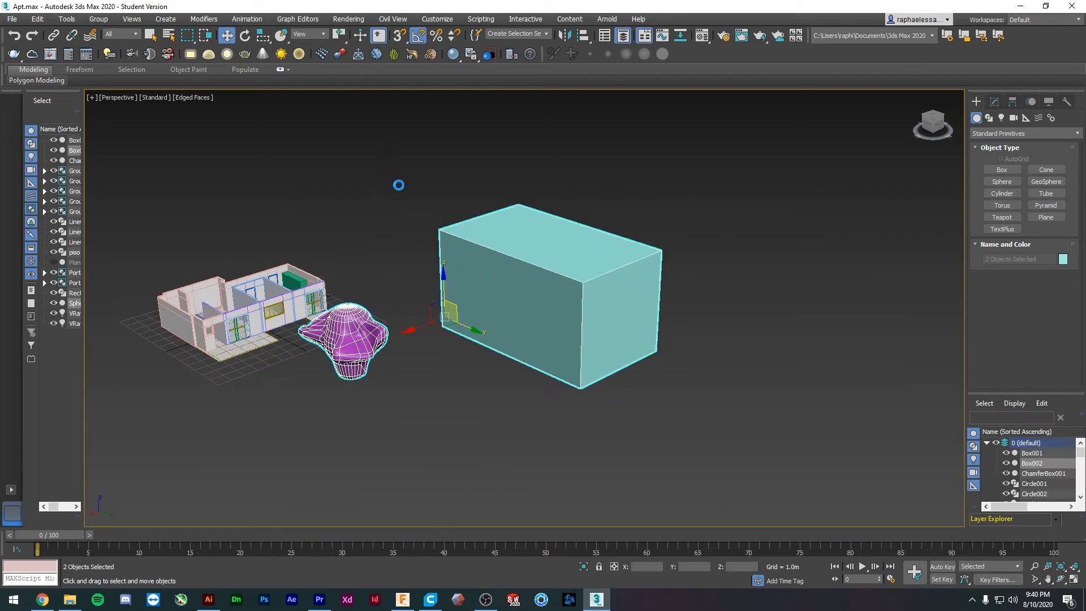
pyautogui.press('Delete')
# - Switch to Fusion 360 and open the Render workspace for the new design
pyautogui.hotkey('alt', 'Tab')
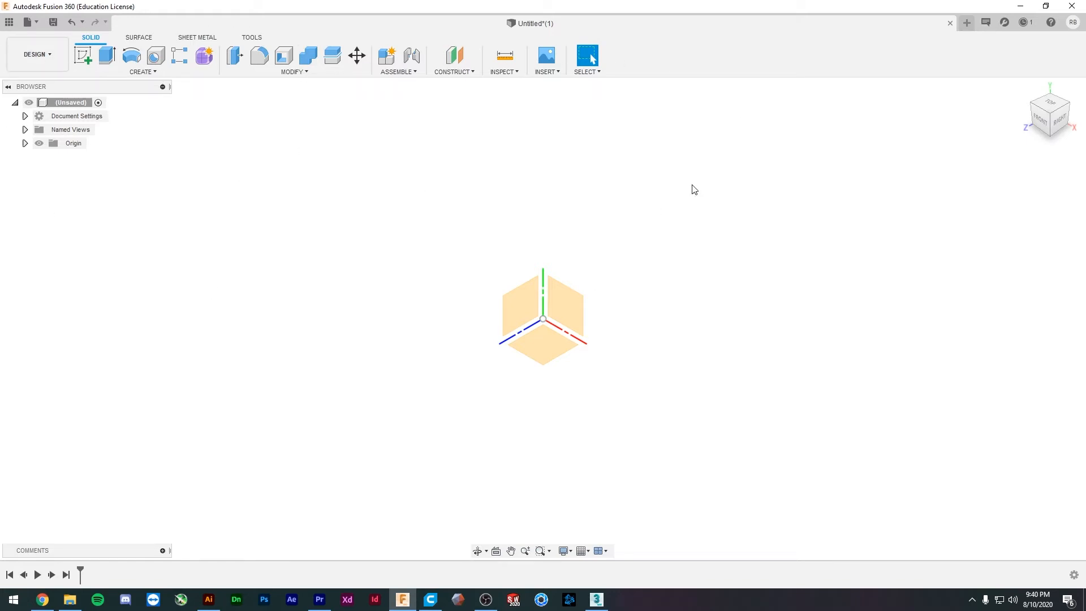
pyautogui.click(54, 61)
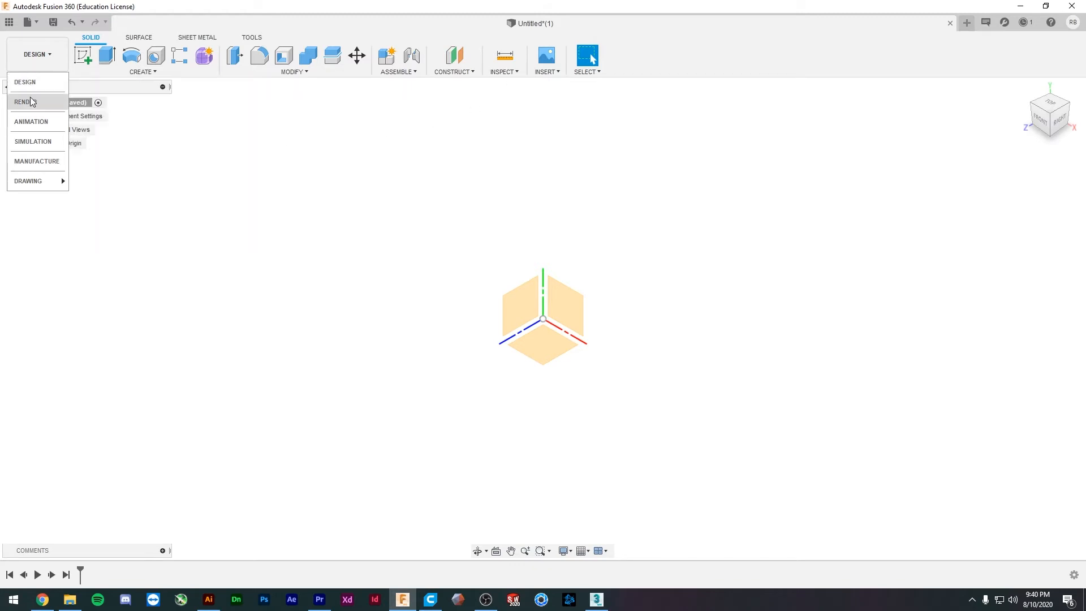
pyautogui.click(65, 82)
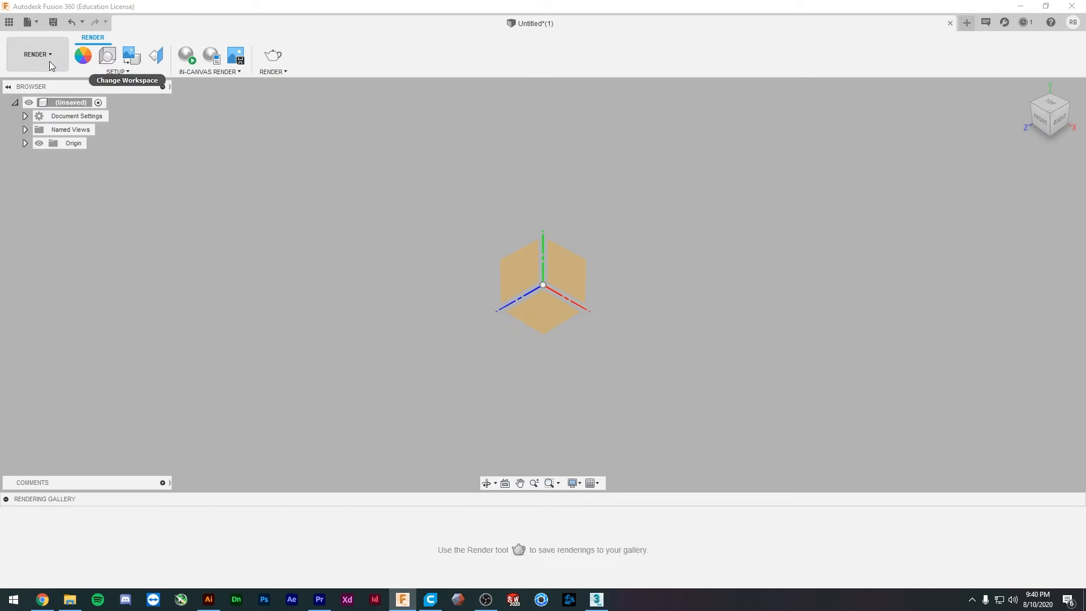
# - Change to the Animation workspace and try the playhead near 1.0 on the animation timeline
pyautogui.click(53, 51)
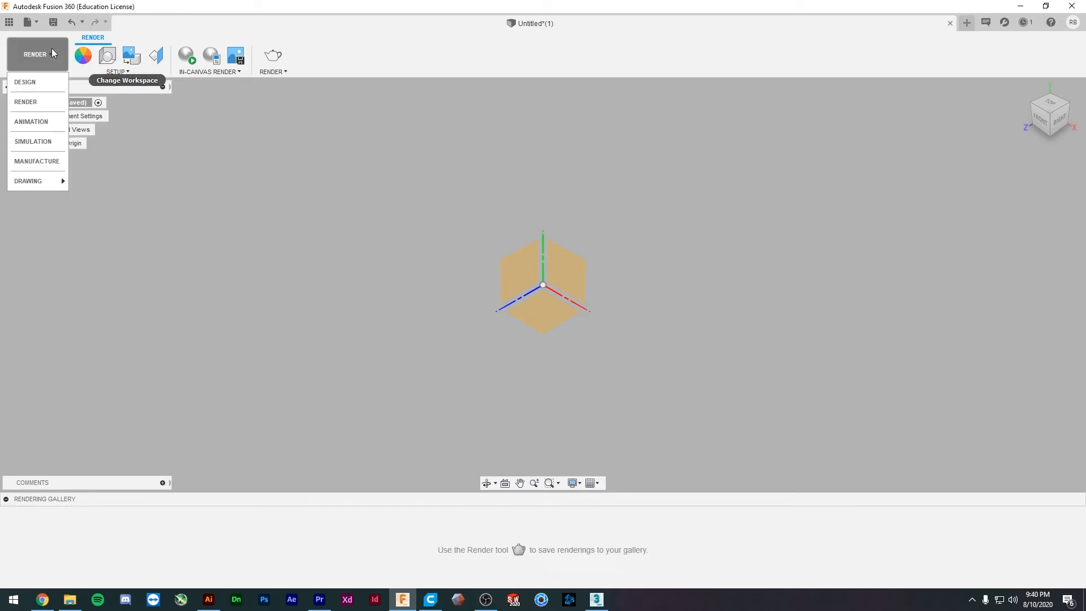
pyautogui.click(45, 121)
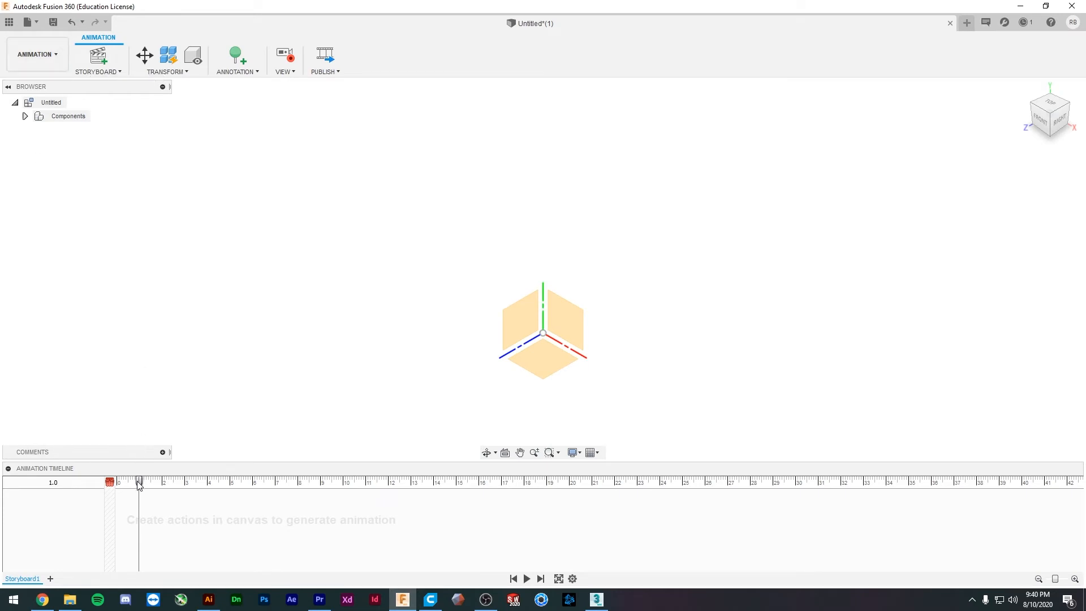
pyautogui.moveTo(140, 482)
pyautogui.mouseDown()
pyautogui.moveTo(205, 482)
pyautogui.moveTo(141, 481)
pyautogui.mouseUp()
# - Open the Simulation workspace, review the available study types, and dismiss the new study without creating one
pyautogui.click(36, 54)
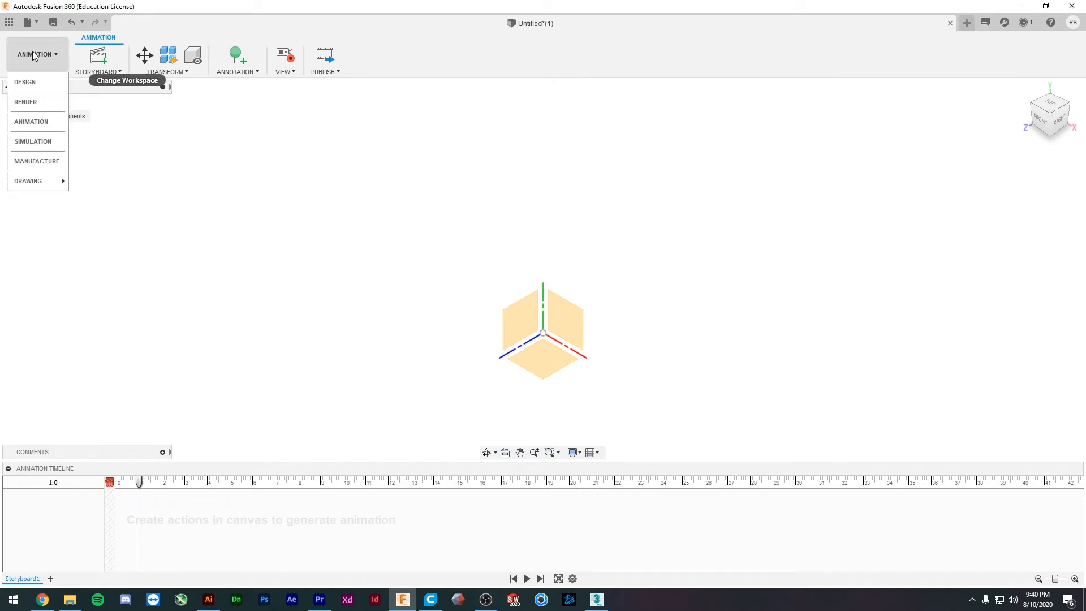
pyautogui.click(50, 141)
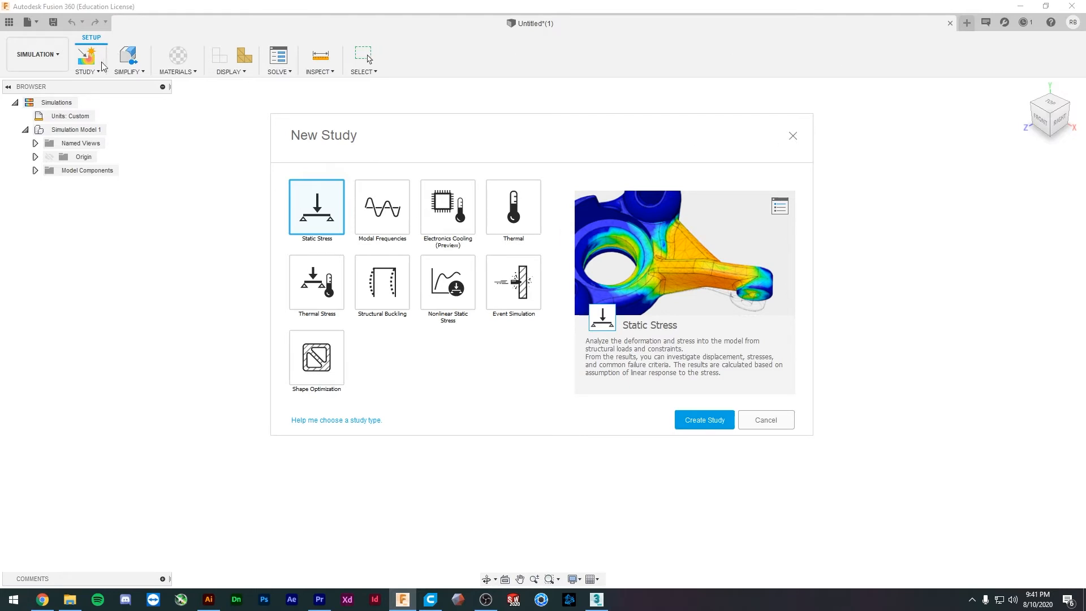
pyautogui.click(767, 419)
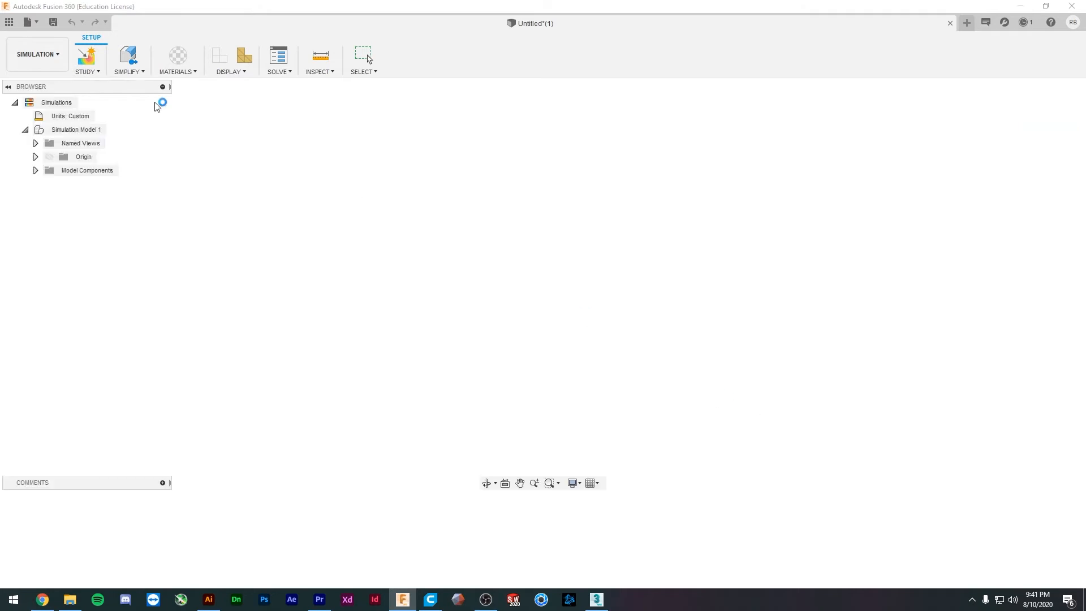
# - Leave the Simulation workspace for Render, and switch from there to the Manufacture workspace
pyautogui.click(37, 55)
pyautogui.click(25, 102)
pyautogui.click(34, 56)
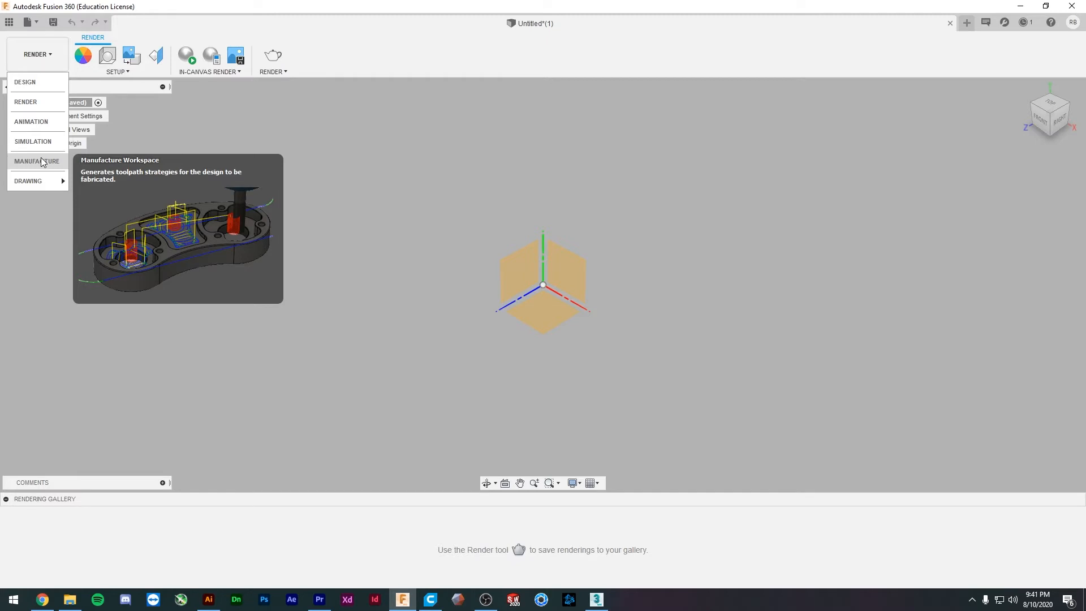
pyautogui.moveTo(43, 180)
pyautogui.click(42, 162)
# - Check the Drawing entry among the workspaces and return to the Design workspace
pyautogui.click(38, 58)
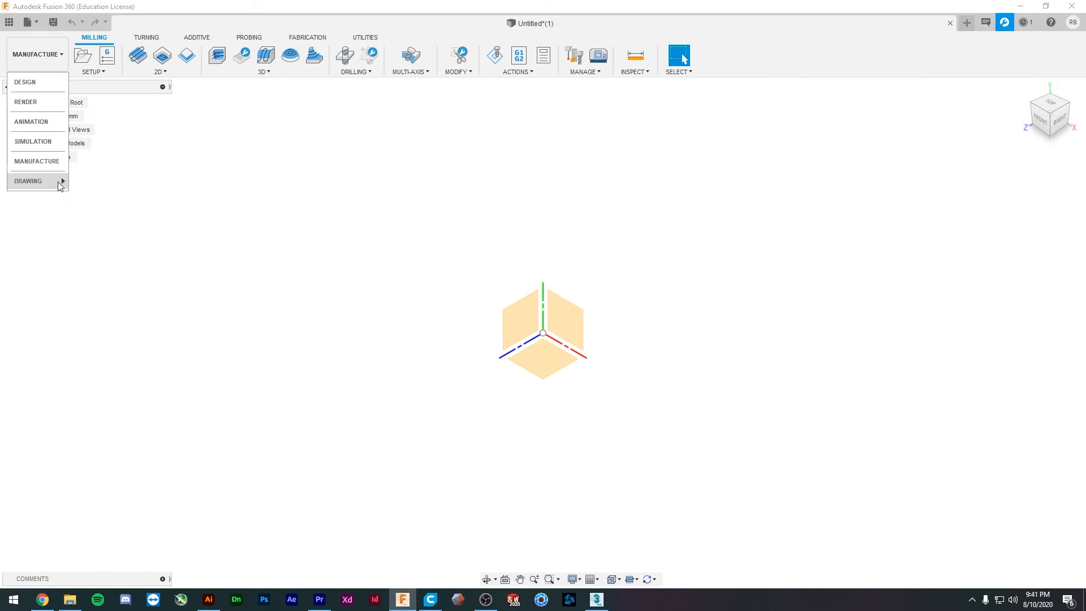
pyautogui.moveTo(60, 181)
pyautogui.click(59, 84)
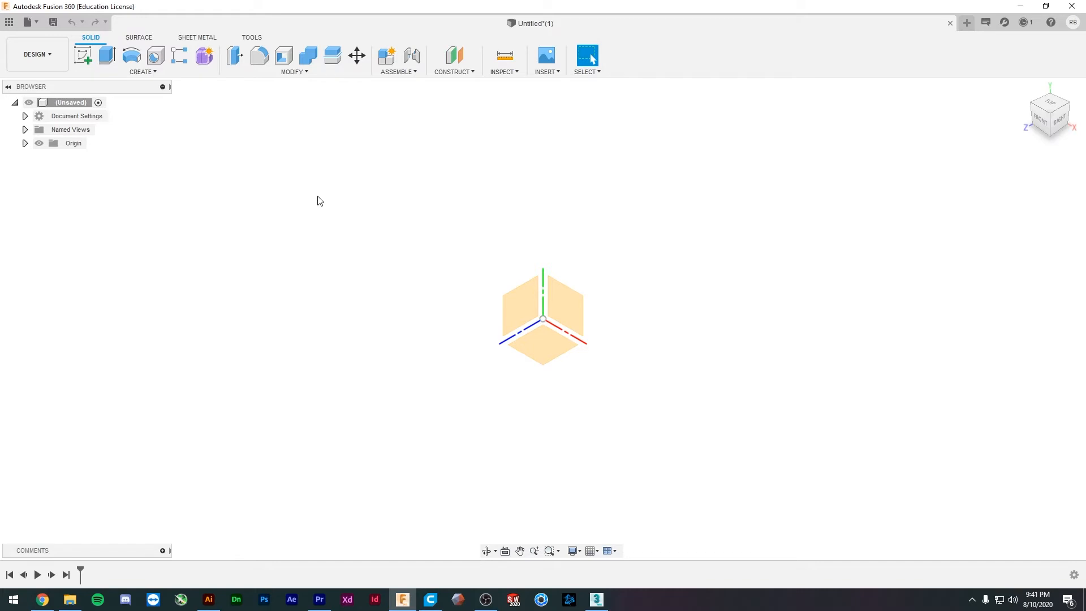
# - Select the XY and YZ origin planes in turn and examine their orientation from different angles
pyautogui.click(573, 305)
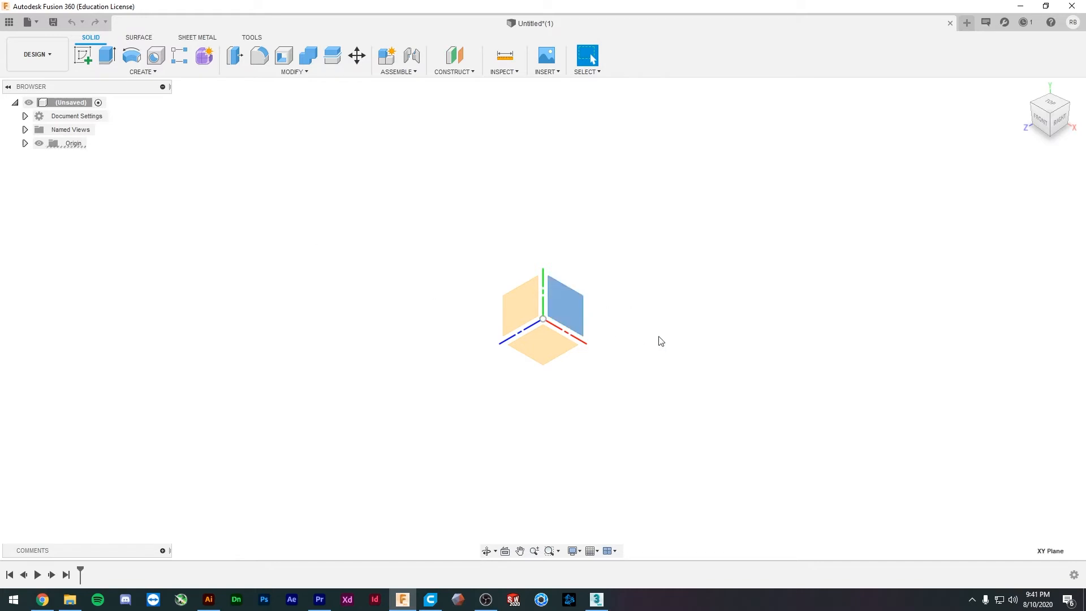
pyautogui.click(525, 310)
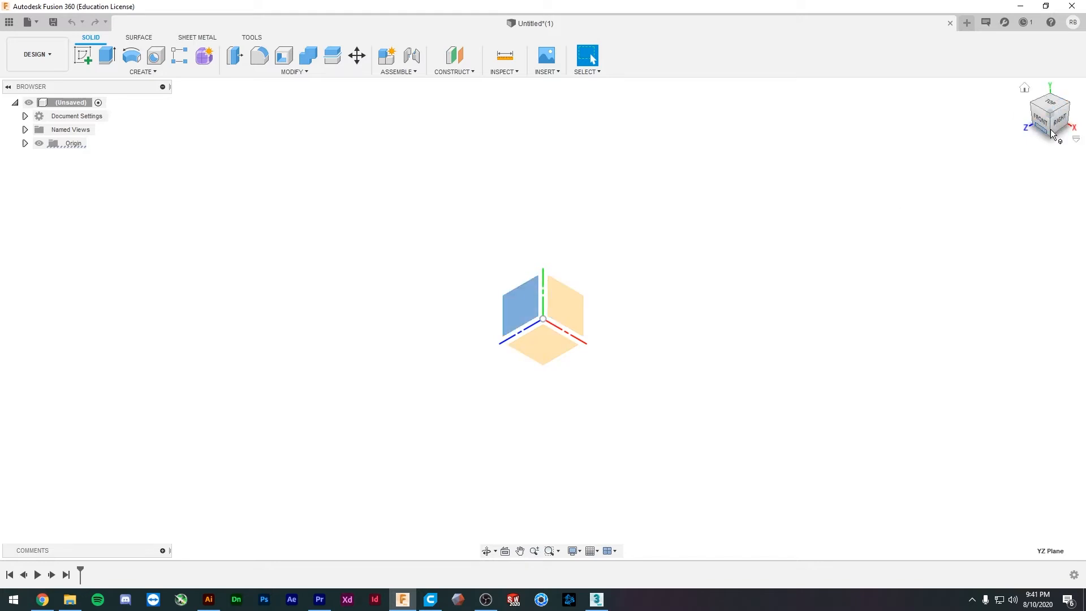
pyautogui.moveTo(1052, 134); pyautogui.dragTo(975, 171)
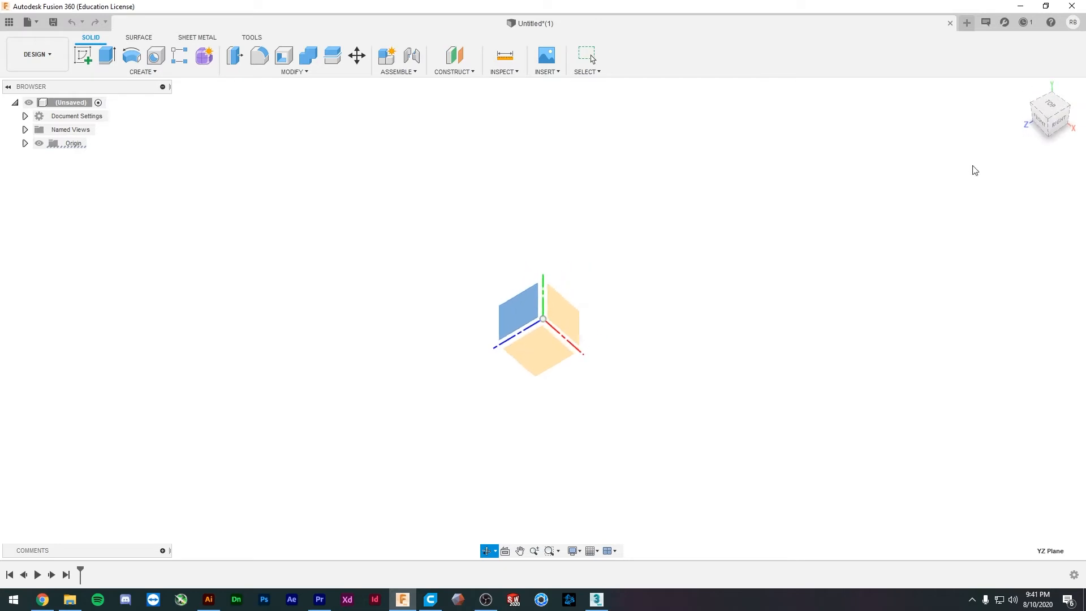
pyautogui.keyDown('shift'); pyautogui.moveTo(622, 310); pyautogui.dragTo(651, 283, button='middle'); pyautogui.keyUp('shift')
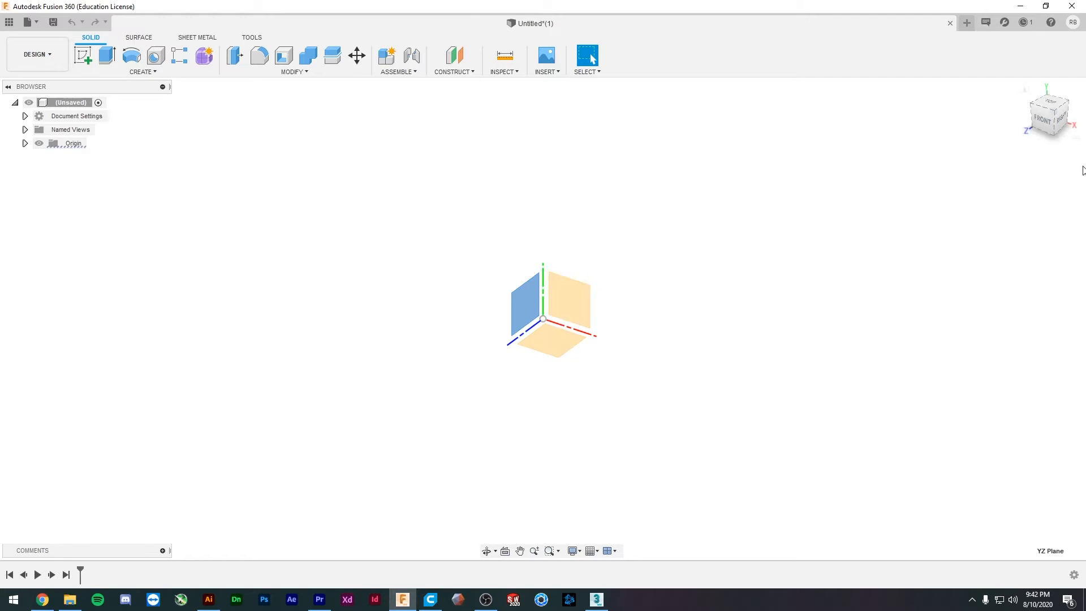
pyautogui.click(684, 300)
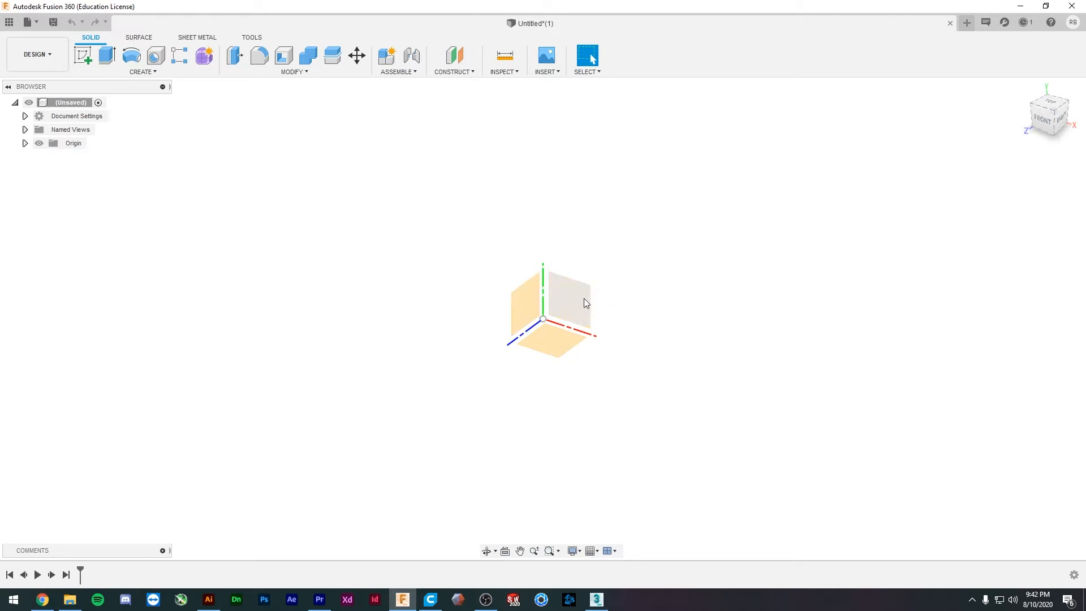
pyautogui.click(581, 302)
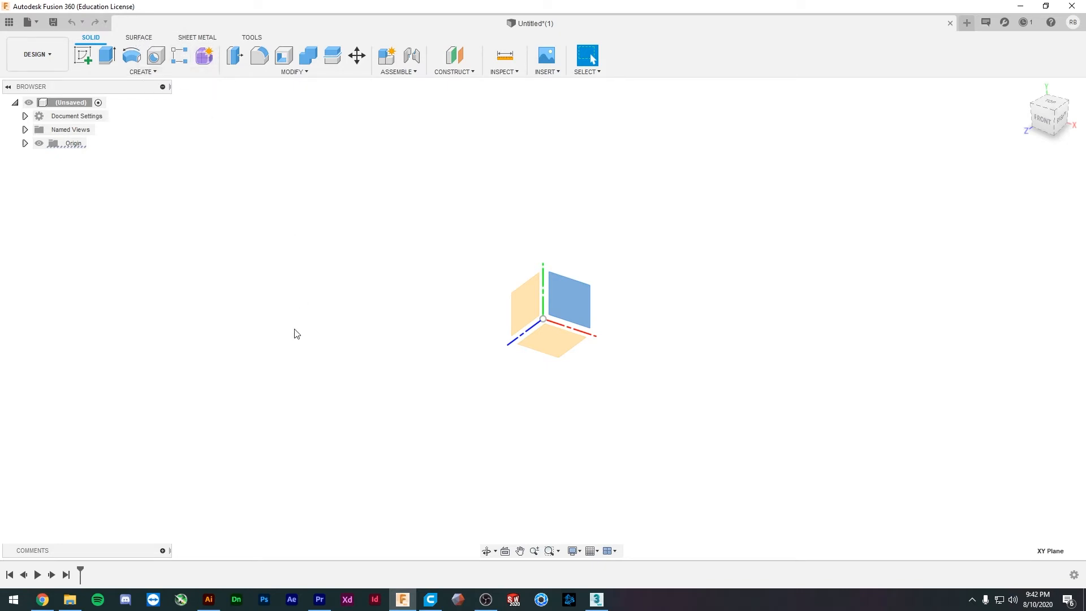
# - Compare the solid and surface modelling toolsets and review the creation commands each one offers
pyautogui.click(137, 38)
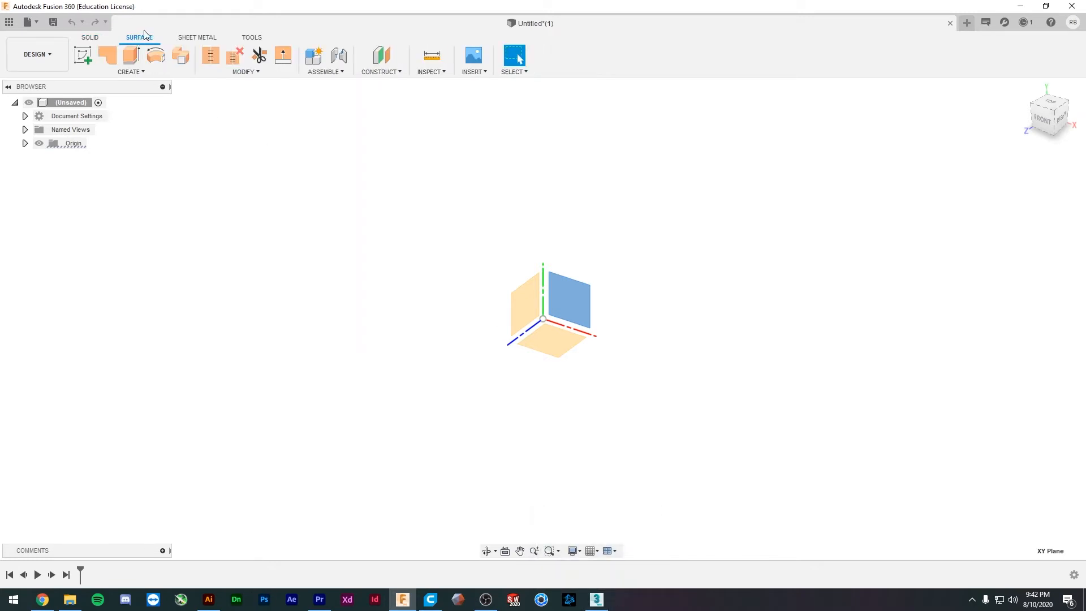
pyautogui.click(100, 37)
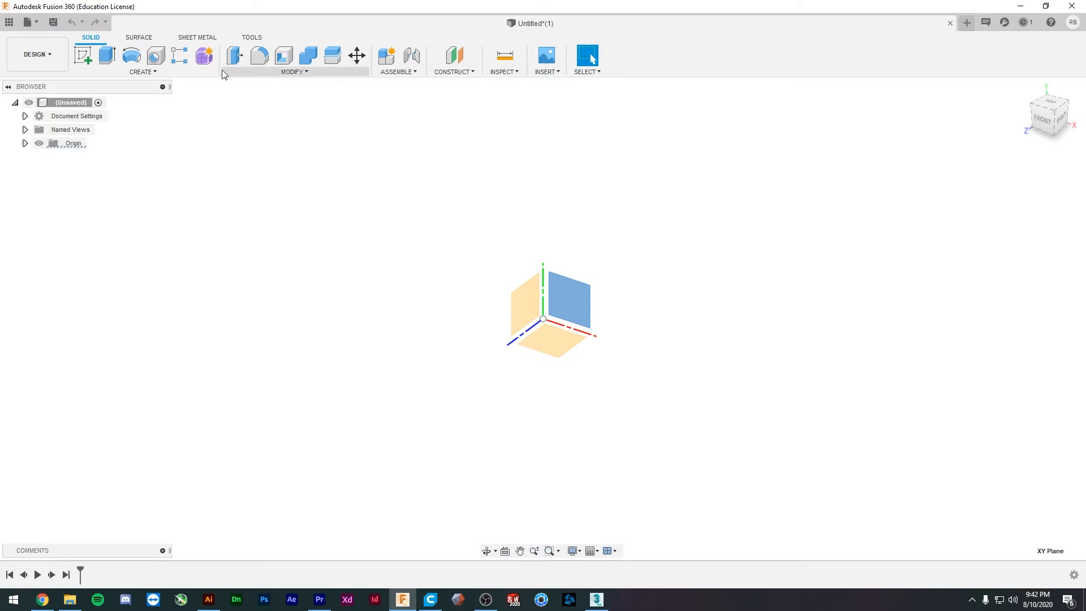
pyautogui.click(114, 68)
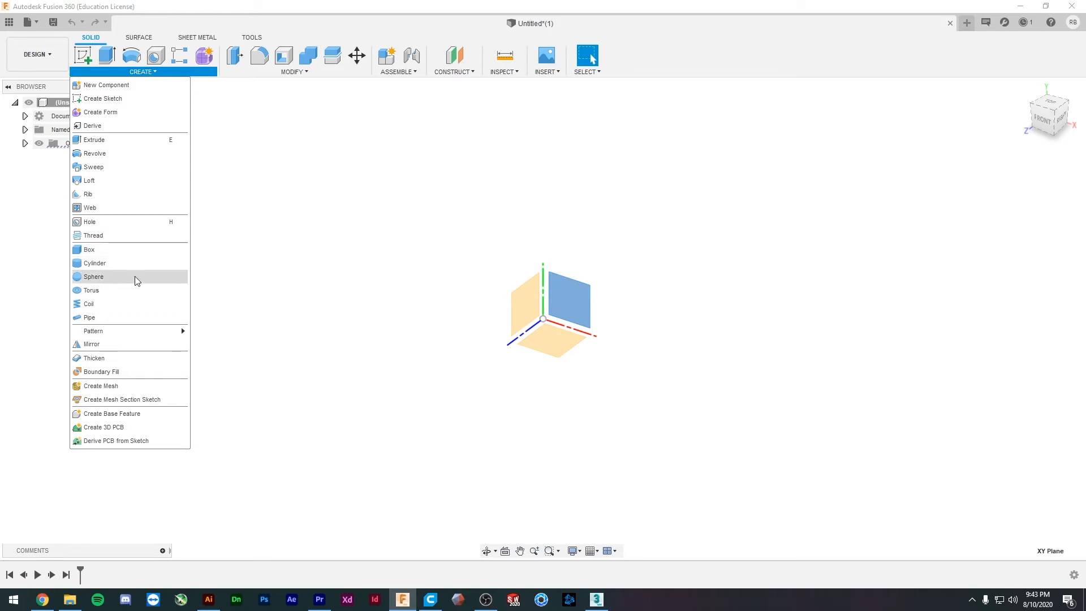
pyautogui.click(143, 38)
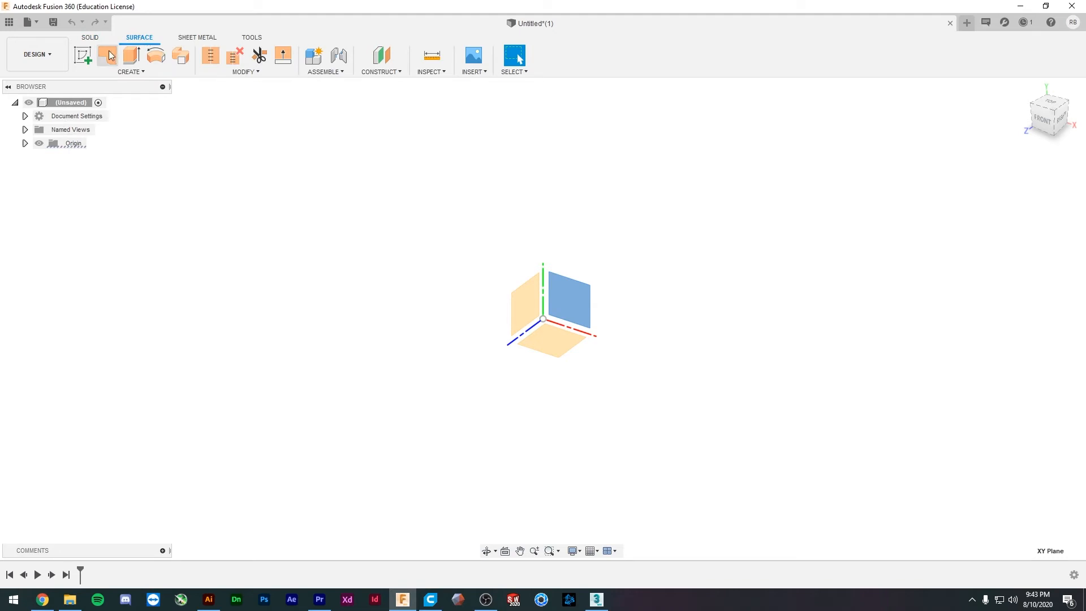
pyautogui.click(144, 69)
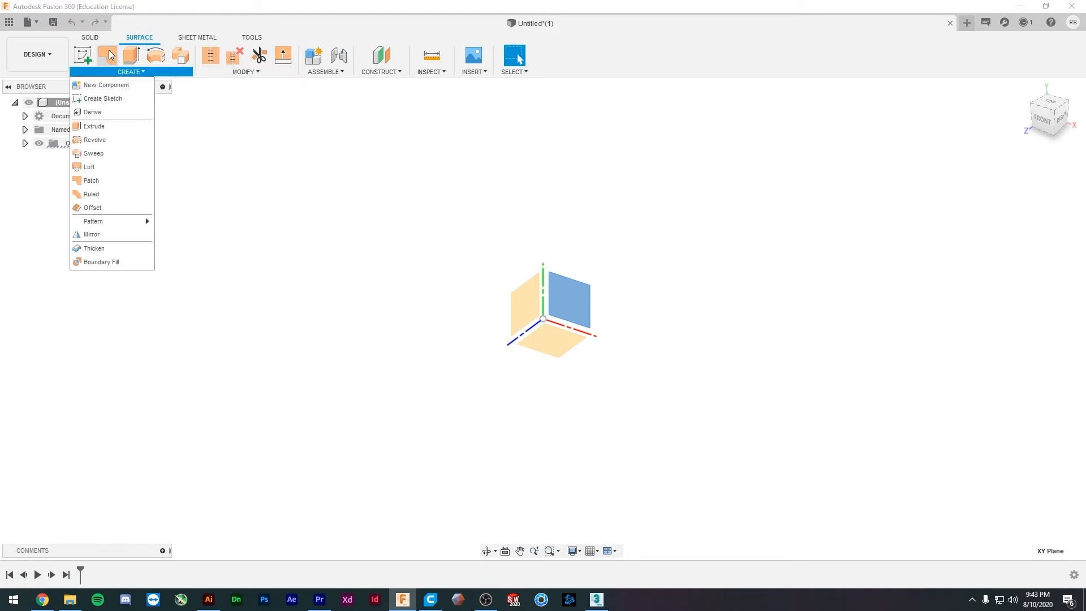
# - Review the sheet metal commands and the 3D print and quote options, and return to the solid modelling tools
pyautogui.click(186, 38)
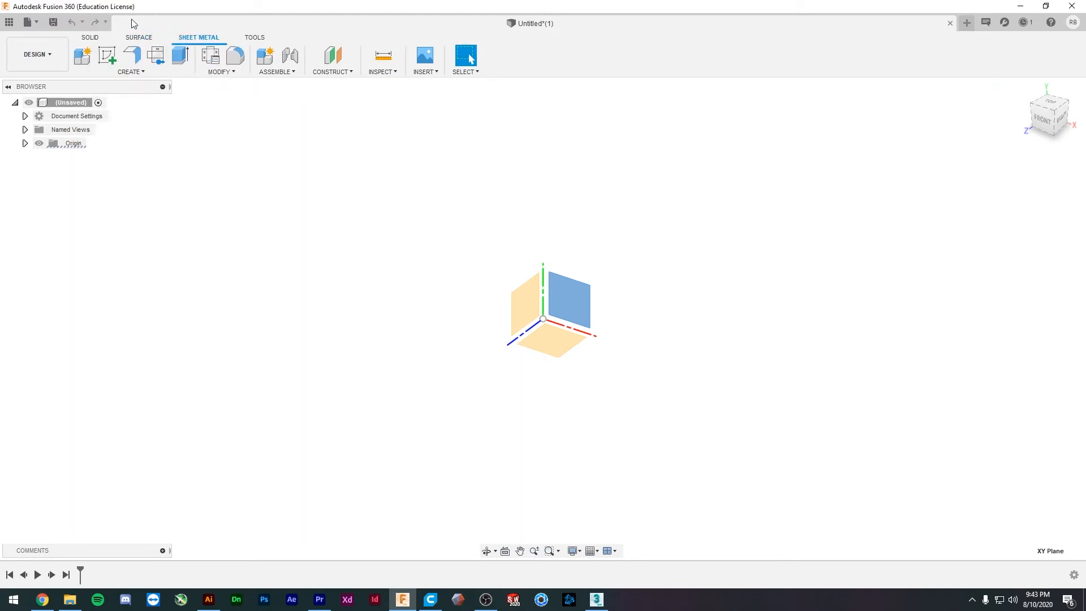
pyautogui.click(158, 73)
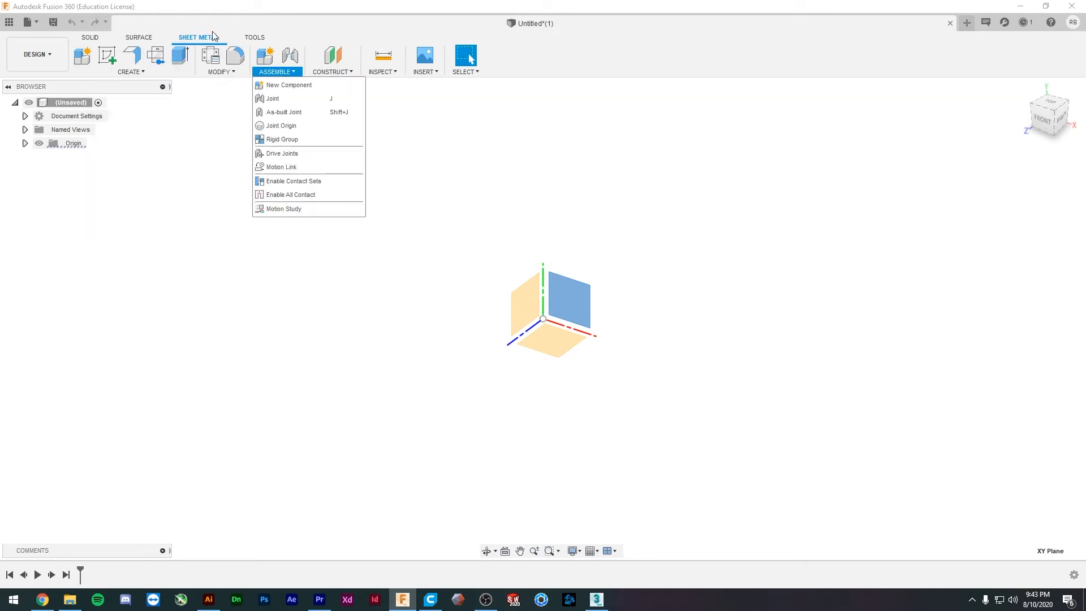
pyautogui.moveTo(218, 72)
pyautogui.click(142, 194)
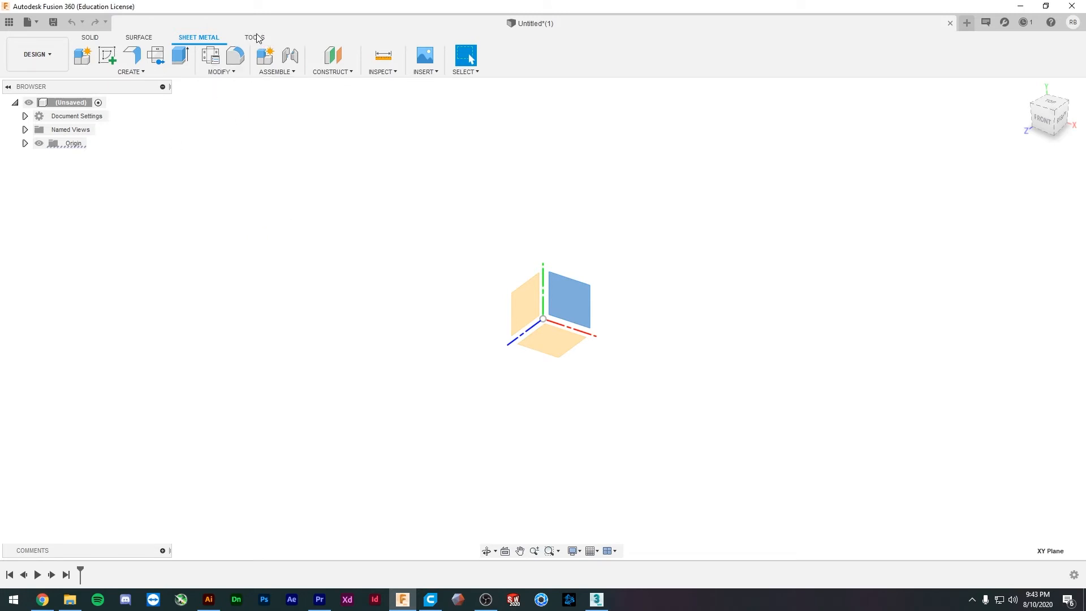
pyautogui.click(256, 38)
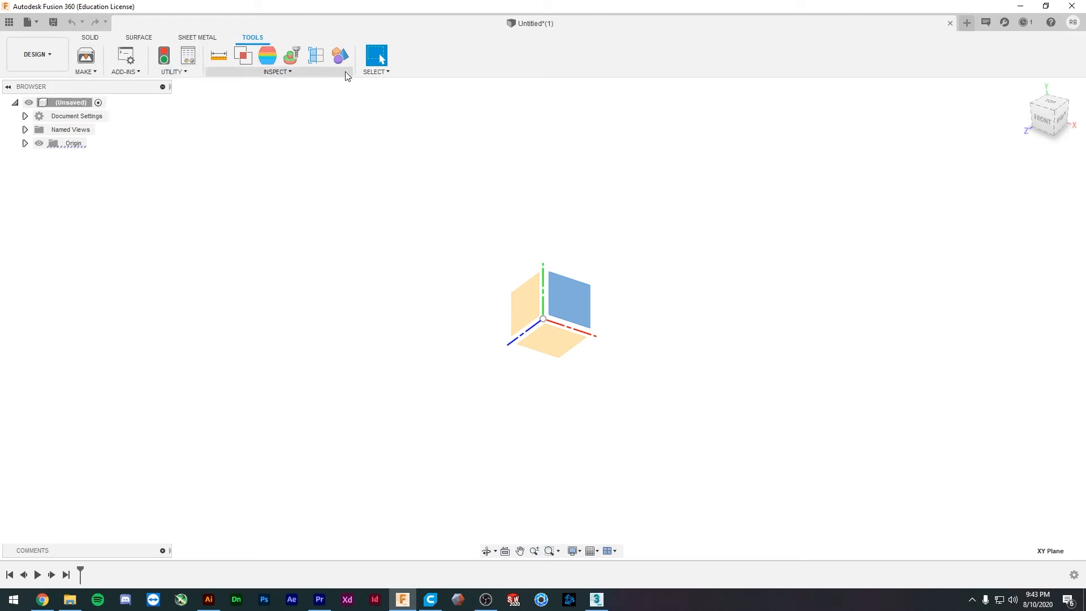
pyautogui.click(94, 68)
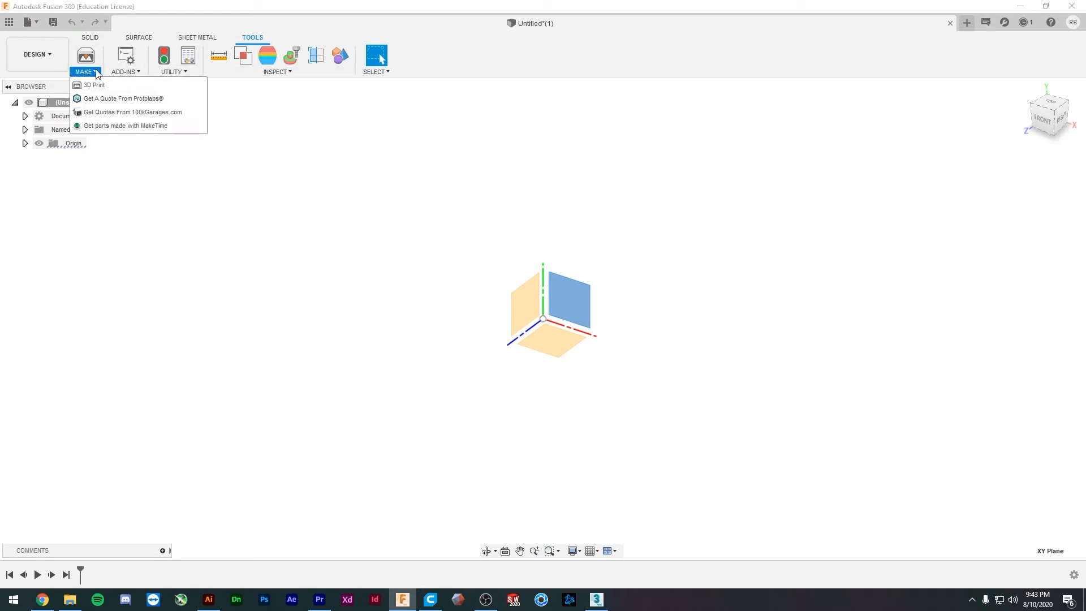
pyautogui.click(89, 37)
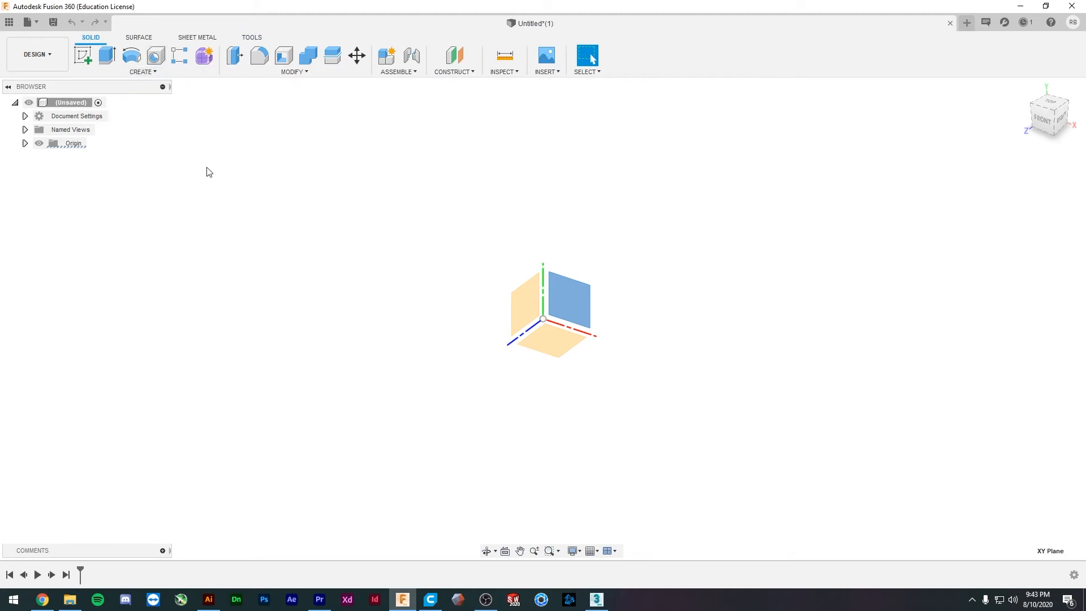
# - Expand the Origin and Named Views folders in the browser and display the TOP and FRONT views
pyautogui.click(25, 144)
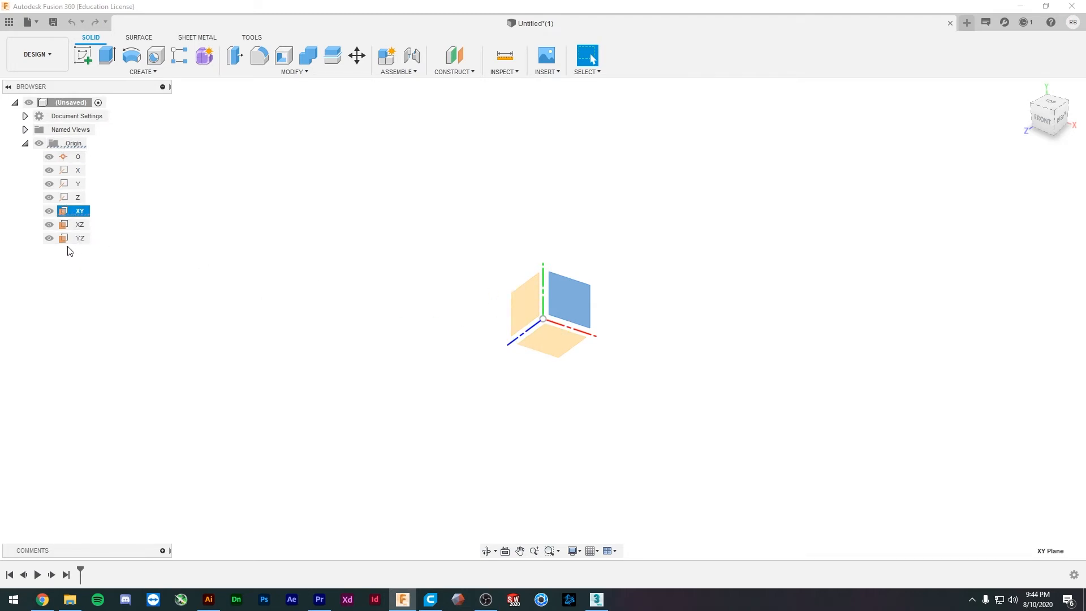
pyautogui.click(25, 131)
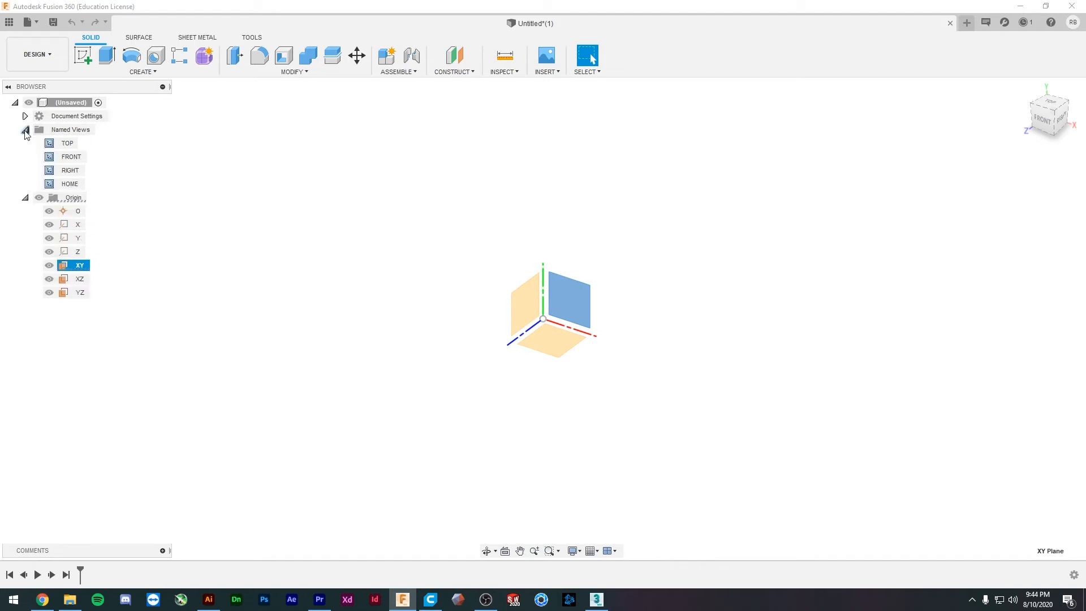
pyautogui.doubleClick(66, 143)
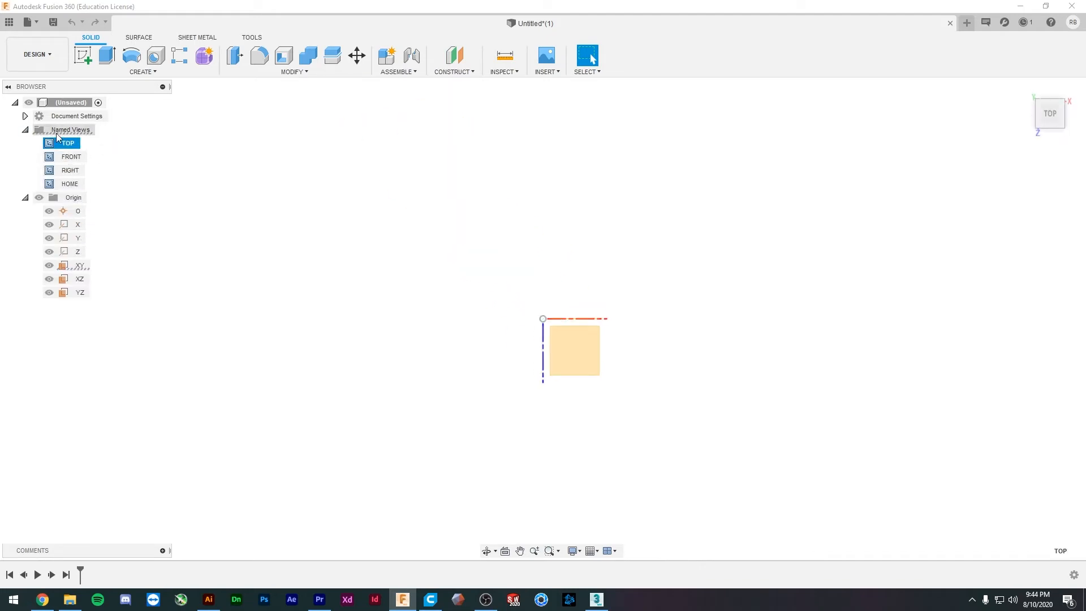
pyautogui.doubleClick(69, 156)
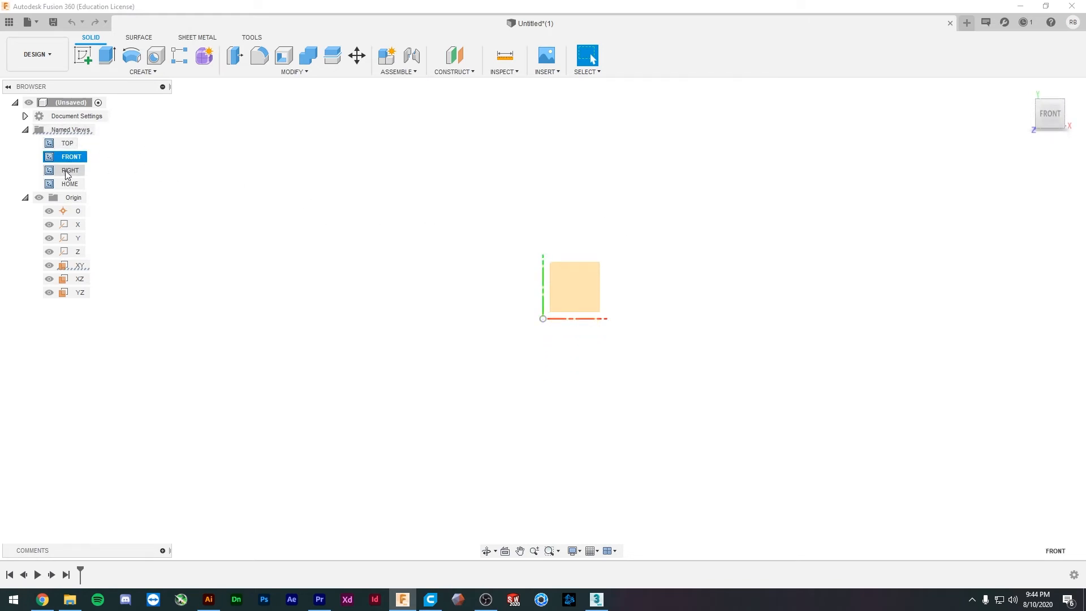
# - Pan, orbit and zoom around the origin planes to try out the view navigation
pyautogui.moveTo(598, 259); pyautogui.dragTo(747, 348, button='middle')
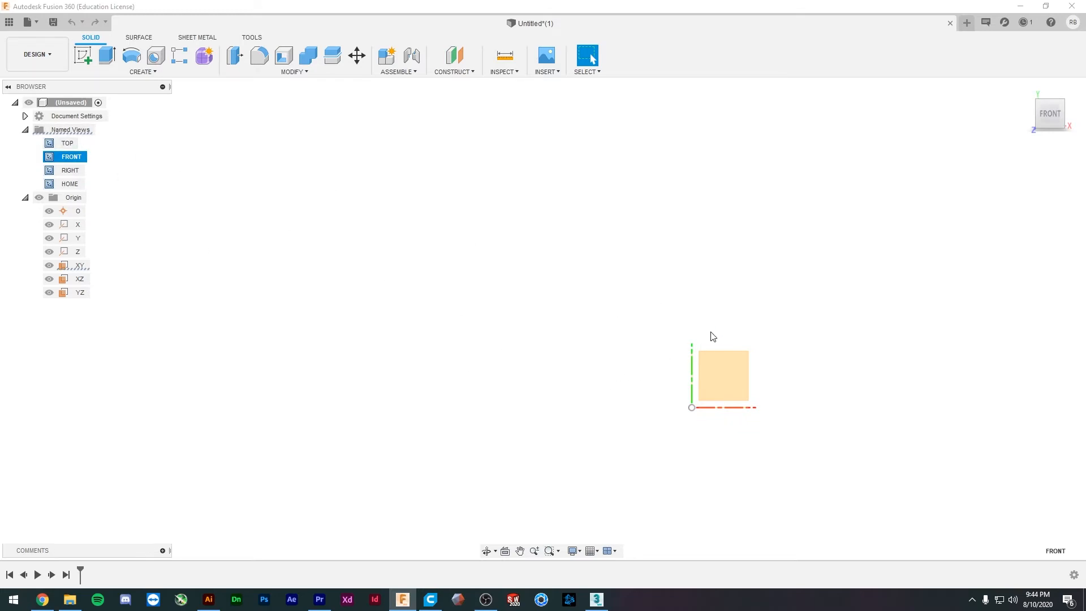
pyautogui.moveTo(713, 336)
pyautogui.mouseDown(button='middle')
pyautogui.moveTo(509, 317)
pyautogui.moveTo(475, 211)
pyautogui.moveTo(541, 262)
pyautogui.moveTo(543, 200)
pyautogui.moveTo(430, 264)
pyautogui.moveTo(568, 301)
pyautogui.moveTo(502, 192)
pyautogui.moveTo(391, 258)
pyautogui.moveTo(563, 303)
pyautogui.moveTo(480, 206)
pyautogui.moveTo(412, 253)
pyautogui.moveTo(524, 252)
pyautogui.moveTo(376, 223)
pyautogui.moveTo(512, 342)
pyautogui.moveTo(552, 303)
pyautogui.moveTo(536, 294)
pyautogui.mouseUp(button='middle')
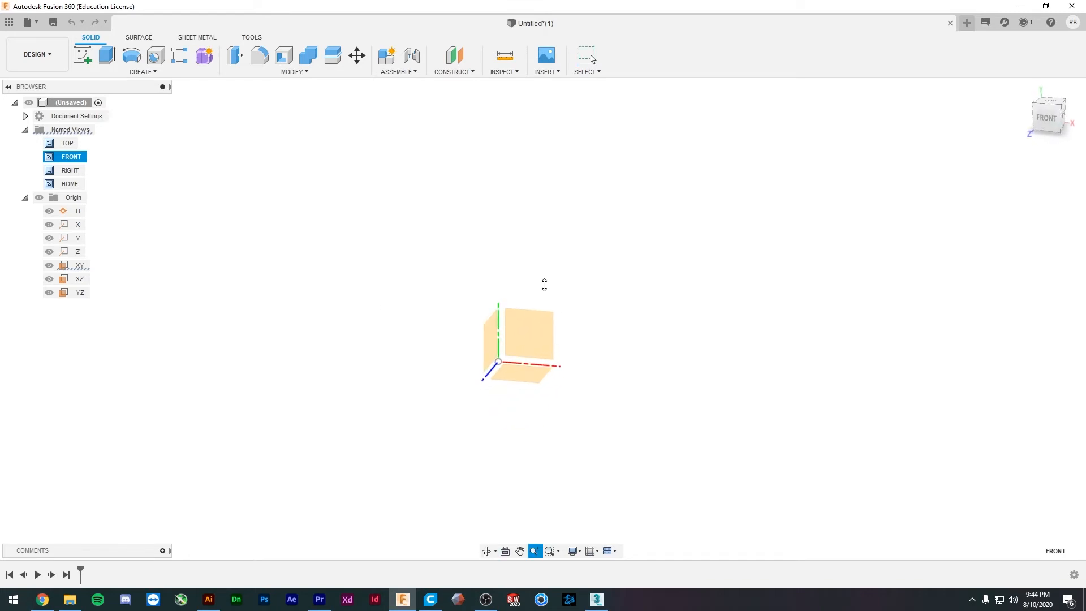
pyautogui.moveTo(560, 264)
pyautogui.mouseDown(button='middle')
pyautogui.moveTo(502, 262)
pyautogui.moveTo(532, 215)
pyautogui.moveTo(518, 240)
pyautogui.moveTo(458, 233)
pyautogui.moveTo(548, 240)
pyautogui.moveTo(576, 260)
pyautogui.mouseUp(button='middle')
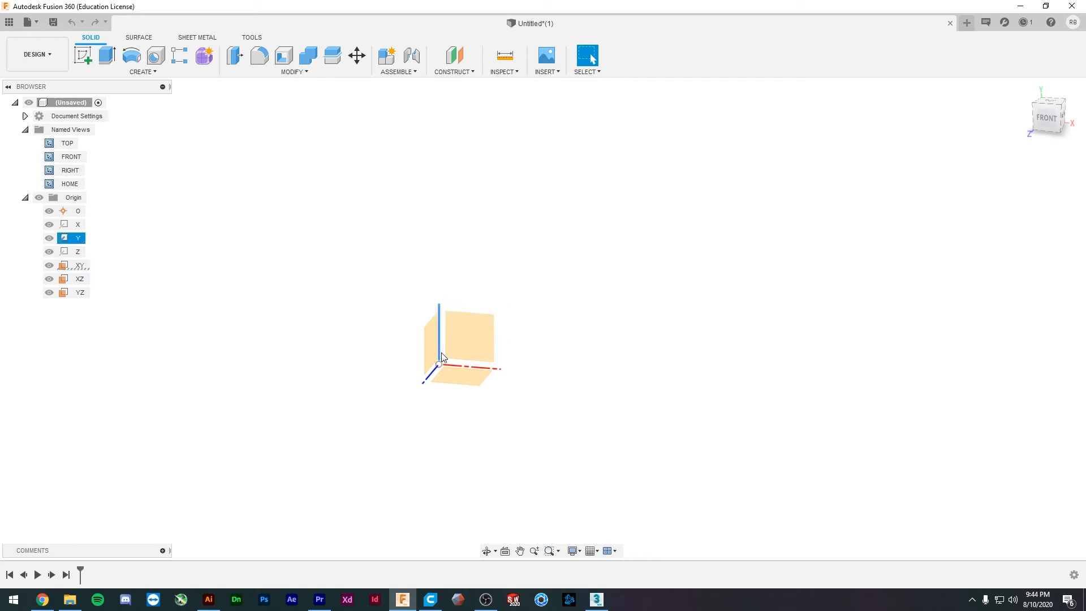
pyautogui.click(430, 353)
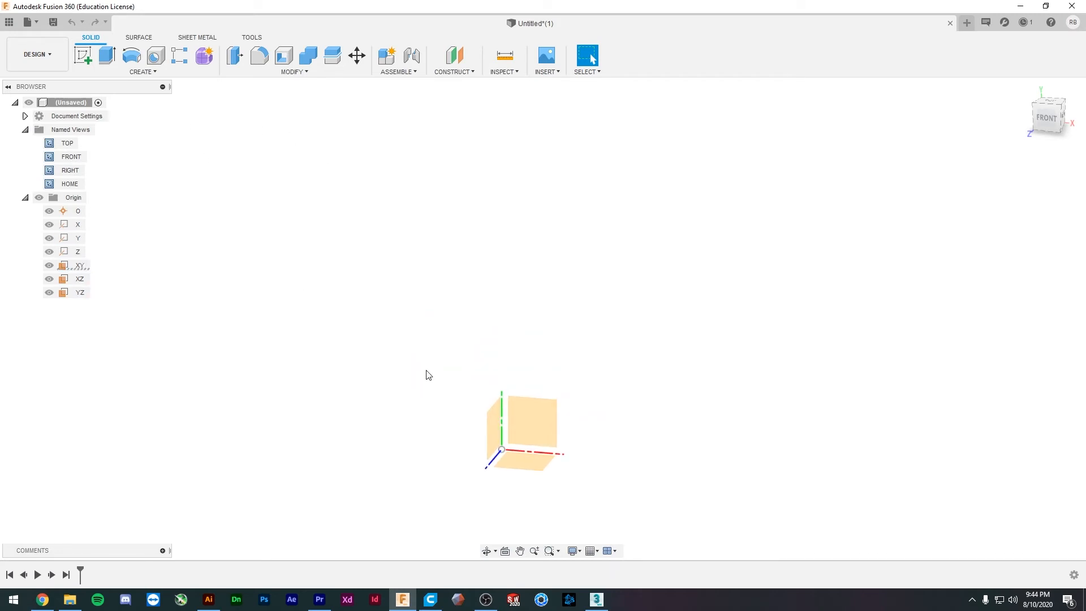
# - Create a new sketch on the XY origin plane, facing it from the front
pyautogui.click(536, 424)
pyautogui.click(1064, 121)
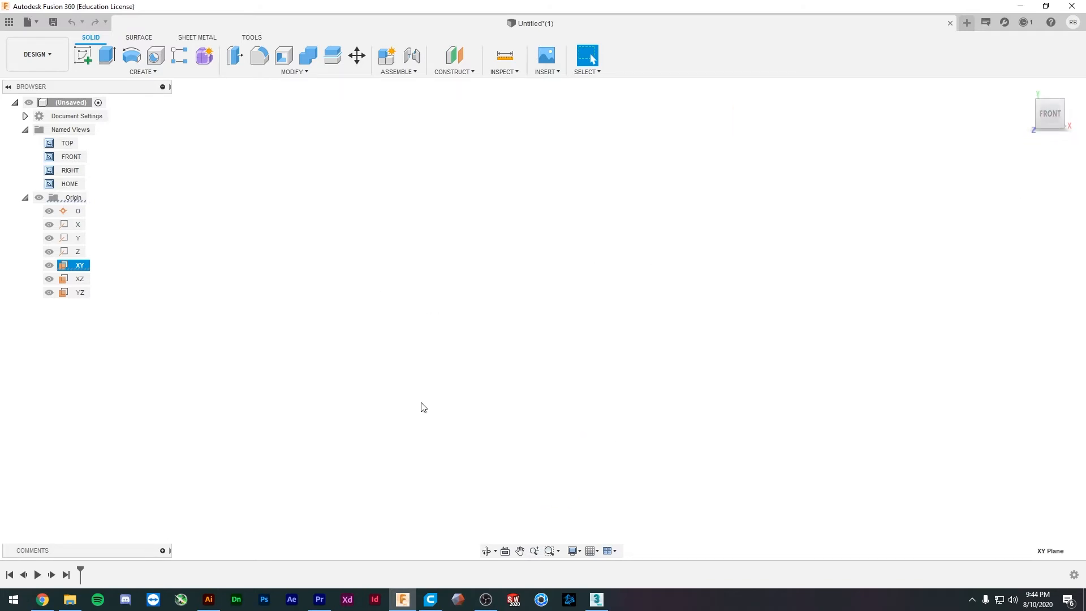
pyautogui.click(1025, 88)
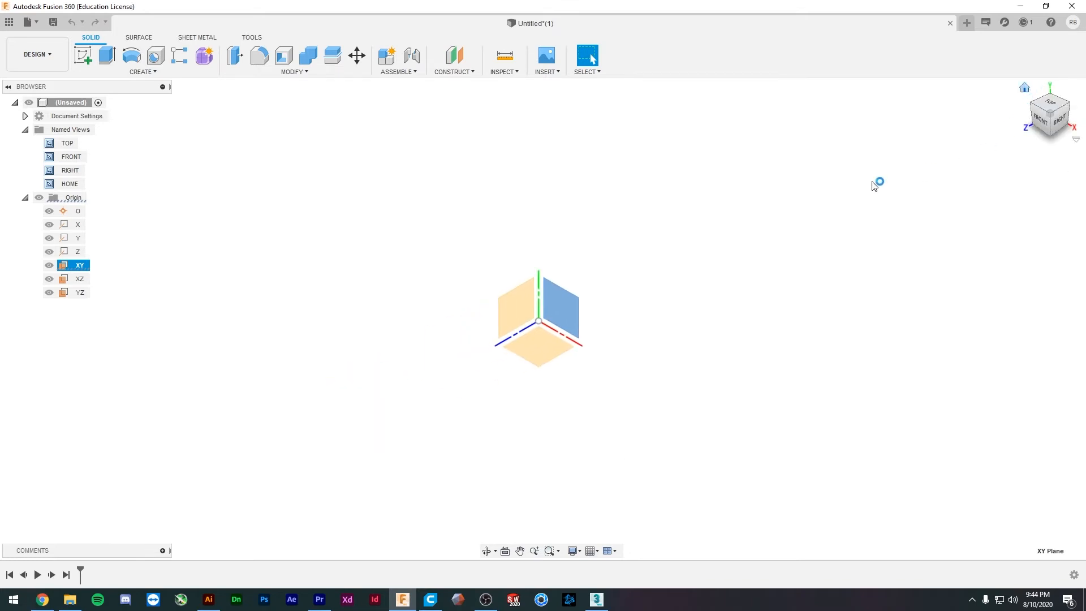
pyautogui.click(1040, 119)
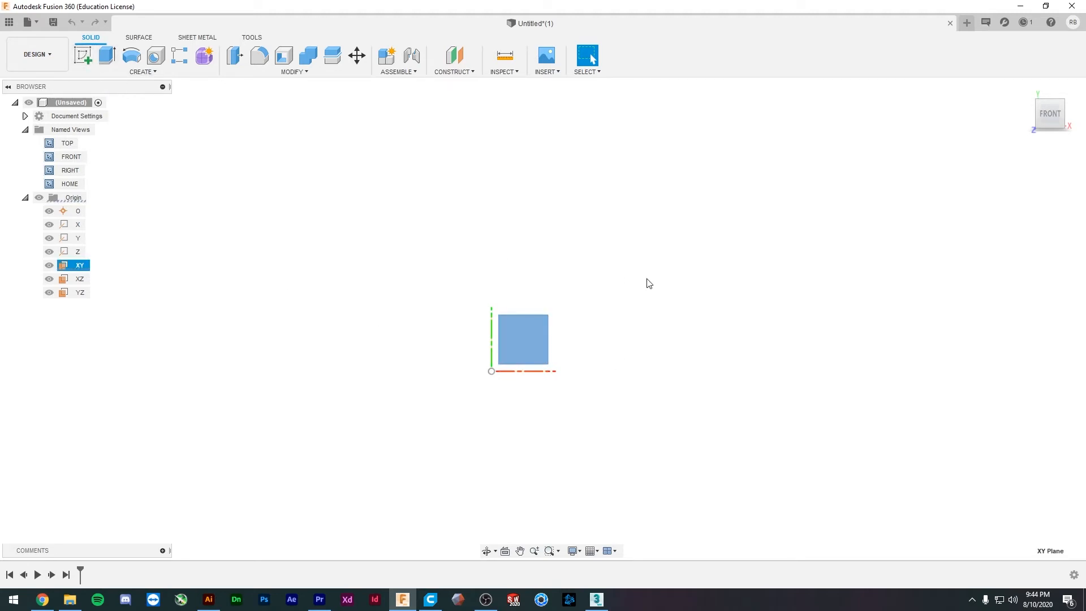
pyautogui.click(82, 55)
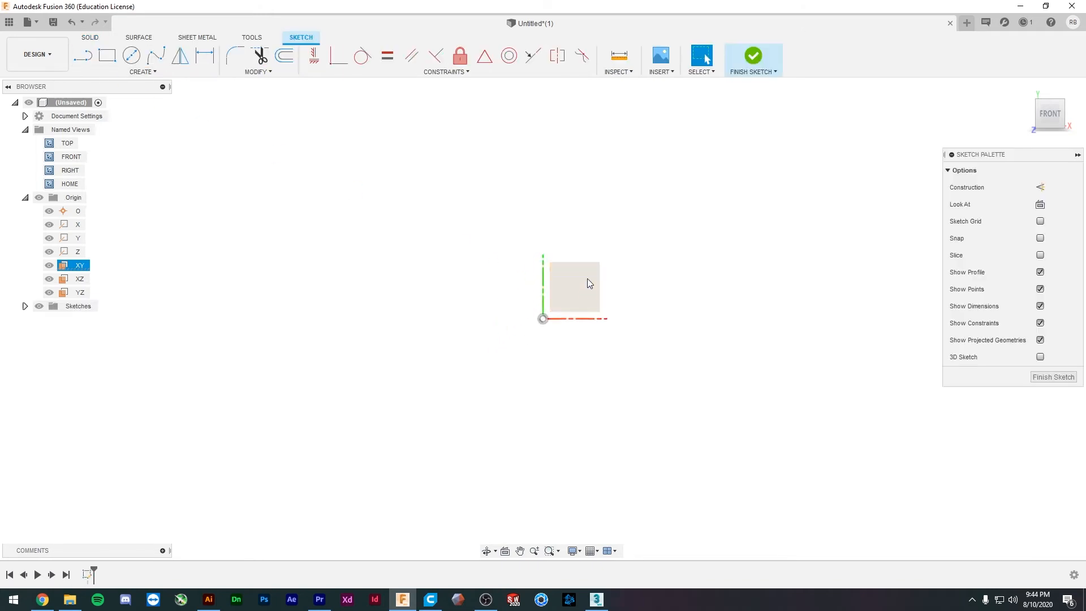
# - Sketch a centre-diameter circle at the origin, about 13.4 mm in diameter
pyautogui.click(134, 57)
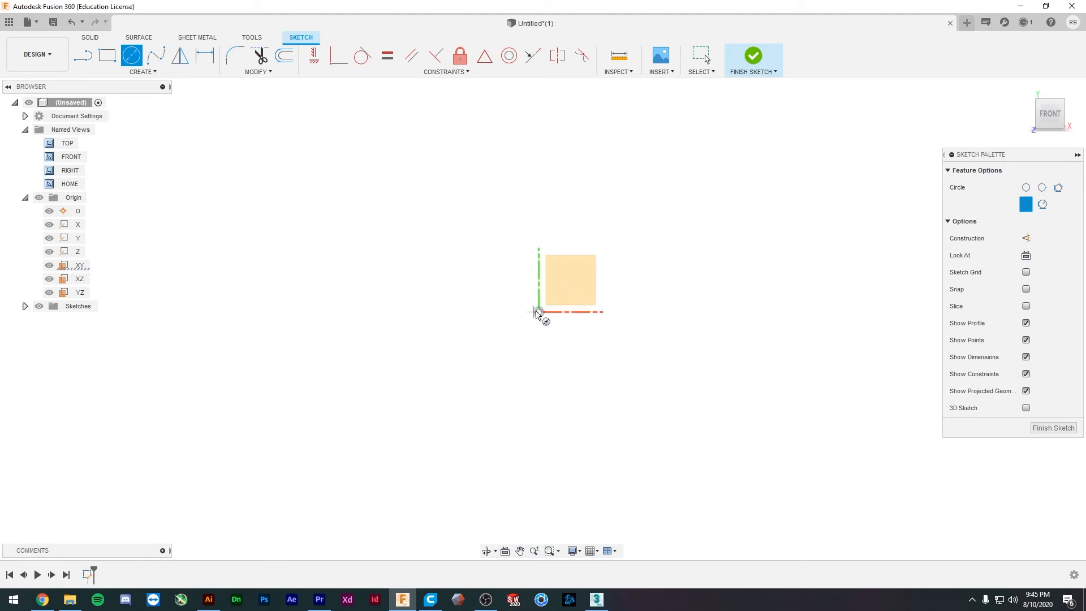
pyautogui.click(539, 311)
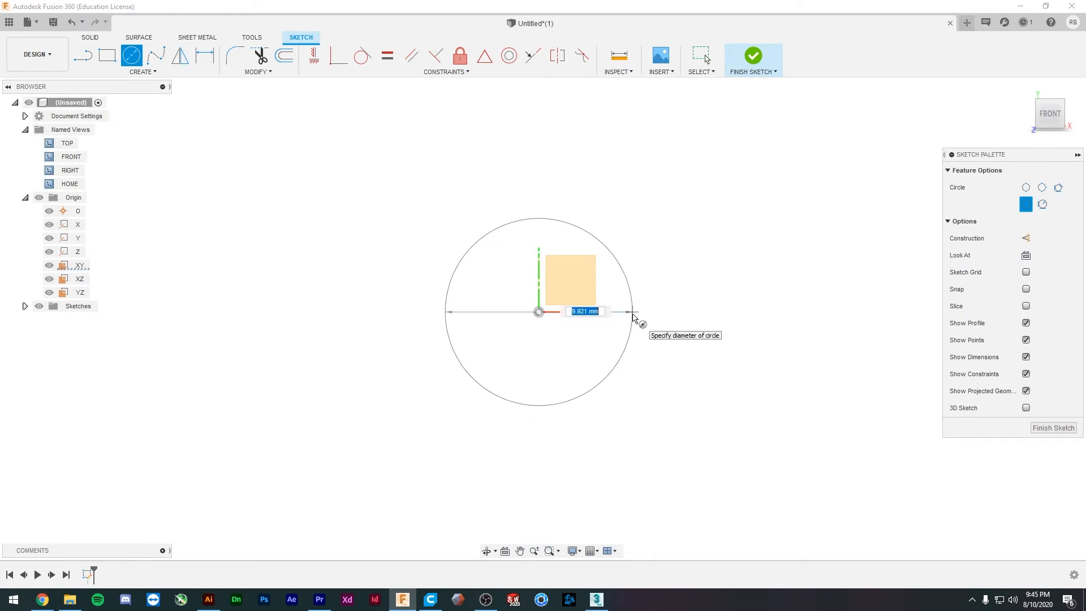
pyautogui.write('10')
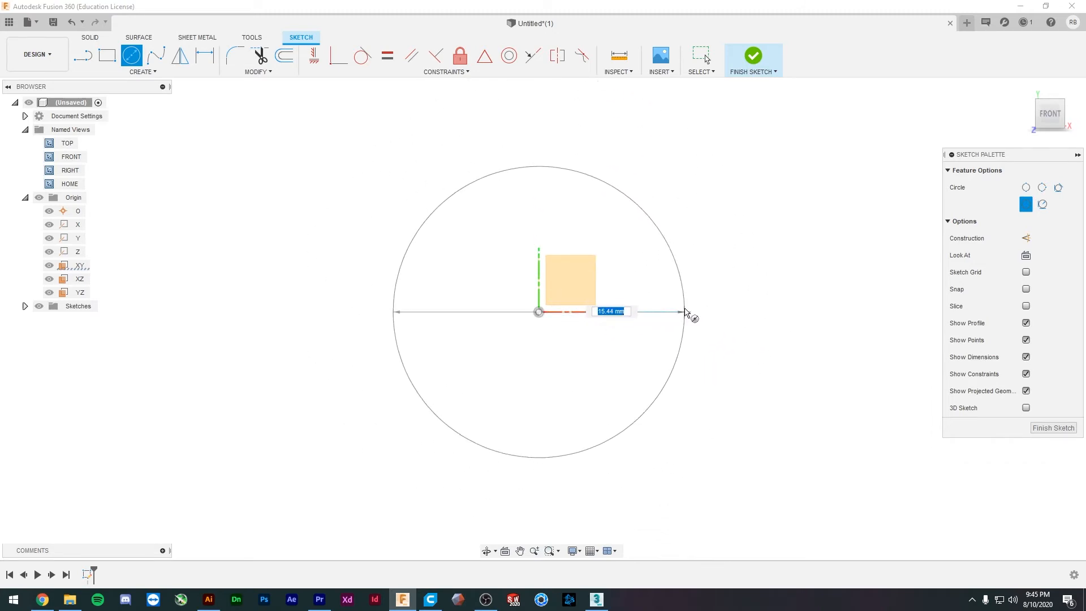
pyautogui.click(666, 312)
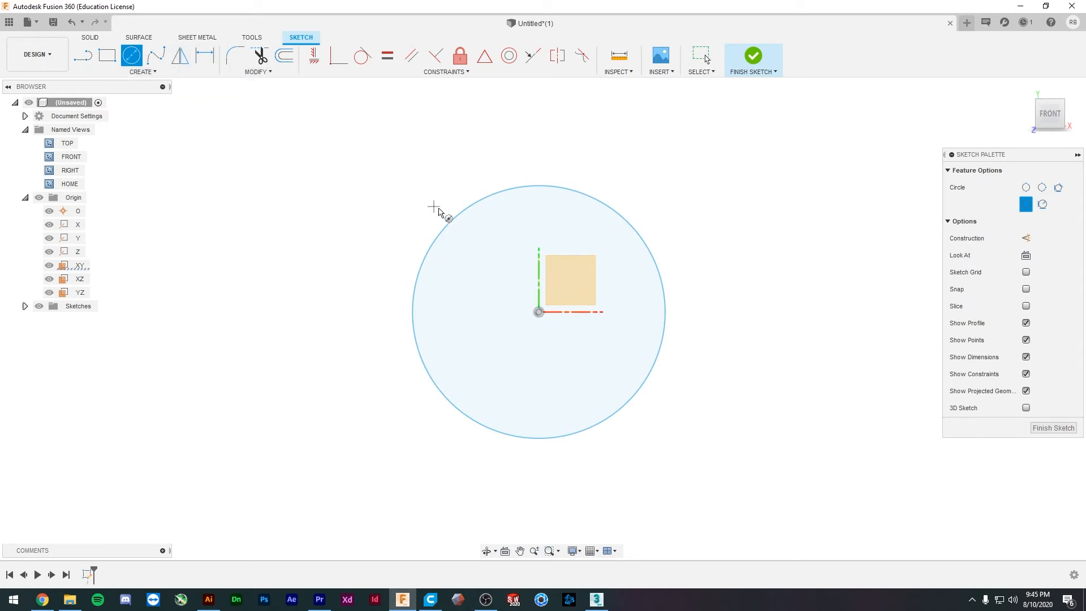
# - Add a diameter dimension to the circle with Sketch Dimension and set it to 10 mm
pyautogui.press('d')
pyautogui.click(171, 74)
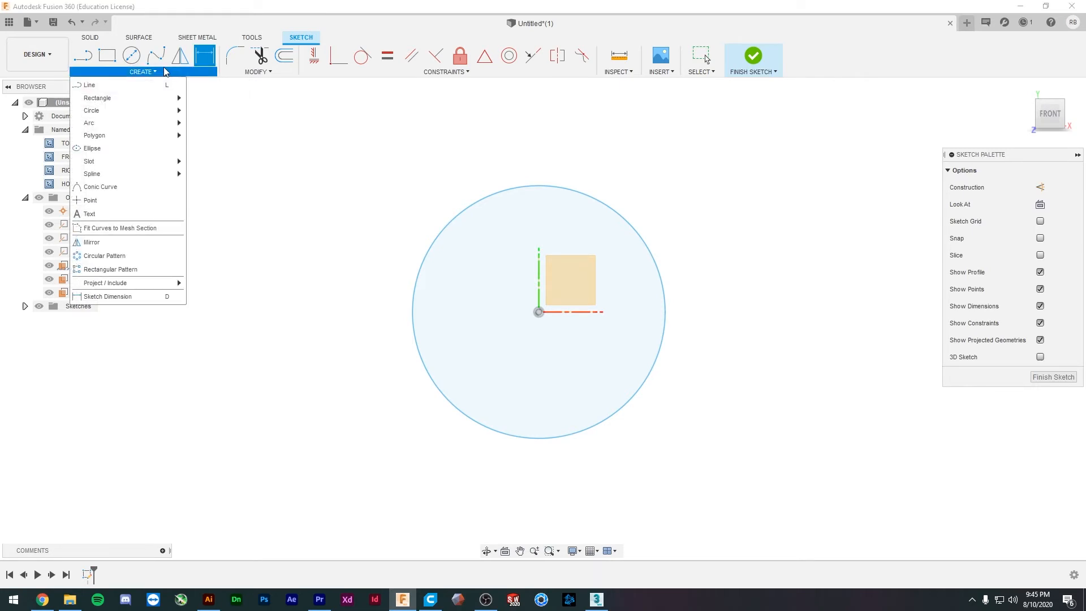
pyautogui.click(166, 71)
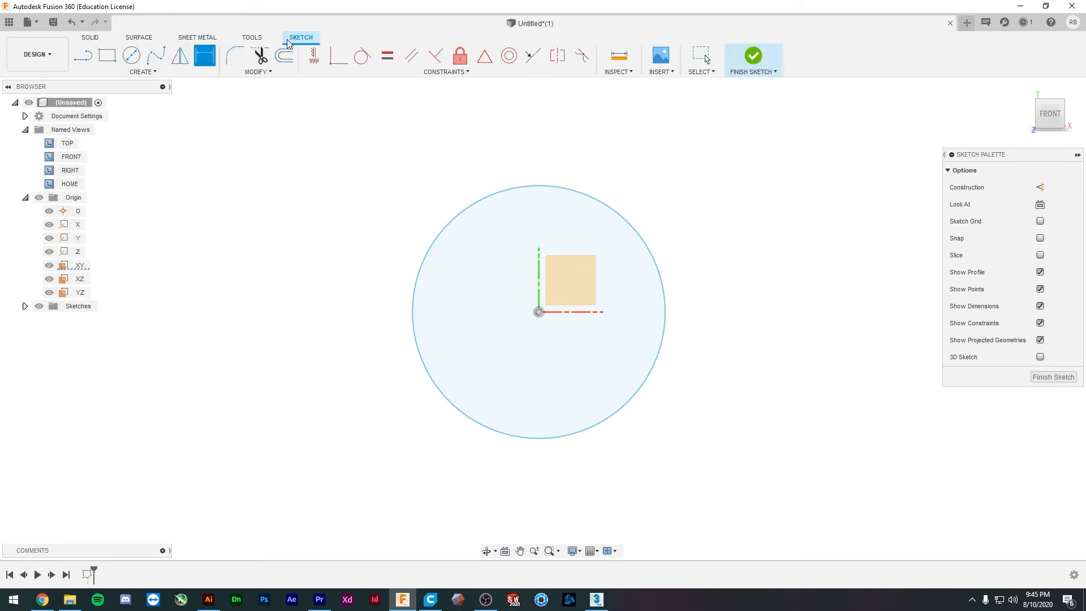
pyautogui.click(179, 60)
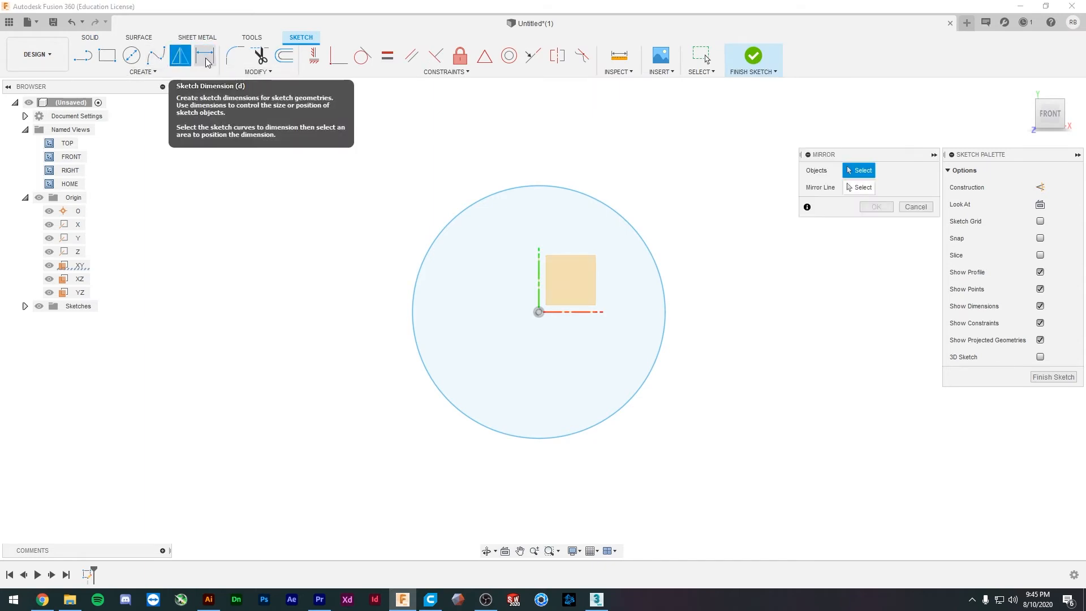
pyautogui.click(206, 58)
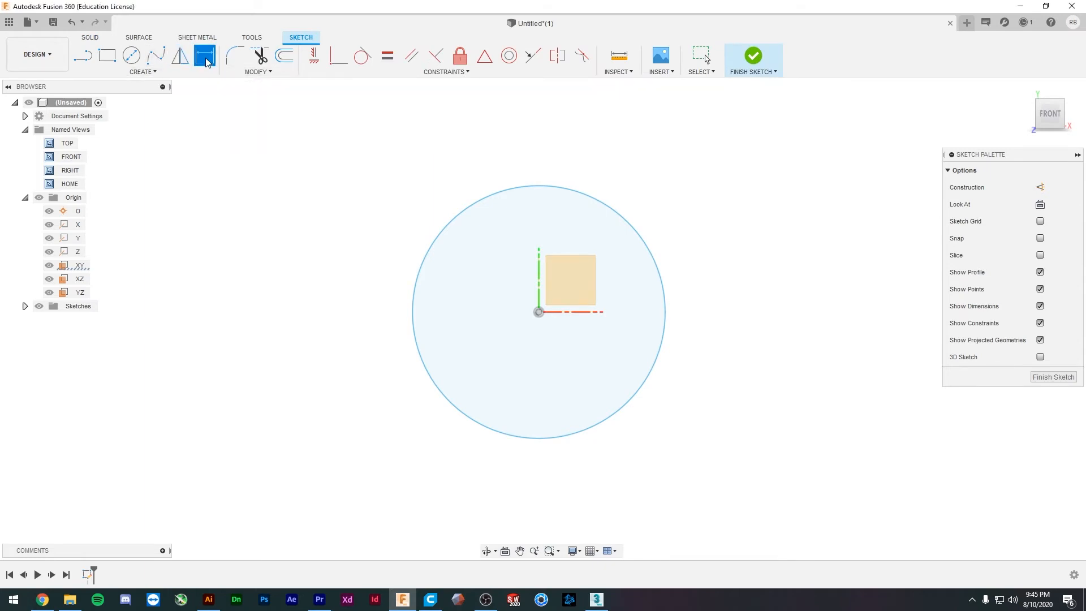
pyautogui.click(444, 230)
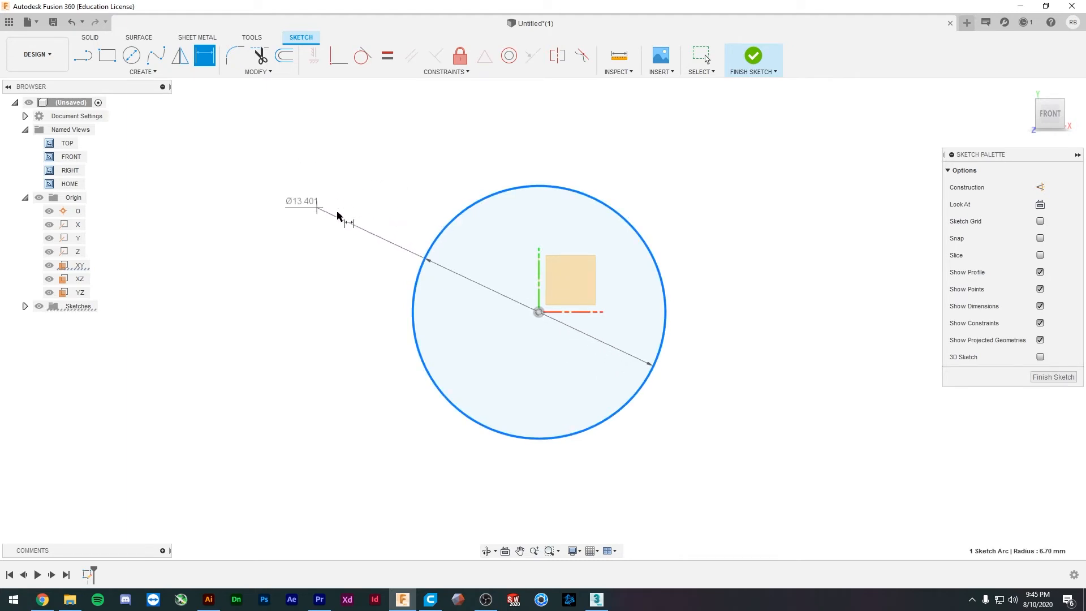
pyautogui.click(356, 202)
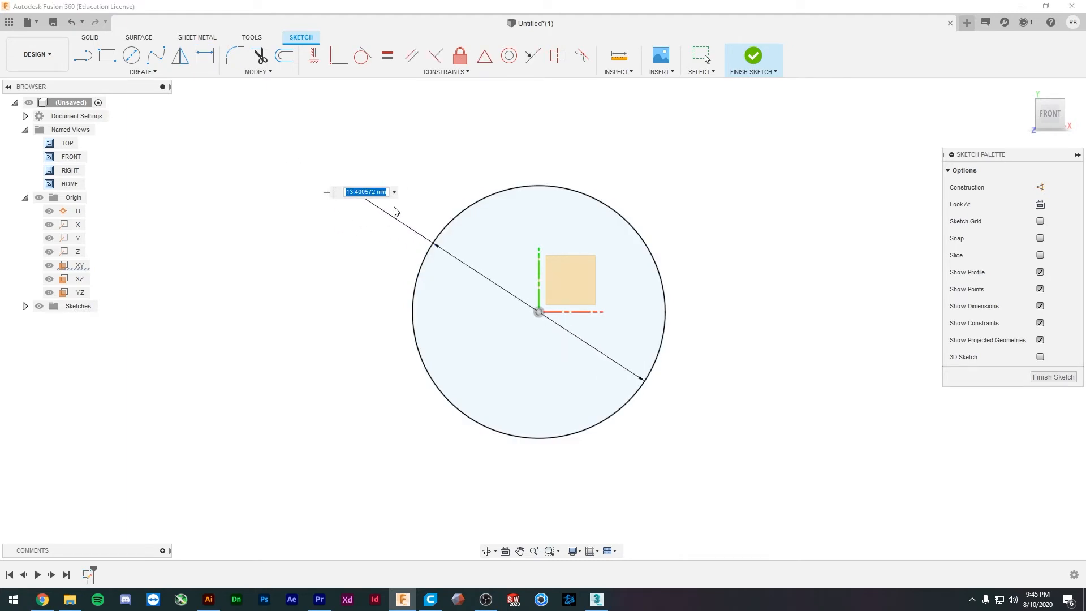
pyautogui.write('10')
pyautogui.press('Return')
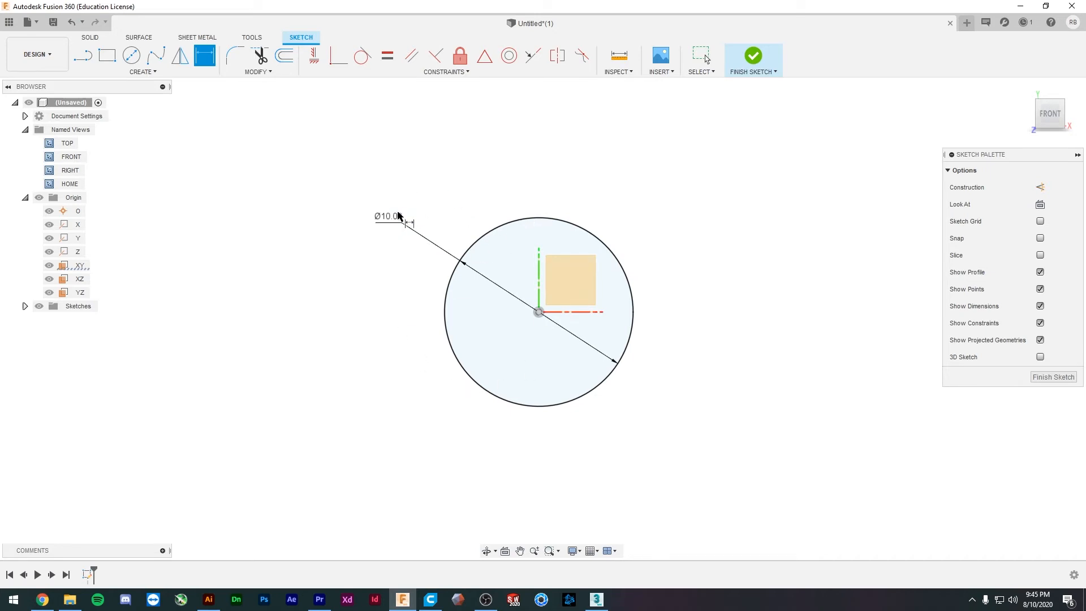
# - Try to add a second diameter dimension to the circle and decline creating it as a driven dimension
pyautogui.click(616, 258)
pyautogui.click(711, 215)
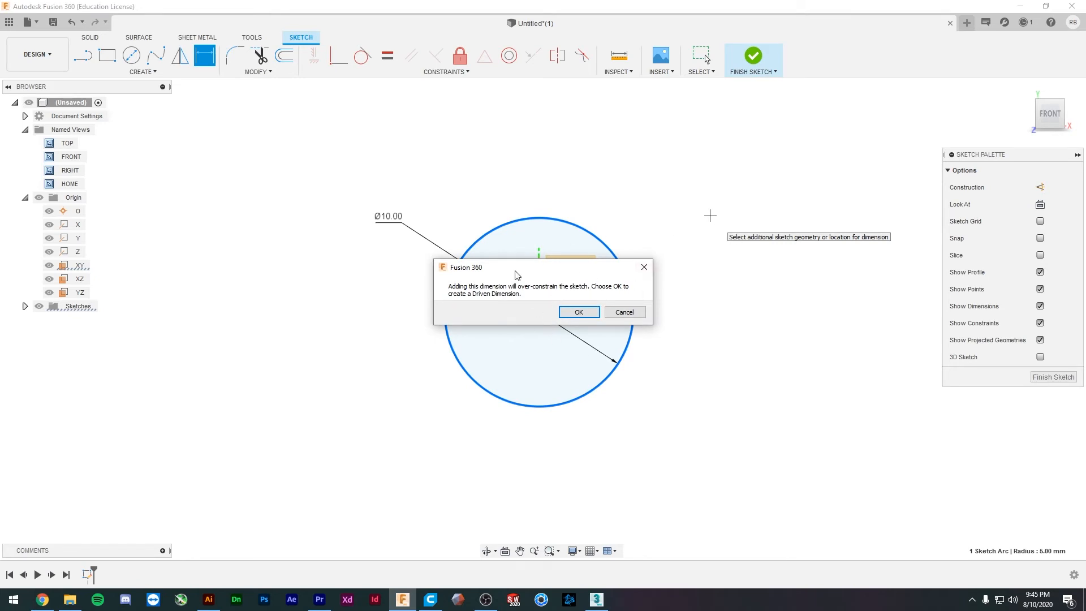
pyautogui.moveTo(516, 275); pyautogui.dragTo(517, 146)
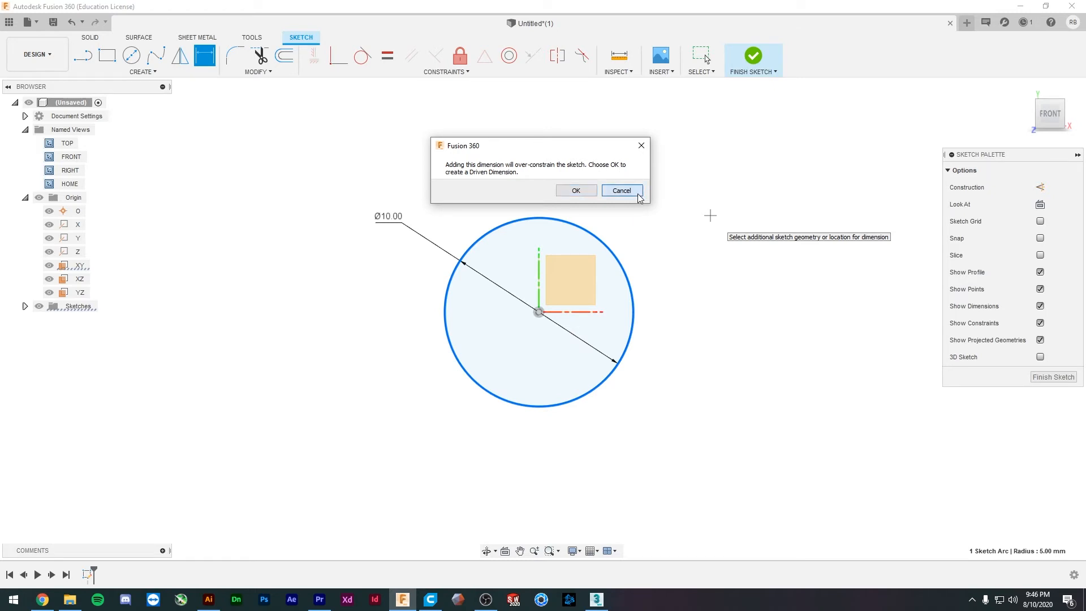
pyautogui.click(622, 190)
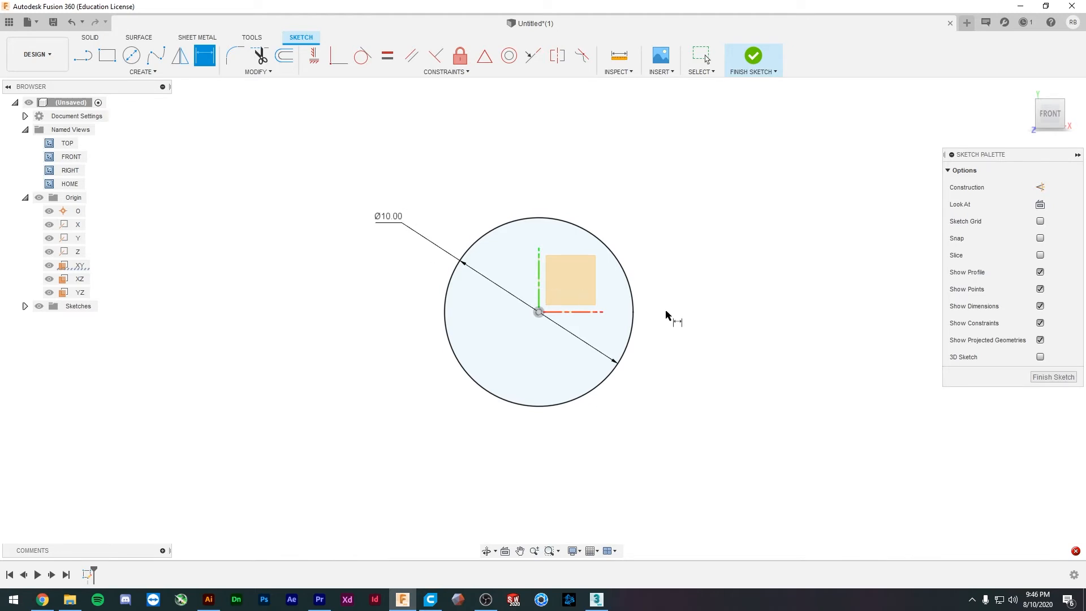
pyautogui.click(627, 355)
# - Finish the circle sketch and return to the solid modelling tools with the profile seen at an angle
pyautogui.moveTo(613, 340)
pyautogui.keyDown('shift'); pyautogui.mouseDown(button='middle')
pyautogui.moveTo(613, 322)
pyautogui.moveTo(582, 332)
pyautogui.moveTo(509, 239)
pyautogui.mouseUp(button='middle'); pyautogui.keyUp('shift')
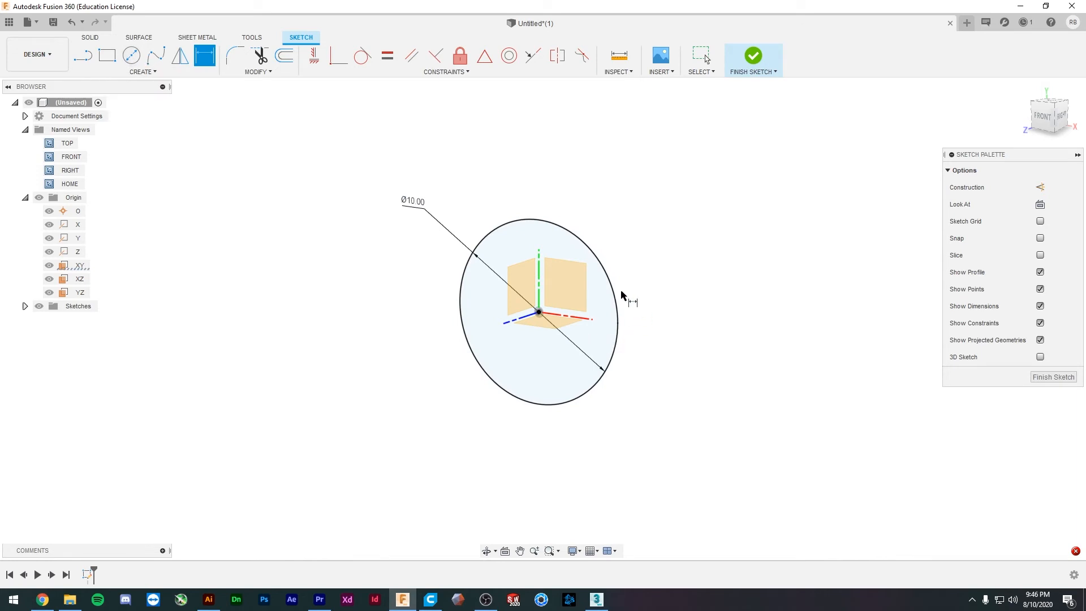
pyautogui.click(753, 57)
pyautogui.moveTo(669, 400)
pyautogui.keyDown('shift'); pyautogui.mouseDown(button='middle')
pyautogui.moveTo(613, 347)
pyautogui.moveTo(553, 378)
pyautogui.mouseUp(button='middle'); pyautogui.keyUp('shift')
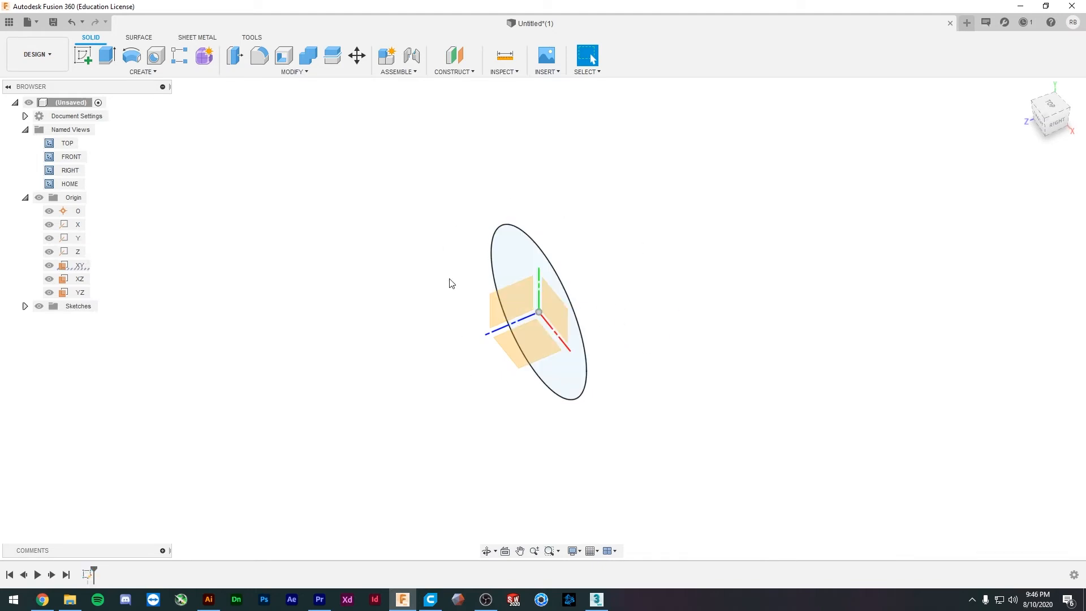
pyautogui.click(533, 257)
pyautogui.click(605, 212)
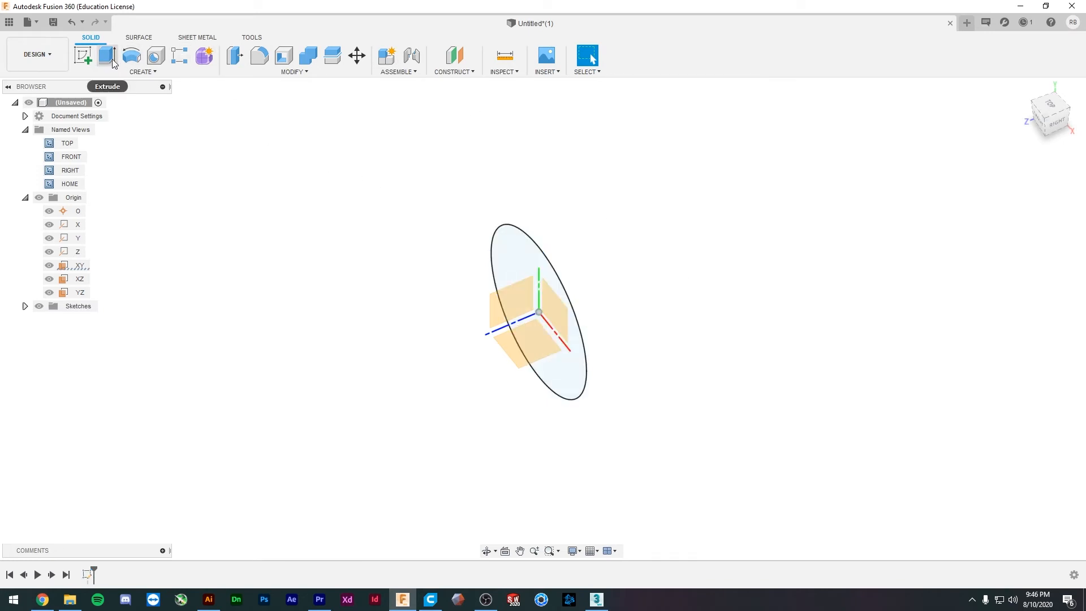
# - Extrude the circle profile 20 mm to one side as a new body
pyautogui.click(144, 72)
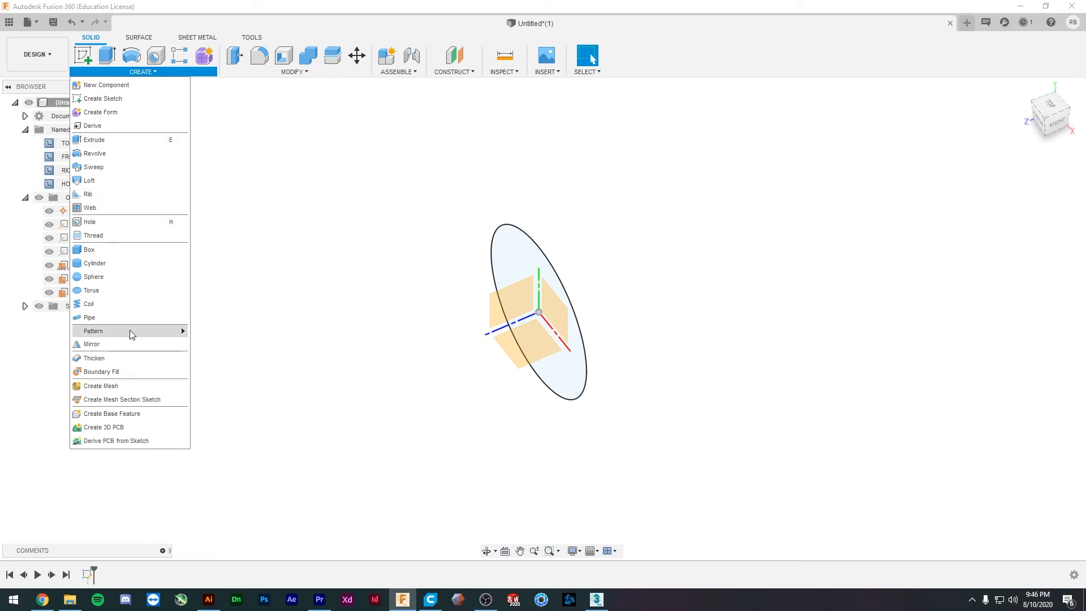
pyautogui.click(120, 147)
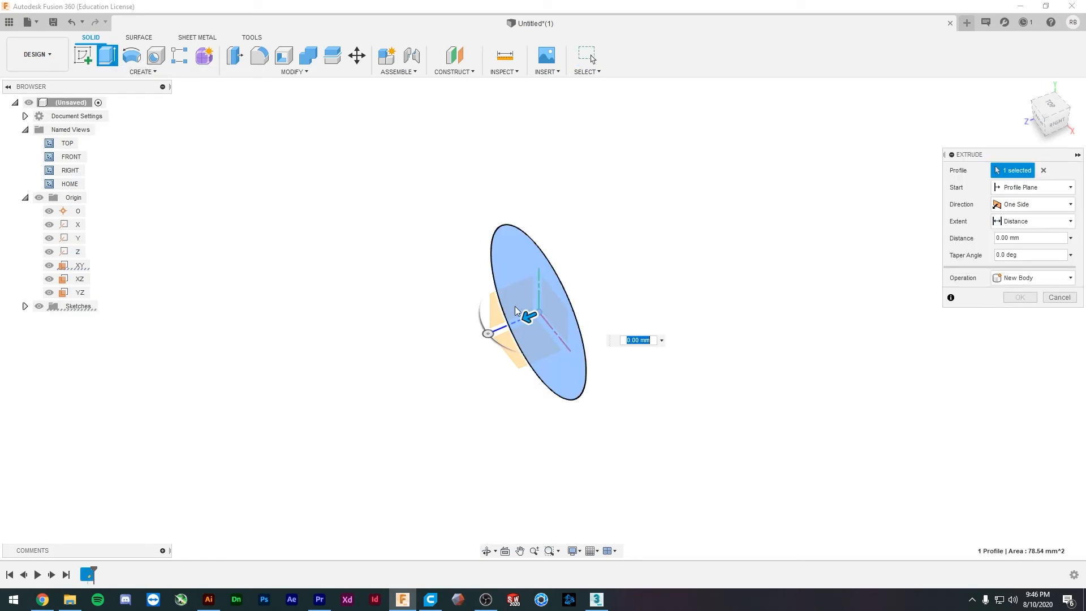
pyautogui.moveTo(529, 317); pyautogui.dragTo(205, 410)
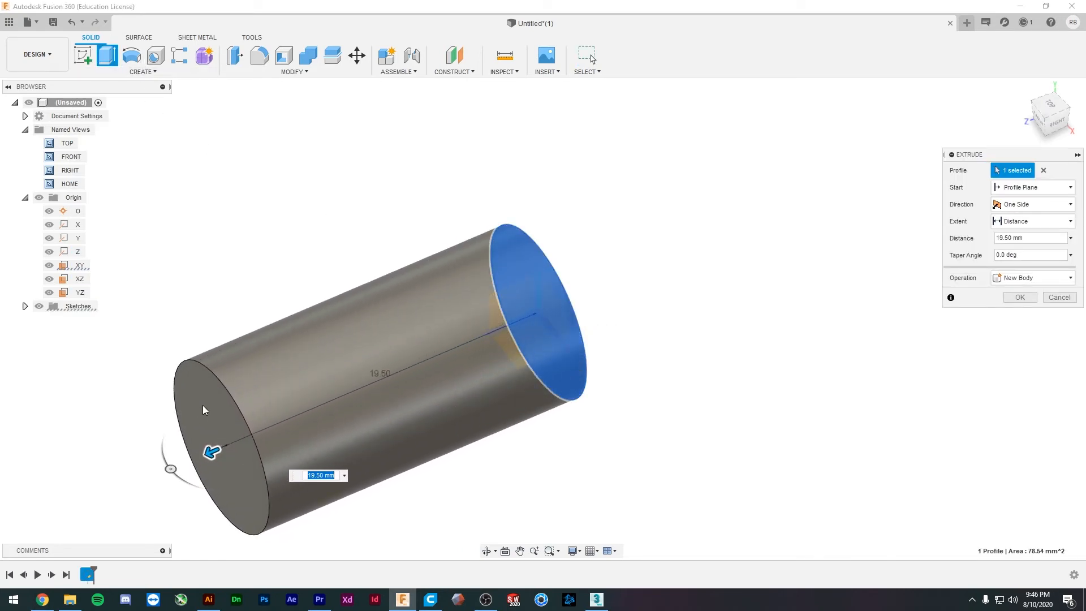
pyautogui.scroll(-2, 410, 374)
pyautogui.keyDown('shift'); pyautogui.moveTo(411, 373); pyautogui.dragTo(382, 359, button='middle'); pyautogui.keyUp('shift')
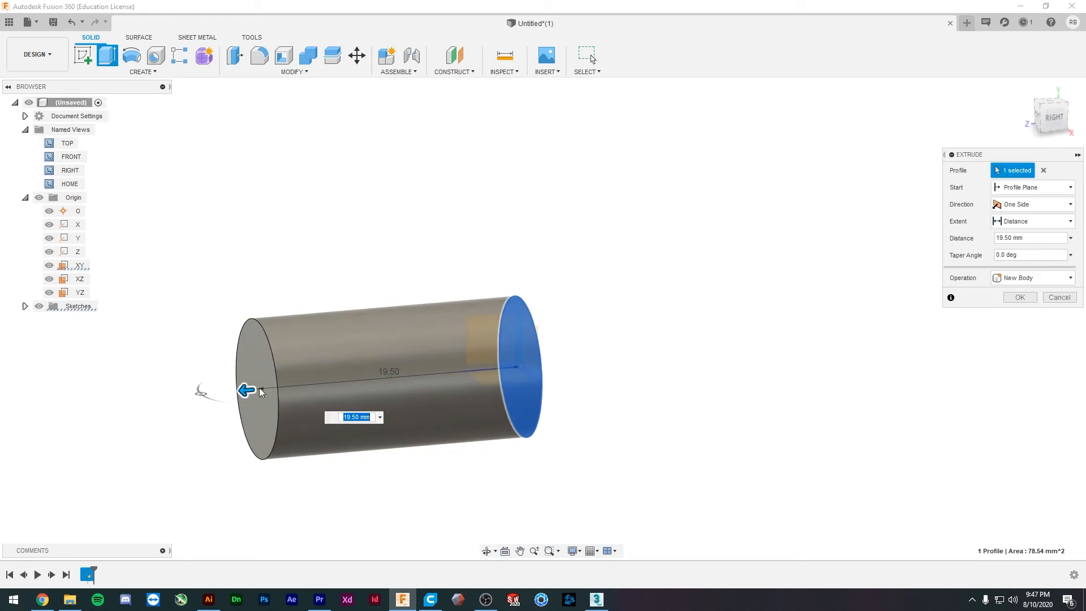
pyautogui.write('-20')
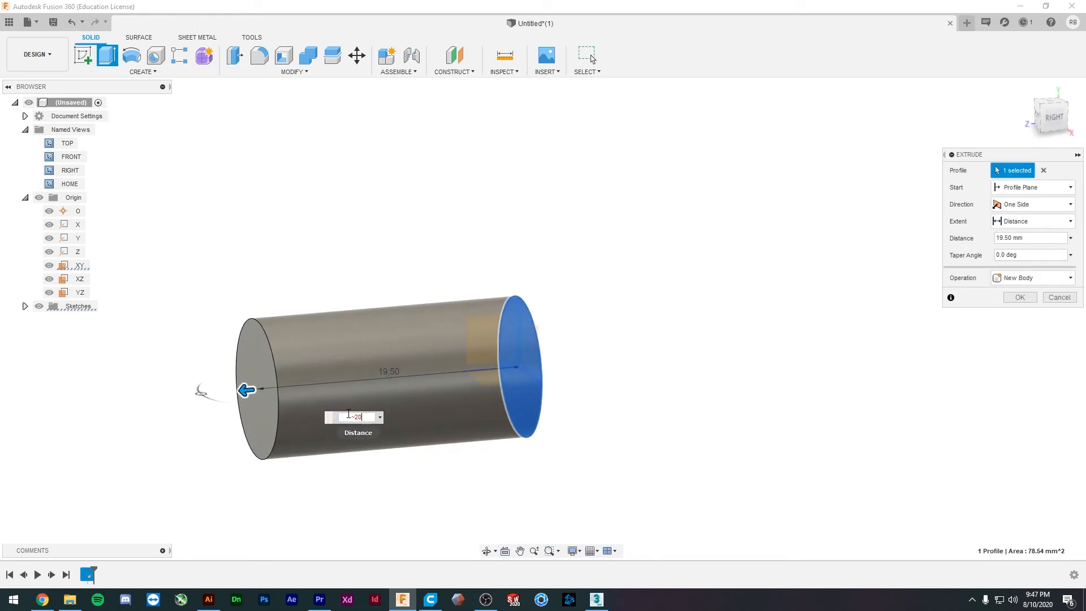
pyautogui.press('Return')
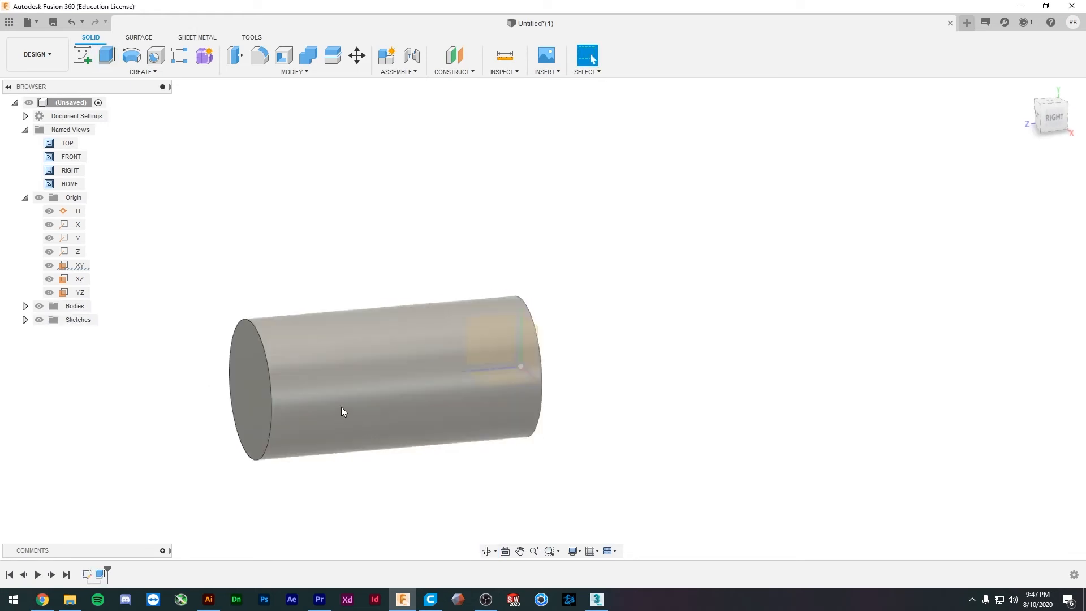
pyautogui.click(349, 365)
pyautogui.click(325, 164)
pyautogui.keyDown('shift'); pyautogui.moveTo(413, 280); pyautogui.dragTo(465, 338, button='middle'); pyautogui.keyUp('shift')
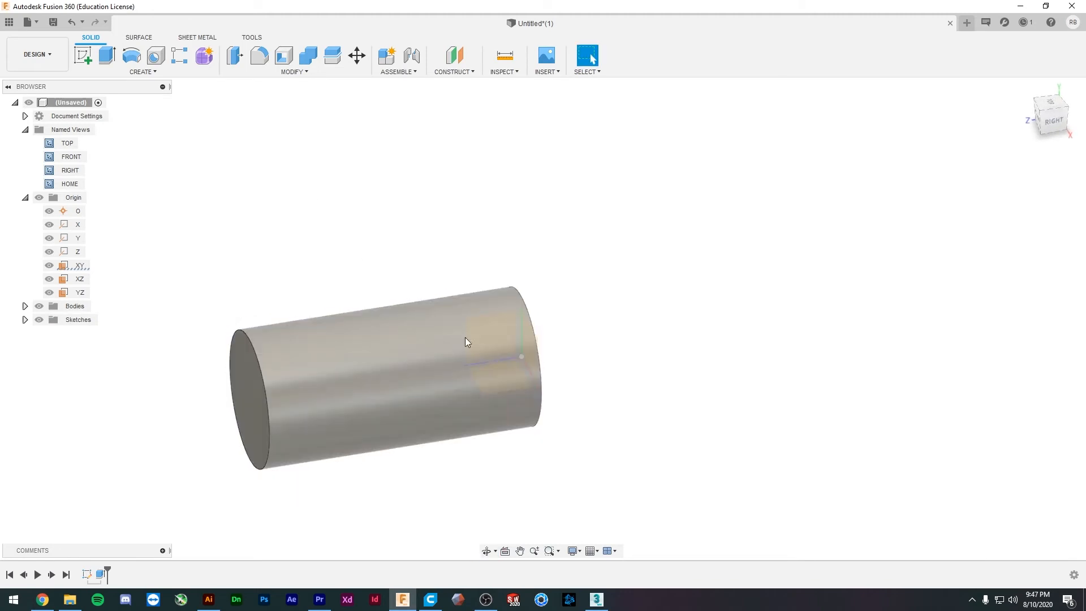
pyautogui.click(461, 334)
pyautogui.click(436, 276)
pyautogui.keyDown('shift'); pyautogui.moveTo(279, 245); pyautogui.dragTo(294, 240, button='middle'); pyautogui.keyUp('shift')
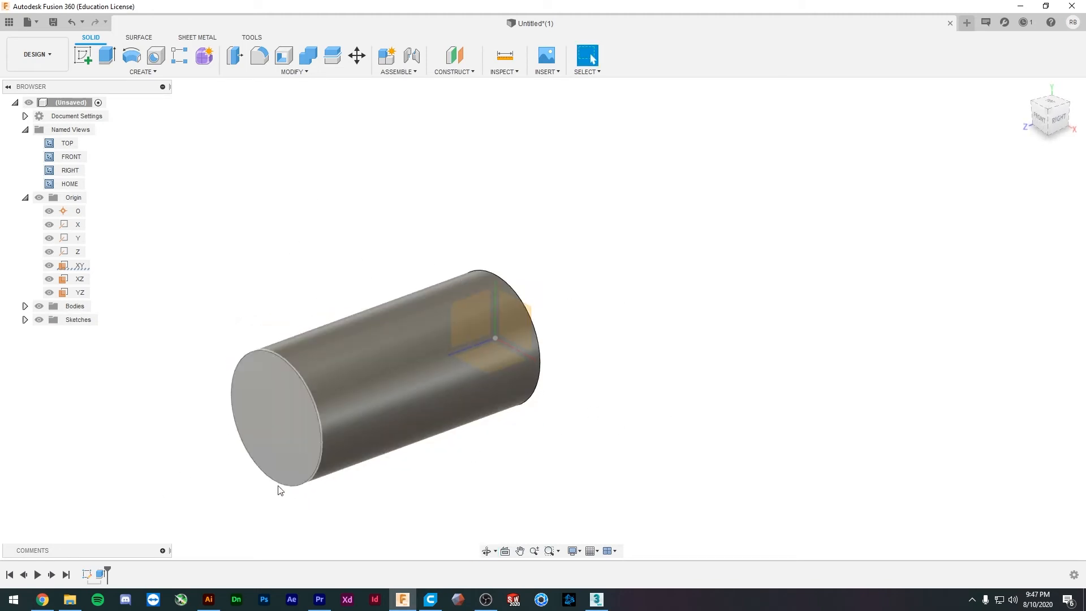
# - Reopen the cylinder's extrude feature for editing and set its distance to 40 mm
pyautogui.doubleClick(102, 575)
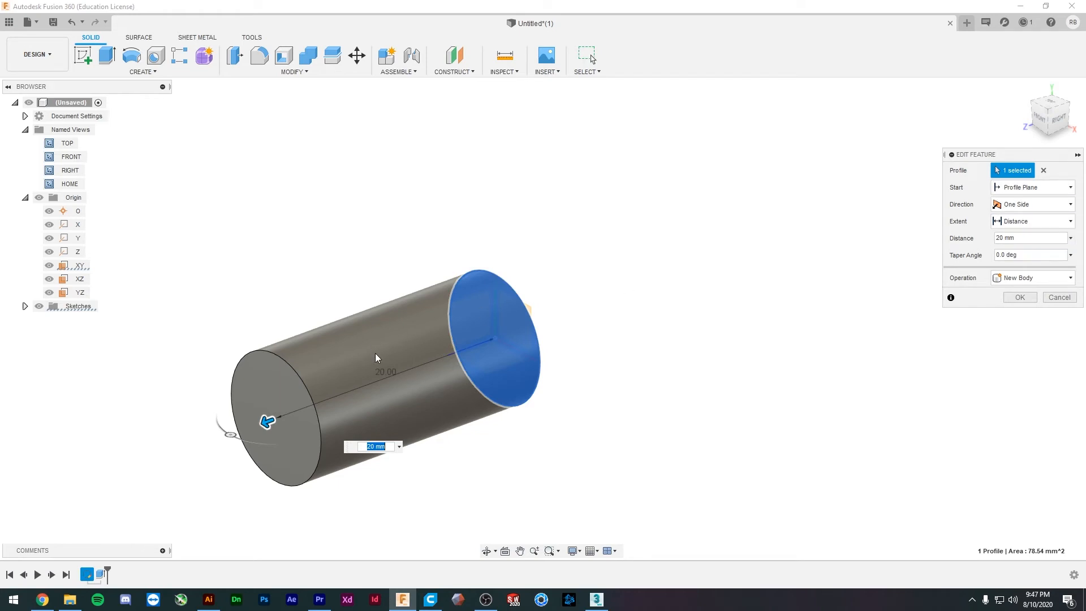
pyautogui.click(1027, 239)
pyautogui.write('40')
pyautogui.click(1029, 254)
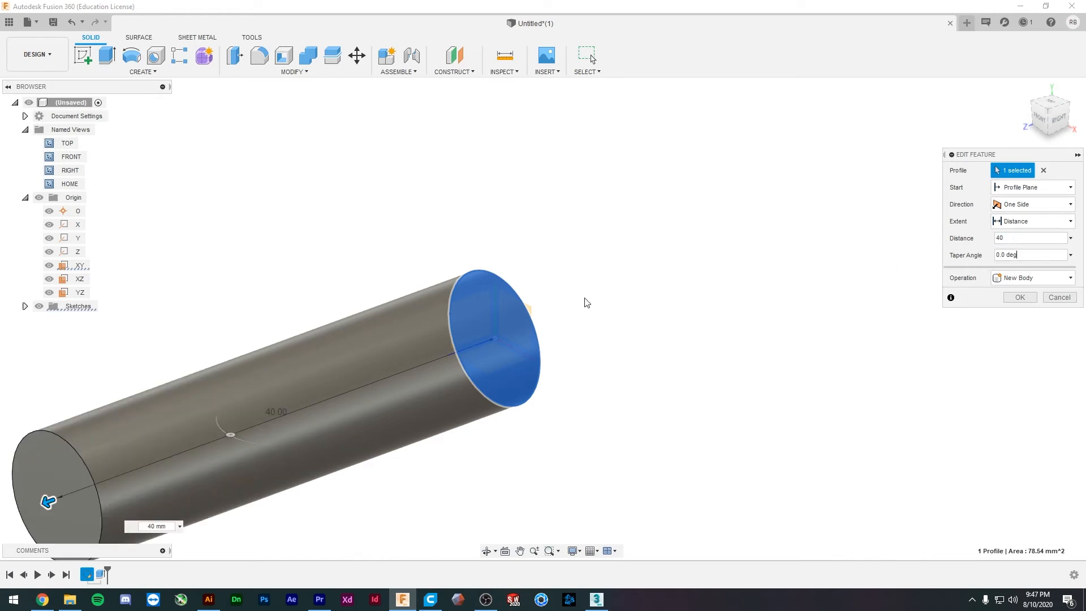
pyautogui.scroll(-3, 437, 367)
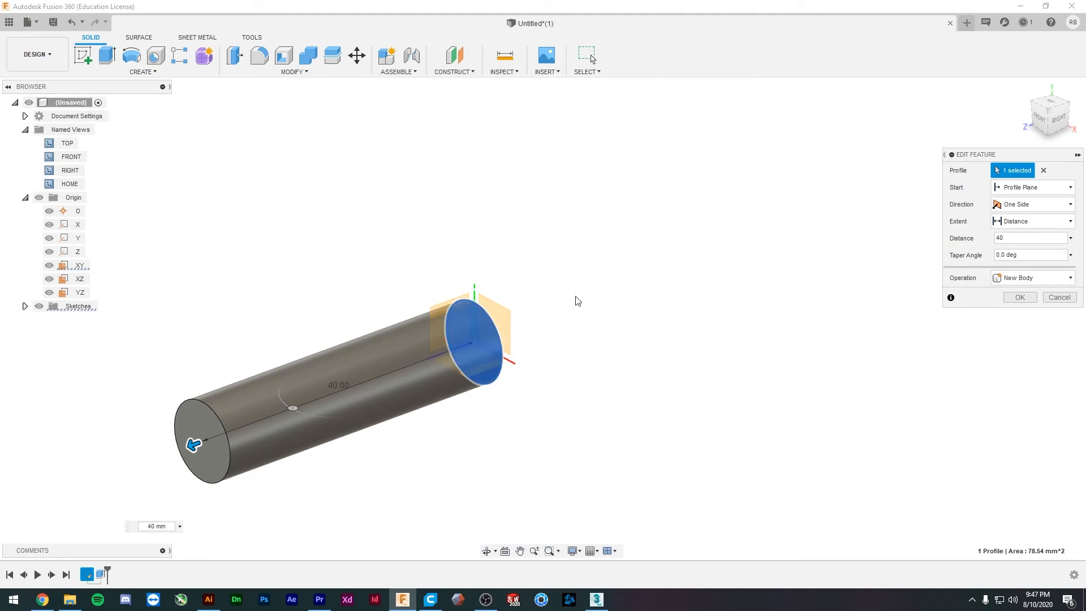
pyautogui.keyDown('shift'); pyautogui.moveTo(577, 300); pyautogui.dragTo(431, 375, button='middle'); pyautogui.keyUp('shift')
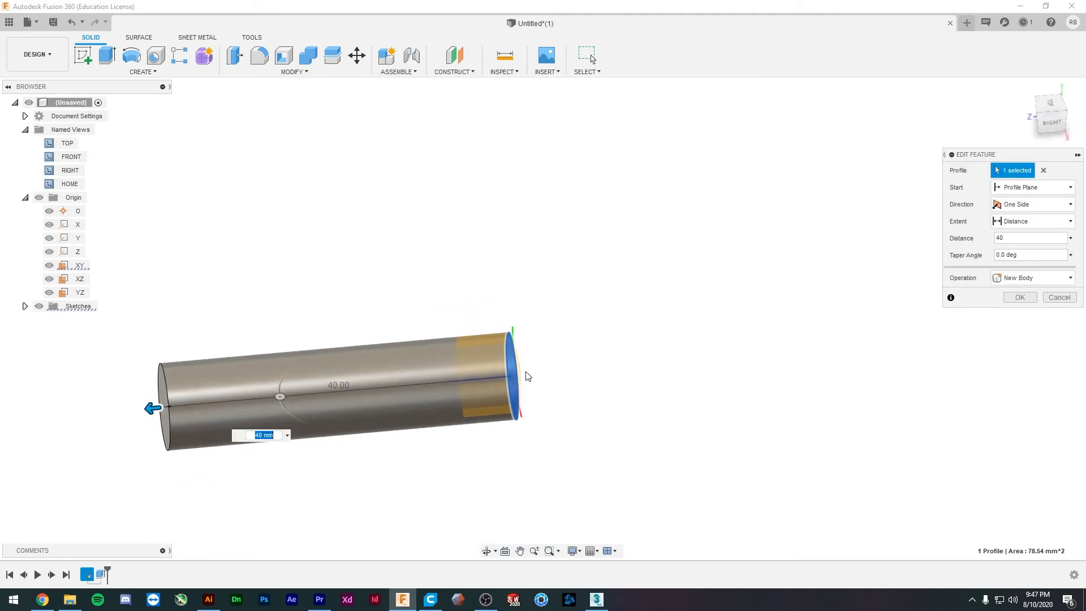
# - Try the Two Sides direction for the extrusion and switch it to Symmetric
pyautogui.click(1030, 203)
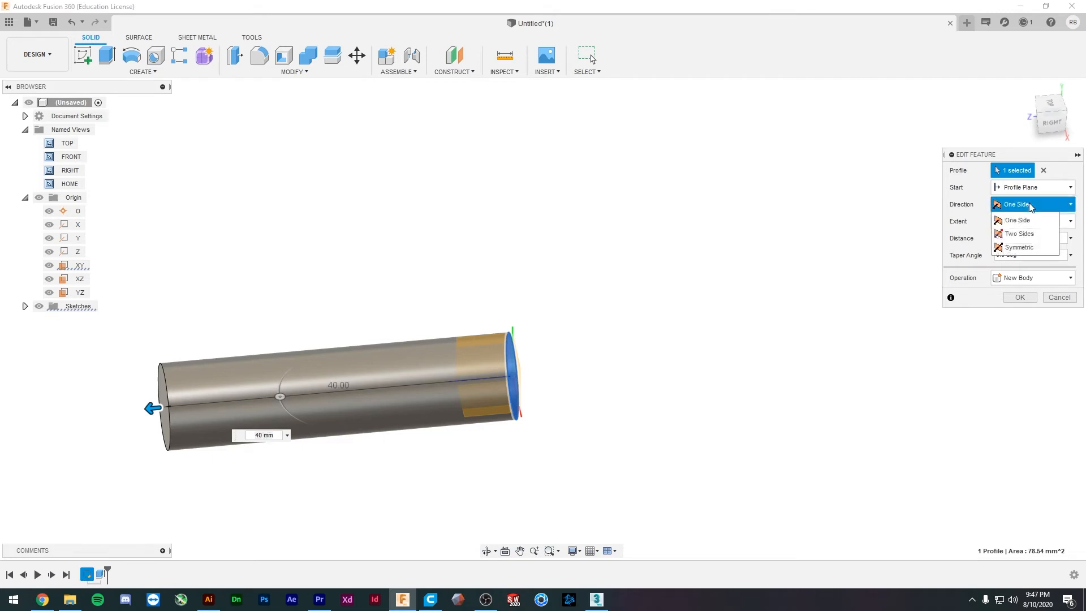
pyautogui.click(1040, 232)
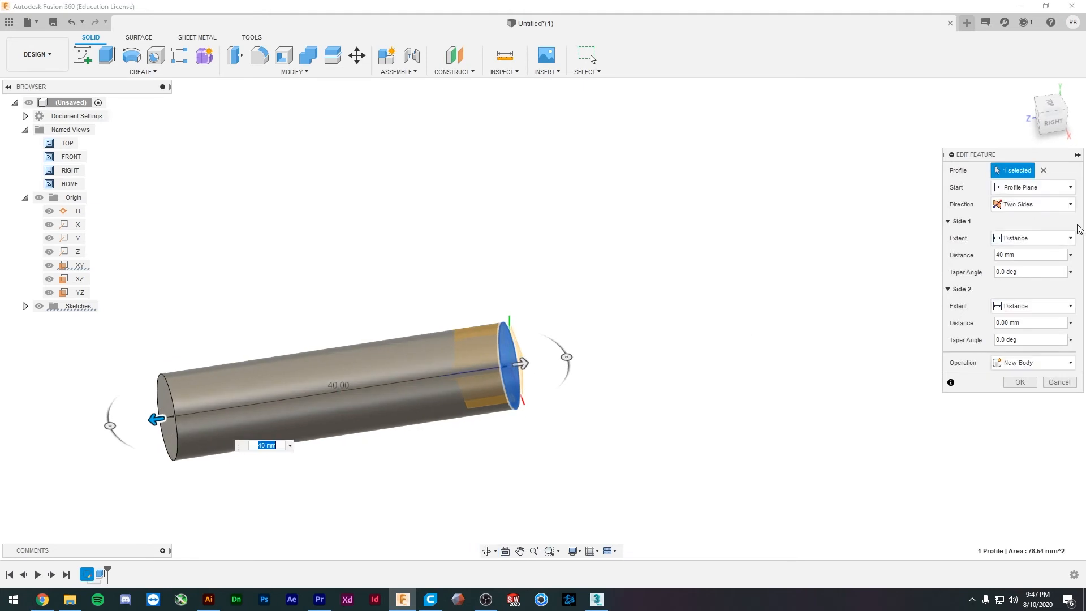
pyautogui.click(1030, 204)
pyautogui.click(1031, 247)
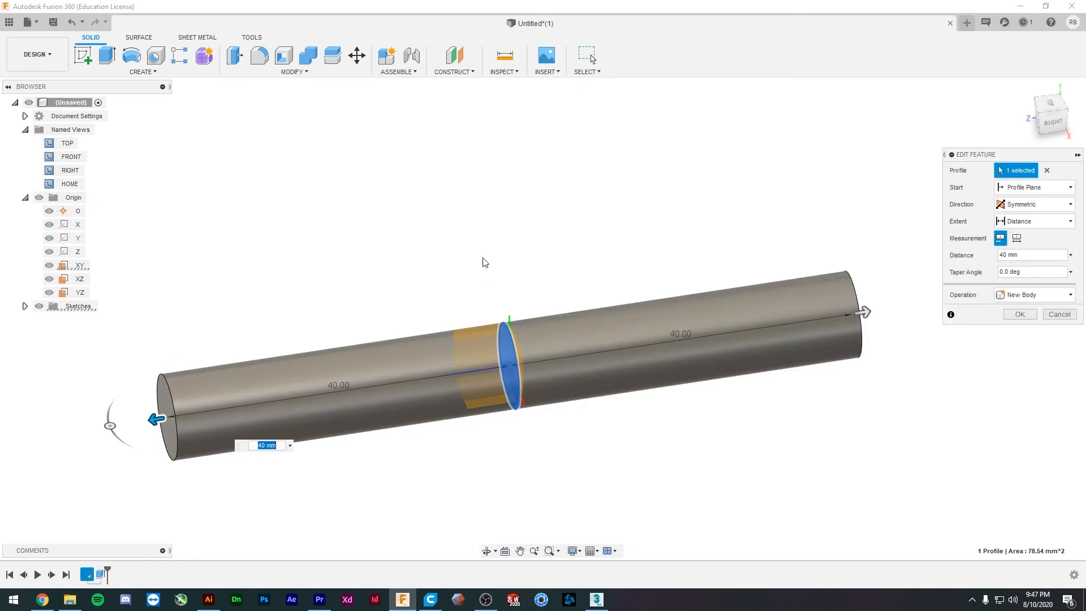
pyautogui.keyDown('shift'); pyautogui.moveTo(485, 262); pyautogui.dragTo(467, 281, button='middle'); pyautogui.keyUp('shift')
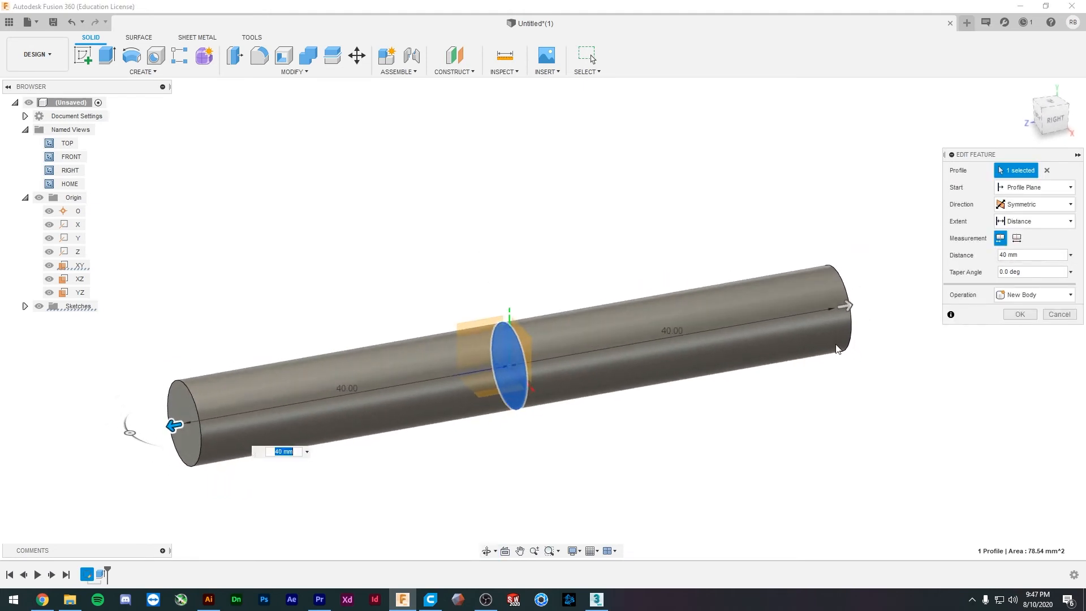
pyautogui.click(1036, 204)
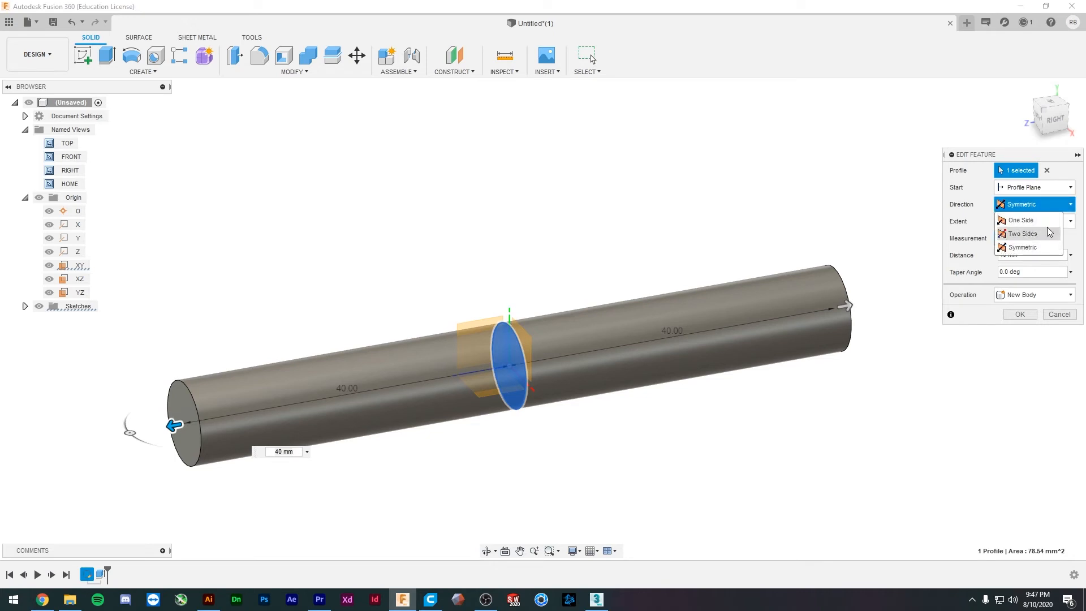
pyautogui.click(972, 188)
pyautogui.click(1020, 189)
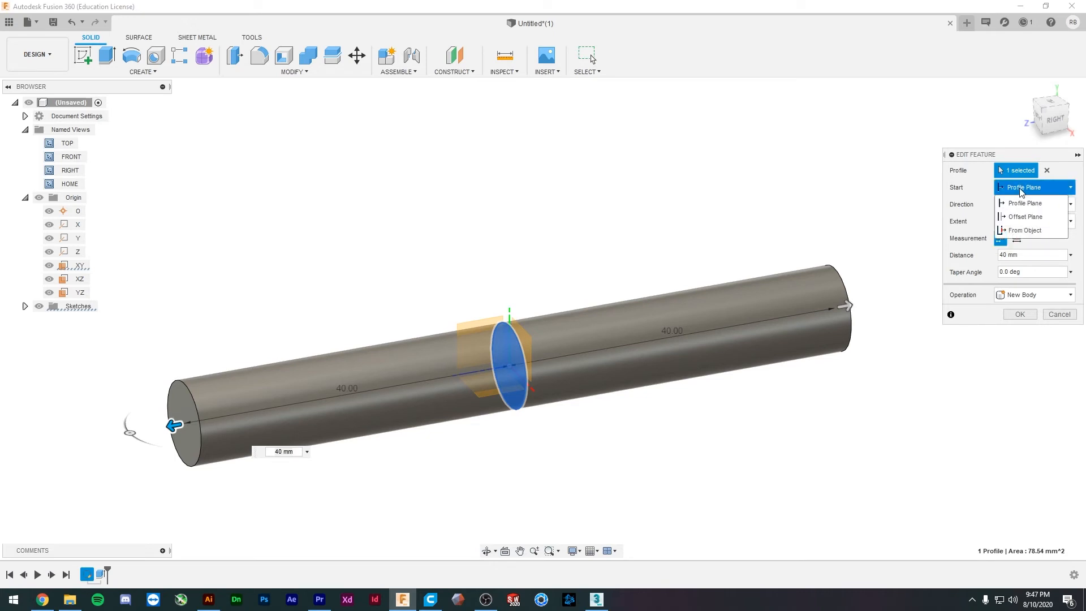
pyautogui.click(1022, 188)
pyautogui.click(1041, 207)
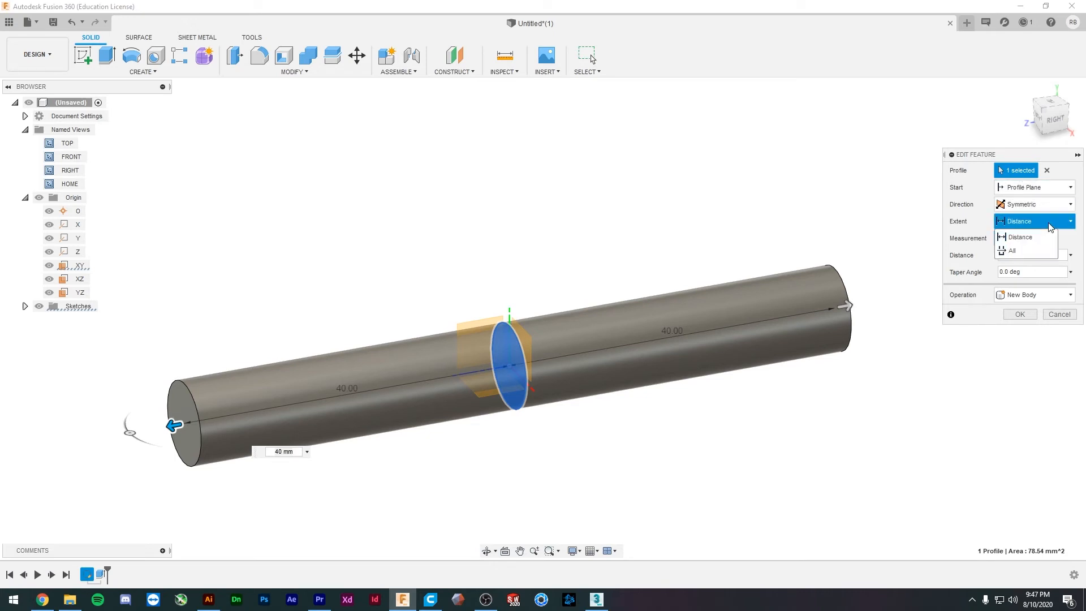
pyautogui.click(1033, 210)
# - Switch the extrusion direction to Two Sides and set side 1 to 21 mm and side 2 to 50 mm
pyautogui.click(1033, 211)
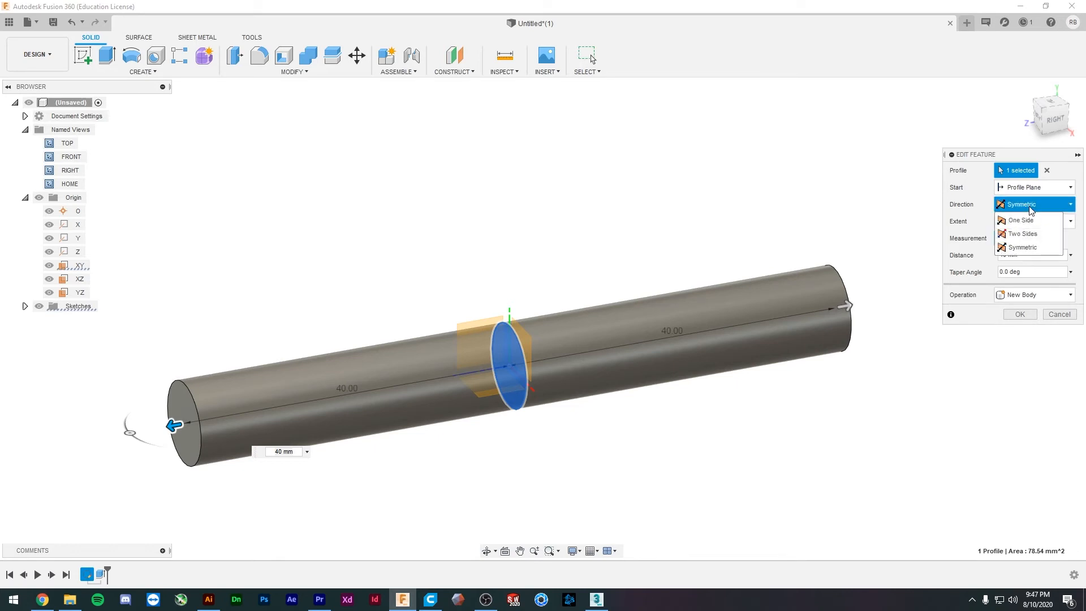
pyautogui.click(1045, 233)
pyautogui.keyDown('shift'); pyautogui.moveTo(677, 215); pyautogui.dragTo(700, 210, button='middle'); pyautogui.keyUp('shift')
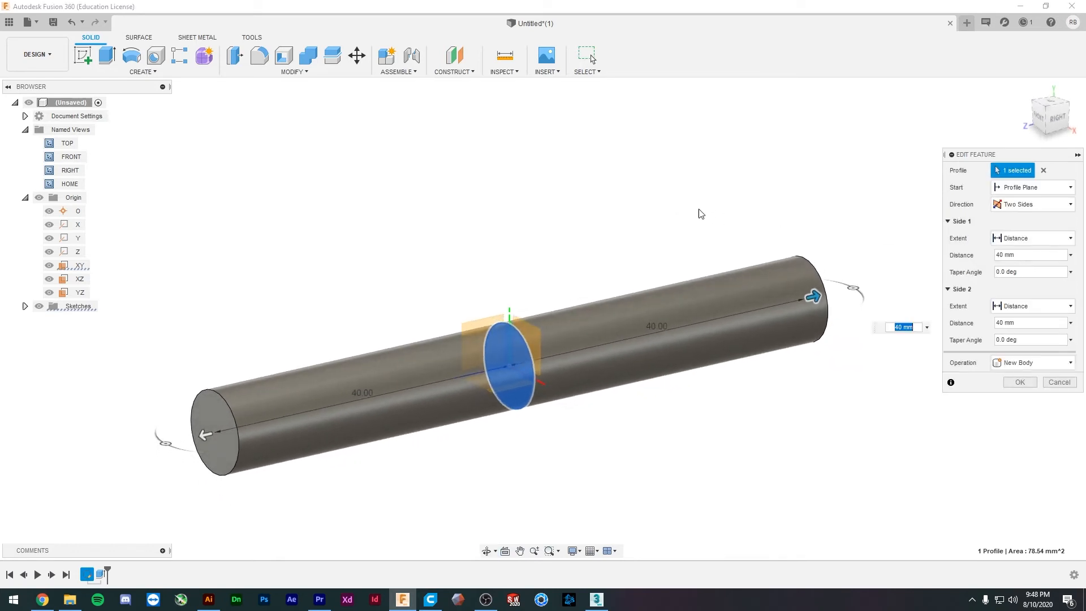
pyautogui.moveTo(828, 300); pyautogui.dragTo(747, 311)
pyautogui.click(1021, 238)
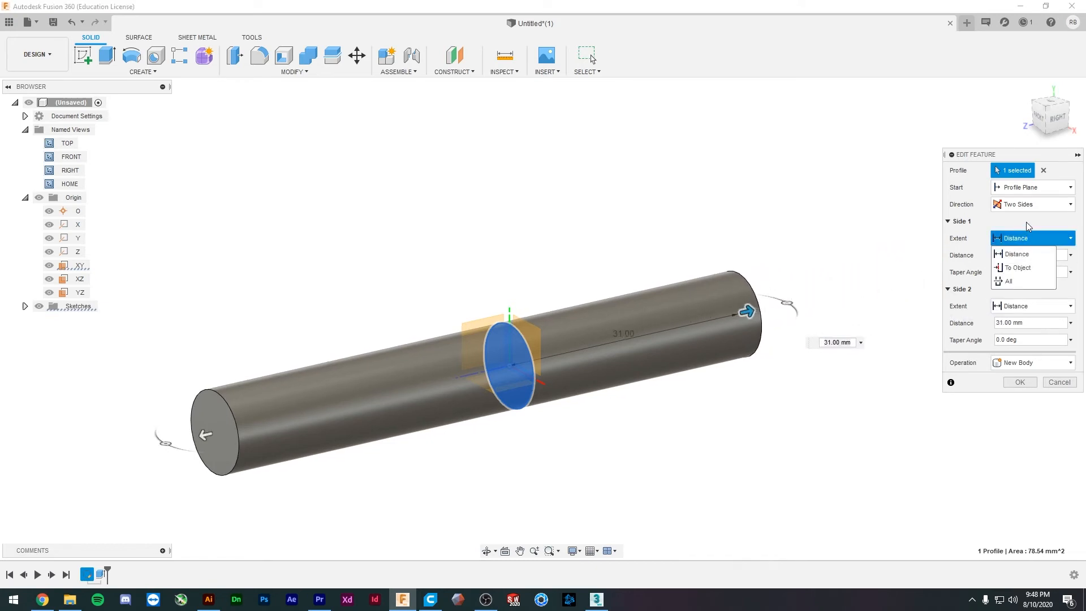
pyautogui.click(1029, 222)
pyautogui.click(972, 221)
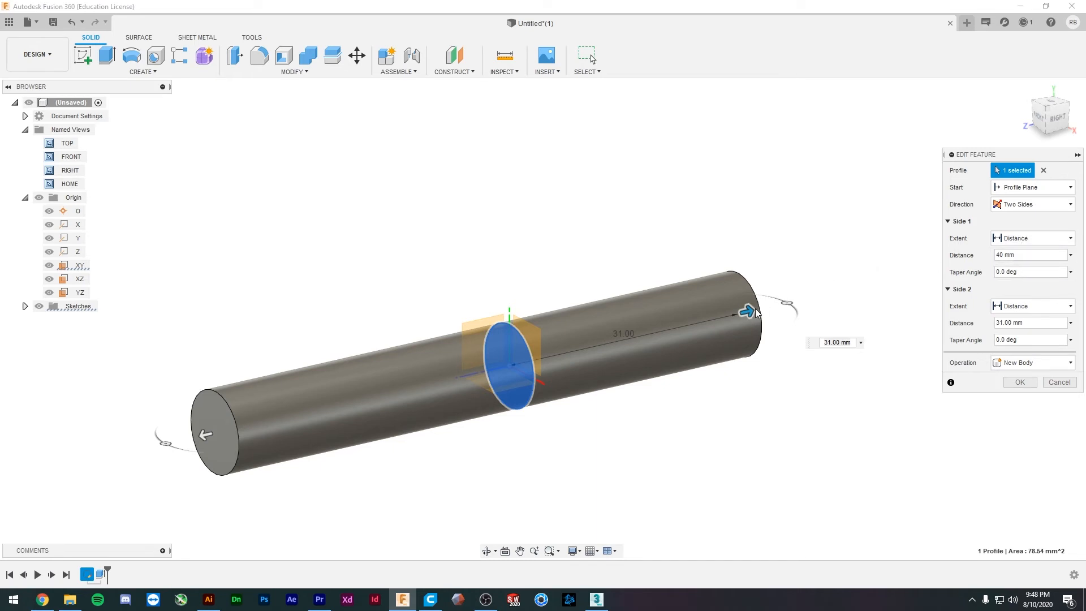
pyautogui.moveTo(746, 312); pyautogui.dragTo(648, 317)
pyautogui.moveTo(205, 435); pyautogui.dragTo(345, 403)
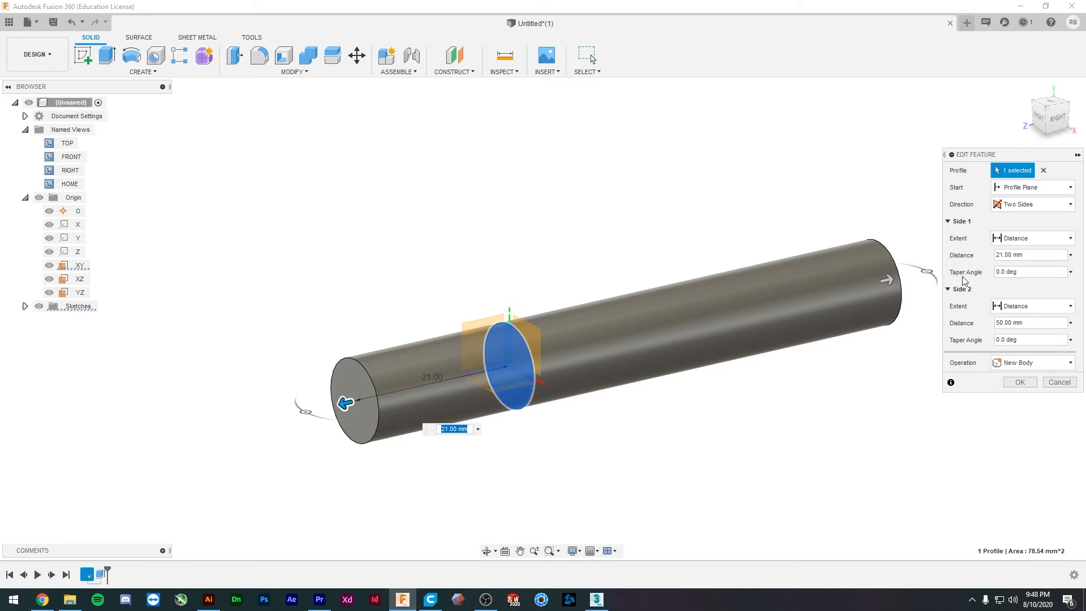
# - Try taper angles of 20 and then -20 degrees on side 1 of the extrusion
pyautogui.click(1017, 272)
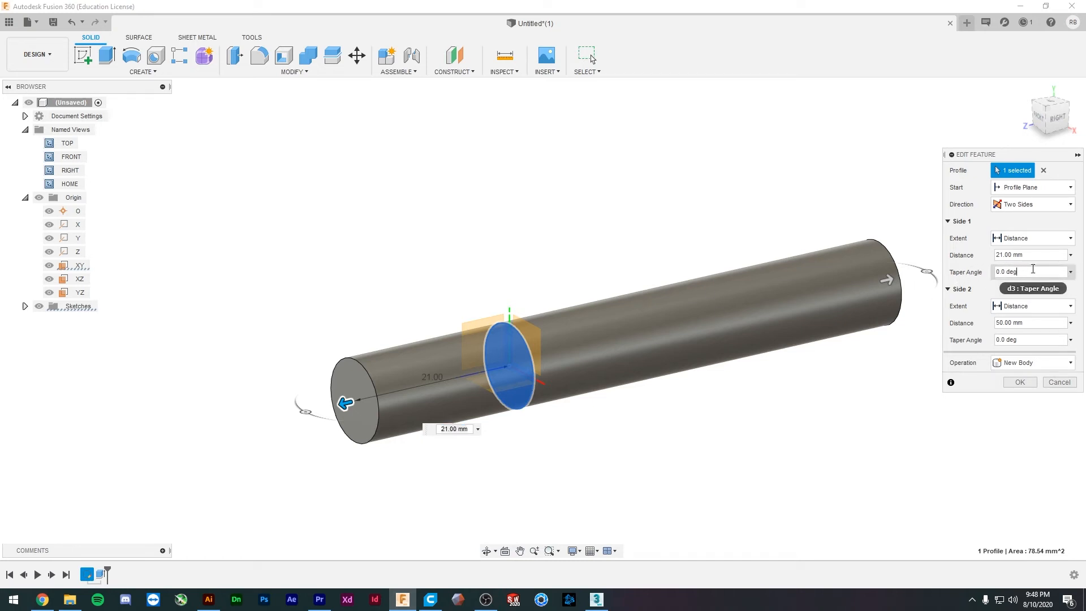
pyautogui.doubleClick(1033, 272)
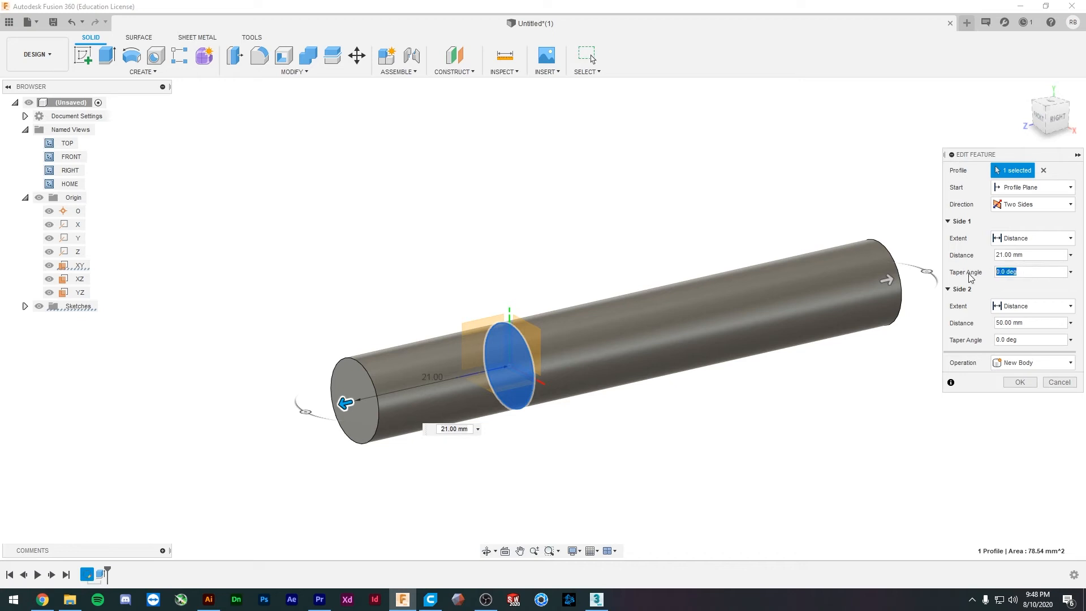
pyautogui.write('20')
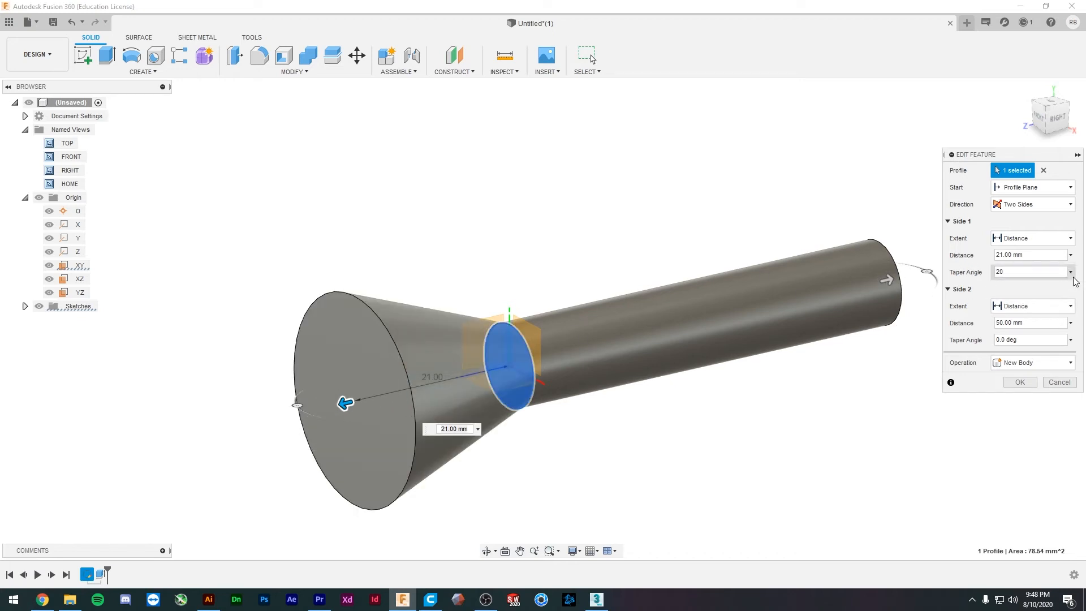
pyautogui.doubleClick(1027, 272)
pyautogui.write('-')
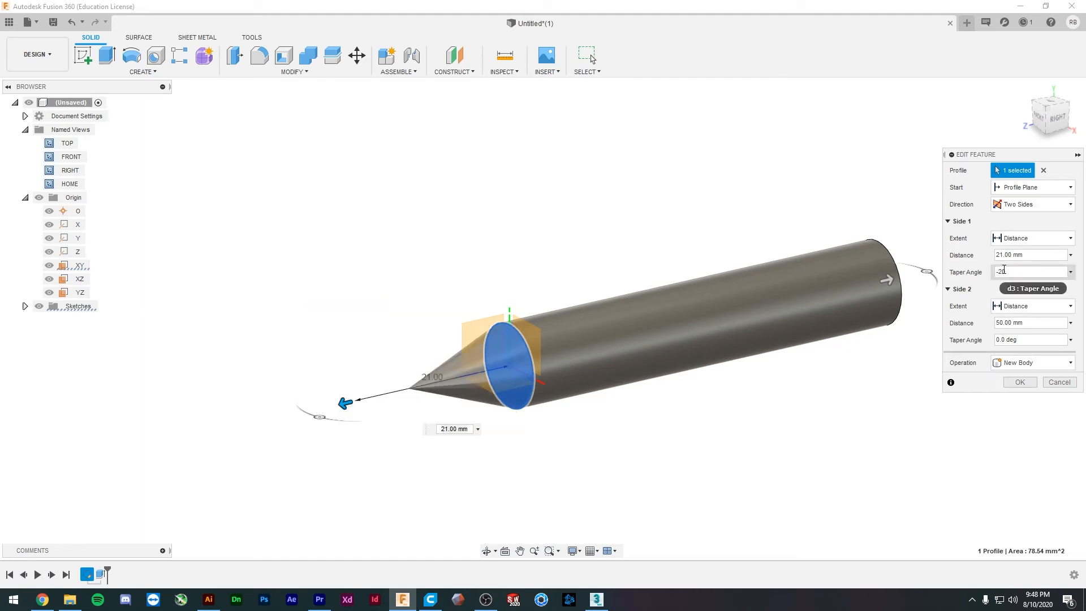
# - Set the taper angle of the extrusion's side 1 to -10 degrees
pyautogui.moveTo(1003, 272); pyautogui.dragTo(997, 272)
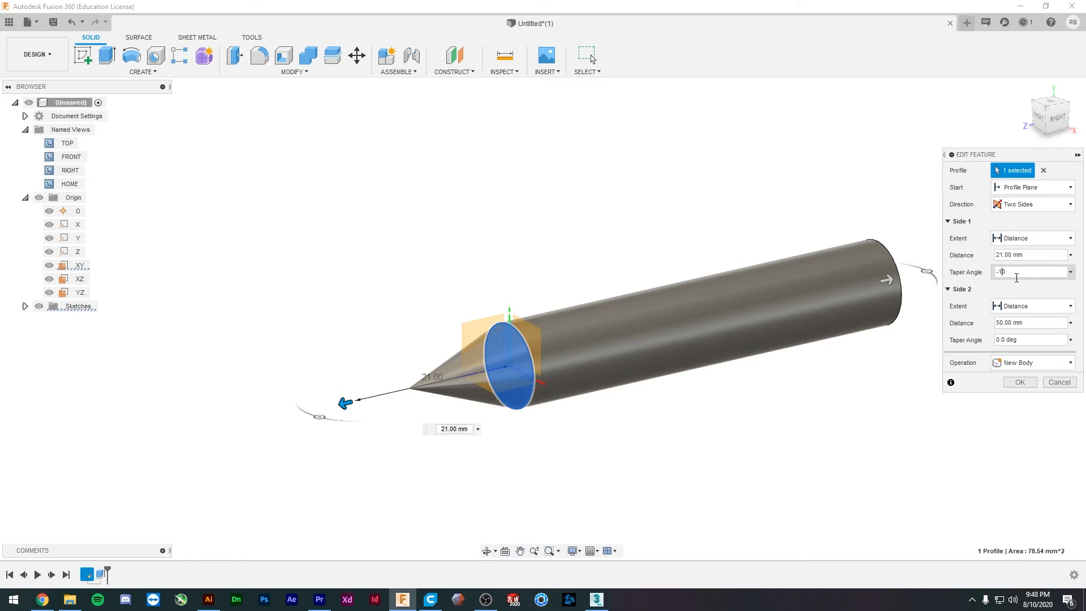
pyautogui.write('-1')
pyautogui.press('Return')
pyautogui.keyDown('shift'); pyautogui.moveTo(821, 340); pyautogui.dragTo(858, 313, button='middle'); pyautogui.keyUp('shift')
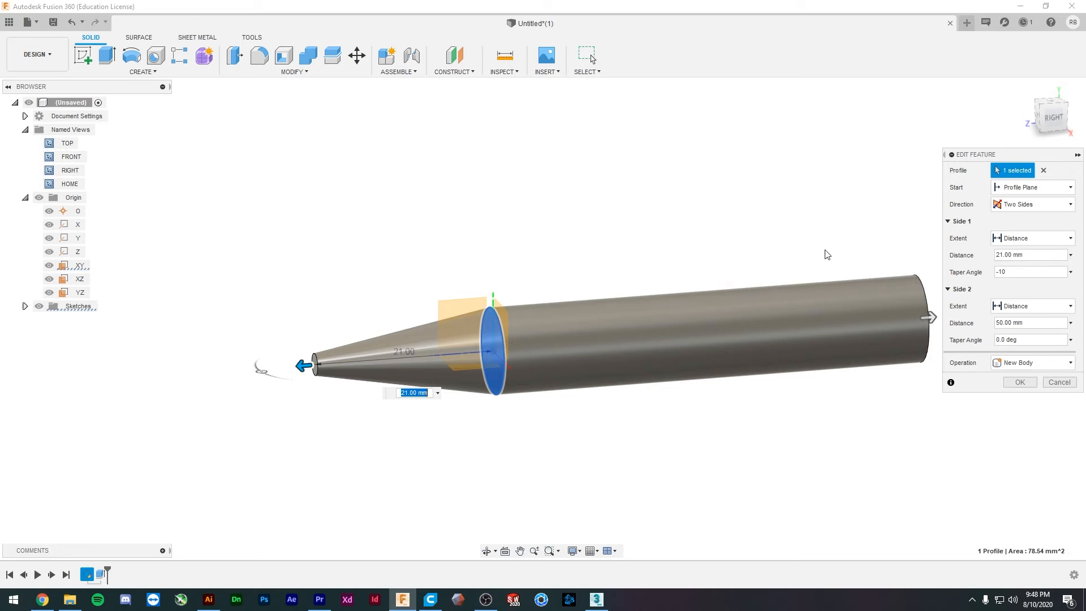
# - Shorten side 2 of the extrusion to 21 mm and apply the edited feature with the New Body operation
pyautogui.keyDown('shift'); pyautogui.moveTo(824, 253); pyautogui.dragTo(827, 253, button='middle'); pyautogui.keyUp('shift')
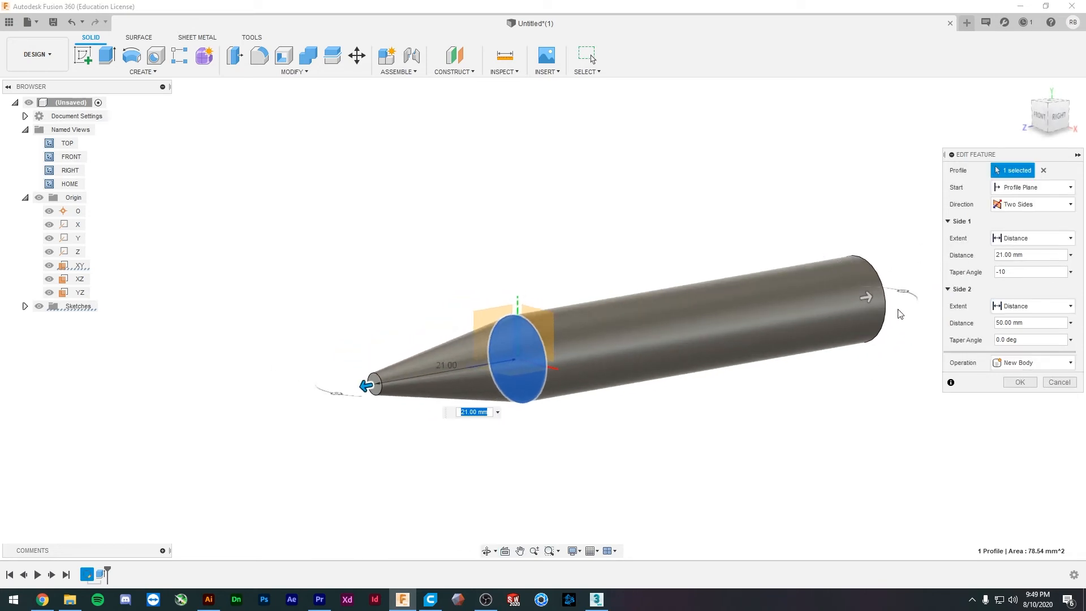
pyautogui.moveTo(872, 296); pyautogui.dragTo(840, 280)
pyautogui.keyDown('shift'); pyautogui.moveTo(393, 311); pyautogui.dragTo(397, 288, button='middle'); pyautogui.keyUp('shift')
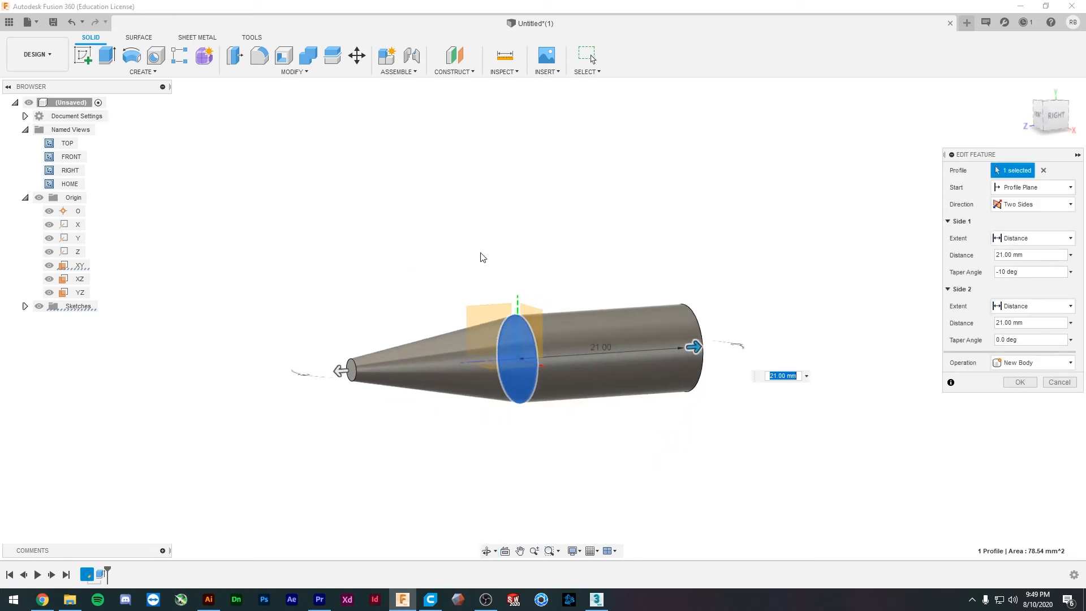
pyautogui.click(1012, 365)
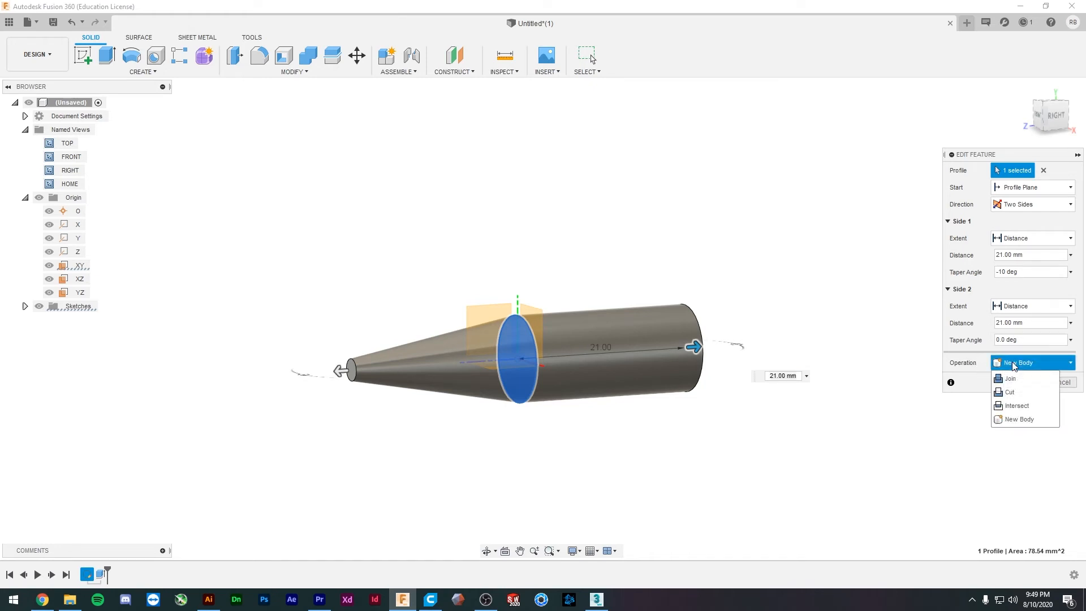
pyautogui.click(1013, 365)
pyautogui.click(1013, 365)
pyautogui.click(985, 359)
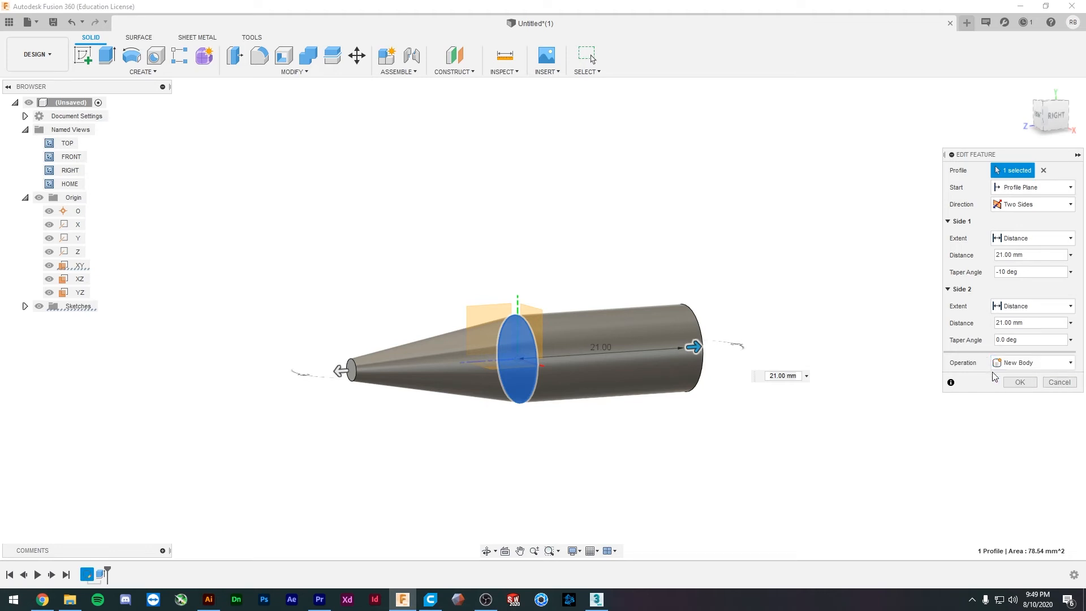
pyautogui.click(1027, 383)
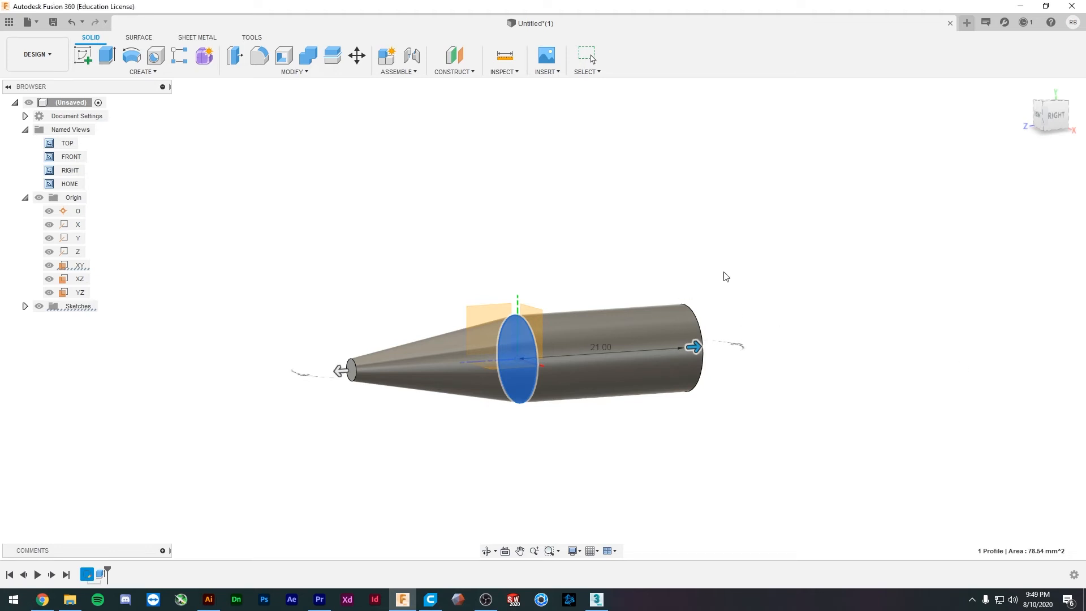
# - Start a new sketch on the small flat end face of the tapered tip
pyautogui.moveTo(585, 285)
pyautogui.keyDown('shift'); pyautogui.mouseDown(button='middle')
pyautogui.moveTo(563, 310)
pyautogui.moveTo(607, 291)
pyautogui.moveTo(593, 291)
pyautogui.mouseUp(button='middle'); pyautogui.keyUp('shift')
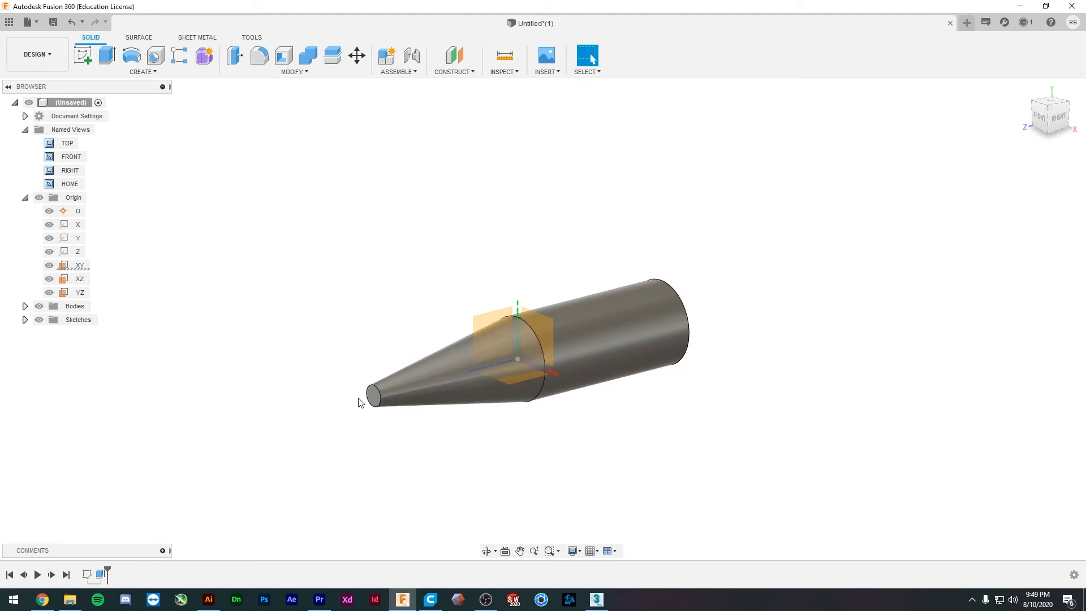
pyautogui.scroll(5, 359, 400)
pyautogui.keyDown('shift'); pyautogui.moveTo(371, 413); pyautogui.dragTo(390, 413, button='middle'); pyautogui.keyUp('shift')
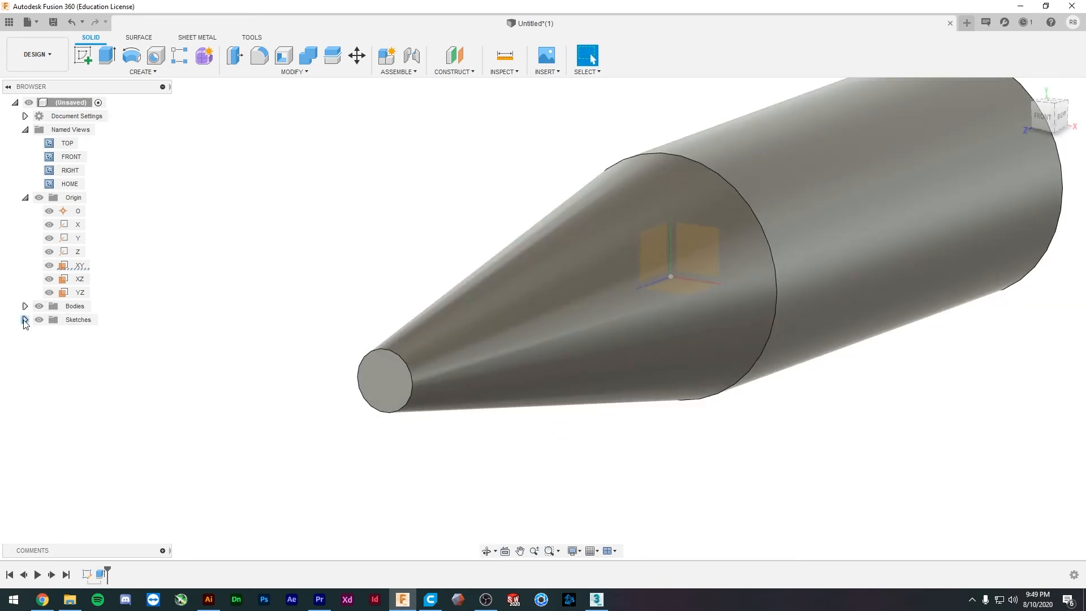
pyautogui.click(389, 384)
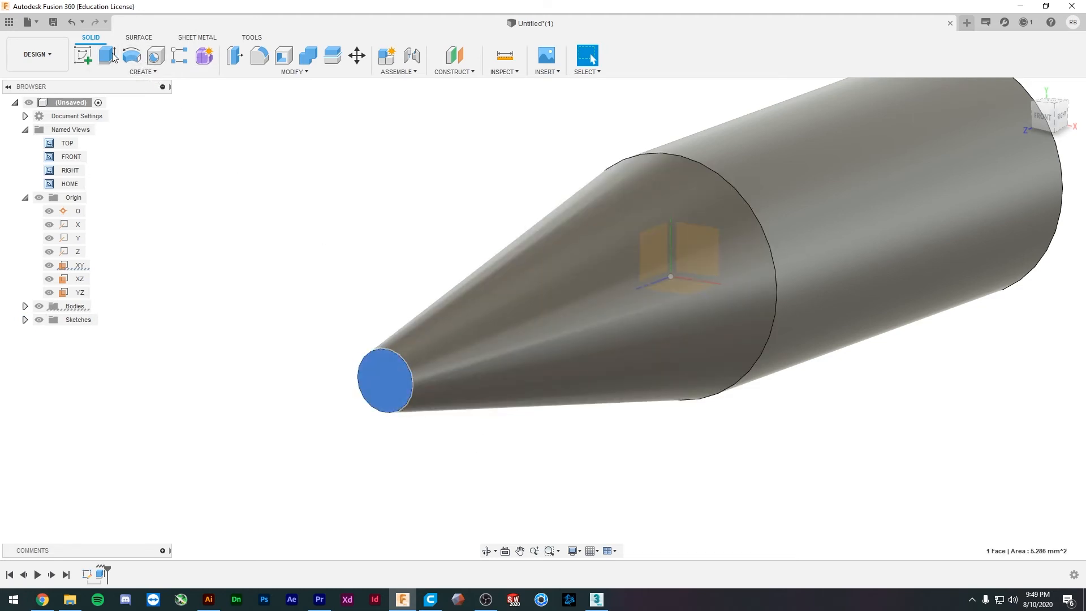
pyautogui.click(83, 55)
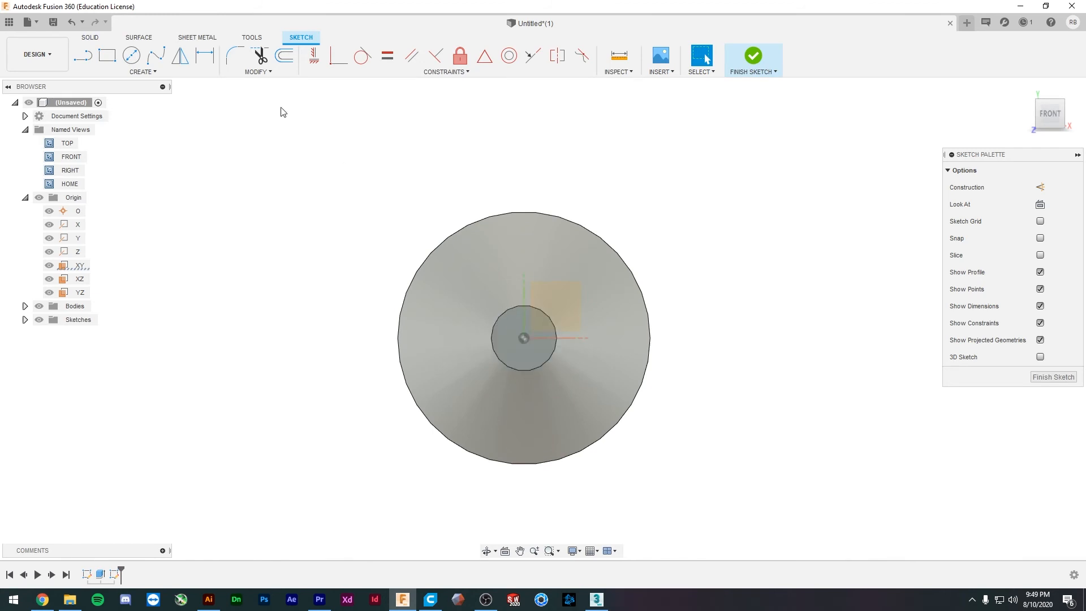
# - Draw a 2 mm diameter circle centred on the origin of the tip face and finish the sketch
pyautogui.click(130, 56)
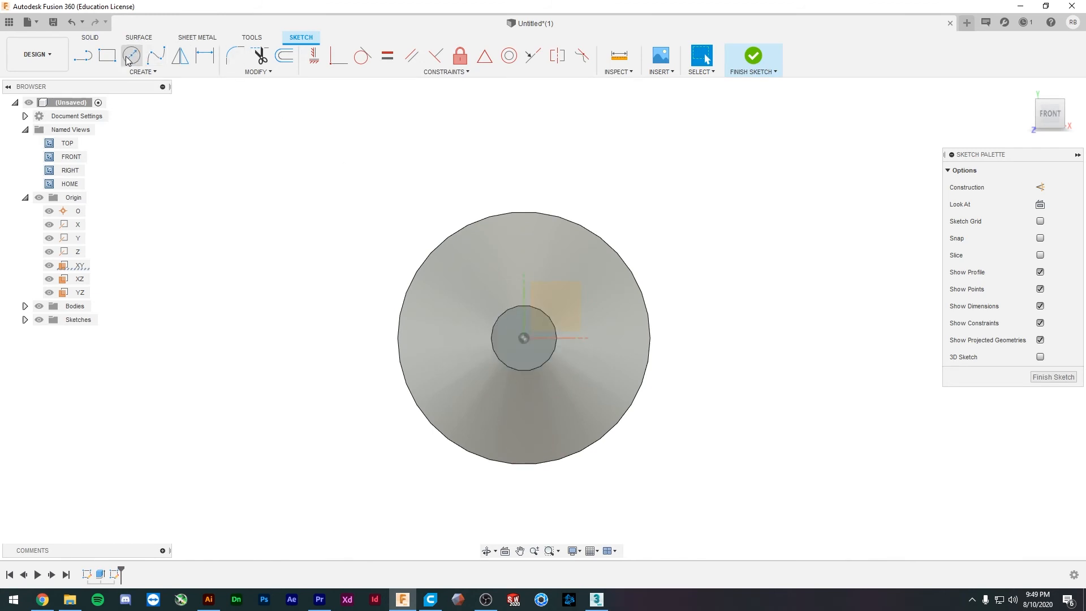
pyautogui.click(525, 339)
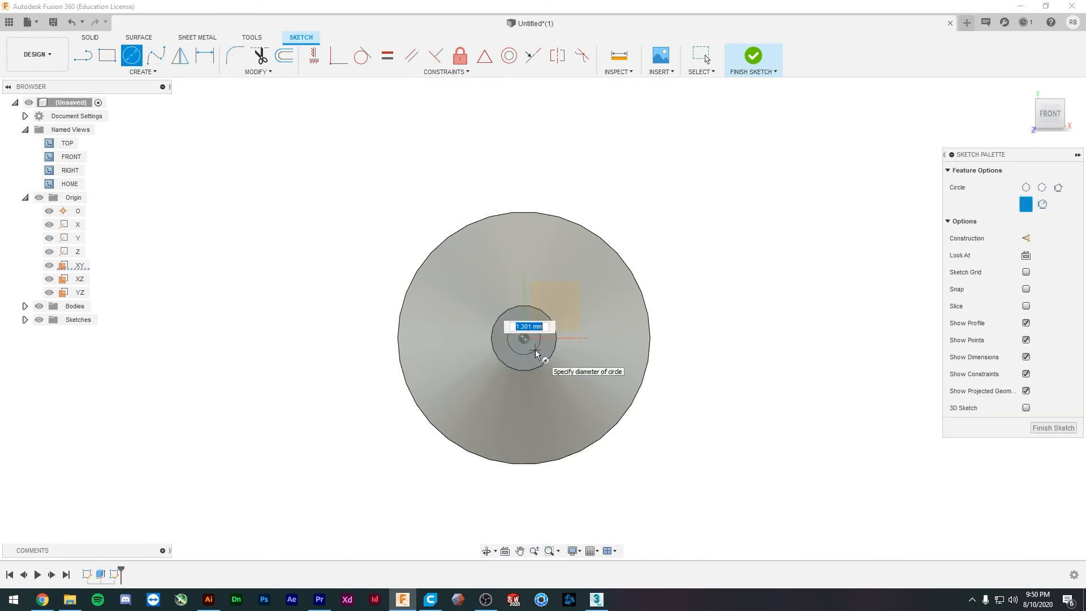
pyautogui.write('2')
pyautogui.press('Return')
pyautogui.press('Escape')
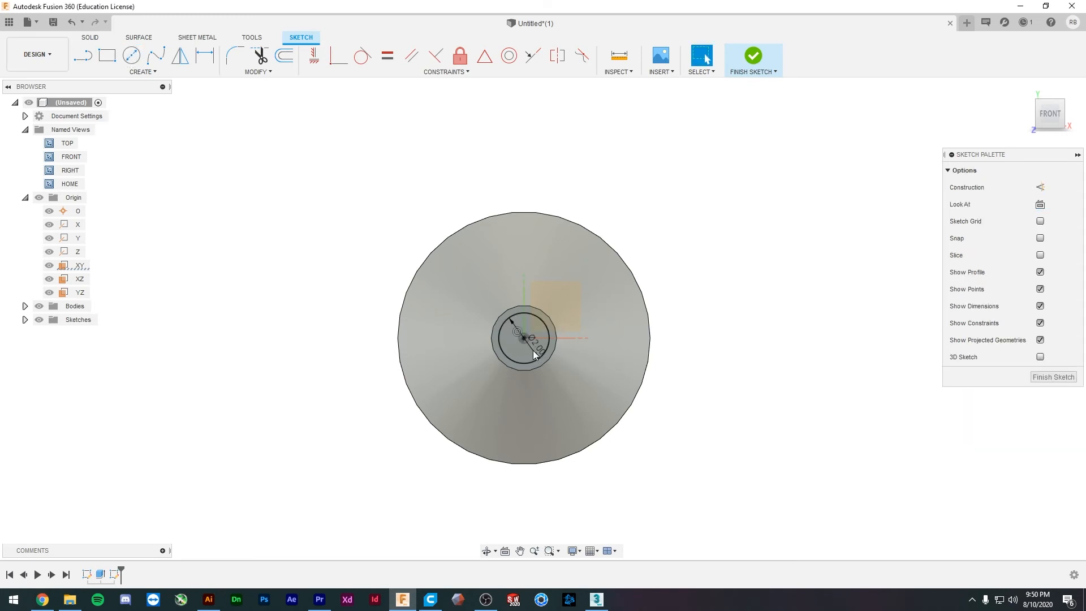
pyautogui.keyDown('shift'); pyautogui.moveTo(793, 394); pyautogui.dragTo(762, 396, button='middle'); pyautogui.keyUp('shift')
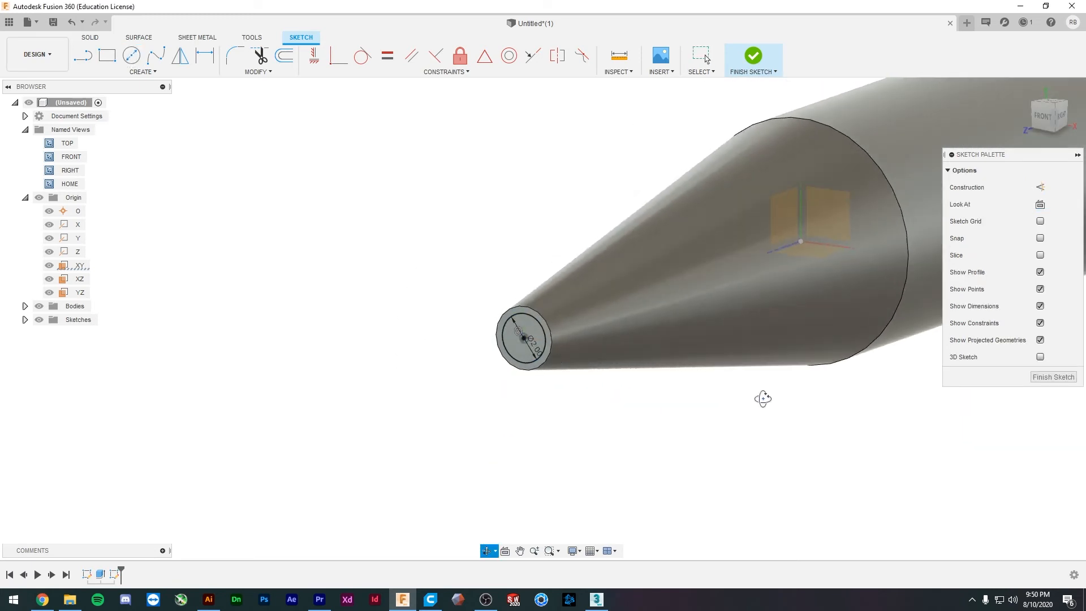
pyautogui.click(1053, 381)
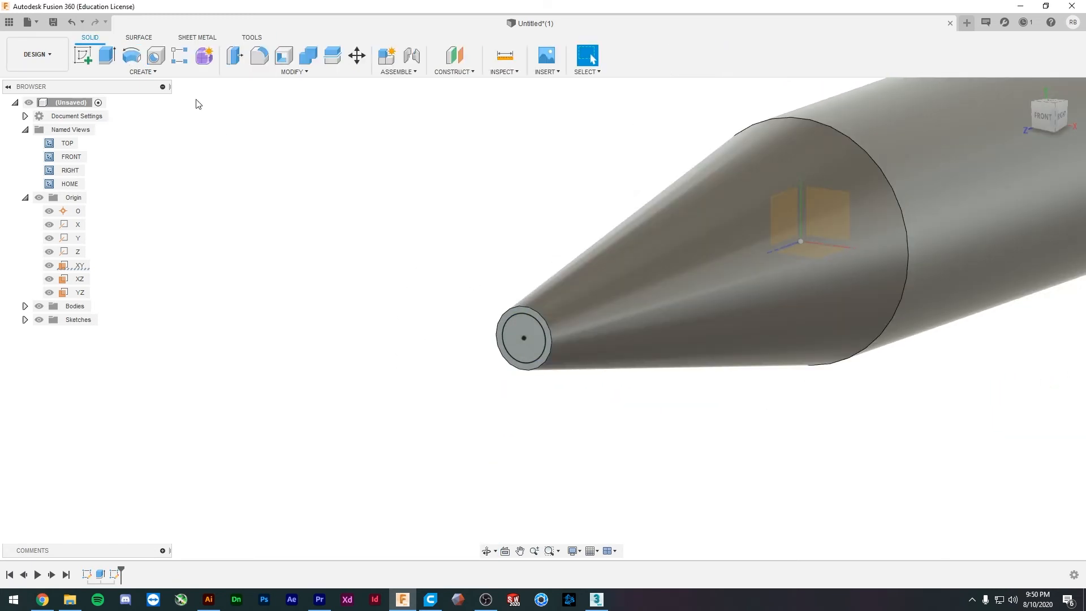
# - Extrude the 2 mm circle -45 mm as a cut through the full length of the body
pyautogui.click(105, 57)
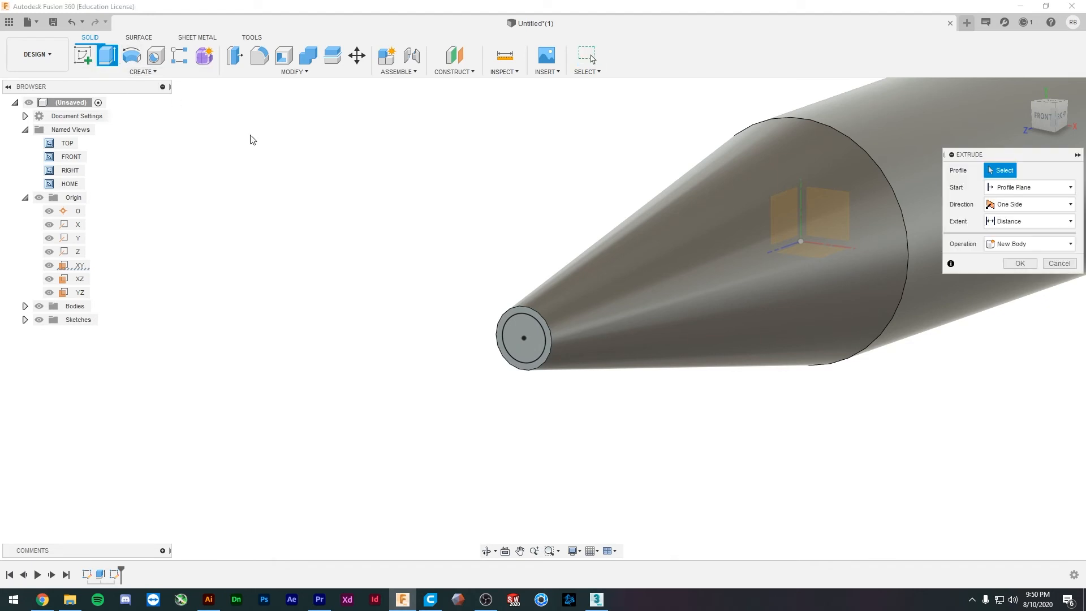
pyautogui.click(534, 335)
pyautogui.keyDown('shift'); pyautogui.moveTo(517, 339); pyautogui.dragTo(265, 294, button='middle'); pyautogui.keyUp('shift')
pyautogui.moveTo(264, 293); pyautogui.dragTo(606, 261)
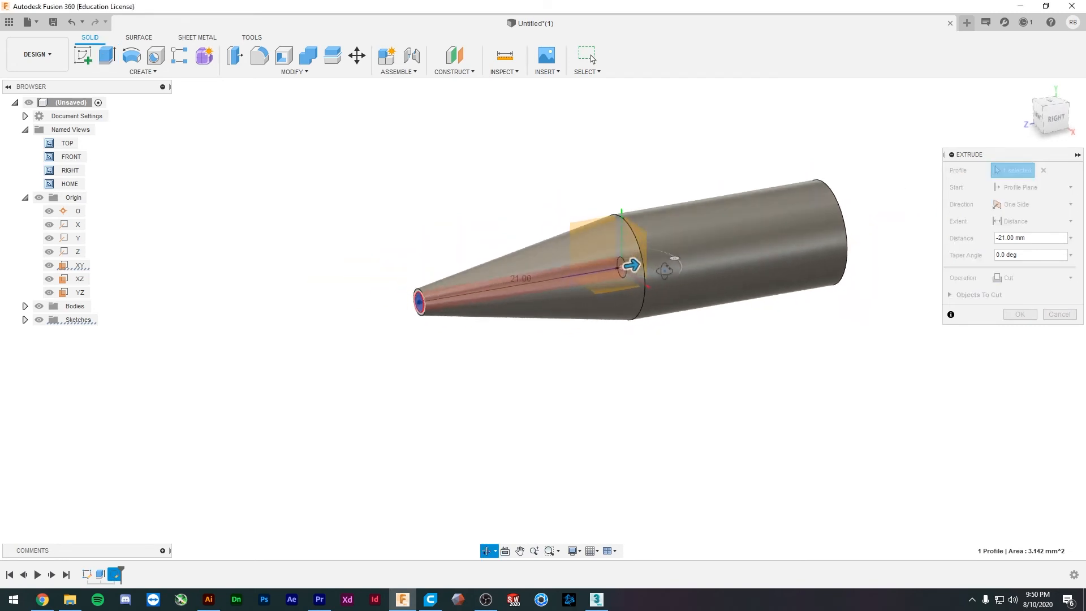
pyautogui.keyDown('shift'); pyautogui.moveTo(657, 280); pyautogui.dragTo(628, 269, button='middle'); pyautogui.keyUp('shift')
pyautogui.moveTo(628, 269); pyautogui.dragTo(854, 223)
pyautogui.keyDown('shift'); pyautogui.moveTo(853, 223); pyautogui.dragTo(795, 257, button='middle'); pyautogui.keyUp('shift')
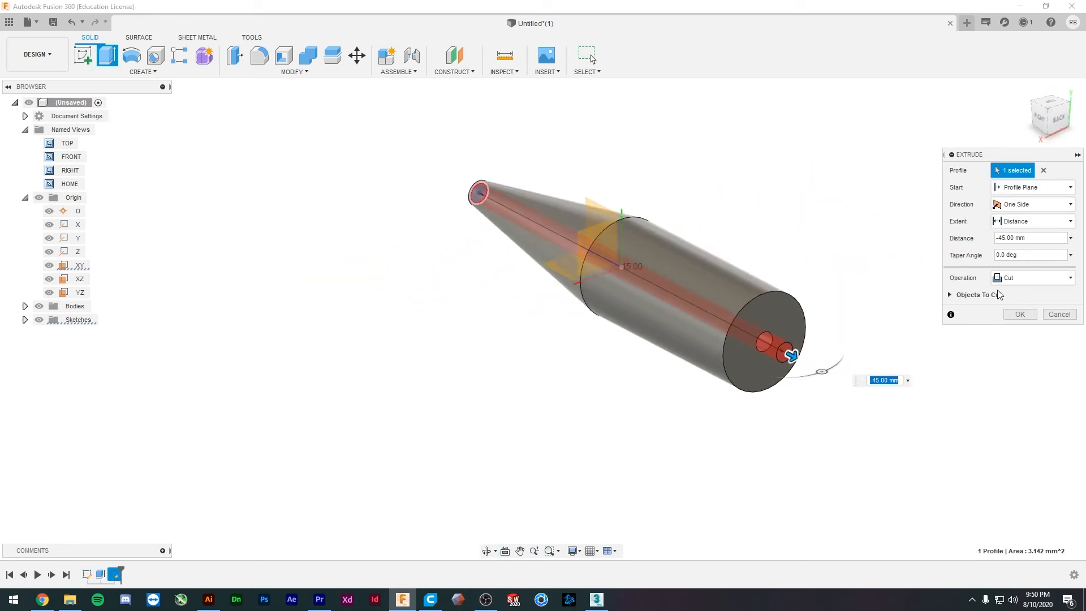
pyautogui.click(1020, 315)
pyautogui.keyDown('shift'); pyautogui.moveTo(343, 439); pyautogui.dragTo(465, 371, button='middle'); pyautogui.keyUp('shift')
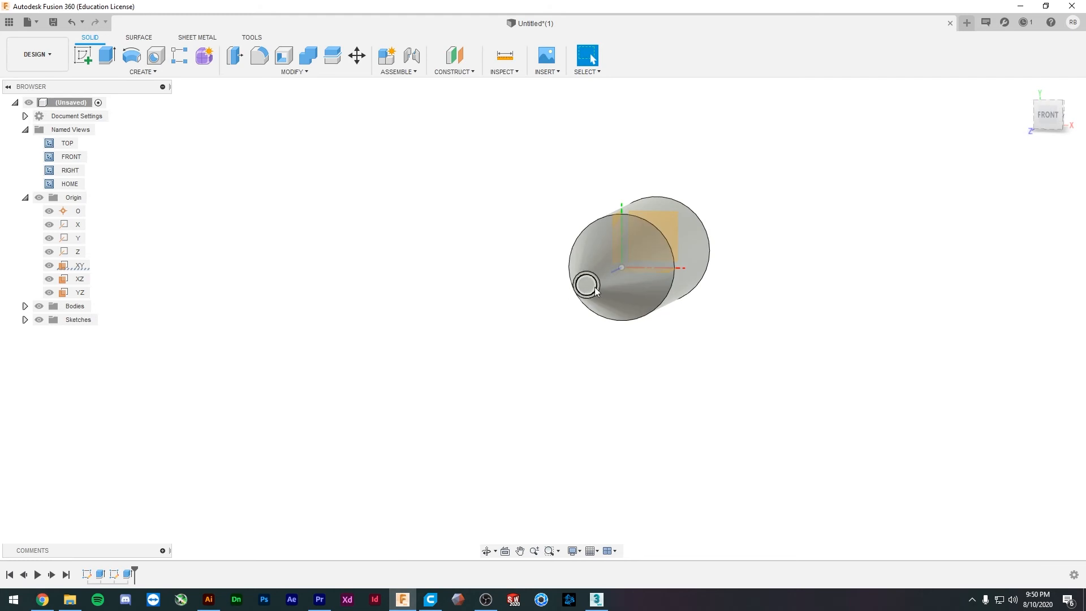
pyautogui.keyDown('shift'); pyautogui.moveTo(600, 288); pyautogui.dragTo(735, 120, button='middle'); pyautogui.keyUp('shift')
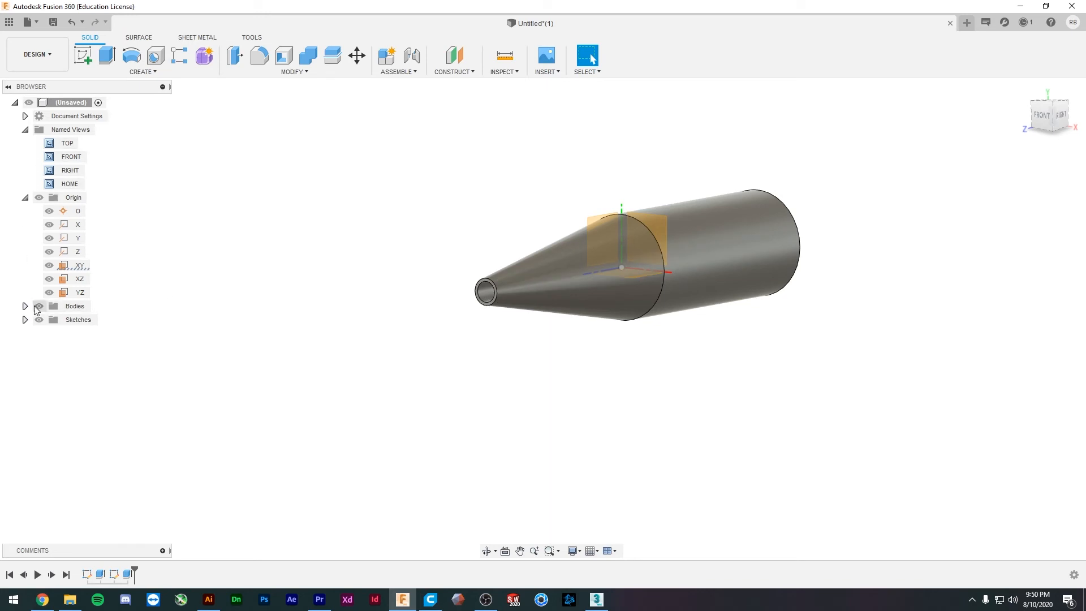
# - Expand the Sketches folder to list the design's sketches
pyautogui.click(25, 320)
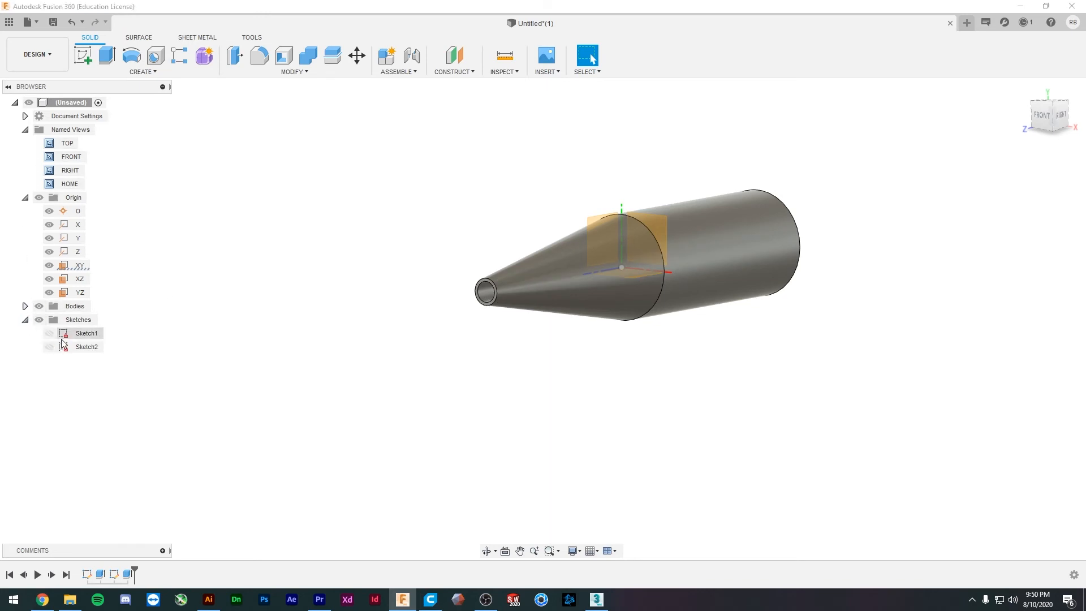
pyautogui.click(86, 347)
pyautogui.press('Escape')
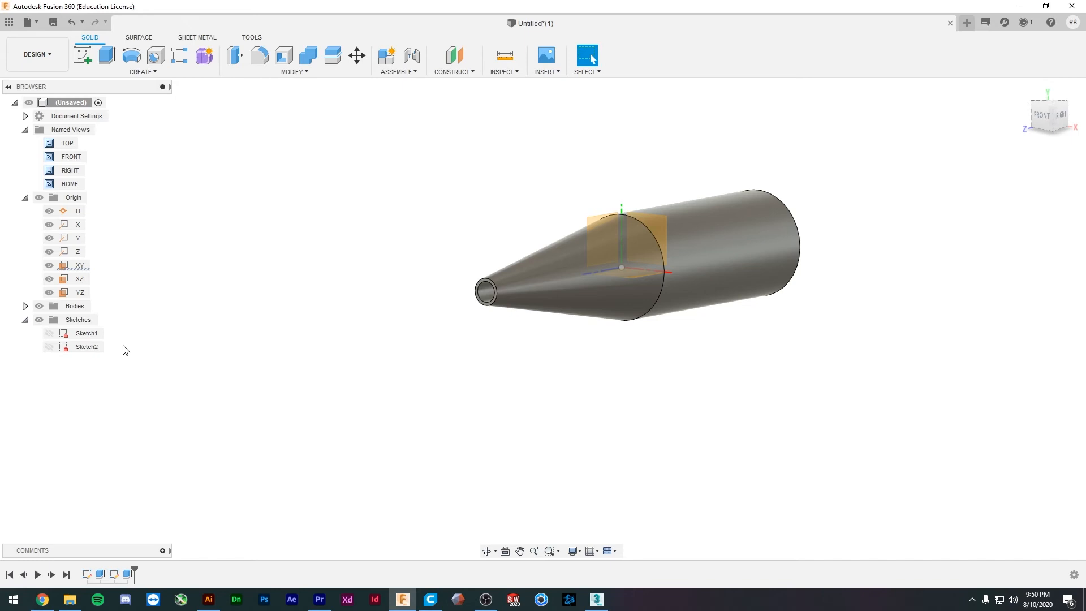
# - Make the sketch of the through hole visible and open it for editing
pyautogui.click(79, 347)
pyautogui.click(50, 346)
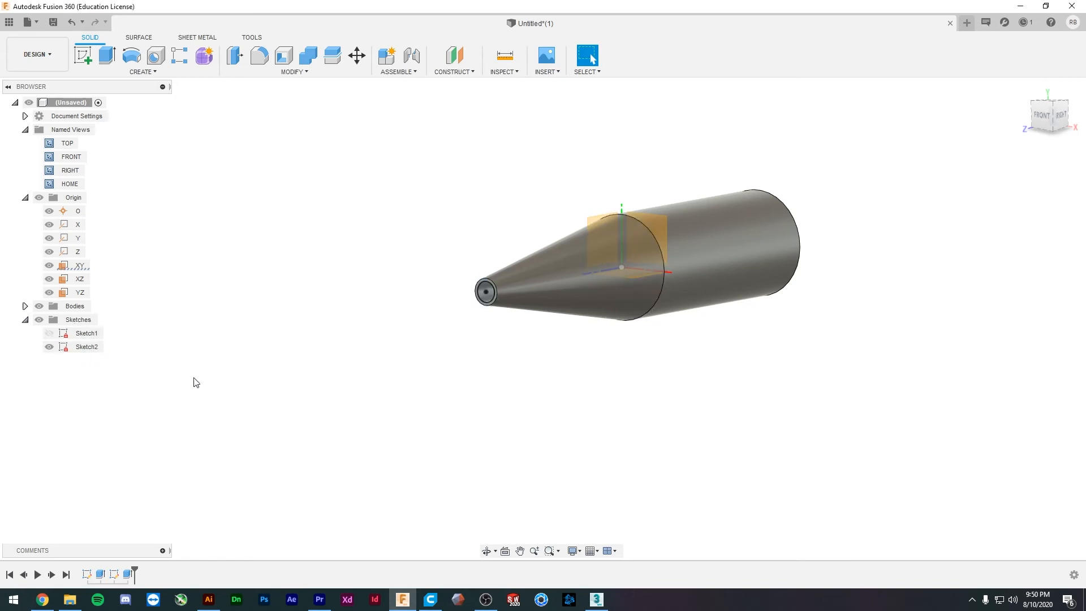
pyautogui.doubleClick(88, 347)
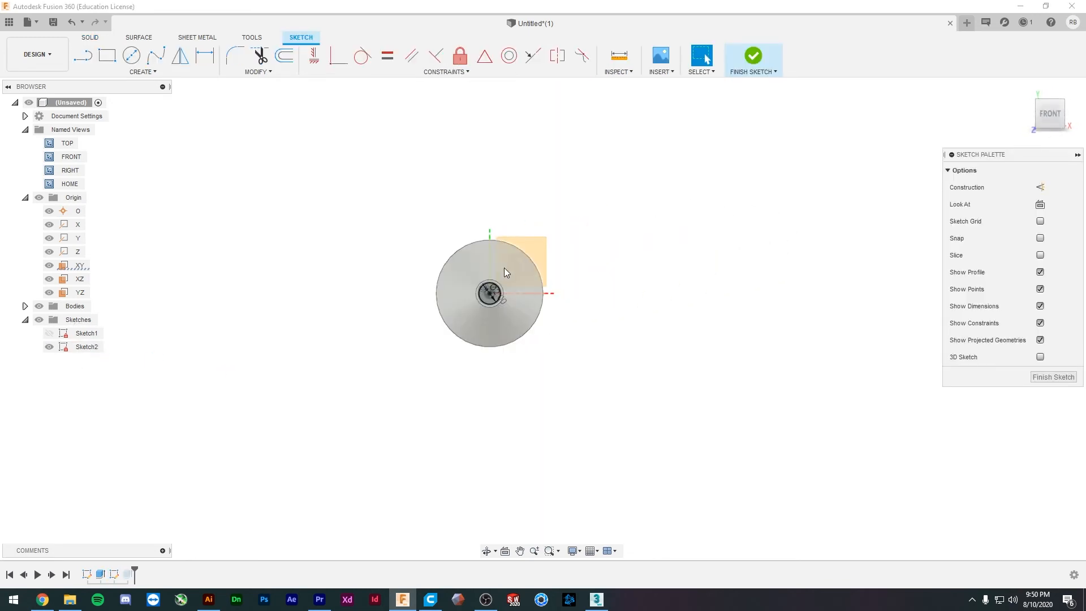
# - Set the hole circle's diameter to 1 mm and finish the sketch
pyautogui.scroll(5, 507, 303)
pyautogui.moveTo(478, 321); pyautogui.dragTo(581, 291)
pyautogui.doubleClick(581, 291)
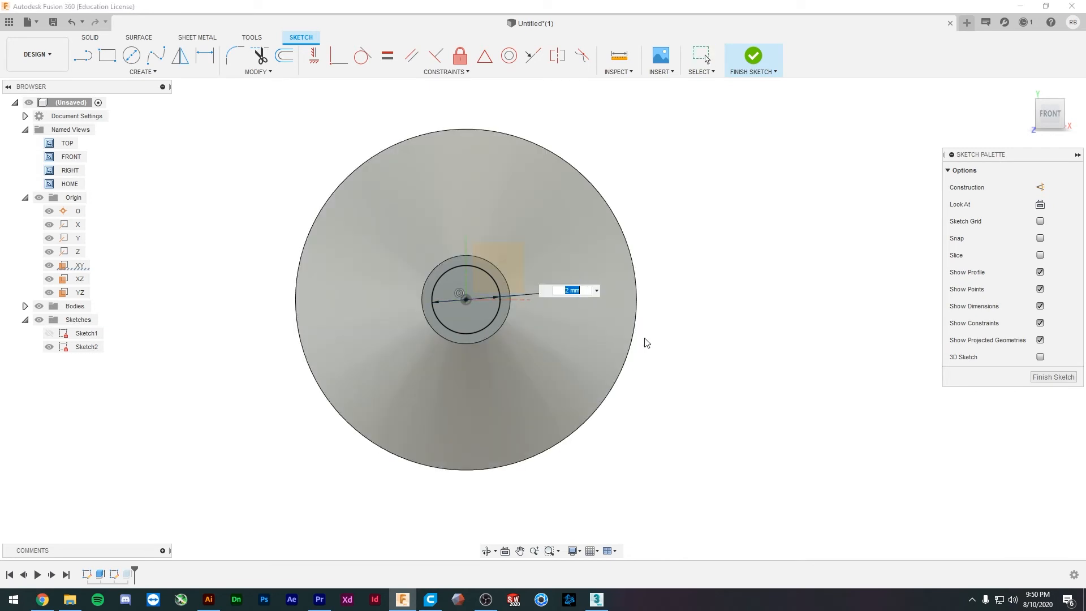
pyautogui.write('1')
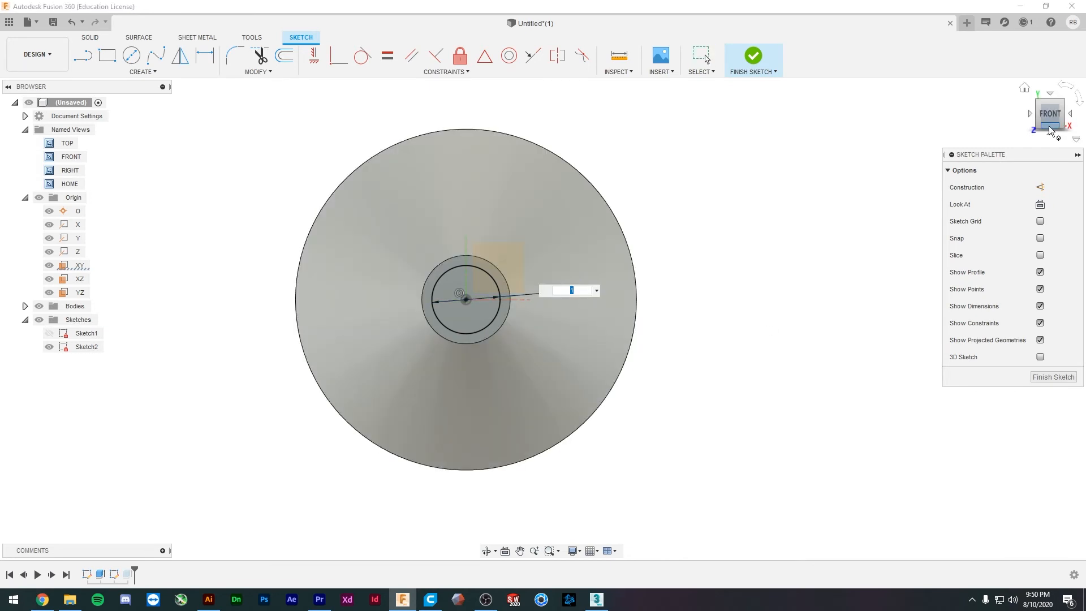
pyautogui.click(755, 56)
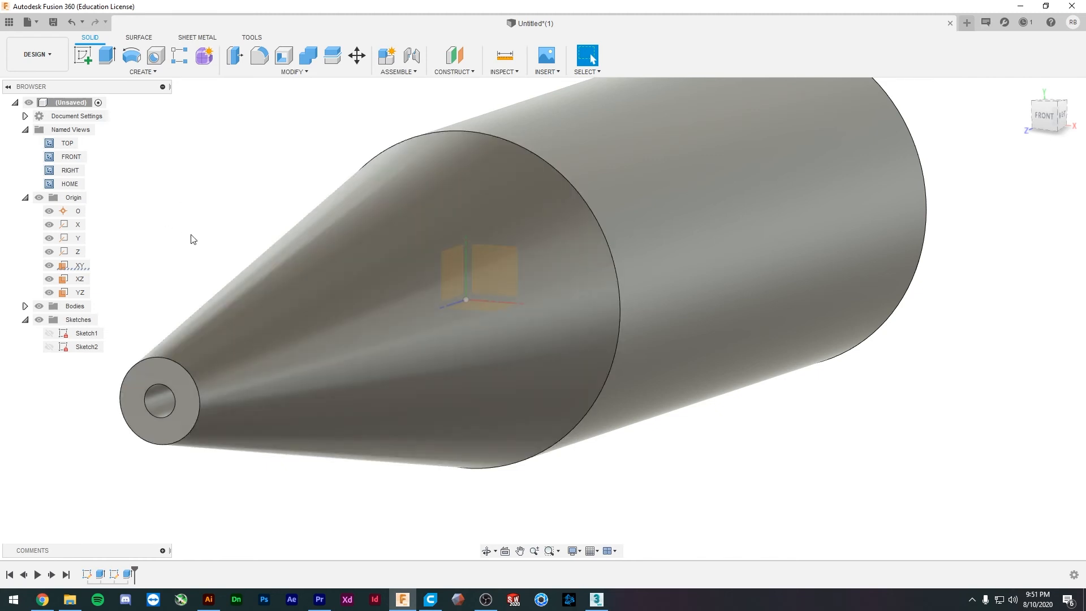
# - Examine the hole at the tapered tip and where it exits the flat end of the body
pyautogui.scroll(-2, 210, 252)
pyautogui.scroll(-3, 204, 237)
pyautogui.keyDown('shift'); pyautogui.moveTo(204, 235); pyautogui.dragTo(394, 292, button='middle'); pyautogui.keyUp('shift')
pyautogui.scroll(-2, 491, 335)
pyautogui.scroll(6, 491, 336)
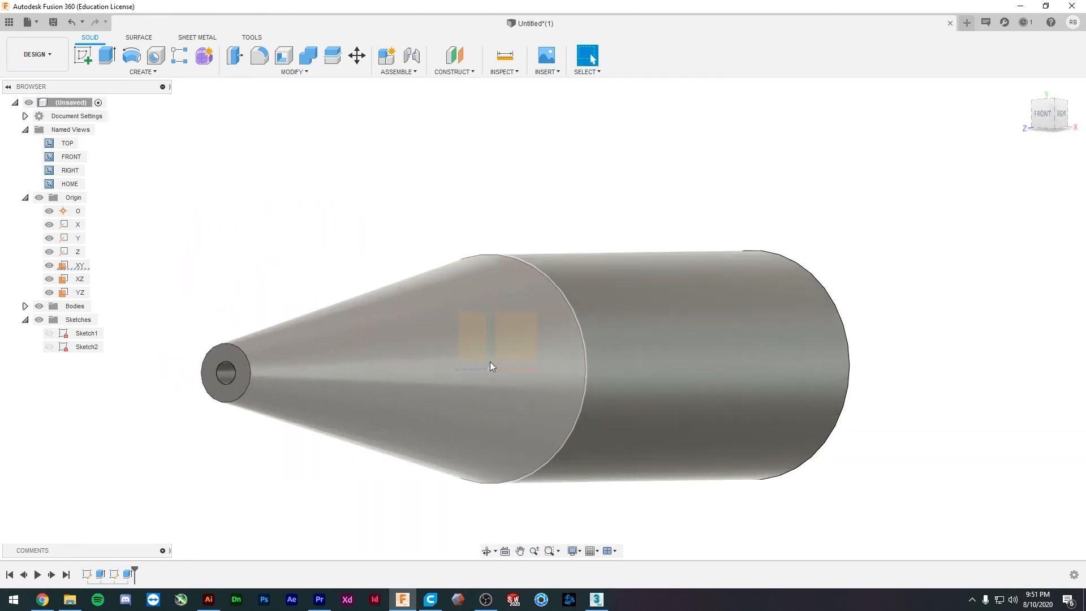
pyautogui.keyDown('shift'); pyautogui.moveTo(490, 362); pyautogui.dragTo(453, 384, button='middle'); pyautogui.keyUp('shift')
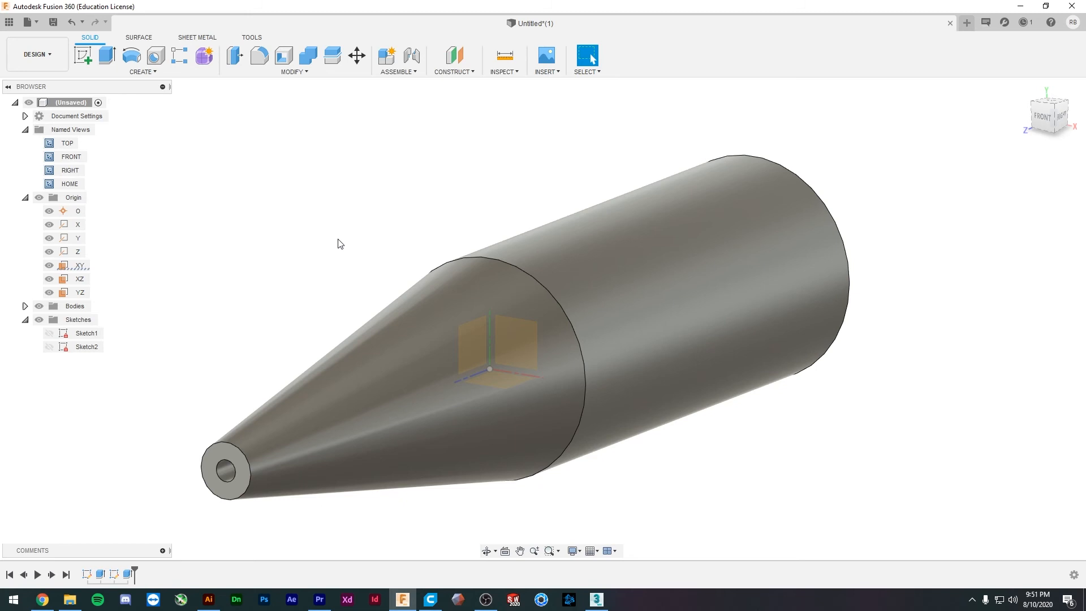
pyautogui.keyDown('shift'); pyautogui.moveTo(340, 243); pyautogui.dragTo(853, 356, button='middle'); pyautogui.keyUp('shift')
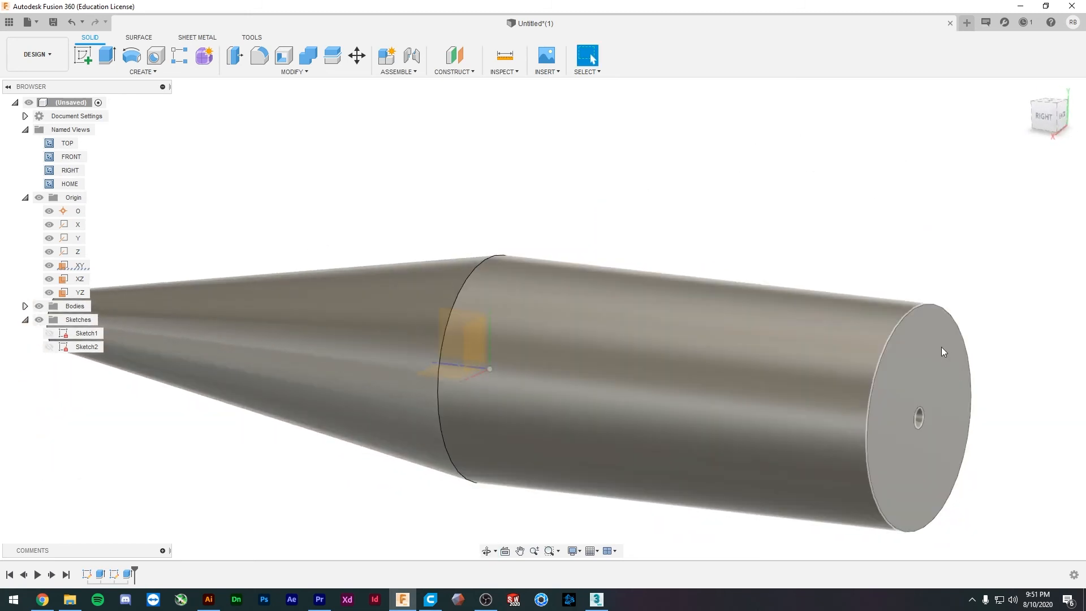
pyautogui.scroll(3, 937, 345)
pyautogui.moveTo(937, 345); pyautogui.dragTo(661, 199, button='middle')
pyautogui.scroll(3, 673, 245)
pyautogui.moveTo(674, 249)
pyautogui.mouseDown(button='middle')
pyautogui.moveTo(696, 305)
pyautogui.moveTo(582, 132)
pyautogui.moveTo(570, 130)
pyautogui.mouseUp(button='middle')
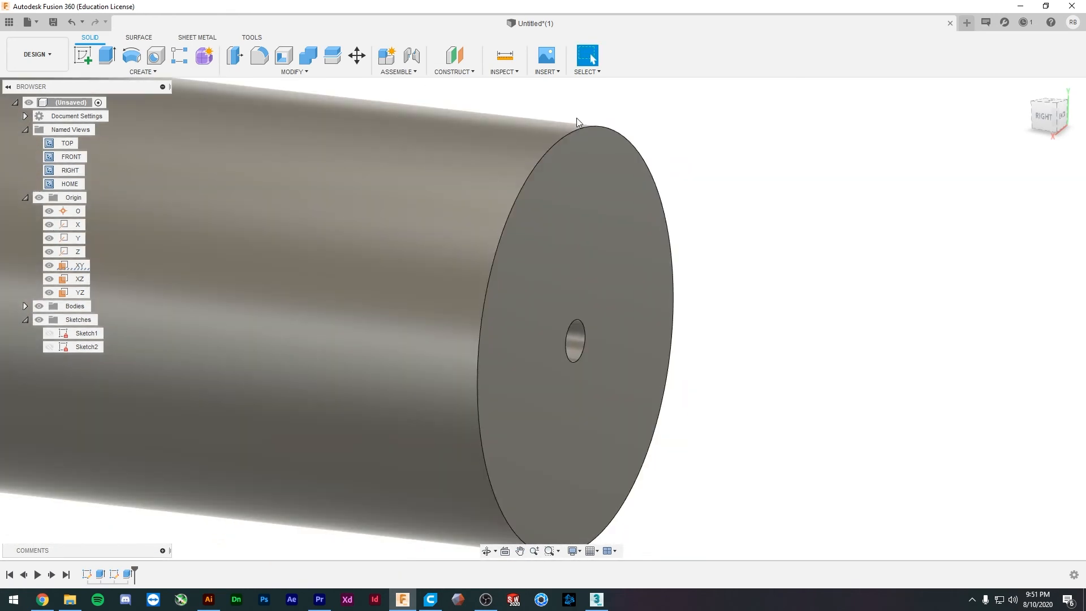
# - Start a fillet on the outer circular edge of the body's flat end with a radius of about 1.25 mm
pyautogui.click(283, 73)
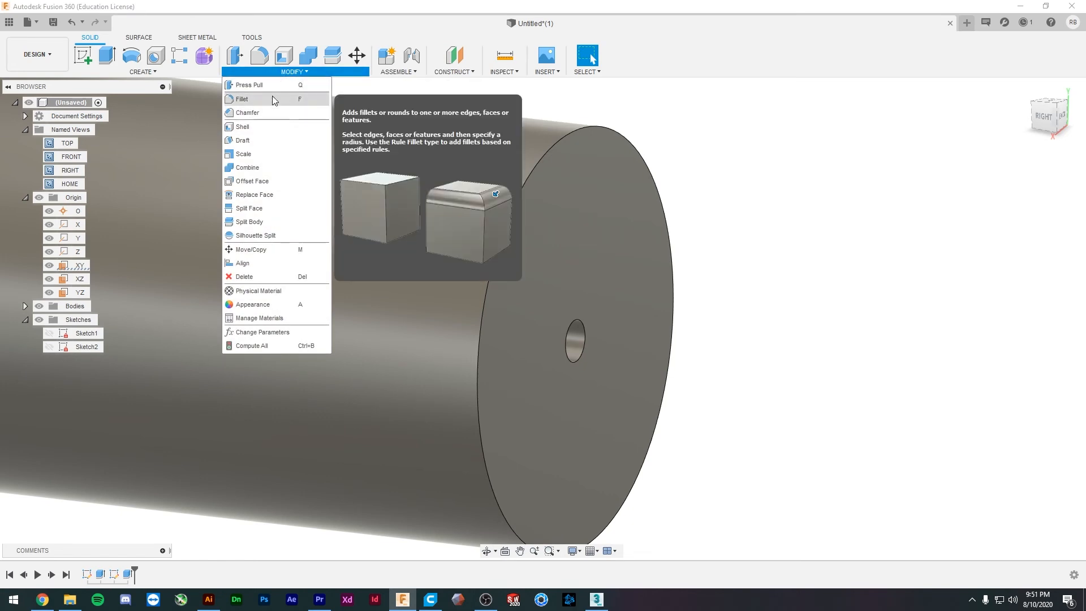
pyautogui.click(273, 98)
pyautogui.click(553, 143)
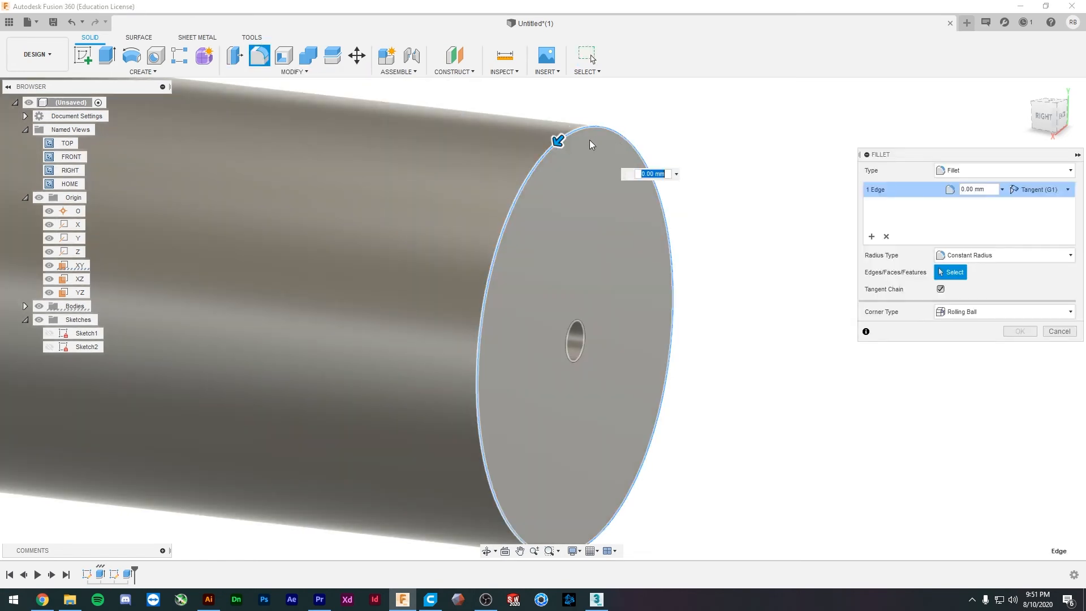
pyautogui.moveTo(560, 140); pyautogui.dragTo(556, 158)
pyautogui.scroll(-2, 557, 158)
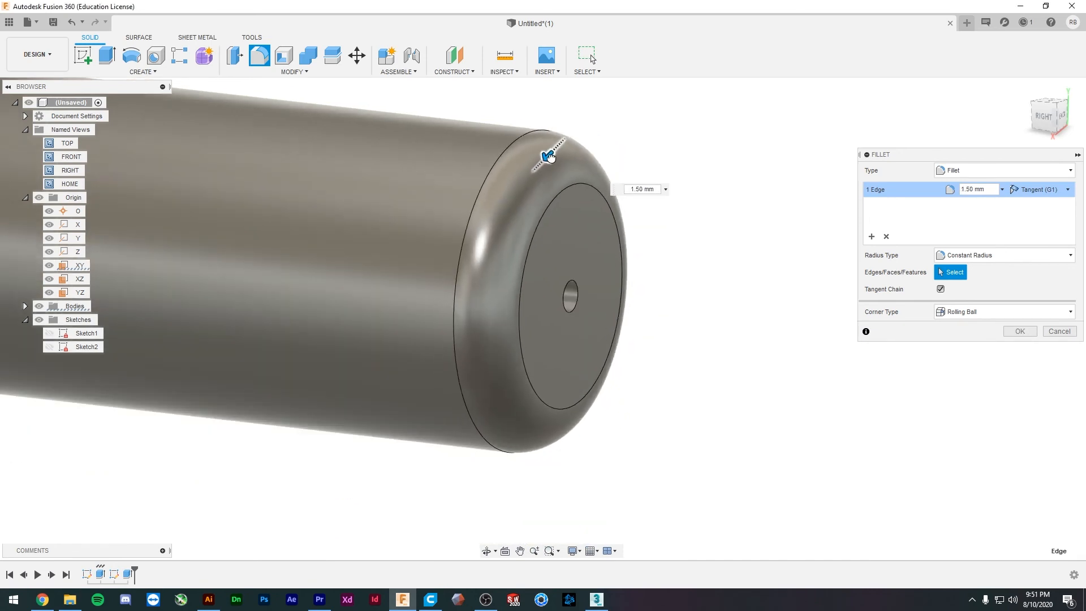
pyautogui.keyDown('shift'); pyautogui.moveTo(599, 285); pyautogui.dragTo(411, 132, button='middle'); pyautogui.keyUp('shift')
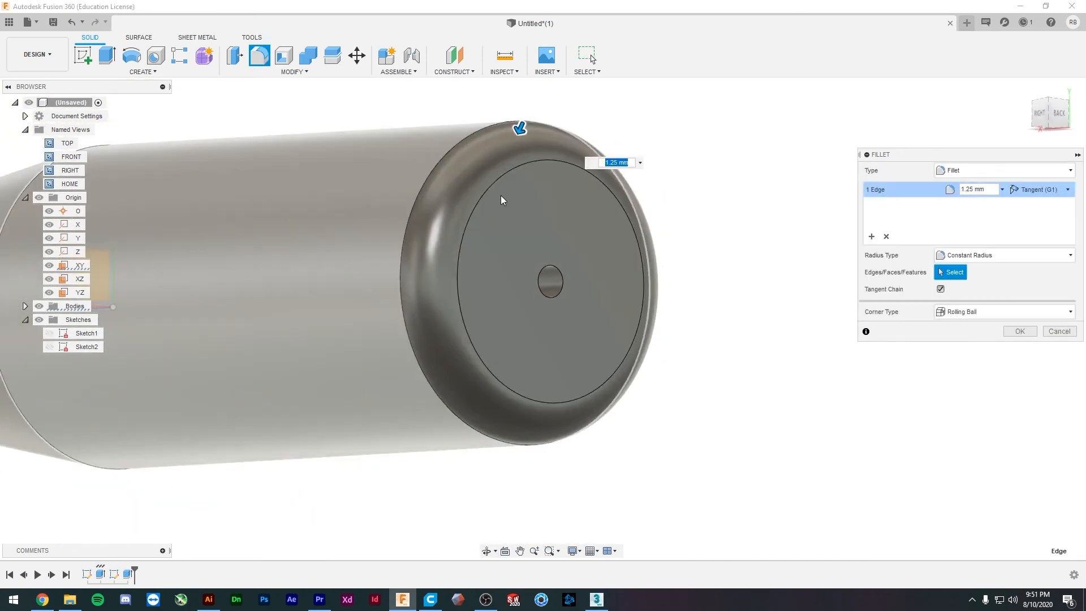
# - Try a 5 mm radius for the flat end's fillet, reduce it to 1.25 mm and confirm the fillet
pyautogui.write('5')
pyautogui.press('Return')
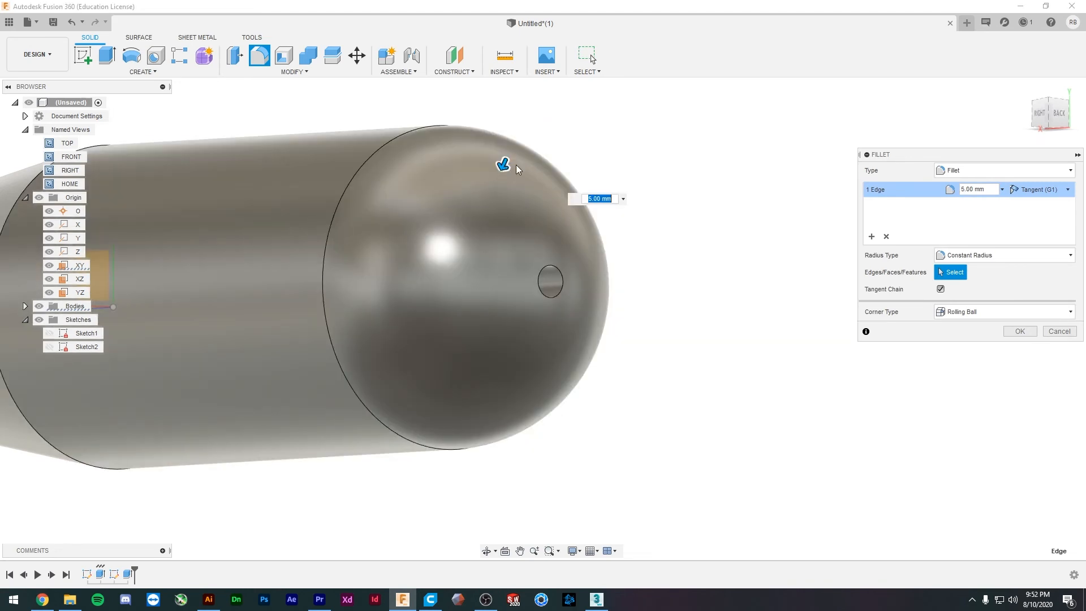
pyautogui.moveTo(509, 167); pyautogui.dragTo(520, 136)
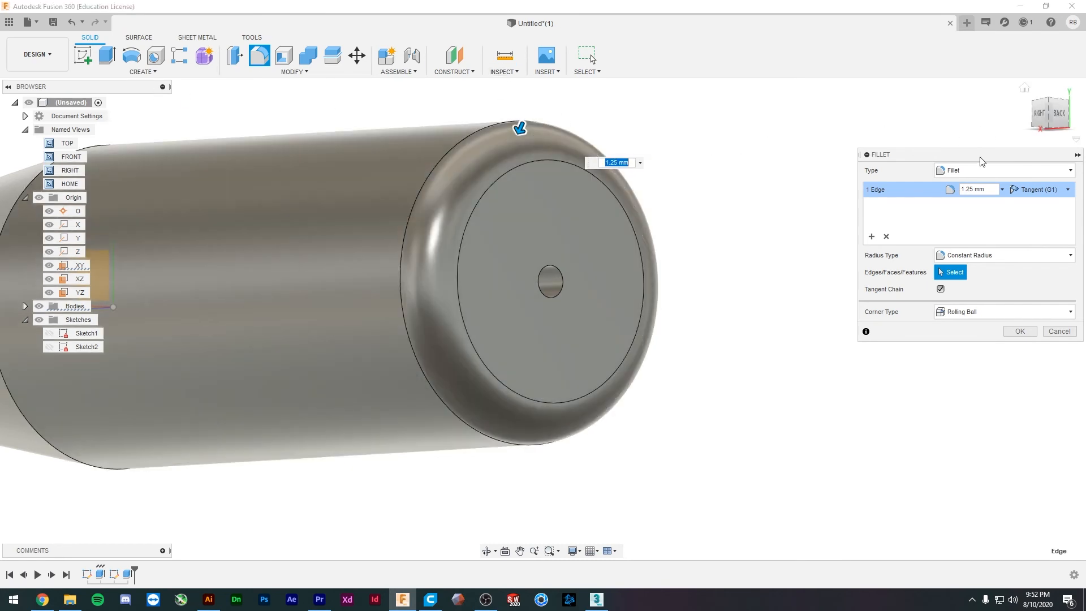
pyautogui.click(1020, 331)
# - Start a fillet on the outer edge of the tapered tip and try a radius of 6.5 mm
pyautogui.keyDown('shift'); pyautogui.moveTo(603, 281); pyautogui.dragTo(584, 317, button='middle'); pyautogui.keyUp('shift')
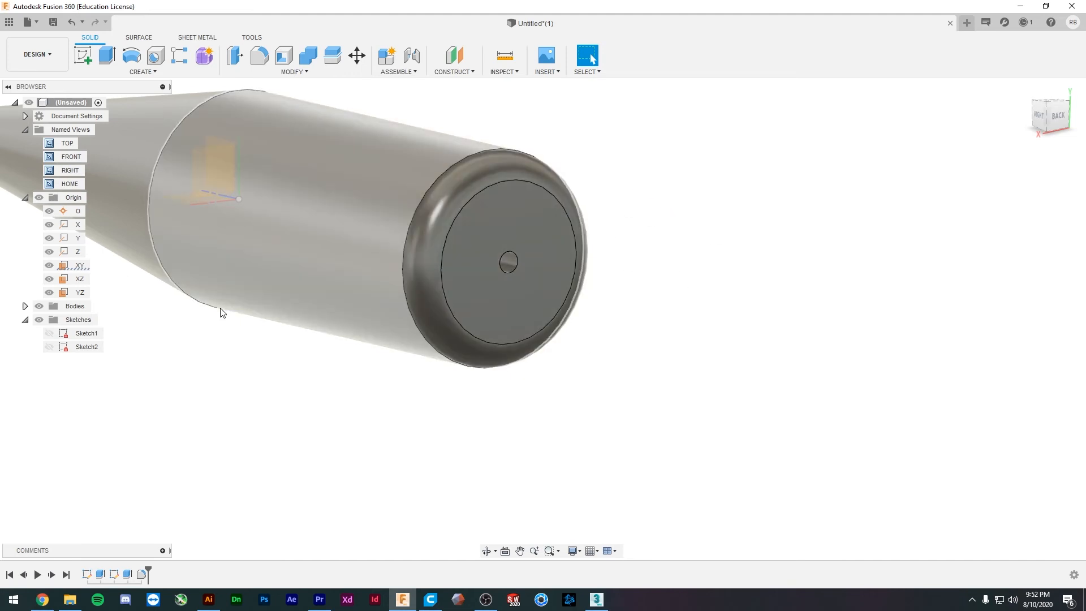
pyautogui.keyDown('shift'); pyautogui.moveTo(220, 311); pyautogui.dragTo(436, 262, button='middle'); pyautogui.keyUp('shift')
pyautogui.click(361, 303)
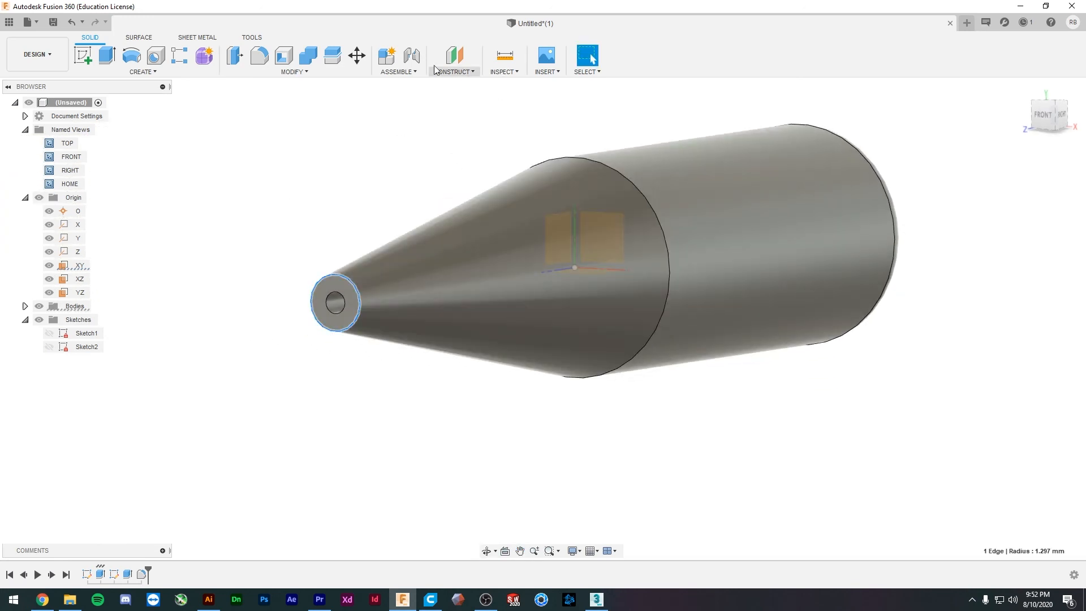
pyautogui.click(322, 71)
pyautogui.click(283, 99)
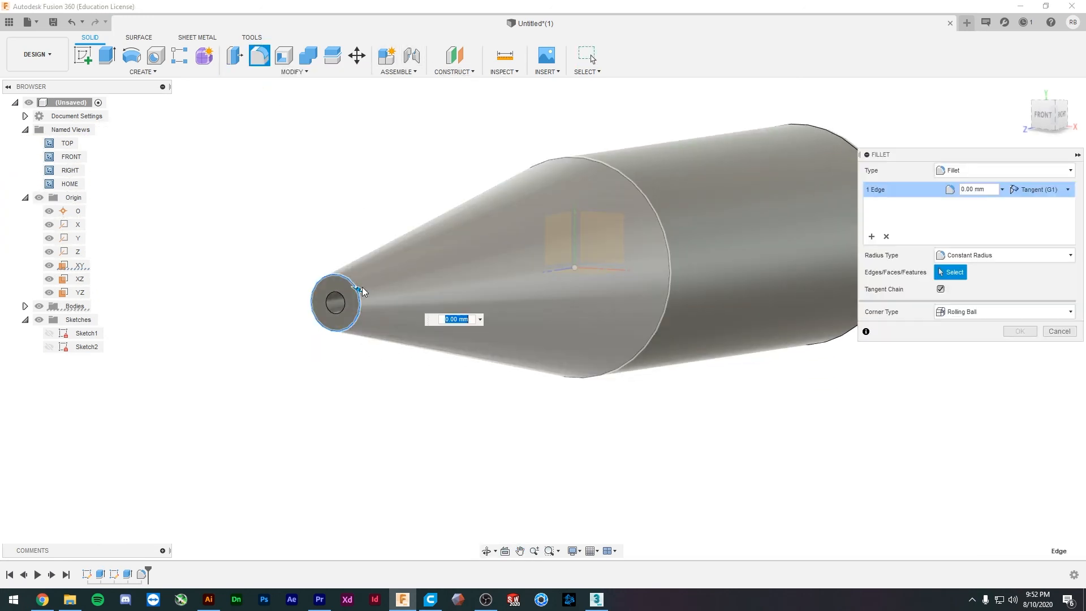
pyautogui.moveTo(362, 284)
pyautogui.mouseDown()
pyautogui.moveTo(332, 296)
pyautogui.moveTo(381, 298)
pyautogui.moveTo(345, 293)
pyautogui.mouseUp()
pyautogui.scroll(-2, 349, 303)
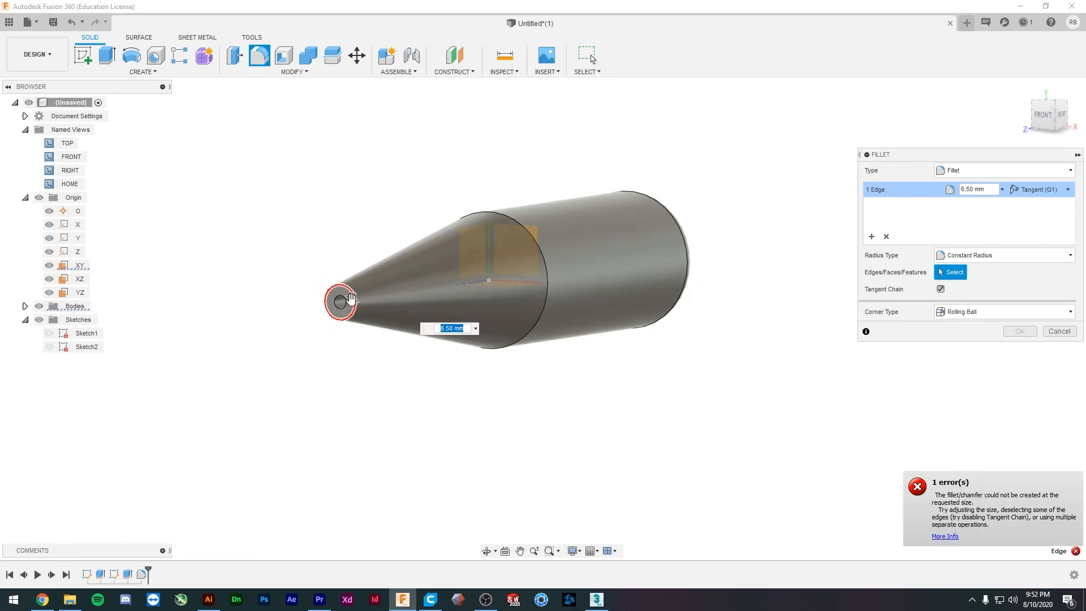
# - Reduce the tip fillet to a small radius that rounds the outer edge around the hole
pyautogui.moveTo(350, 302)
pyautogui.mouseDown()
pyautogui.moveTo(354, 290)
pyautogui.moveTo(365, 306)
pyautogui.mouseUp()
pyautogui.scroll(-2, 365, 306)
pyautogui.scroll(7, 364, 306)
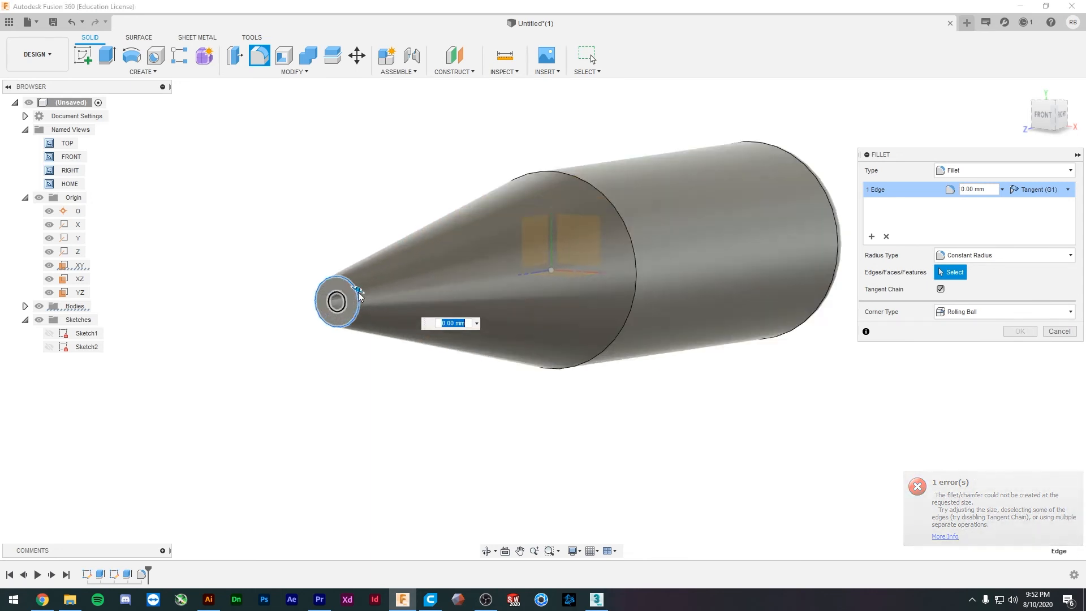
pyautogui.keyDown('shift'); pyautogui.moveTo(364, 306); pyautogui.dragTo(358, 273, button='middle'); pyautogui.keyUp('shift')
pyautogui.moveTo(358, 271); pyautogui.dragTo(356, 294)
pyautogui.scroll(-4, 566, 350)
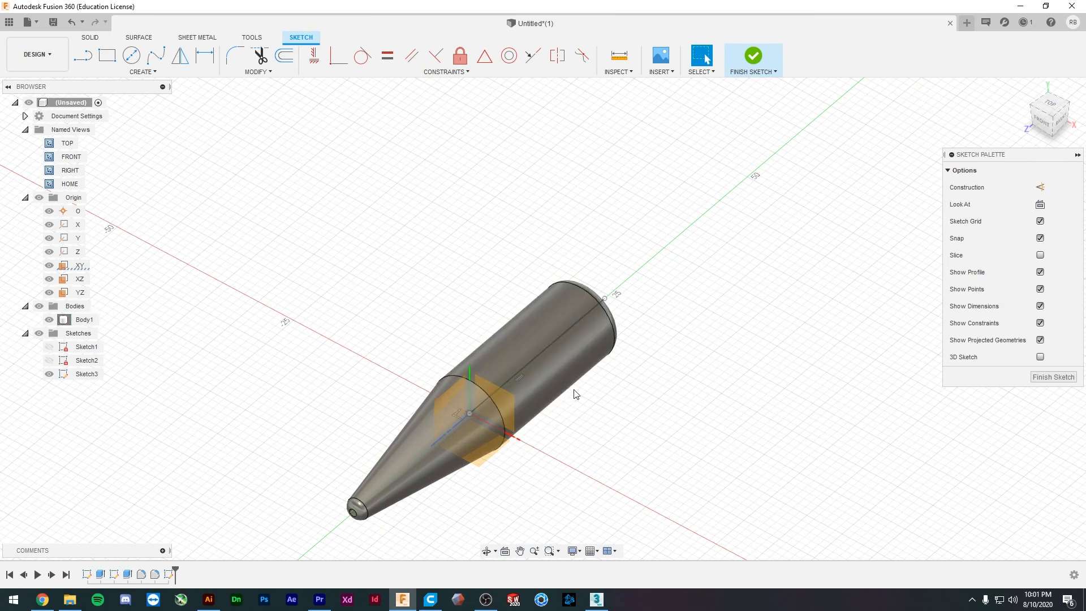
# - Align the view to the top with the tip pointing down and finish the open sketch
pyautogui.moveTo(572, 395)
pyautogui.keyDown('shift'); pyautogui.mouseDown(button='middle')
pyautogui.moveTo(553, 385)
pyautogui.moveTo(555, 439)
pyautogui.moveTo(670, 348)
pyautogui.mouseUp(button='middle'); pyautogui.keyUp('shift')
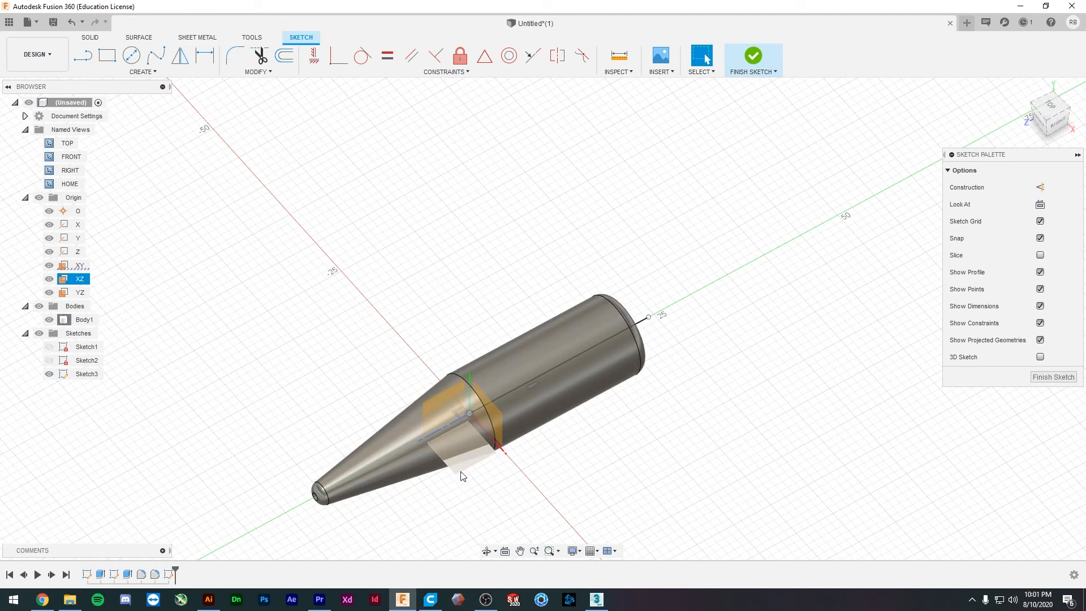
pyautogui.click(463, 473)
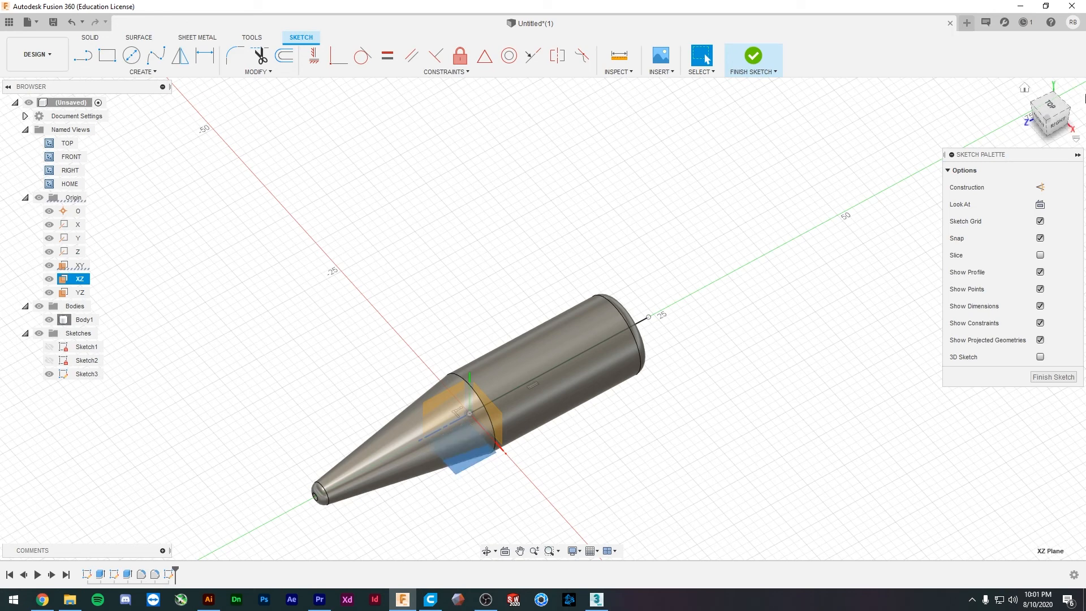
pyautogui.click(1051, 110)
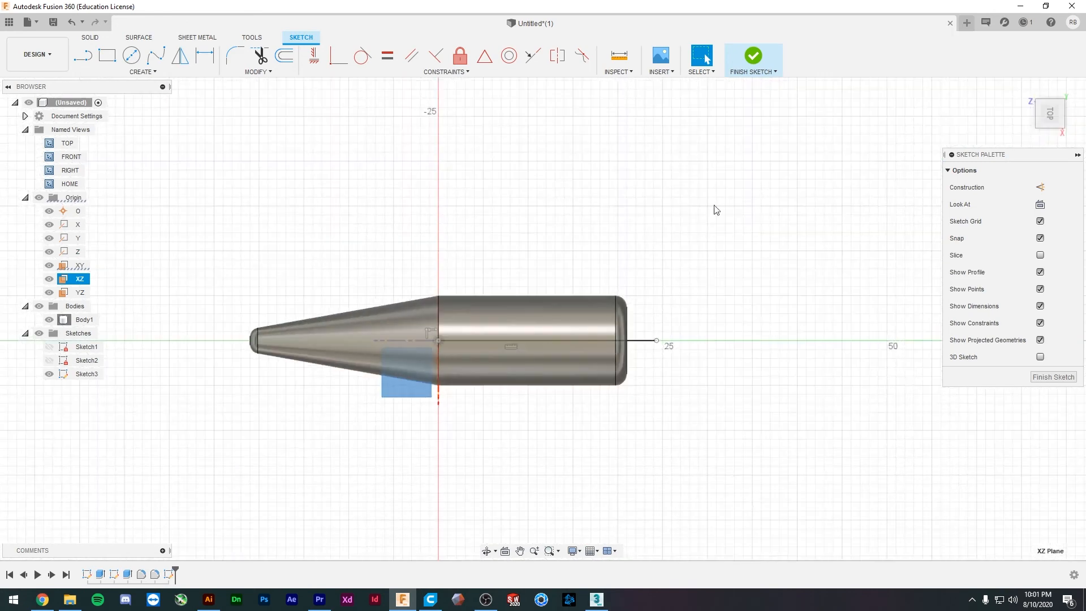
pyautogui.click(1068, 90)
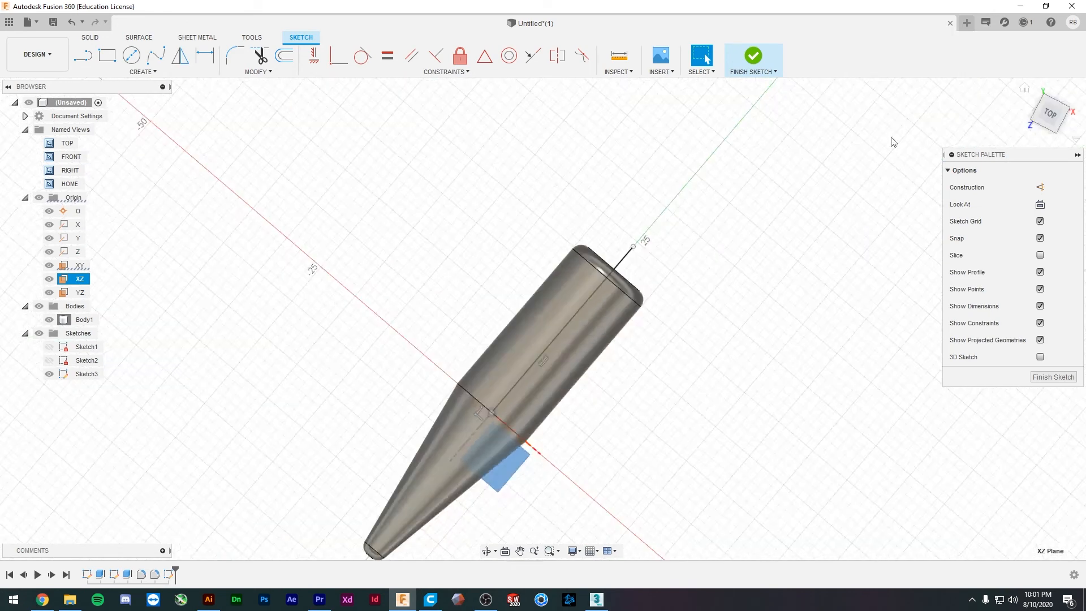
pyautogui.click(752, 56)
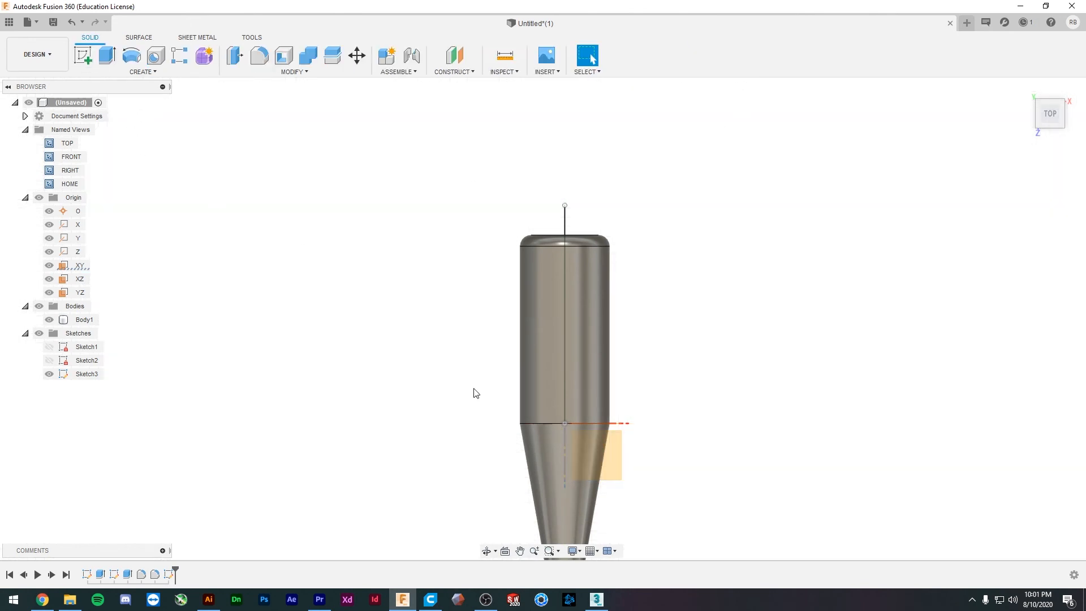
# - Start a new sketch on the XZ origin plane and turn on Slice to section the body
pyautogui.click(616, 453)
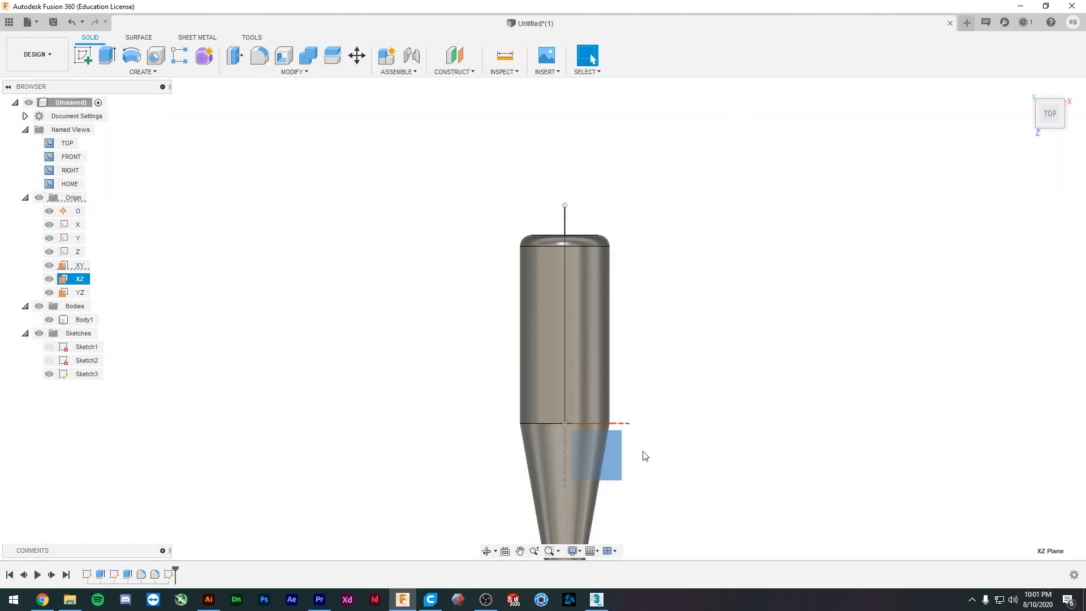
pyautogui.click(83, 56)
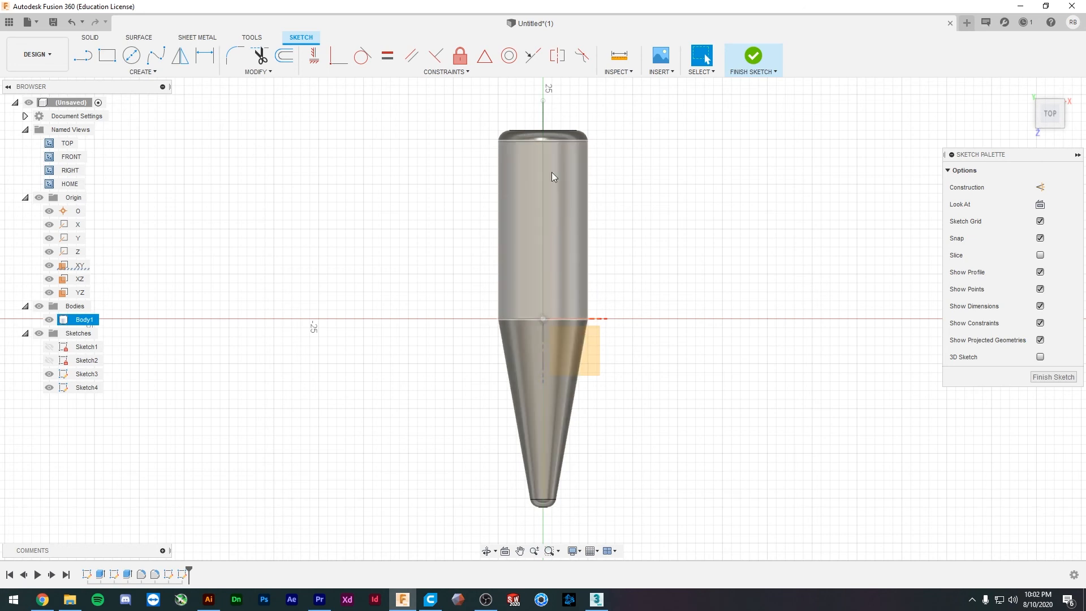
pyautogui.click(1040, 255)
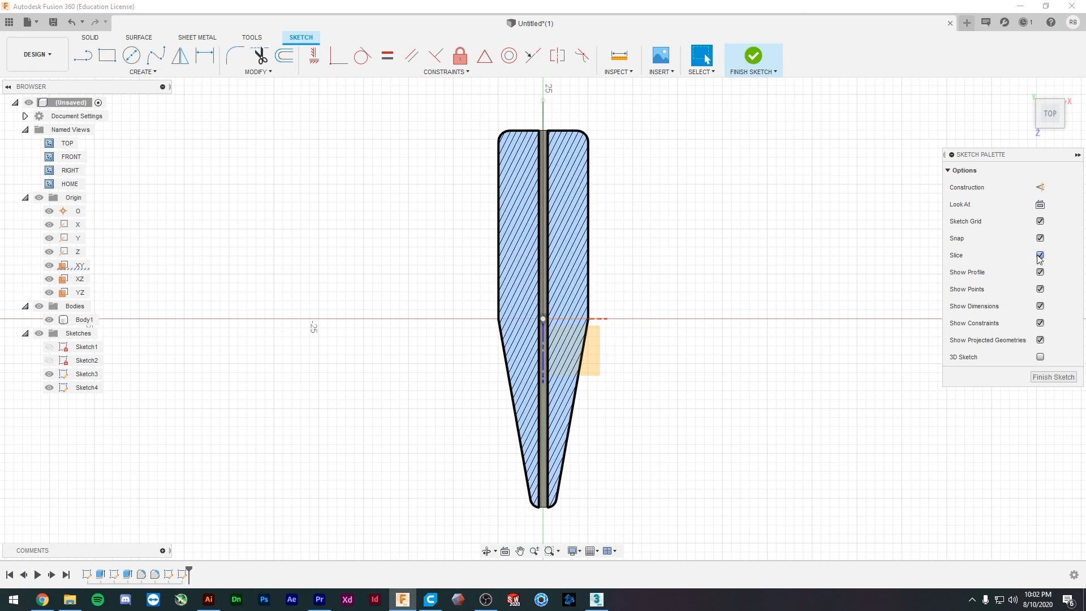
pyautogui.scroll(3, 589, 249)
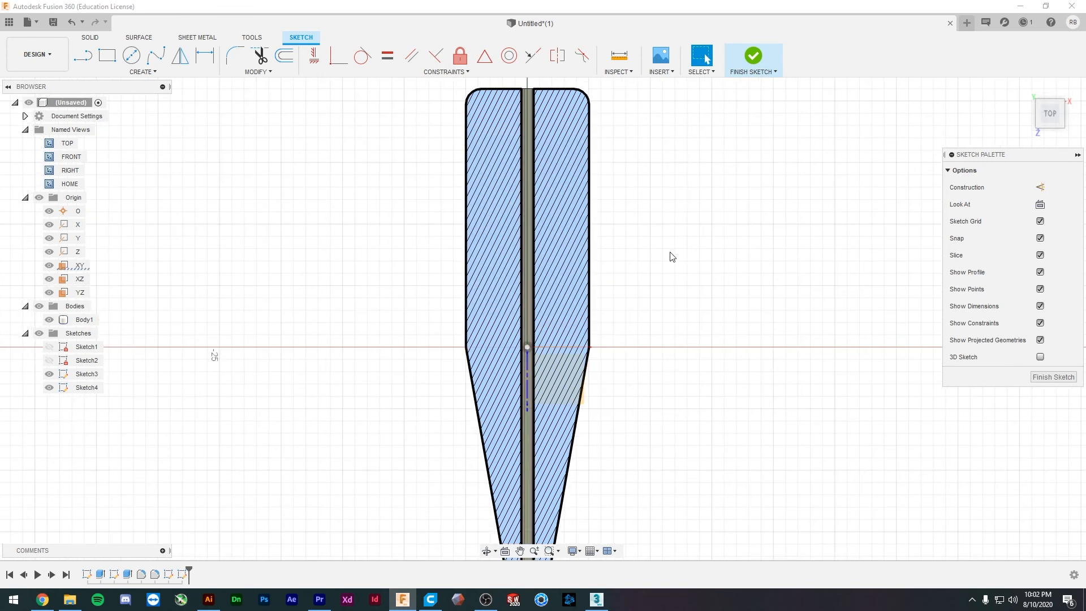
pyautogui.scroll(-4, 713, 322)
pyautogui.scroll(1, 689, 274)
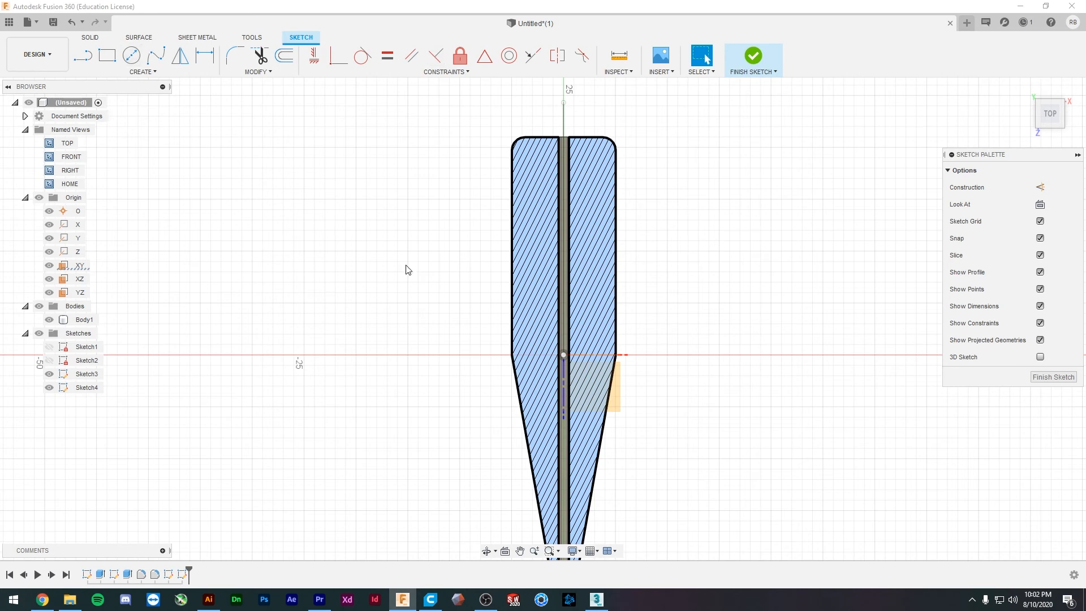
# - Draw a vertical 21 mm line from the origin along the hole's axis to the body's flat end
pyautogui.press('l')
pyautogui.click(565, 355)
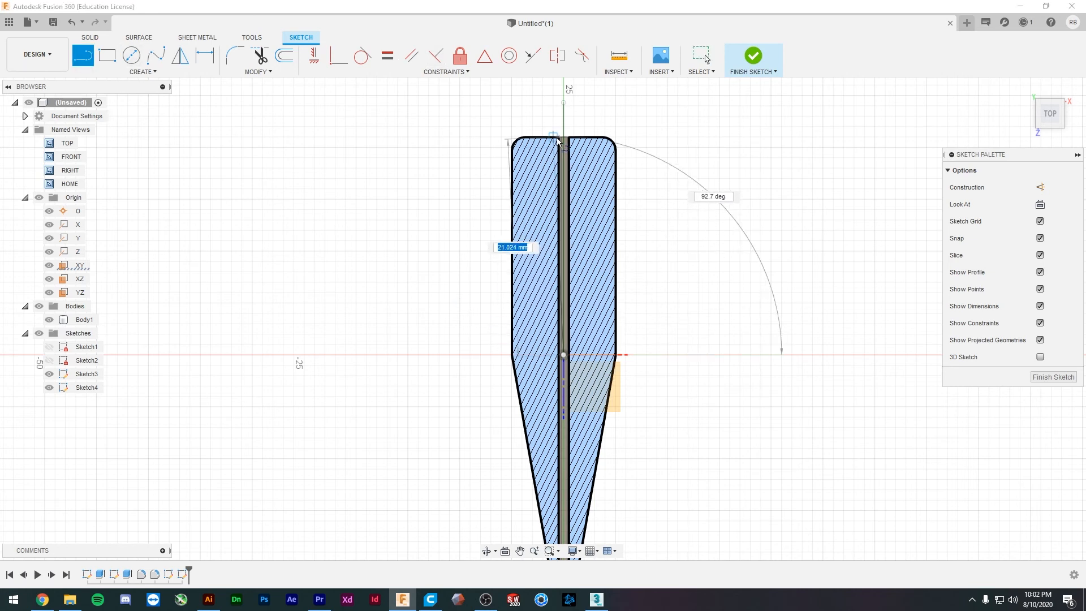
pyautogui.scroll(3, 567, 142)
pyautogui.scroll(3, 566, 138)
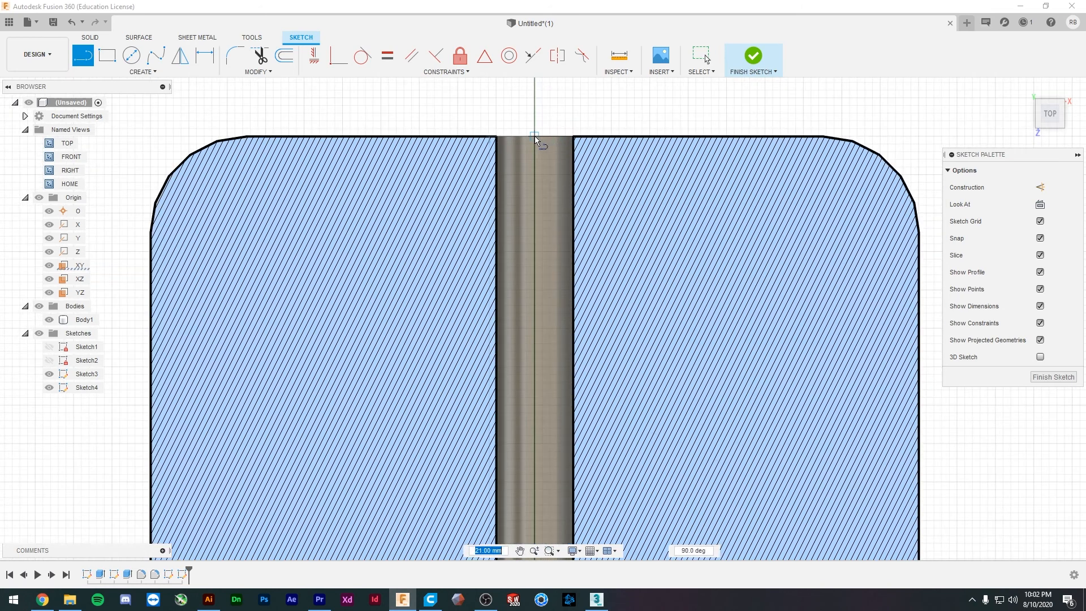
pyautogui.scroll(-5, 535, 139)
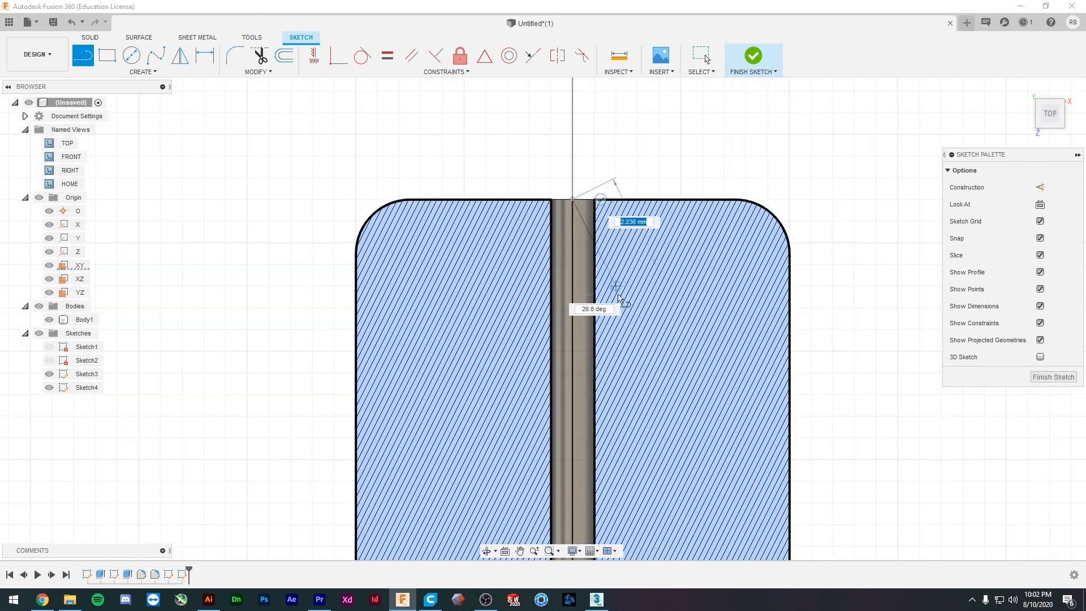
pyautogui.write('25')
pyautogui.press('Return')
pyautogui.press('Escape')
pyautogui.scroll(-4, 799, 457)
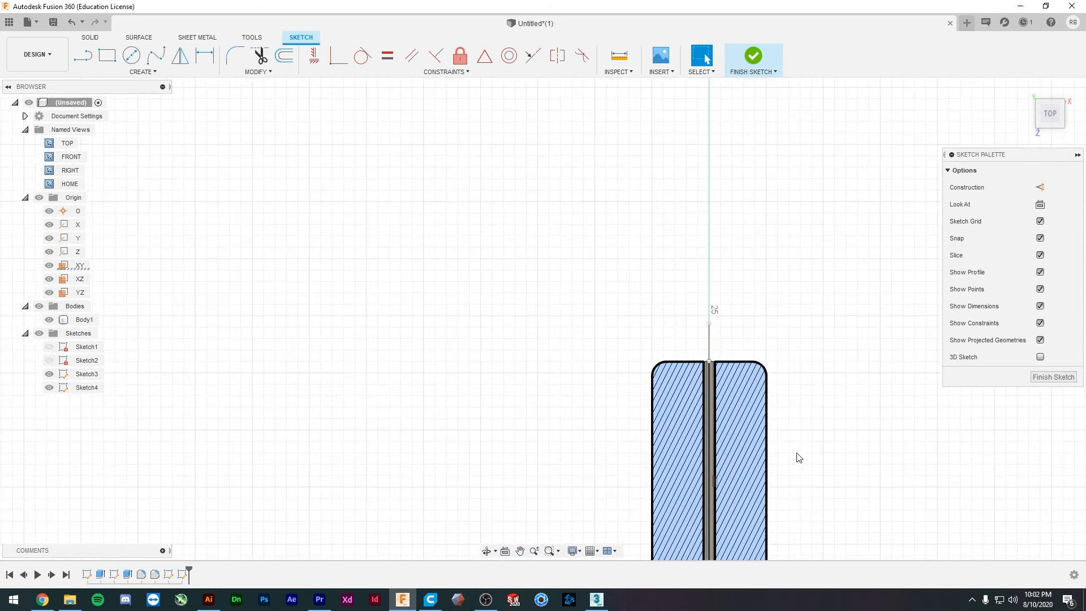
# - Draw a circle about 4 mm in diameter centred on the axis line midway along the straight section, and finish the sketch
pyautogui.moveTo(842, 498)
pyautogui.mouseDown(button='middle')
pyautogui.moveTo(662, 266)
pyautogui.moveTo(652, 278)
pyautogui.mouseUp(button='middle')
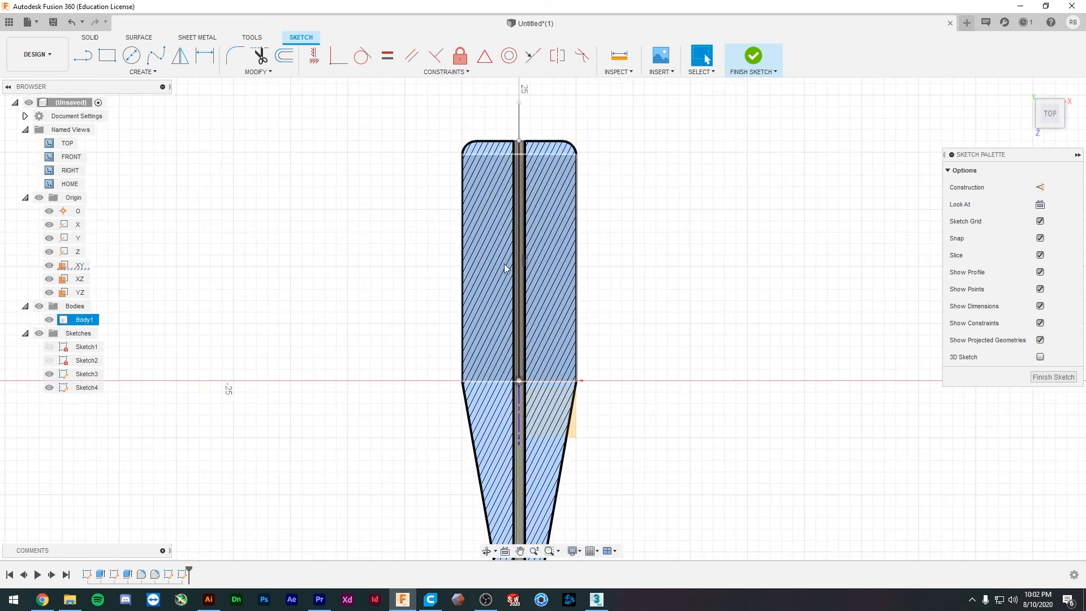
pyautogui.click(131, 56)
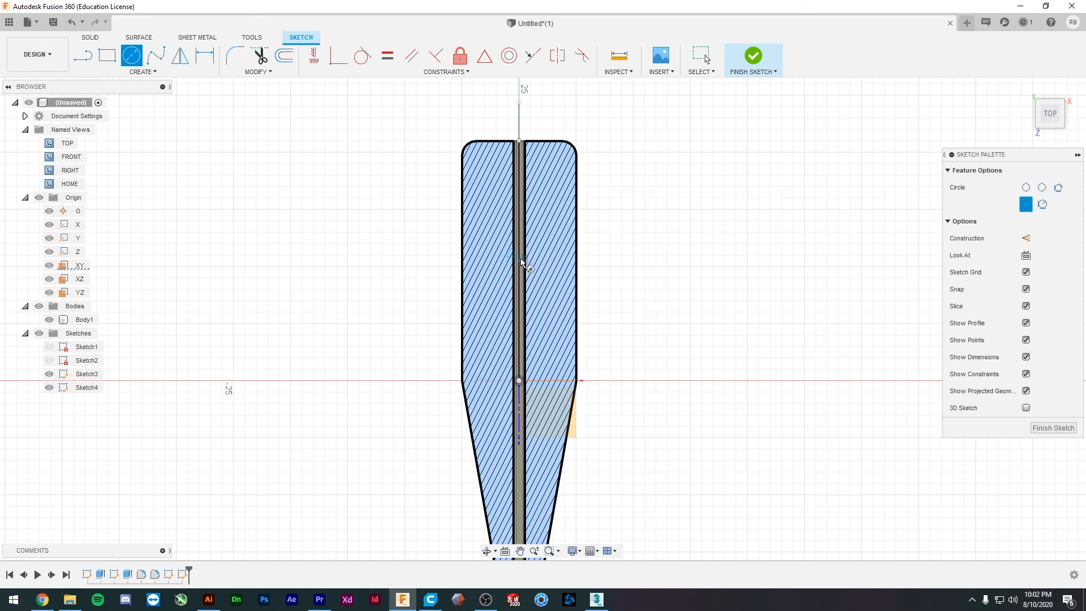
pyautogui.scroll(6, 521, 262)
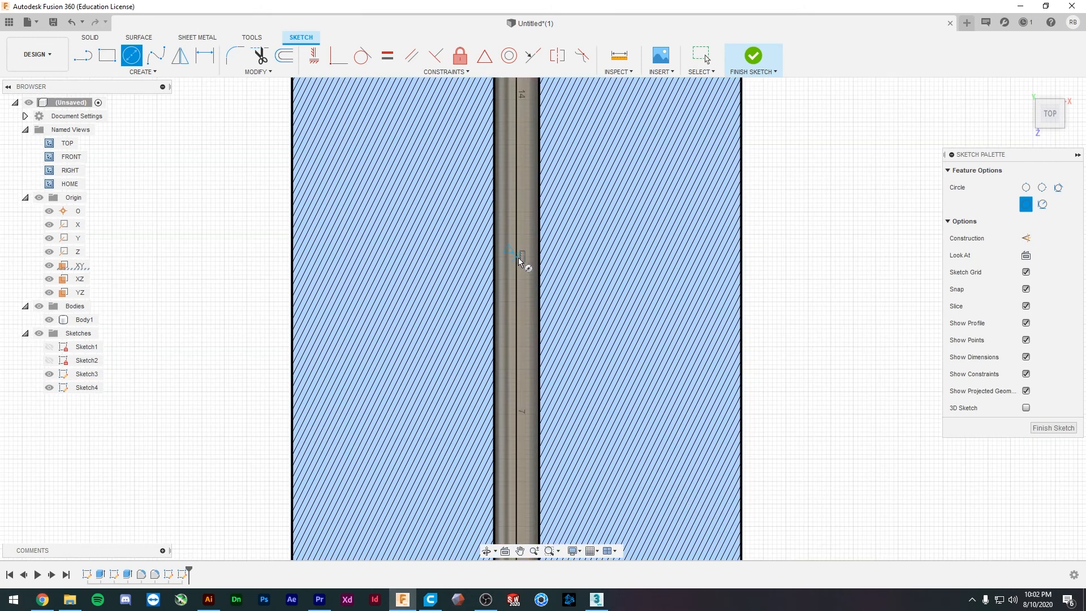
pyautogui.click(517, 257)
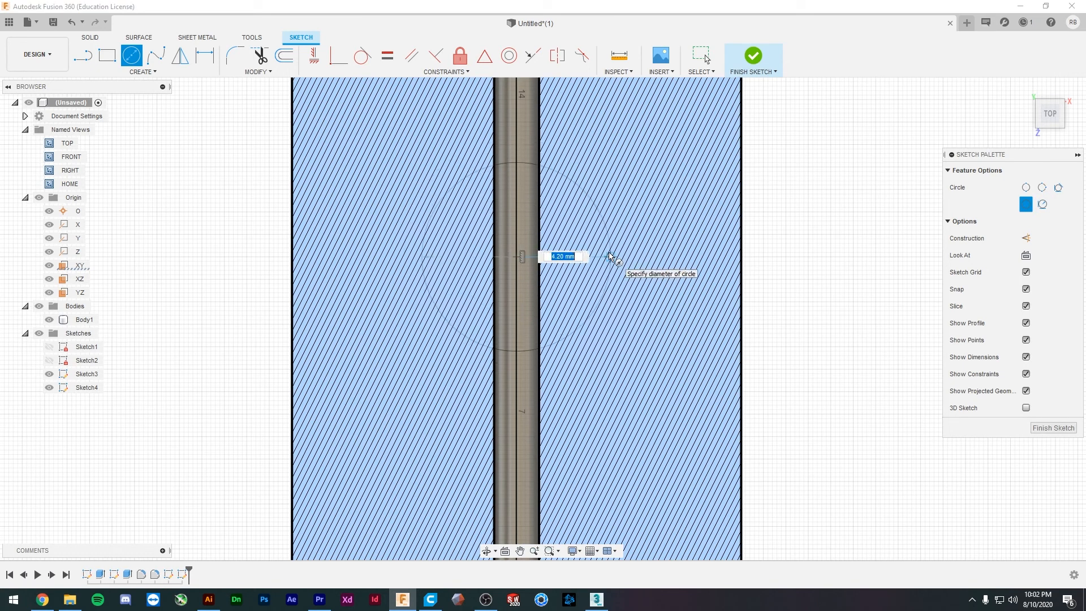
pyautogui.click(609, 257)
pyautogui.scroll(2, 783, 334)
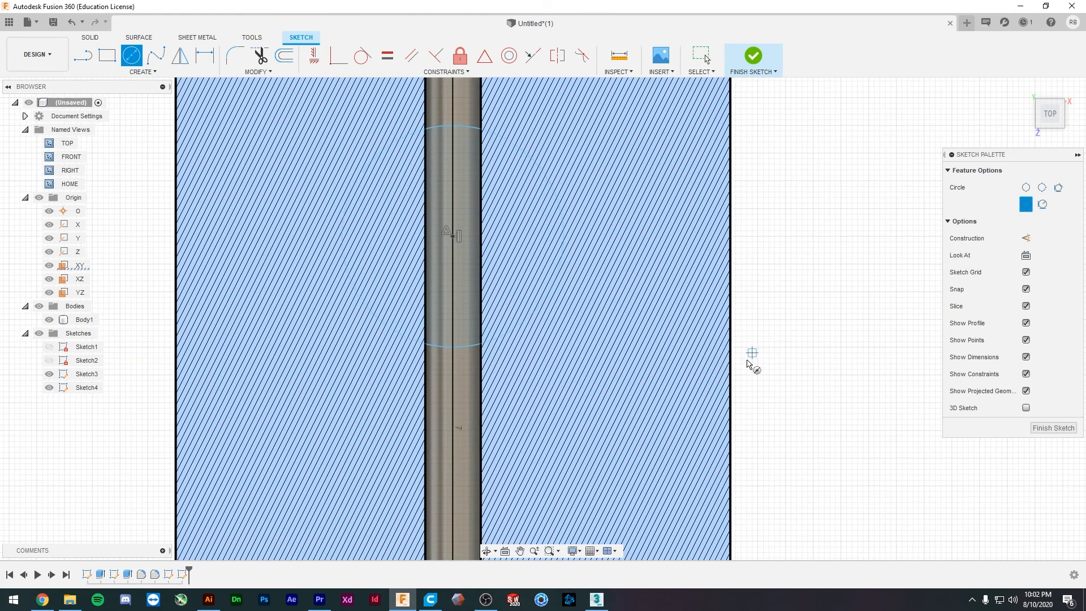
pyautogui.scroll(-8, 715, 385)
pyautogui.moveTo(706, 389)
pyautogui.keyDown('shift'); pyautogui.mouseDown(button='middle')
pyautogui.moveTo(728, 419)
pyautogui.moveTo(714, 388)
pyautogui.mouseUp(button='middle'); pyautogui.keyUp('shift')
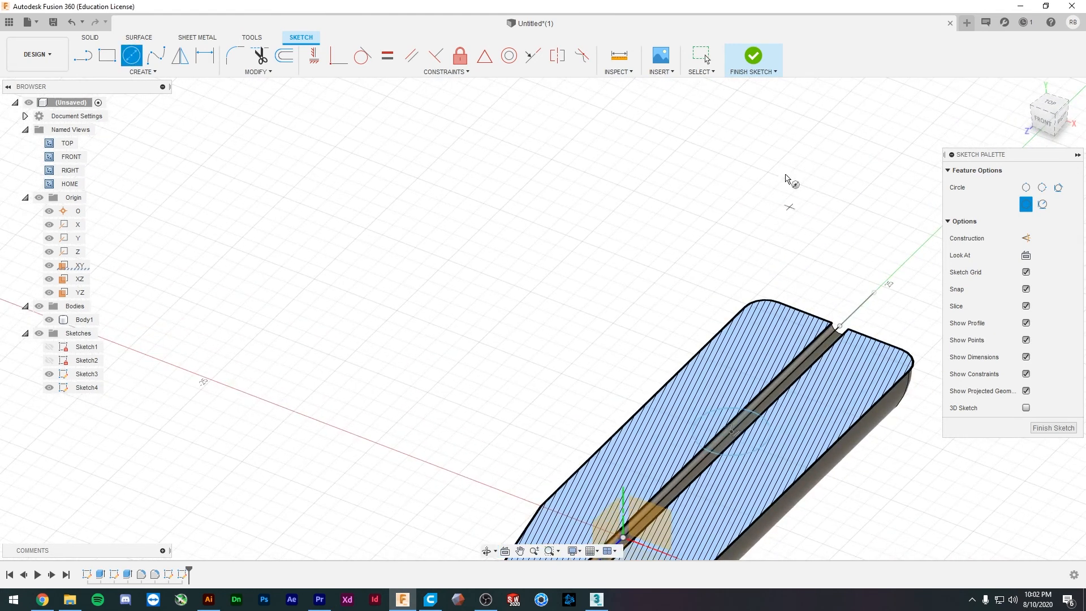
pyautogui.press('Escape')
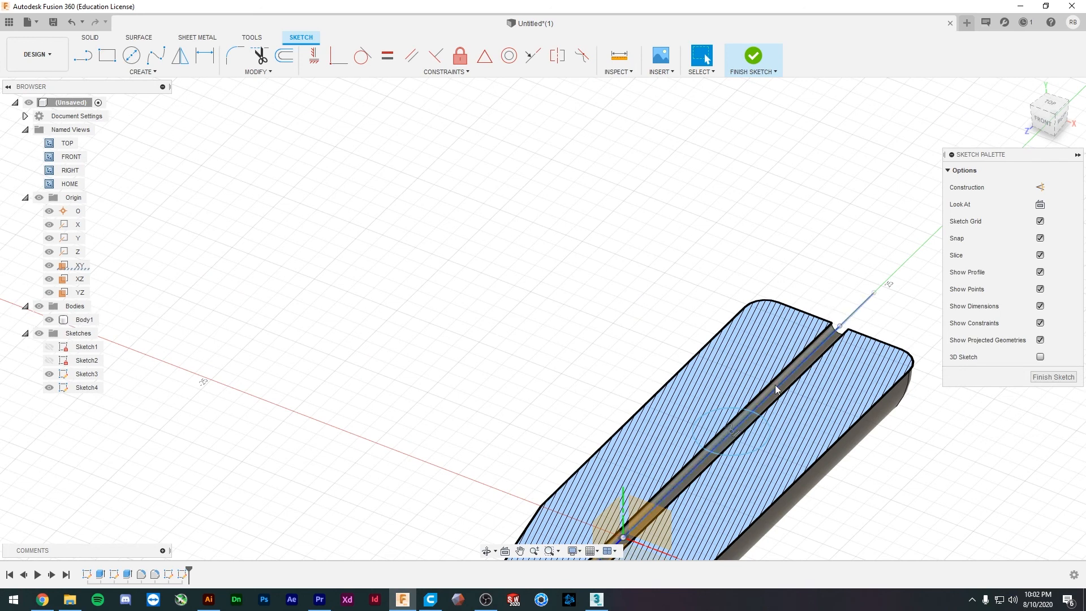
pyautogui.click(763, 420)
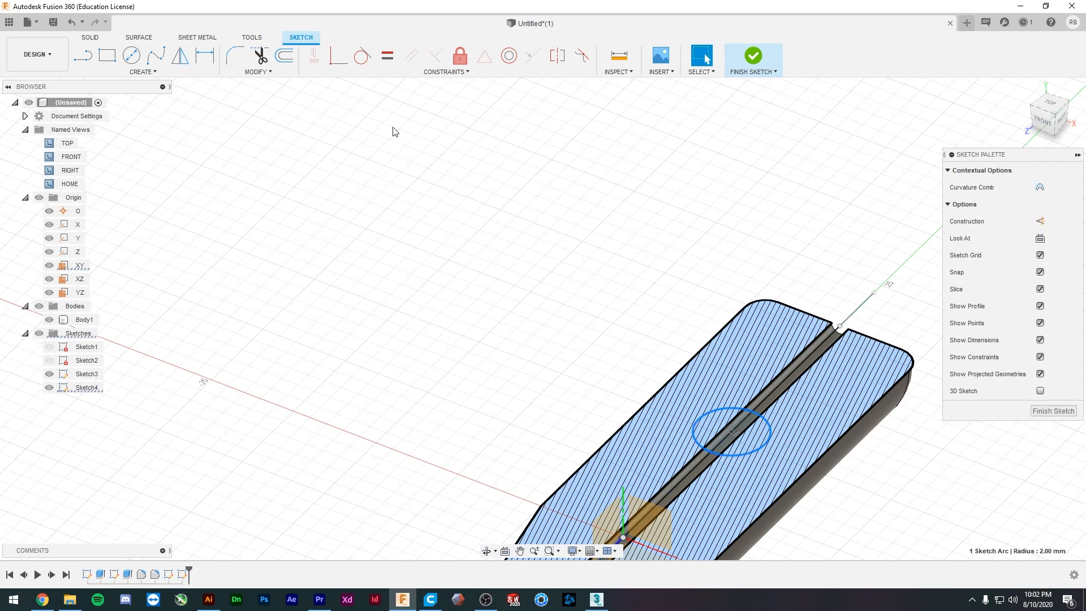
pyautogui.click(753, 57)
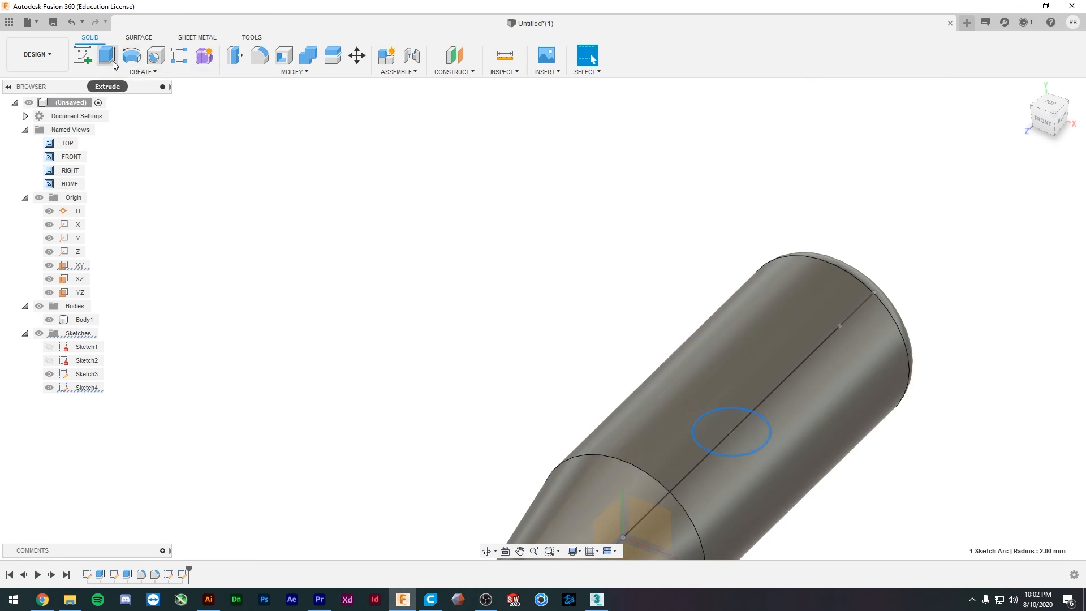
# - Start an extrusion of both halves of the circle, pulling it 14 mm upward out of the body as a cut
pyautogui.click(112, 60)
pyautogui.keyDown('shift'); pyautogui.moveTo(874, 364); pyautogui.dragTo(875, 348, button='middle'); pyautogui.keyUp('shift')
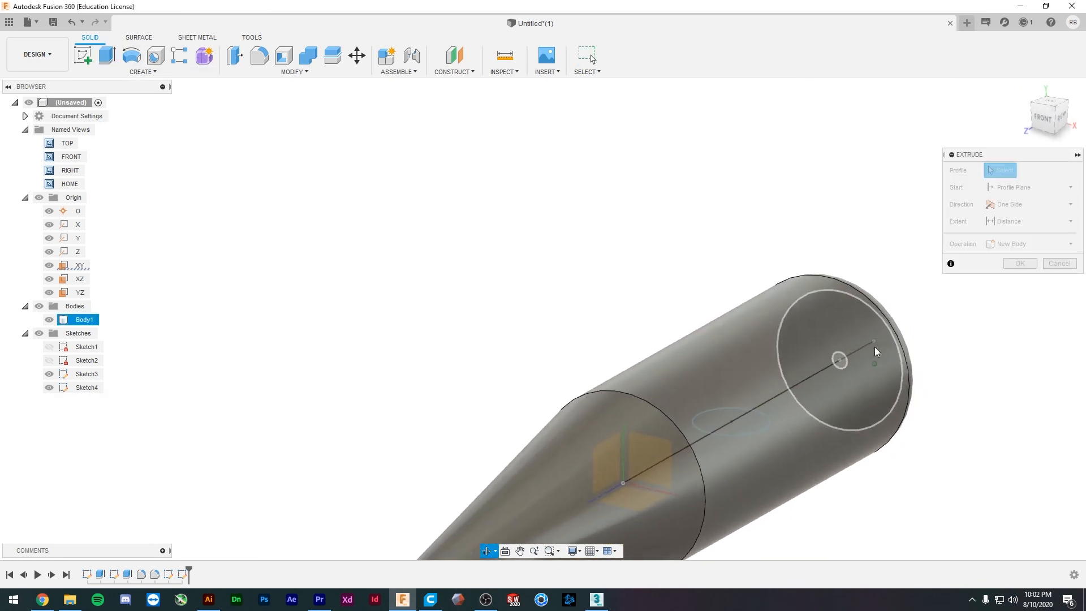
pyautogui.moveTo(938, 422); pyautogui.dragTo(683, 378, button='middle')
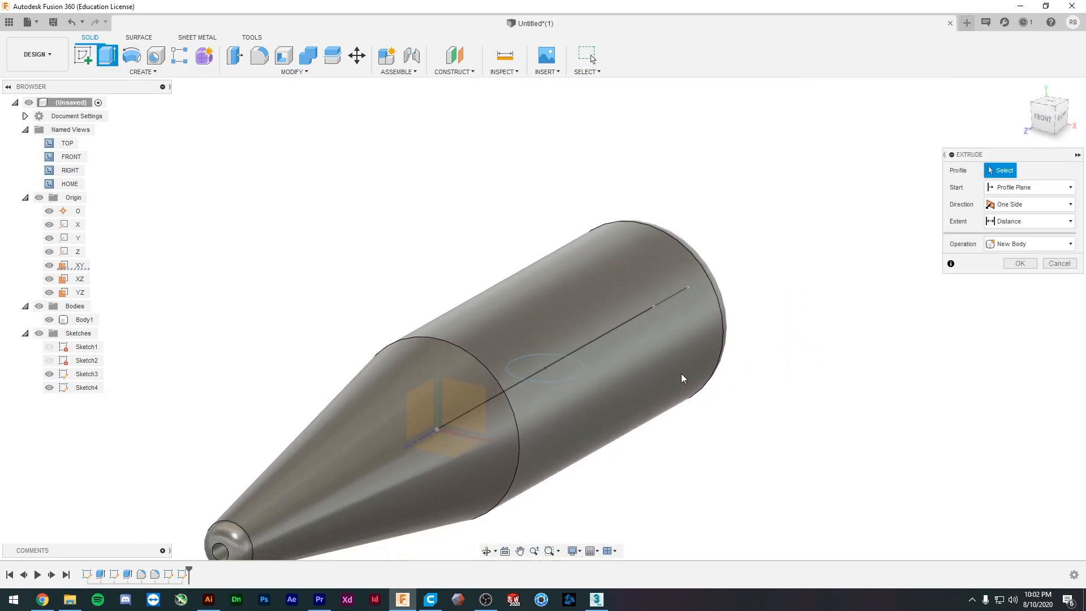
pyautogui.click(568, 376)
pyautogui.click(516, 369)
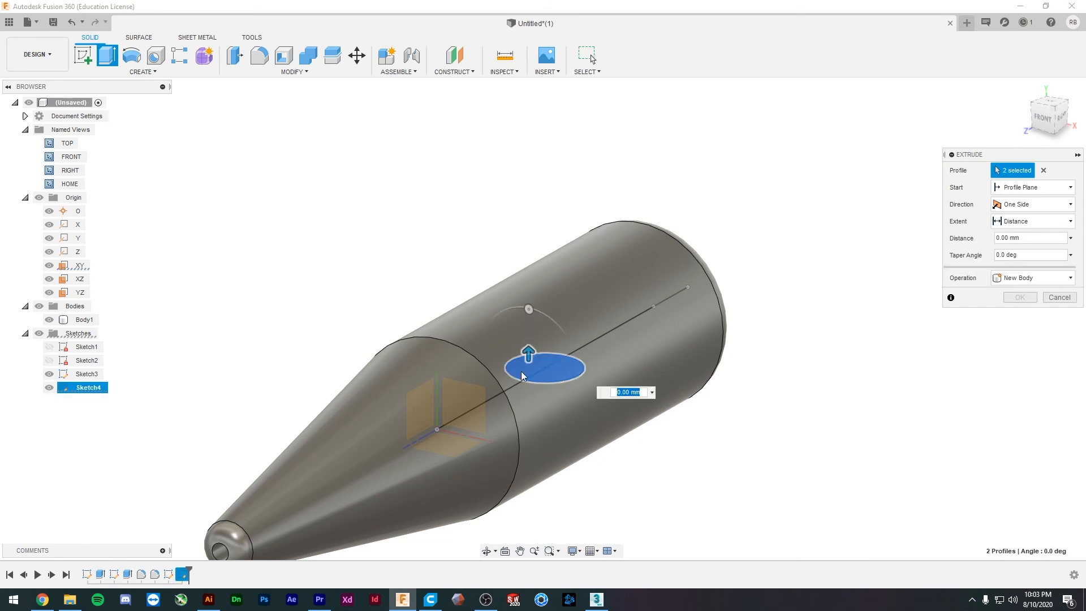
pyautogui.moveTo(529, 351); pyautogui.dragTo(561, 97)
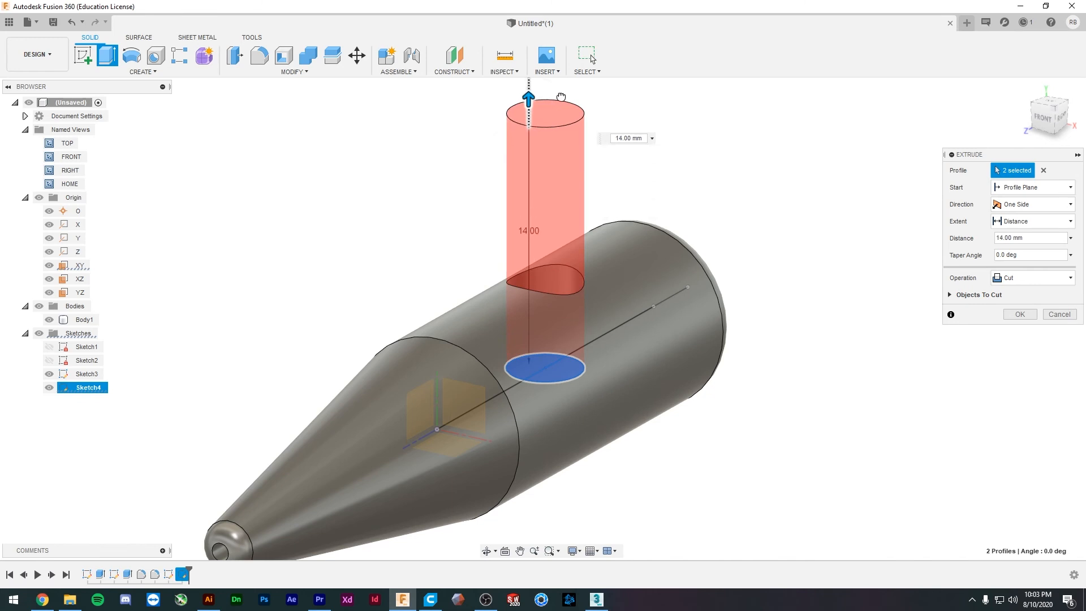
pyautogui.keyDown('shift'); pyautogui.moveTo(582, 121); pyautogui.dragTo(764, 339, button='middle'); pyautogui.keyUp('shift')
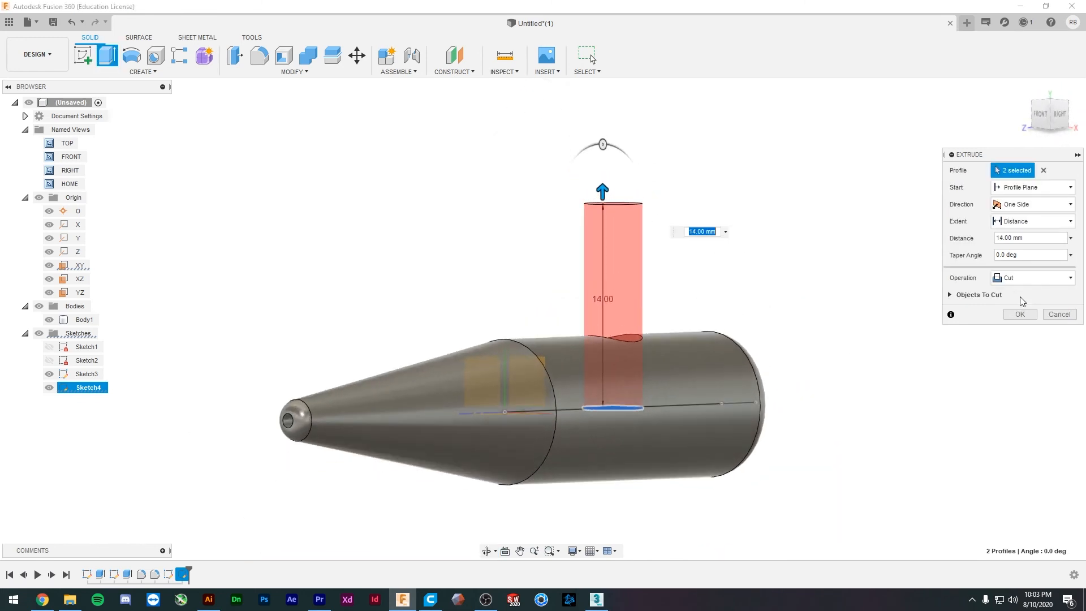
# - Change the extrusion's operation to Join and pull it down through the underside of the body to -24 mm
pyautogui.click(1012, 283)
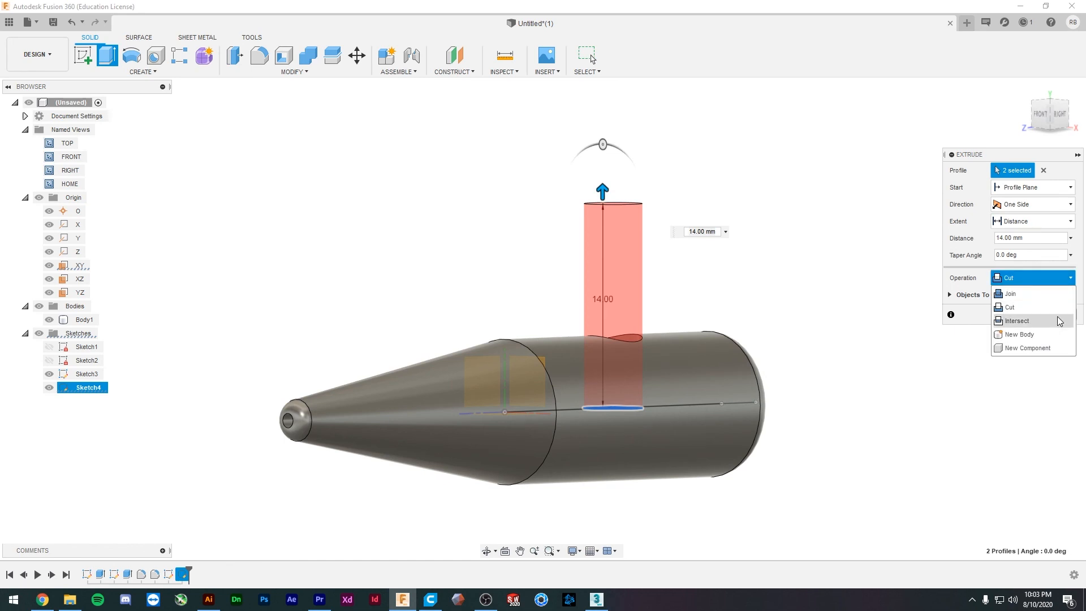
pyautogui.click(1030, 293)
pyautogui.moveTo(603, 186); pyautogui.dragTo(612, 516)
pyautogui.moveTo(780, 498); pyautogui.dragTo(758, 269, button='middle')
pyautogui.moveTo(582, 314); pyautogui.dragTo(585, 507)
pyautogui.scroll(2, 640, 398)
pyautogui.scroll(-5, 642, 410)
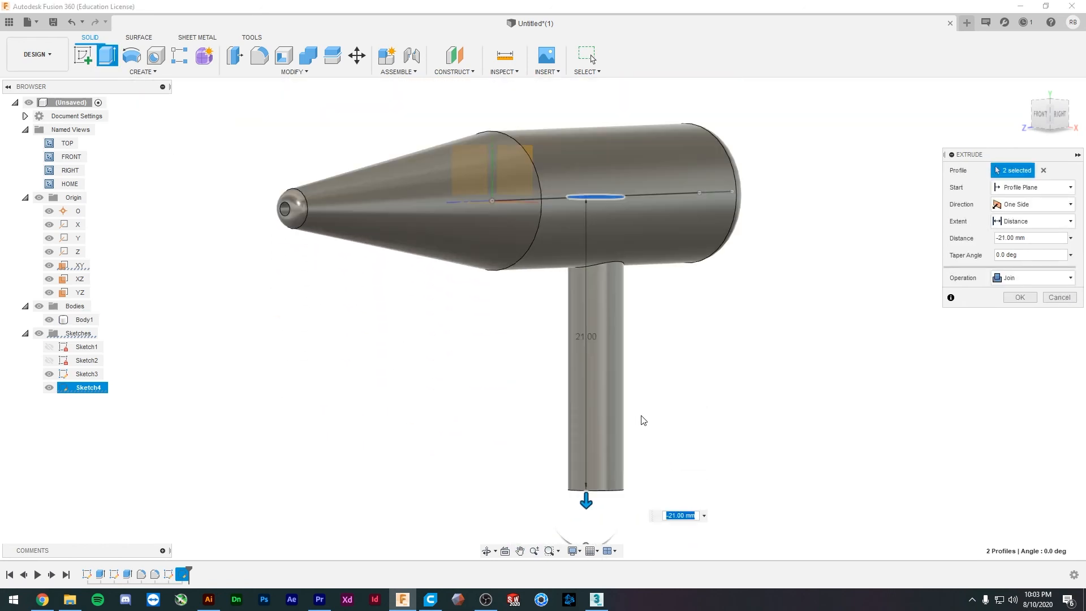
pyautogui.moveTo(610, 464); pyautogui.dragTo(611, 490)
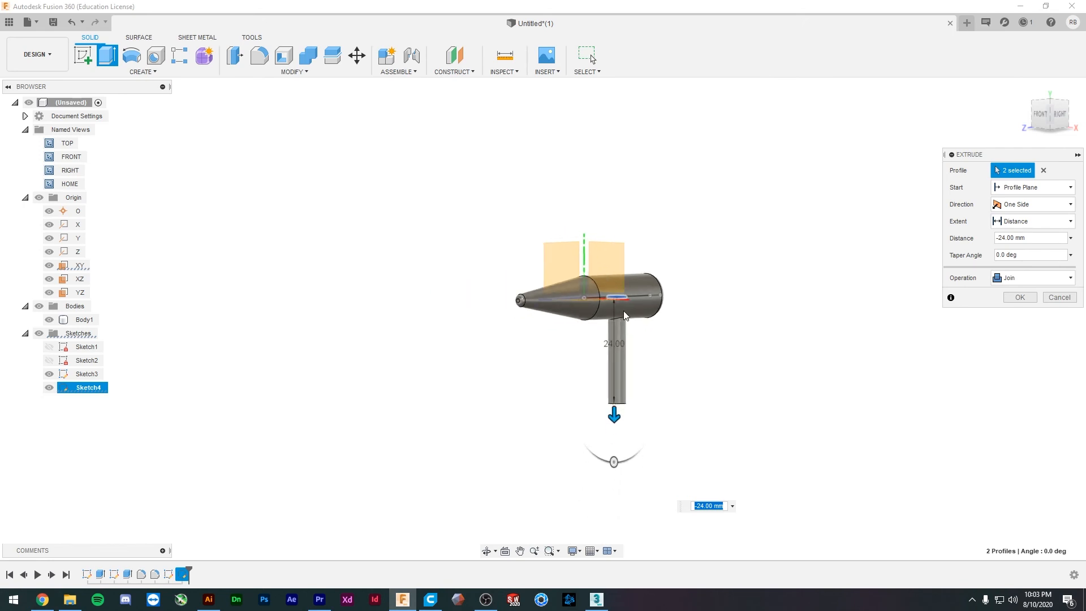
# - Examine the axial hole from the tip and the body from the side to check where the extruded post starts
pyautogui.scroll(5, 619, 291)
pyautogui.keyDown('shift'); pyautogui.moveTo(240, 310); pyautogui.dragTo(343, 304, button='middle'); pyautogui.keyUp('shift')
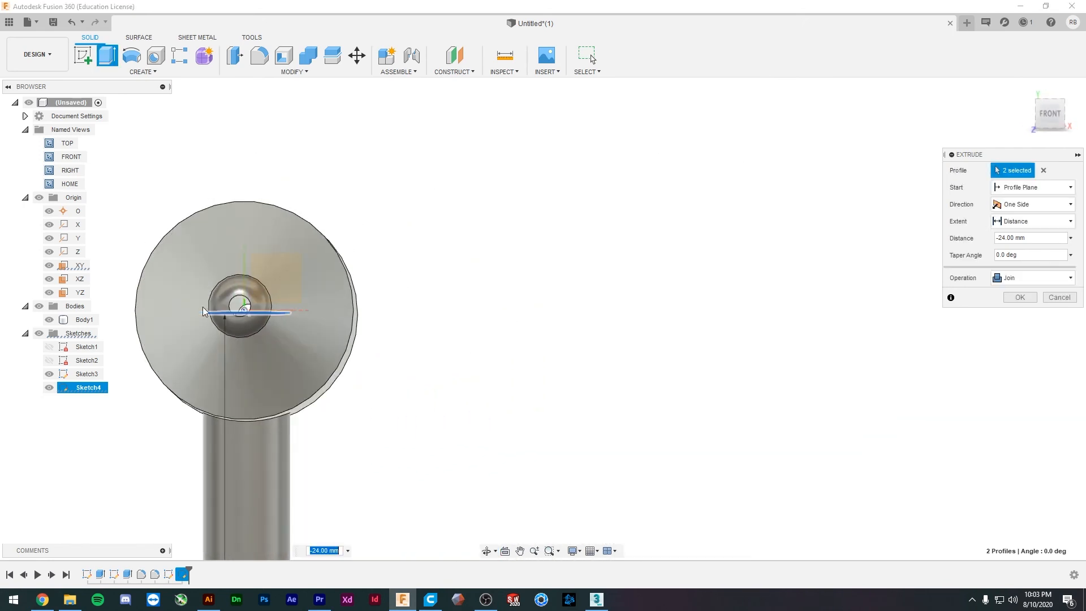
pyautogui.scroll(8, 247, 315)
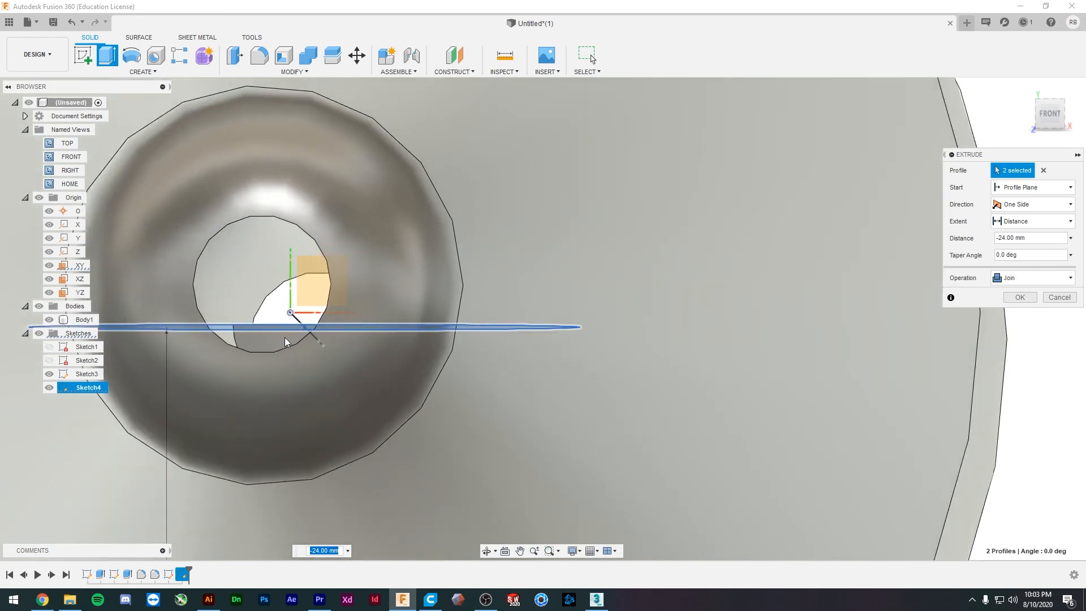
pyautogui.moveTo(284, 338)
pyautogui.keyDown('shift'); pyautogui.mouseDown(button='middle')
pyautogui.moveTo(309, 316)
pyautogui.moveTo(388, 351)
pyautogui.mouseUp(button='middle'); pyautogui.keyUp('shift')
pyautogui.scroll(-4, 351, 334)
pyautogui.scroll(-8, 395, 348)
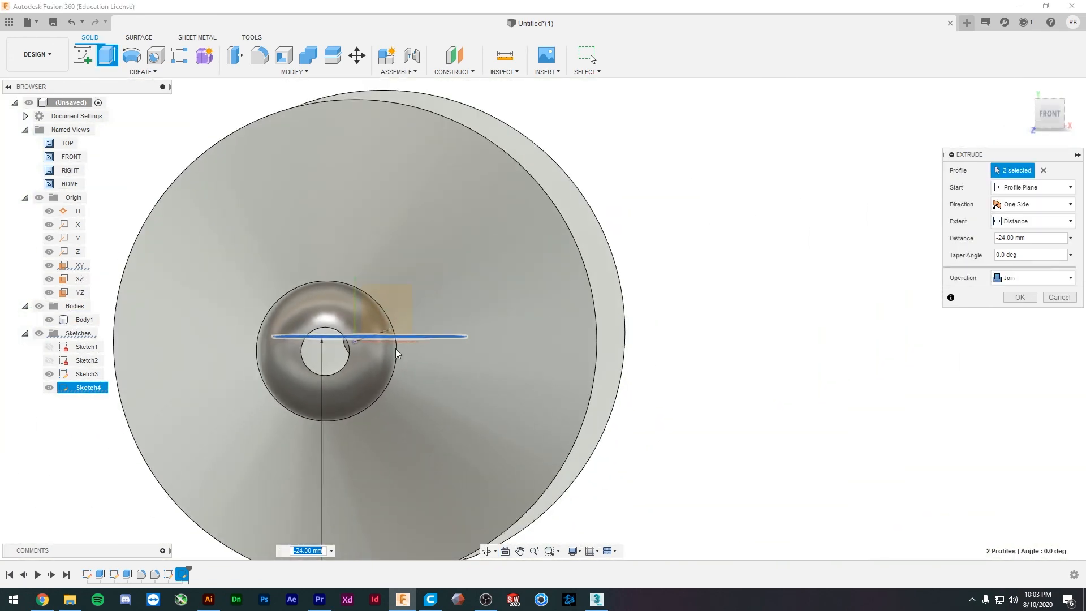
pyautogui.keyDown('shift'); pyautogui.moveTo(528, 396); pyautogui.dragTo(492, 394, button='middle'); pyautogui.keyUp('shift')
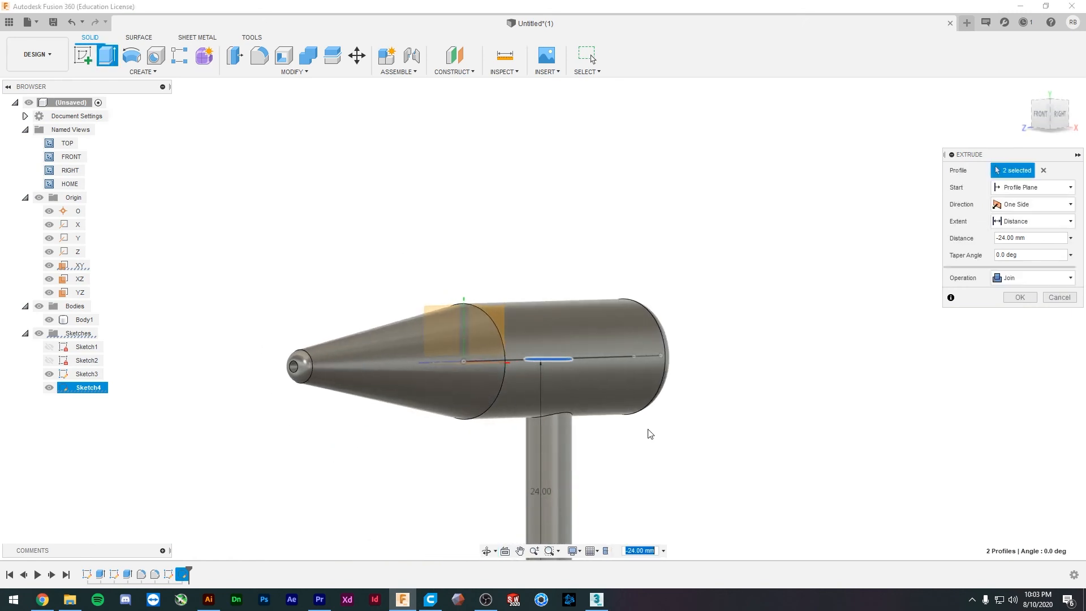
pyautogui.scroll(-3, 566, 412)
pyautogui.scroll(8, 560, 398)
pyautogui.moveTo(558, 372); pyautogui.dragTo(516, 266, button='middle')
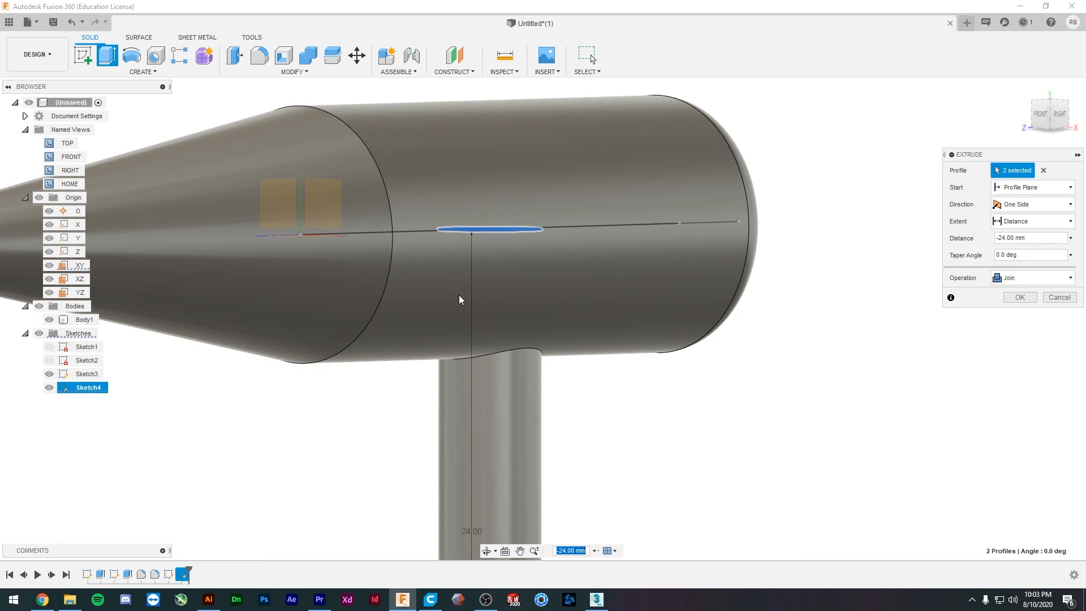
pyautogui.scroll(-3, 459, 295)
pyautogui.scroll(3, 463, 237)
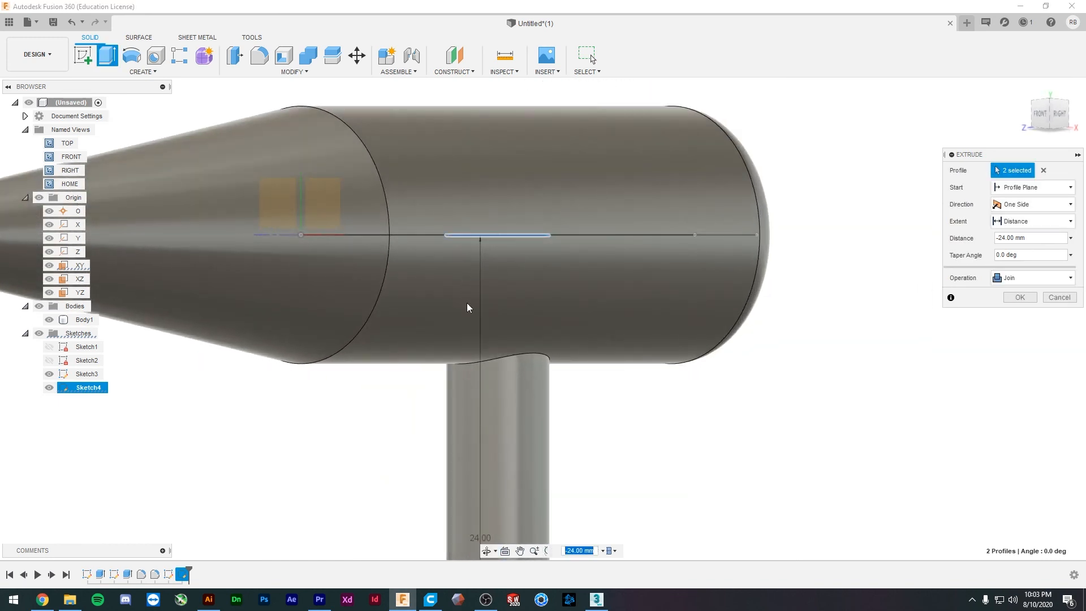
pyautogui.keyDown('shift'); pyautogui.moveTo(467, 303); pyautogui.dragTo(407, 298, button='middle'); pyautogui.keyUp('shift')
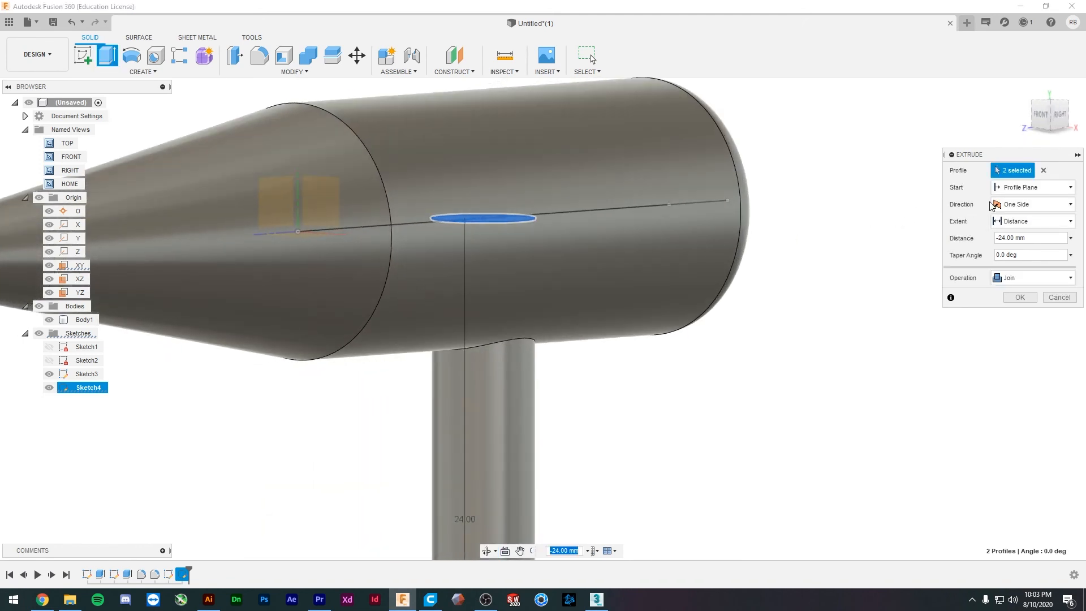
# - Make the extrusion start from an offset plane with a 5 mm offset
pyautogui.click(1027, 188)
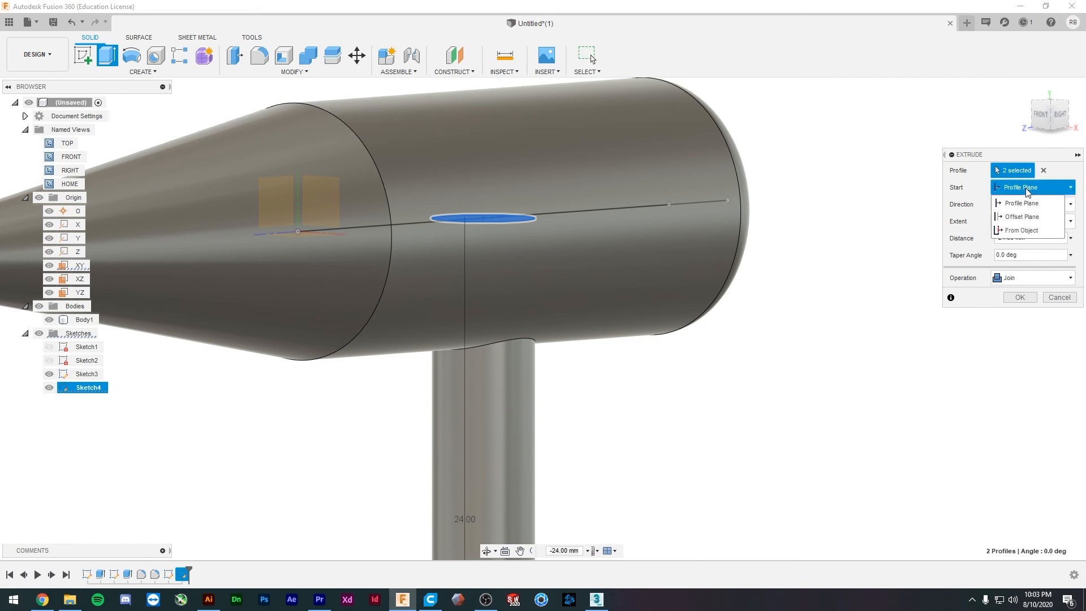
pyautogui.click(1043, 217)
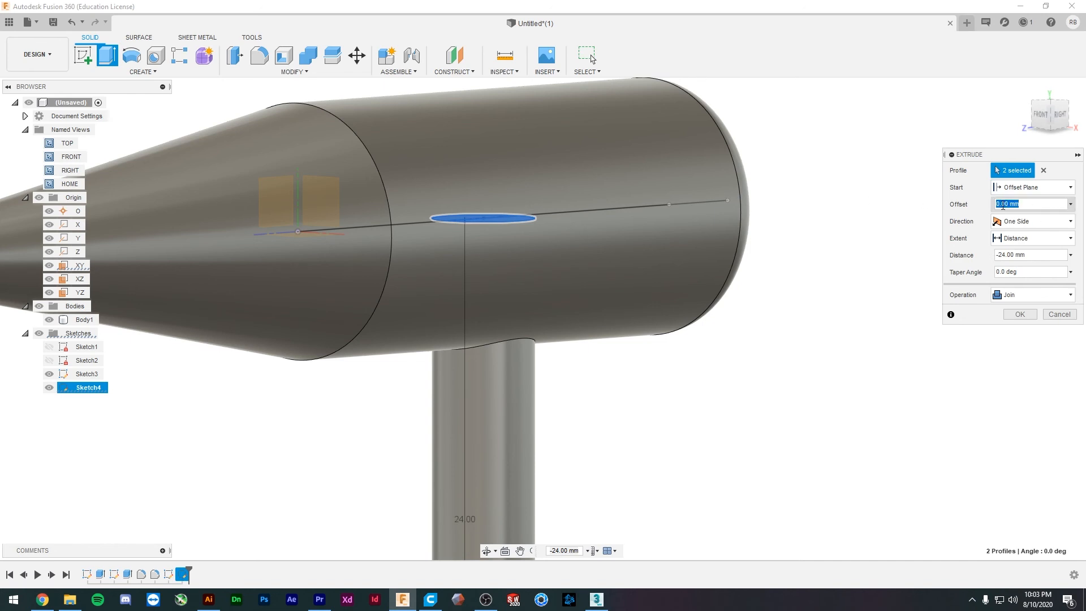
pyautogui.write('5')
pyautogui.keyDown('shift'); pyautogui.moveTo(825, 211); pyautogui.dragTo(653, 311, button='middle'); pyautogui.keyUp('shift')
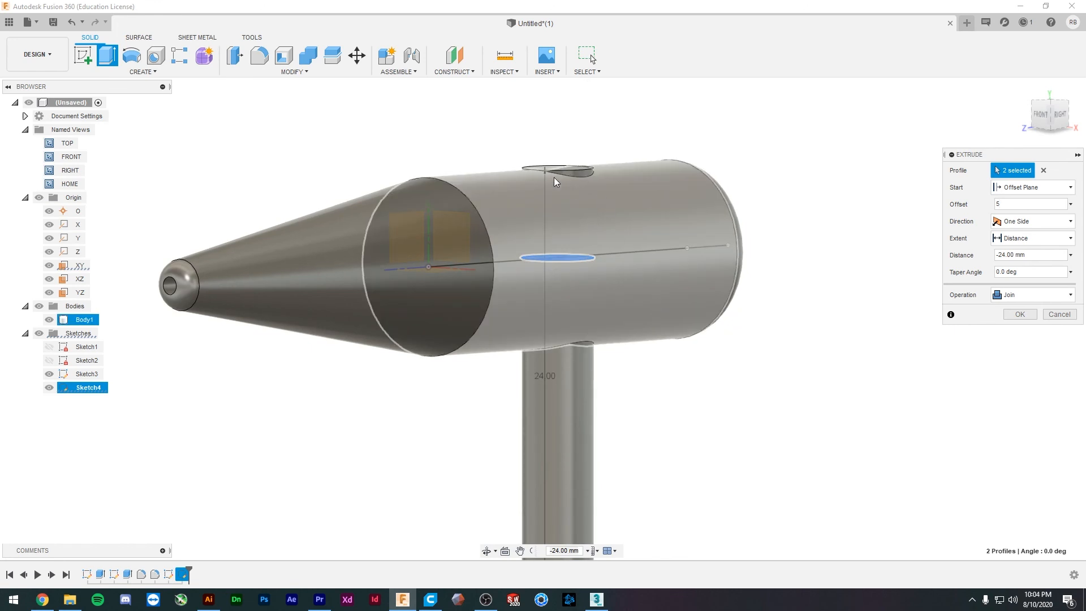
pyautogui.keyDown('shift'); pyautogui.moveTo(555, 178); pyautogui.dragTo(556, 168, button='middle'); pyautogui.keyUp('shift')
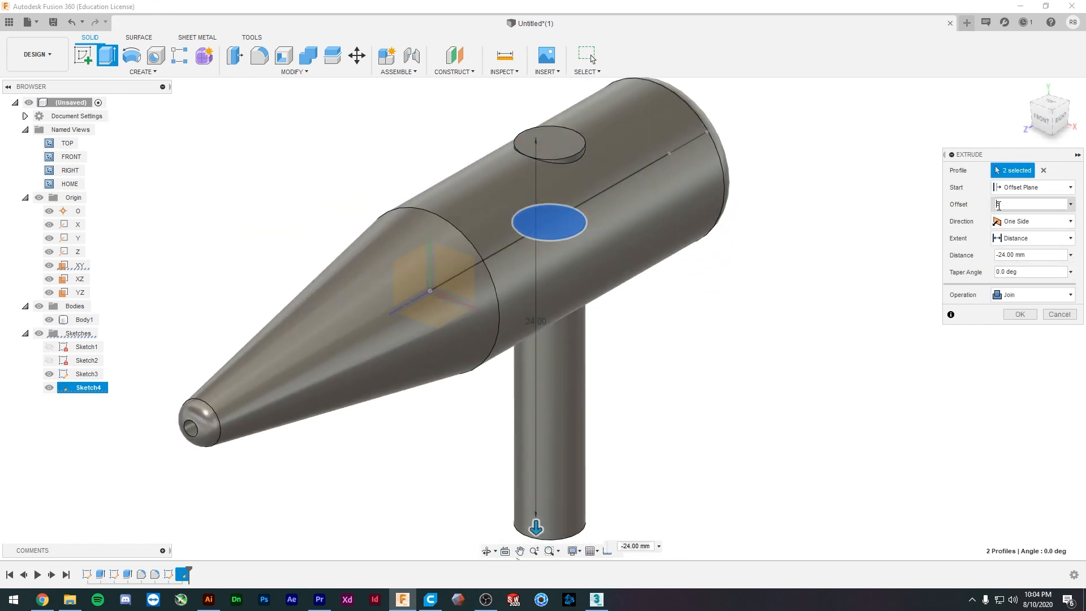
# - Reverse the extrusion's start offset to -5 mm and reduce it to -2 mm
pyautogui.write('-')
pyautogui.keyDown('shift'); pyautogui.moveTo(883, 249); pyautogui.dragTo(586, 276, button='middle'); pyautogui.keyUp('shift')
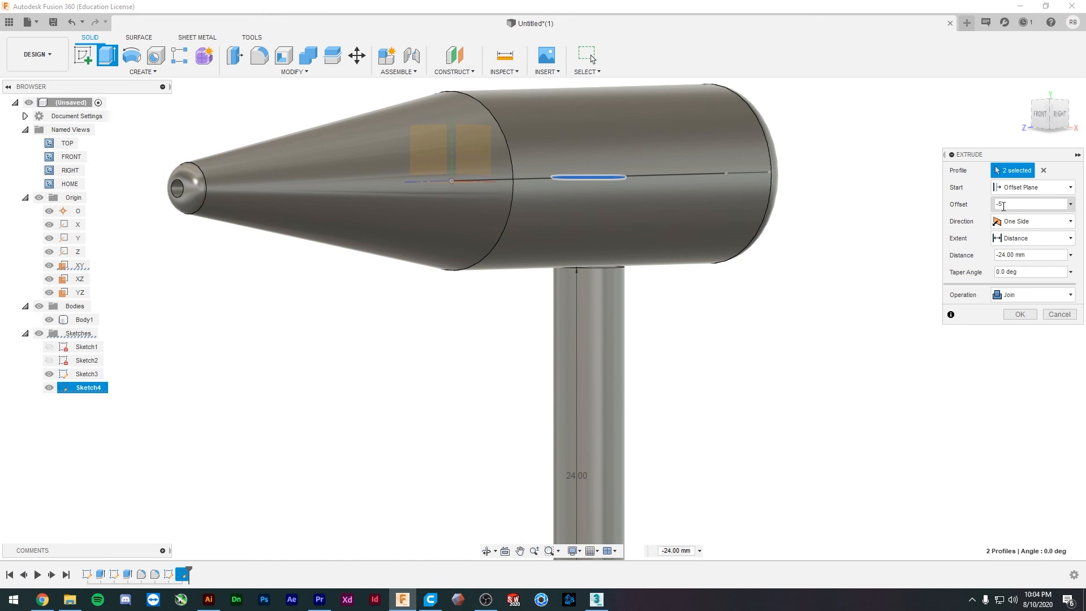
pyautogui.write('2')
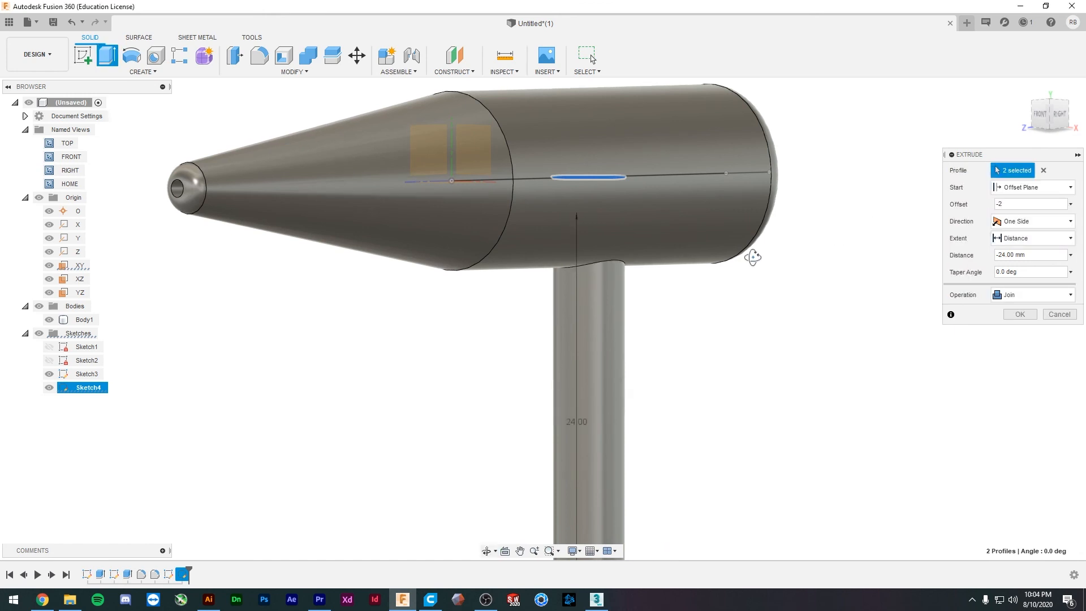
pyautogui.keyDown('shift'); pyautogui.moveTo(752, 255); pyautogui.dragTo(826, 267, button='middle'); pyautogui.keyUp('shift')
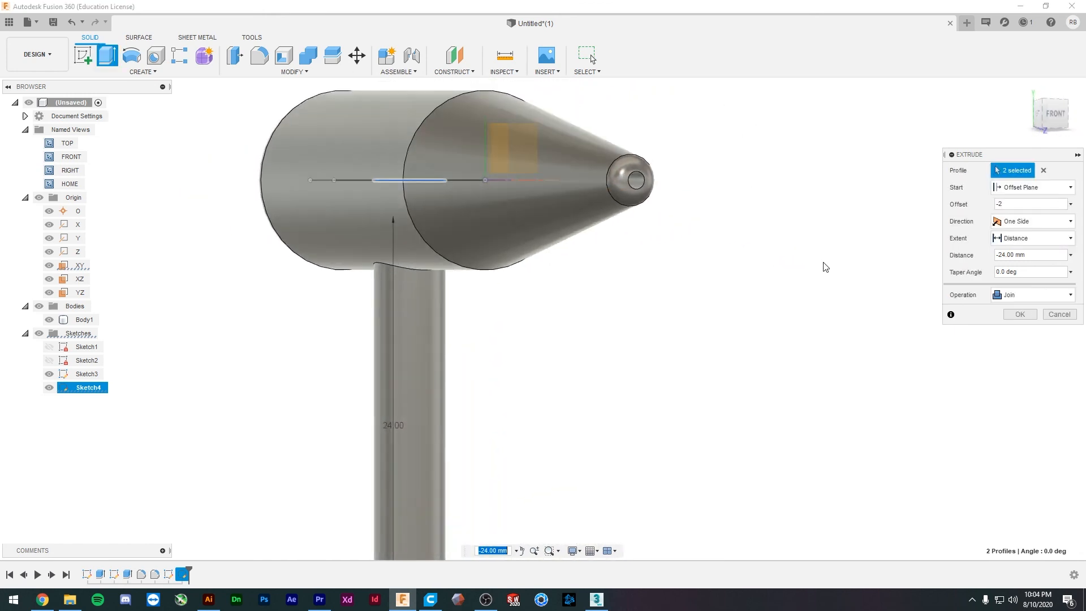
# - Change the visual style to shaded with hidden edges to inspect where the post starts inside the body
pyautogui.click(572, 551)
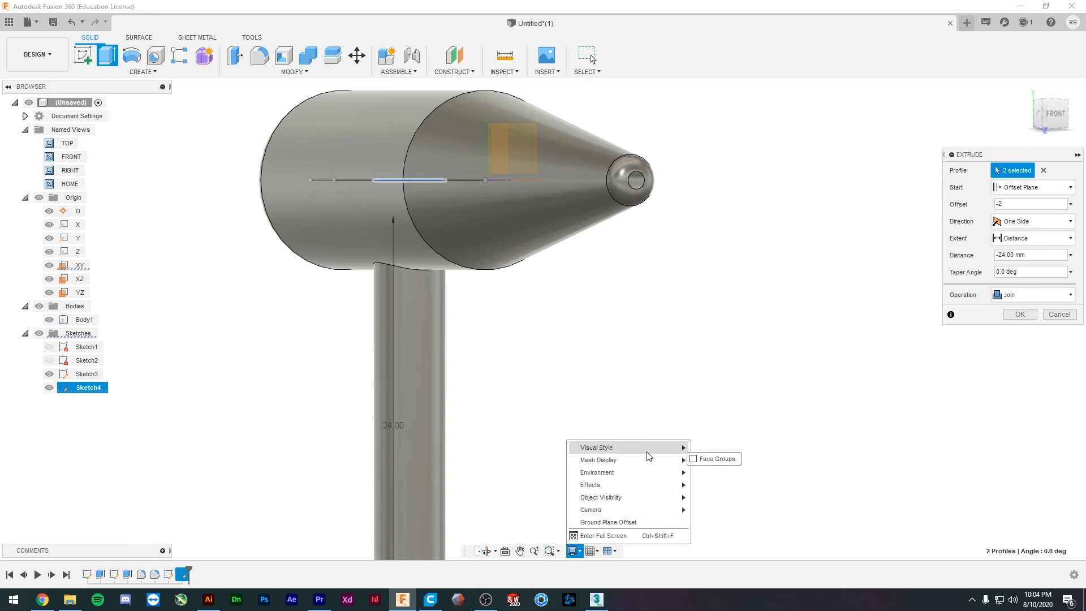
pyautogui.moveTo(650, 449)
pyautogui.click(717, 461)
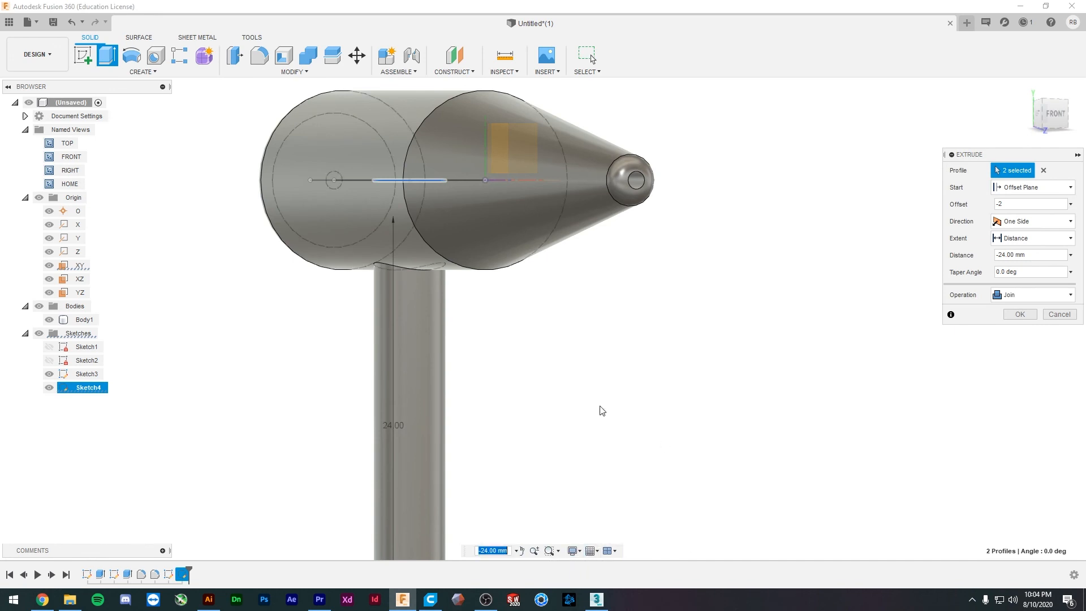
pyautogui.moveTo(474, 369)
pyautogui.keyDown('shift'); pyautogui.mouseDown(button='middle')
pyautogui.moveTo(497, 281)
pyautogui.moveTo(535, 298)
pyautogui.moveTo(378, 309)
pyautogui.moveTo(396, 325)
pyautogui.moveTo(460, 311)
pyautogui.moveTo(453, 297)
pyautogui.moveTo(405, 300)
pyautogui.mouseUp(button='middle'); pyautogui.keyUp('shift')
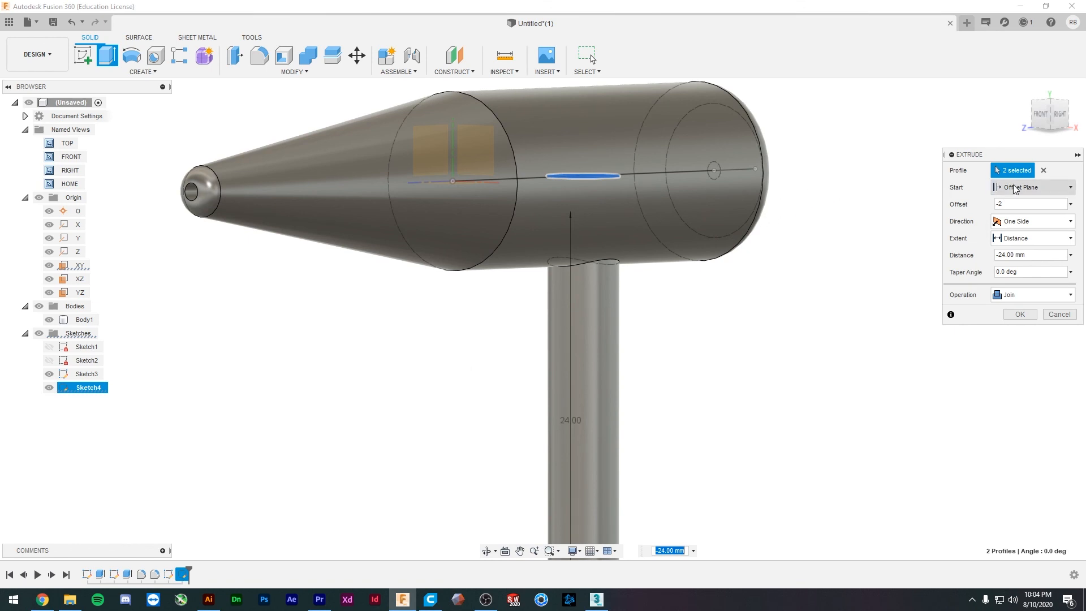
# - Finish extruding the post as a join with its -2 mm start offset and -24 mm distance
pyautogui.click(1035, 187)
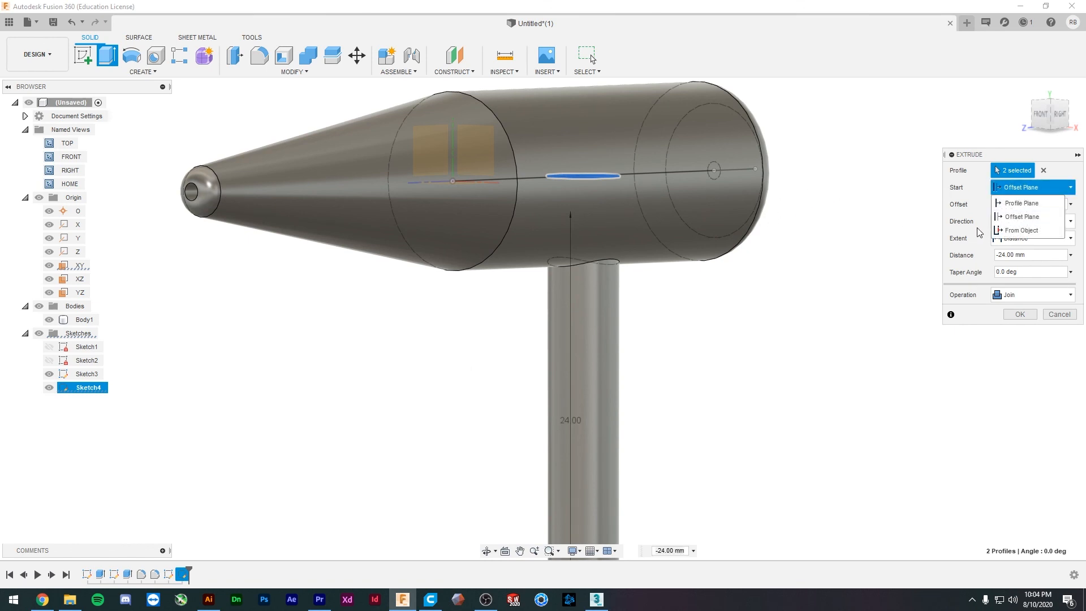
pyautogui.keyDown('shift'); pyautogui.moveTo(757, 272); pyautogui.dragTo(774, 282, button='middle'); pyautogui.keyUp('shift')
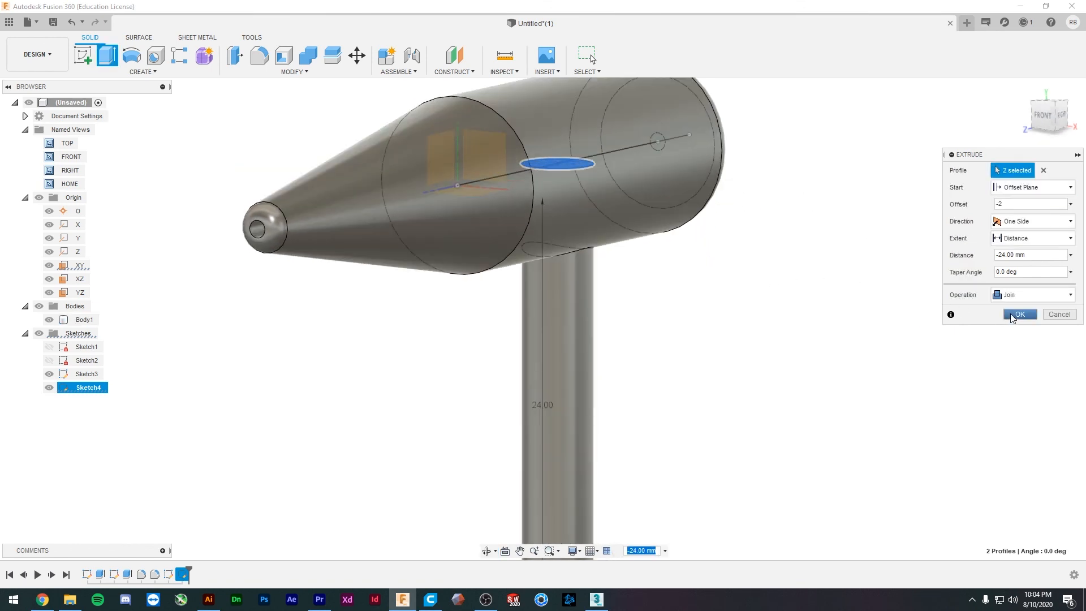
pyautogui.keyDown('shift'); pyautogui.moveTo(684, 298); pyautogui.dragTo(641, 301, button='middle'); pyautogui.keyUp('shift')
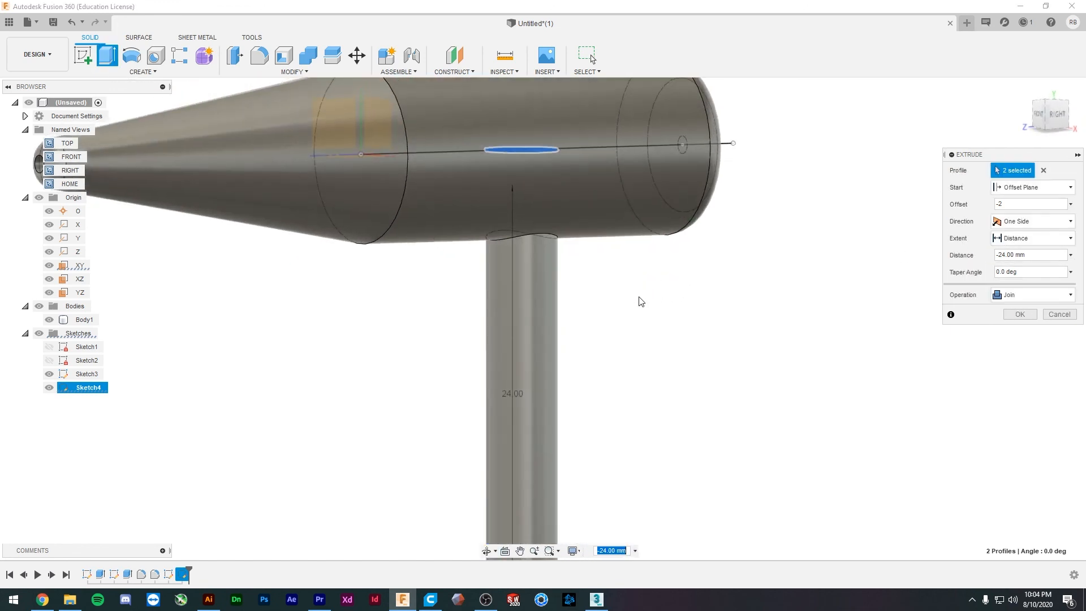
pyautogui.scroll(-5, 439, 274)
pyautogui.moveTo(439, 273)
pyautogui.keyDown('shift'); pyautogui.mouseDown(button='middle')
pyautogui.moveTo(408, 282)
pyautogui.moveTo(421, 280)
pyautogui.mouseUp(button='middle'); pyautogui.keyUp('shift')
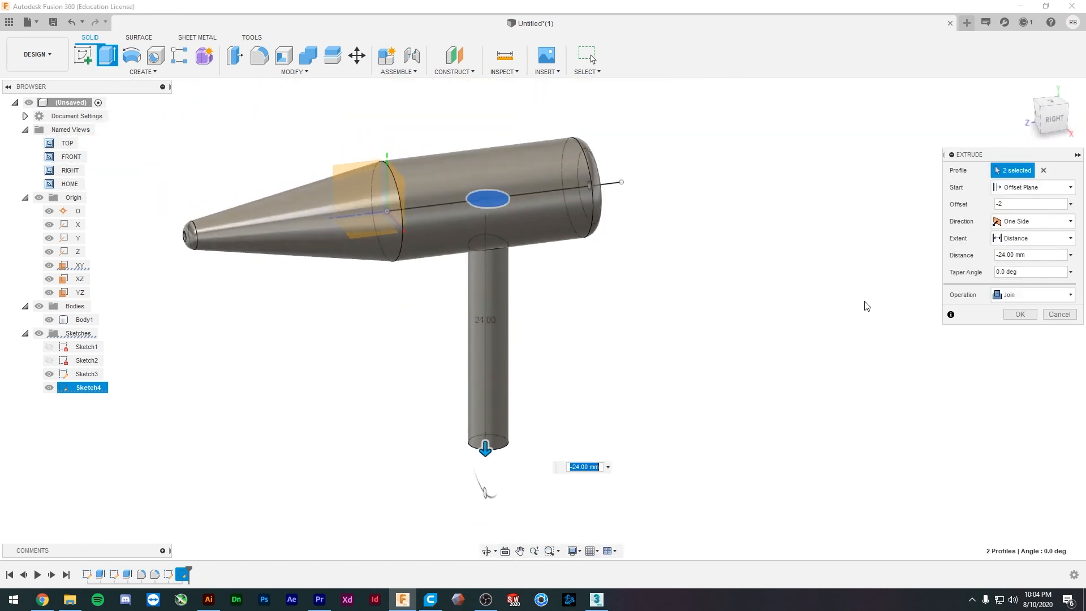
pyautogui.click(1023, 313)
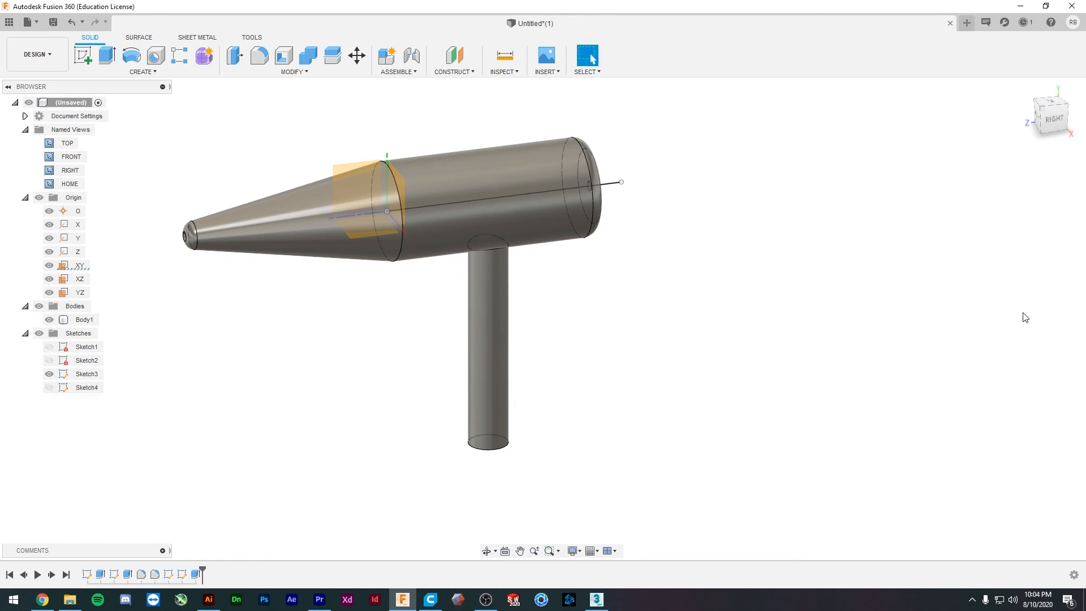
pyautogui.keyDown('shift'); pyautogui.moveTo(633, 318); pyautogui.dragTo(662, 308, button='middle'); pyautogui.keyUp('shift')
pyautogui.click(426, 171)
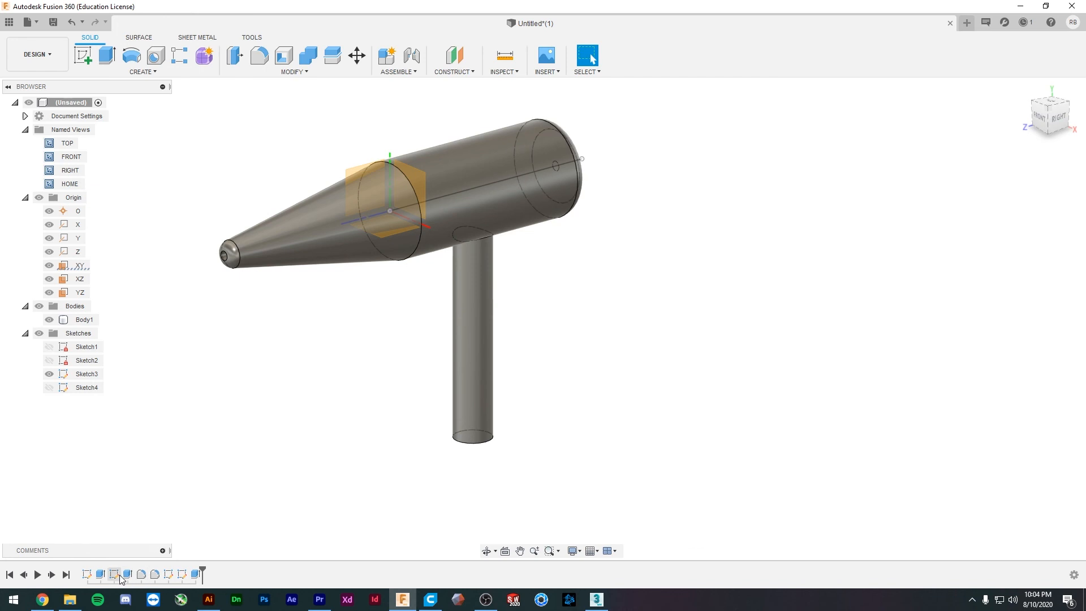
# - Try to edit the first extrusion by shortening the tapered side to 15 mm and changing the straight side's length
pyautogui.click(101, 575)
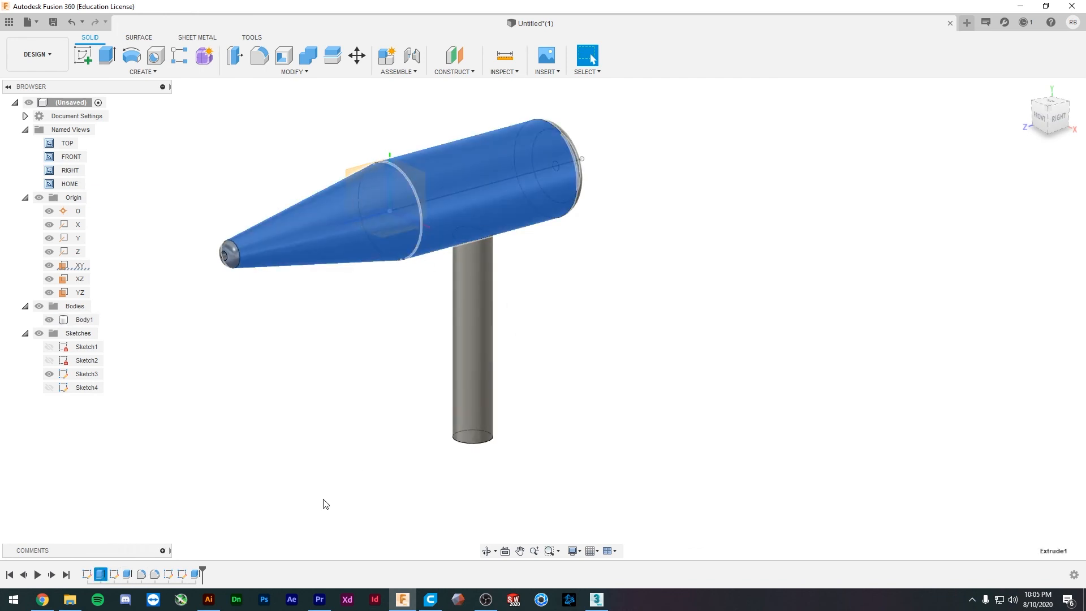
pyautogui.click(101, 576)
pyautogui.doubleClick(101, 576)
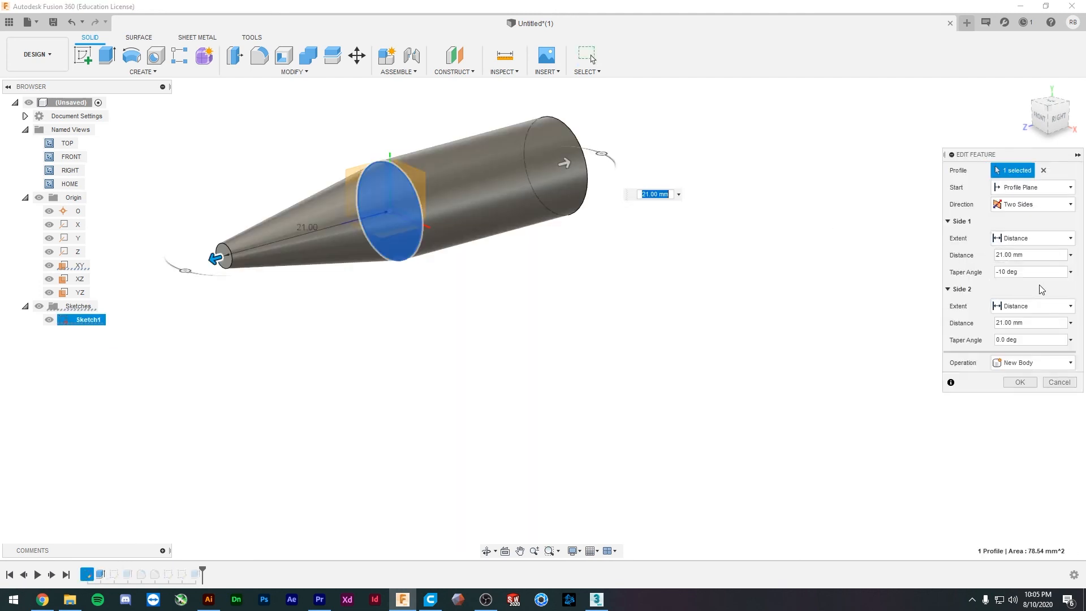
pyautogui.moveTo(215, 258); pyautogui.dragTo(262, 245)
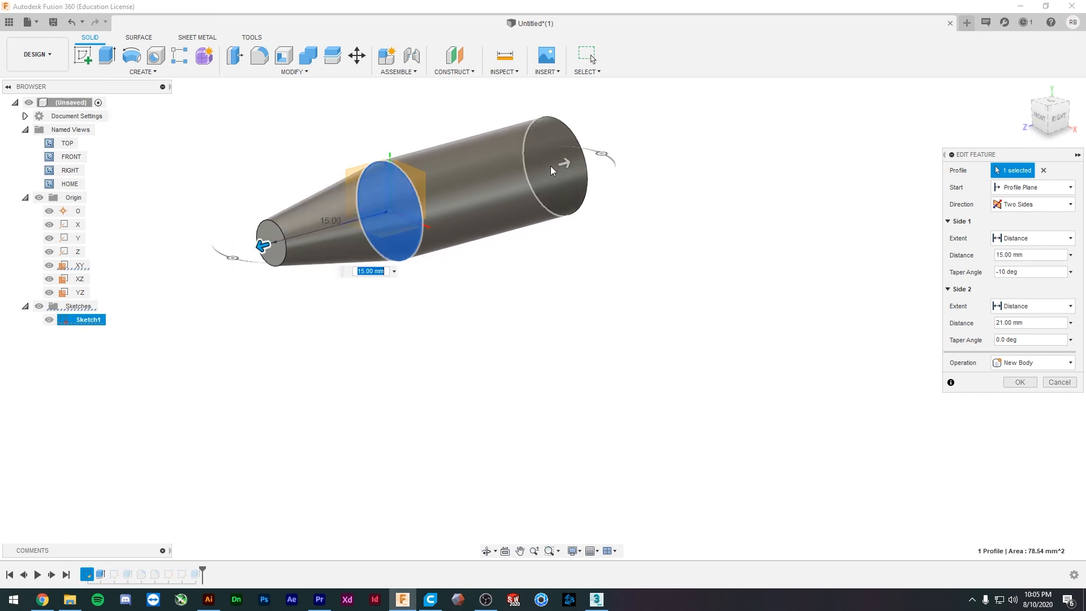
pyautogui.moveTo(564, 162); pyautogui.dragTo(639, 160)
pyautogui.click(1020, 382)
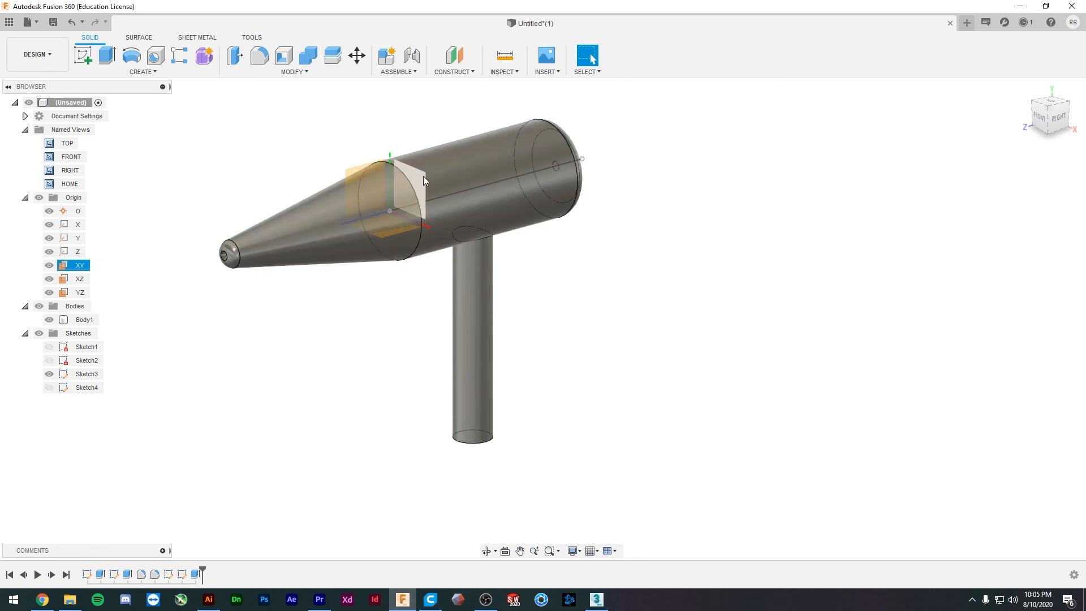
# - Edit the first sketch to set the base circle's diameter to 15 mm, and finish the sketch
pyautogui.click(86, 574)
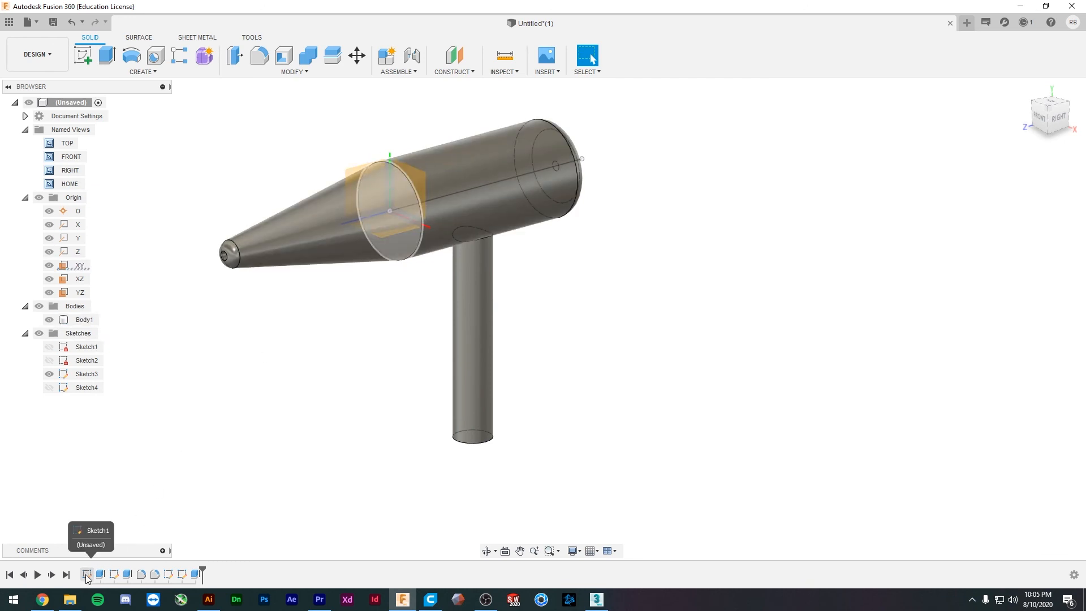
pyautogui.doubleClick(87, 575)
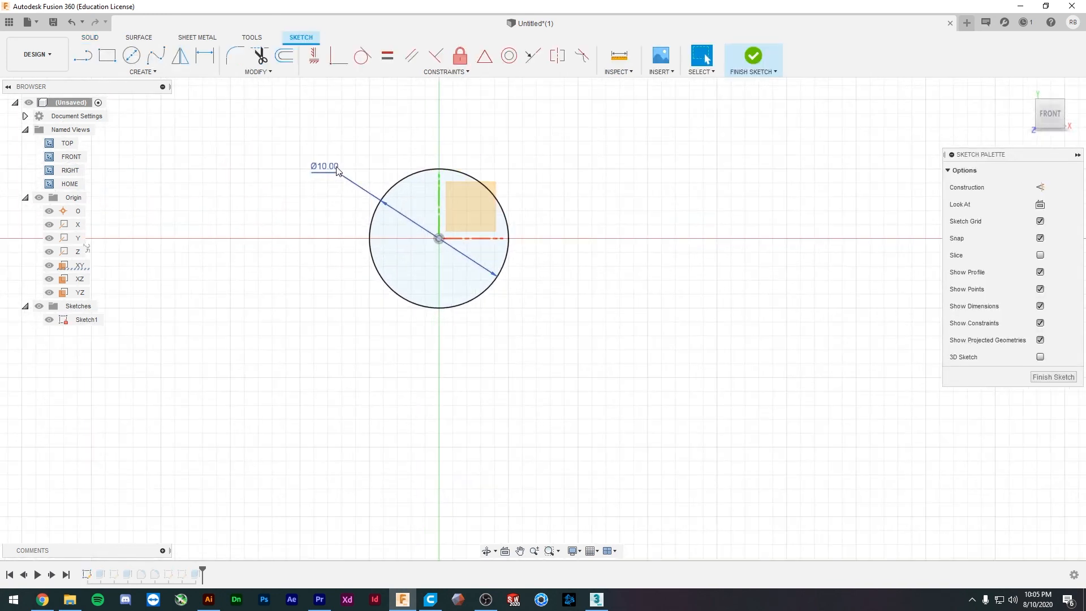
pyautogui.doubleClick(337, 169)
pyautogui.click(349, 174)
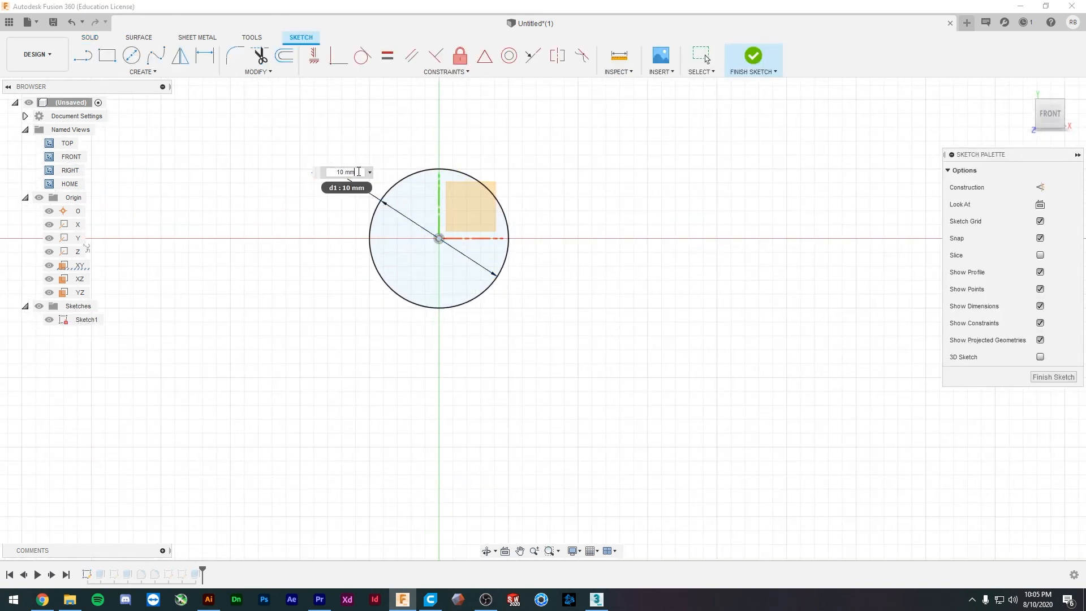
pyautogui.write('15')
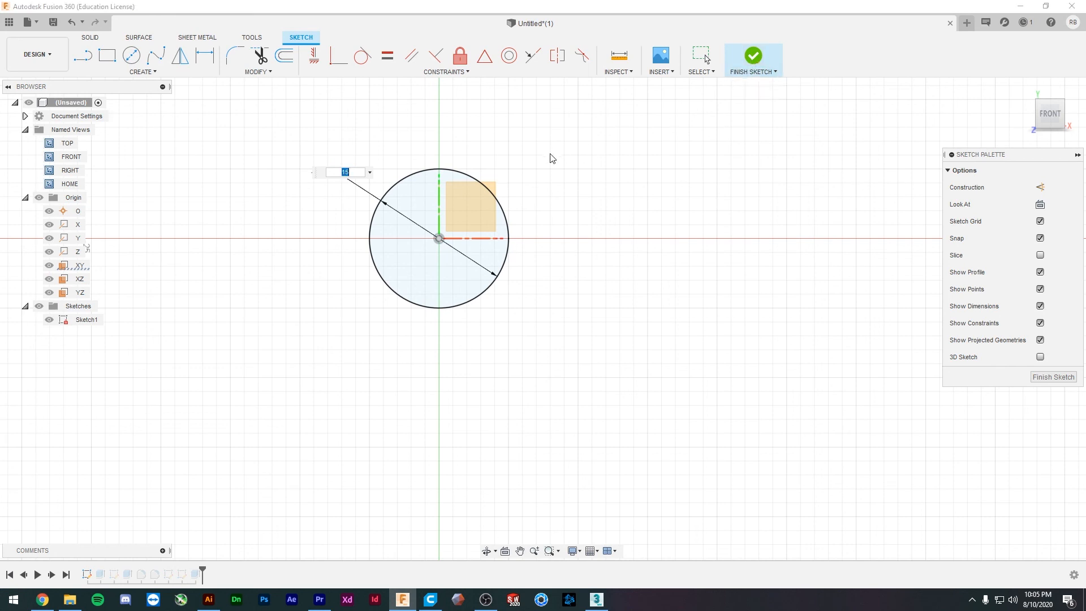
pyautogui.press('Return')
pyautogui.click(757, 67)
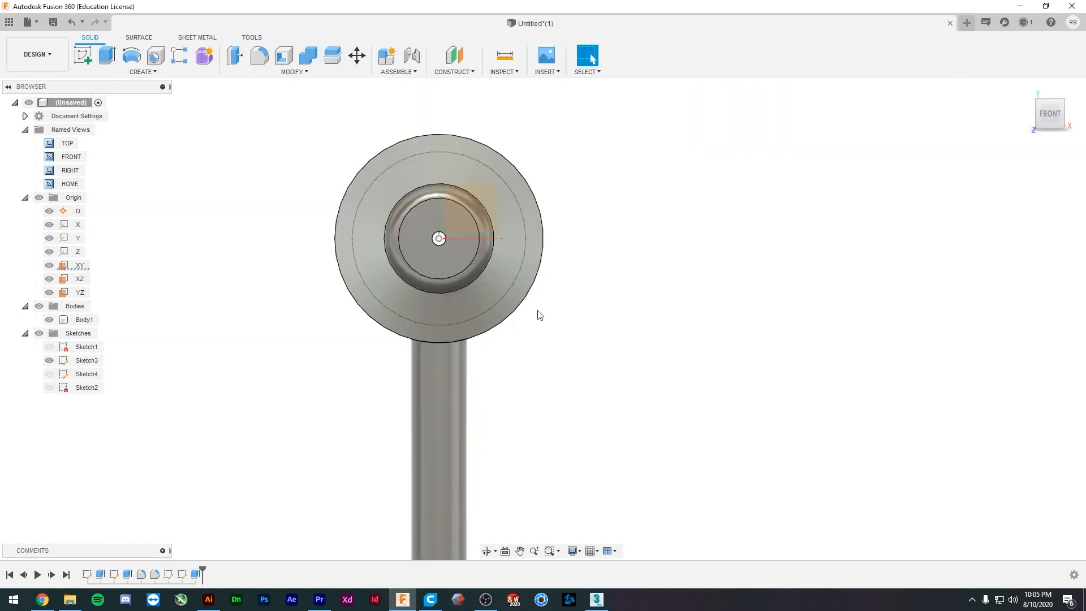
# - Examine the updated body from the tip and the back to check the axial hole, the rounded edges and the post
pyautogui.keyDown('shift'); pyautogui.moveTo(444, 357); pyautogui.dragTo(444, 381, button='middle'); pyautogui.keyUp('shift')
pyautogui.click(308, 310)
pyautogui.scroll(6, 310, 309)
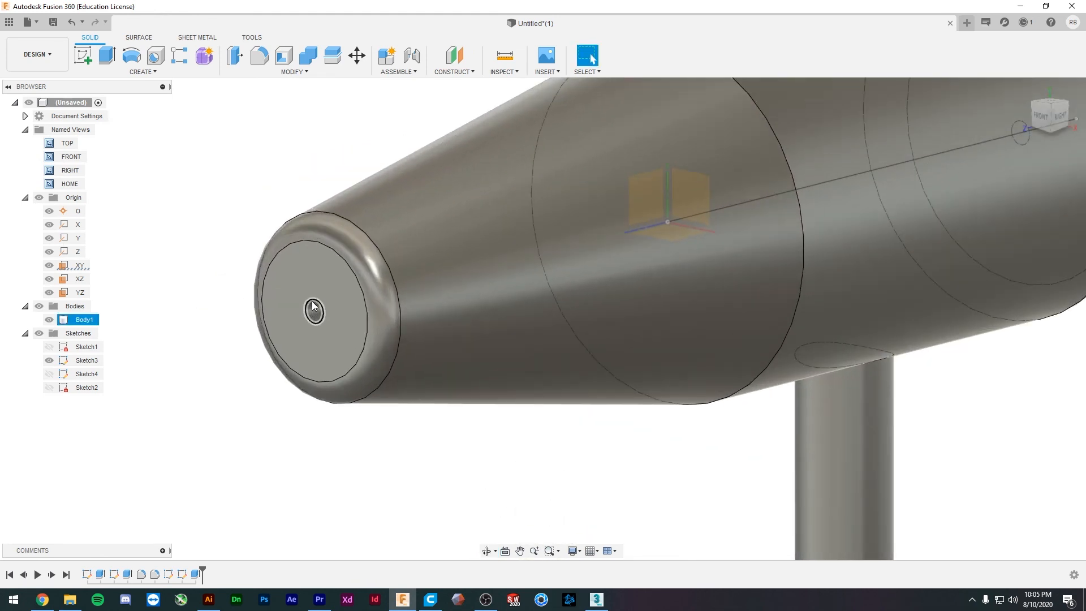
pyautogui.scroll(-8, 314, 308)
pyautogui.keyDown('shift'); pyautogui.moveTo(577, 383); pyautogui.dragTo(625, 321, button='middle'); pyautogui.keyUp('shift')
pyautogui.scroll(5, 634, 333)
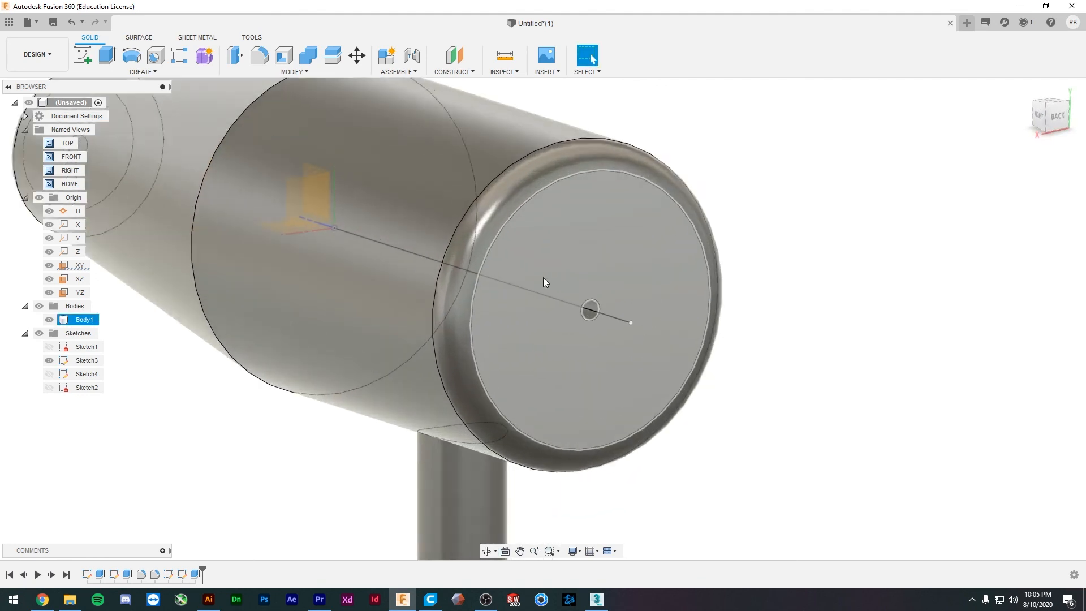
pyautogui.keyDown('shift'); pyautogui.moveTo(543, 281); pyautogui.dragTo(661, 368, button='middle'); pyautogui.keyUp('shift')
pyautogui.click(886, 397)
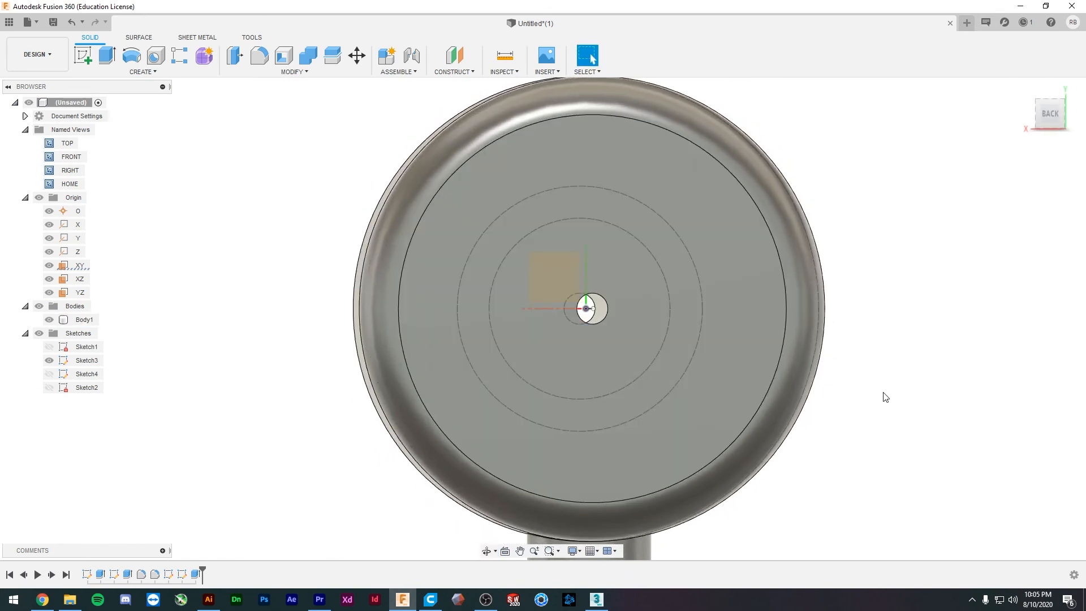
pyautogui.scroll(-6, 866, 400)
pyautogui.keyDown('shift'); pyautogui.moveTo(863, 439); pyautogui.dragTo(975, 454, button='middle'); pyautogui.keyUp('shift')
pyautogui.moveTo(889, 402); pyautogui.dragTo(364, 204, button='middle')
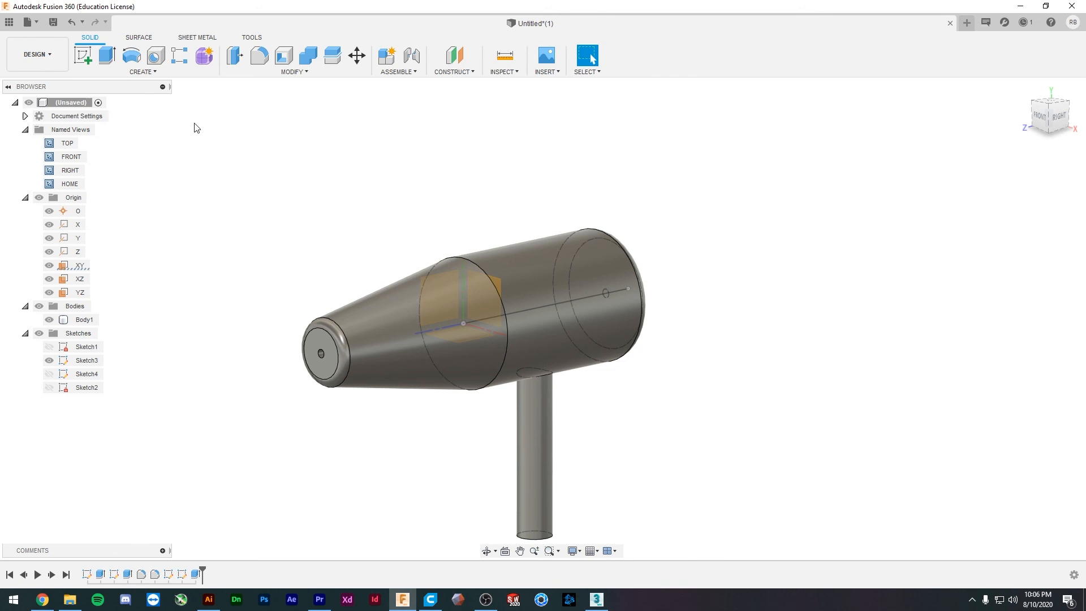
# - Save the design as Tutorial in My First Project
pyautogui.click(52, 23)
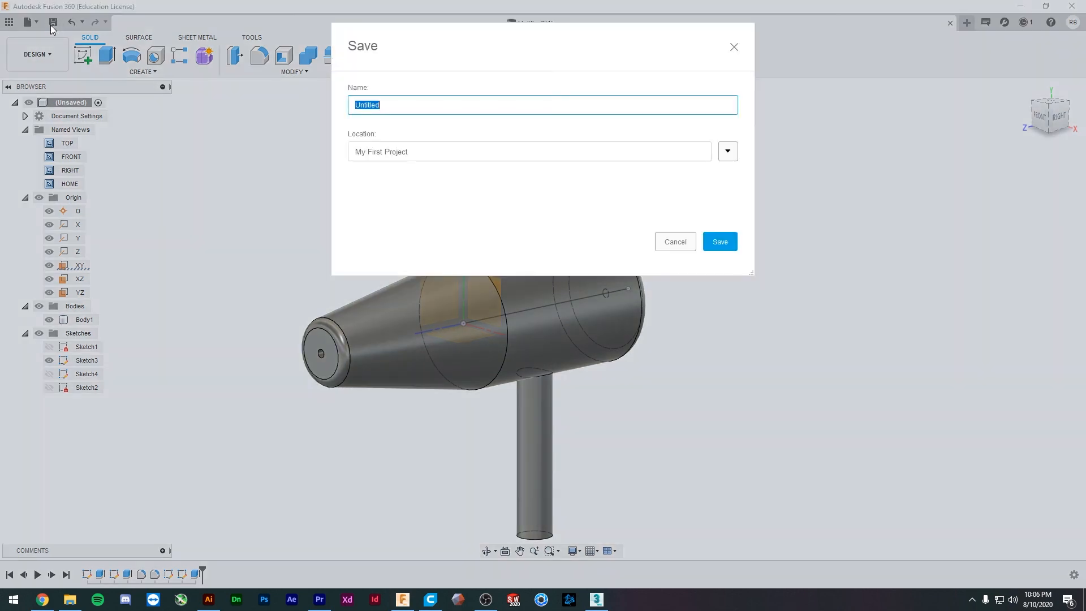
pyautogui.click(433, 110)
pyautogui.doubleClick(432, 110)
pyautogui.write('Tutorial')
pyautogui.click(729, 247)
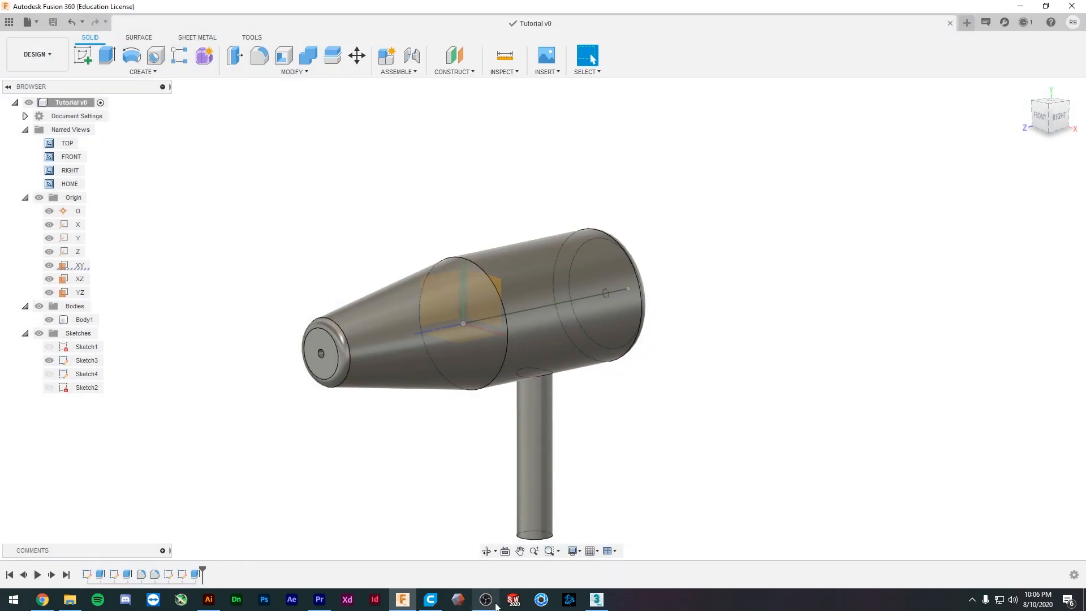